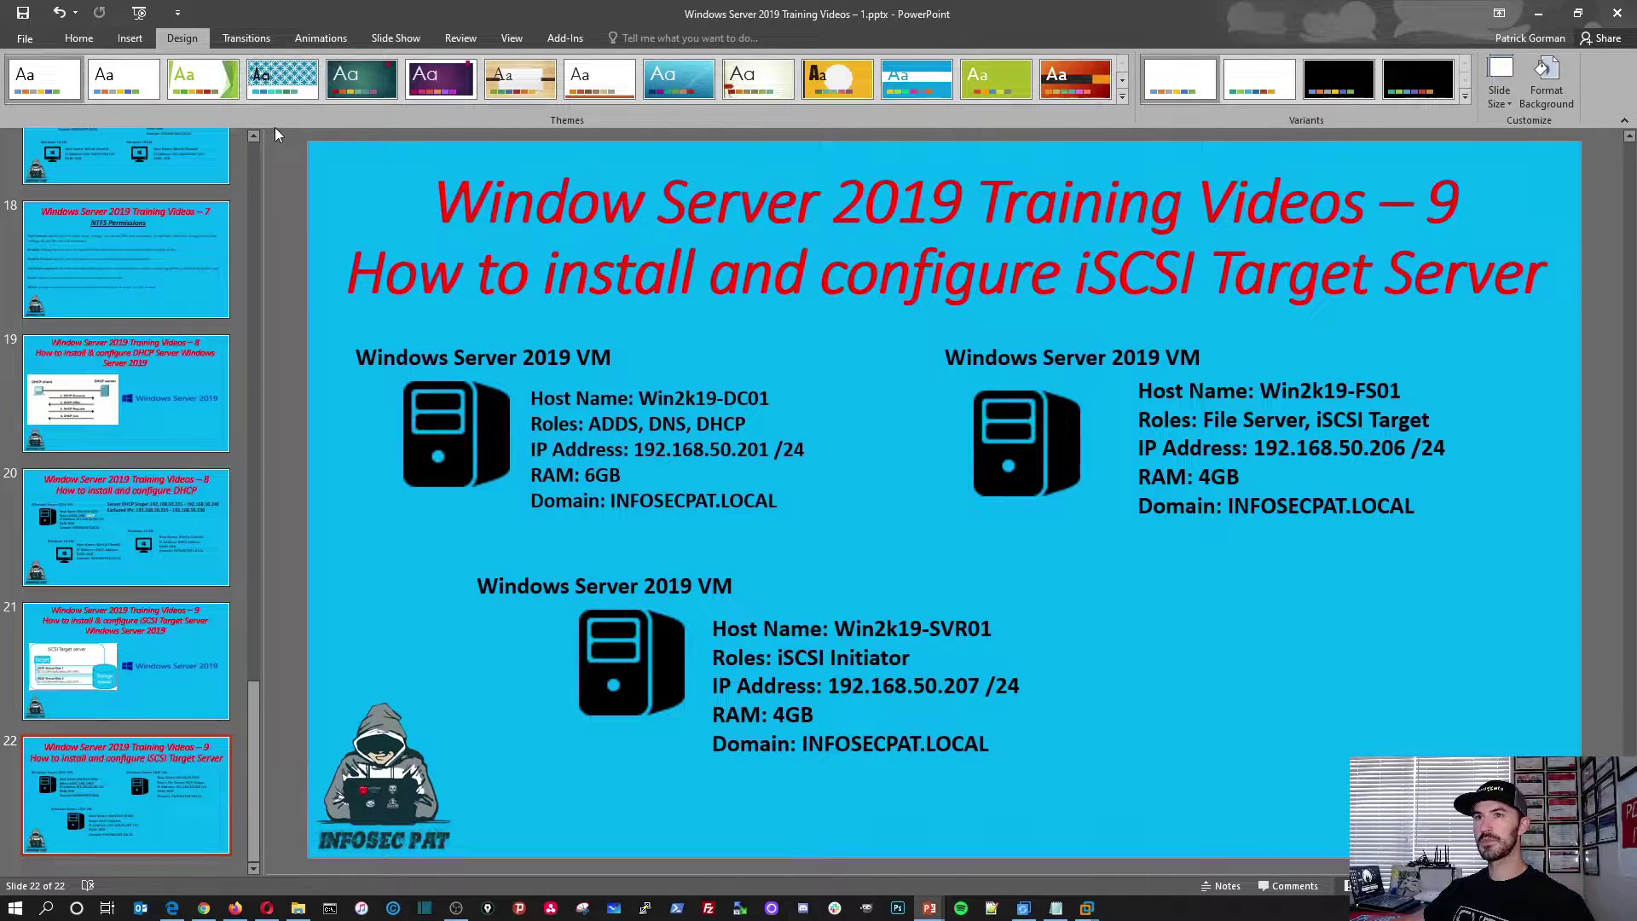
Step: Return PowerPoint to its Home tab after presenting slide 22 on the three lab servers
left_click(79, 38)
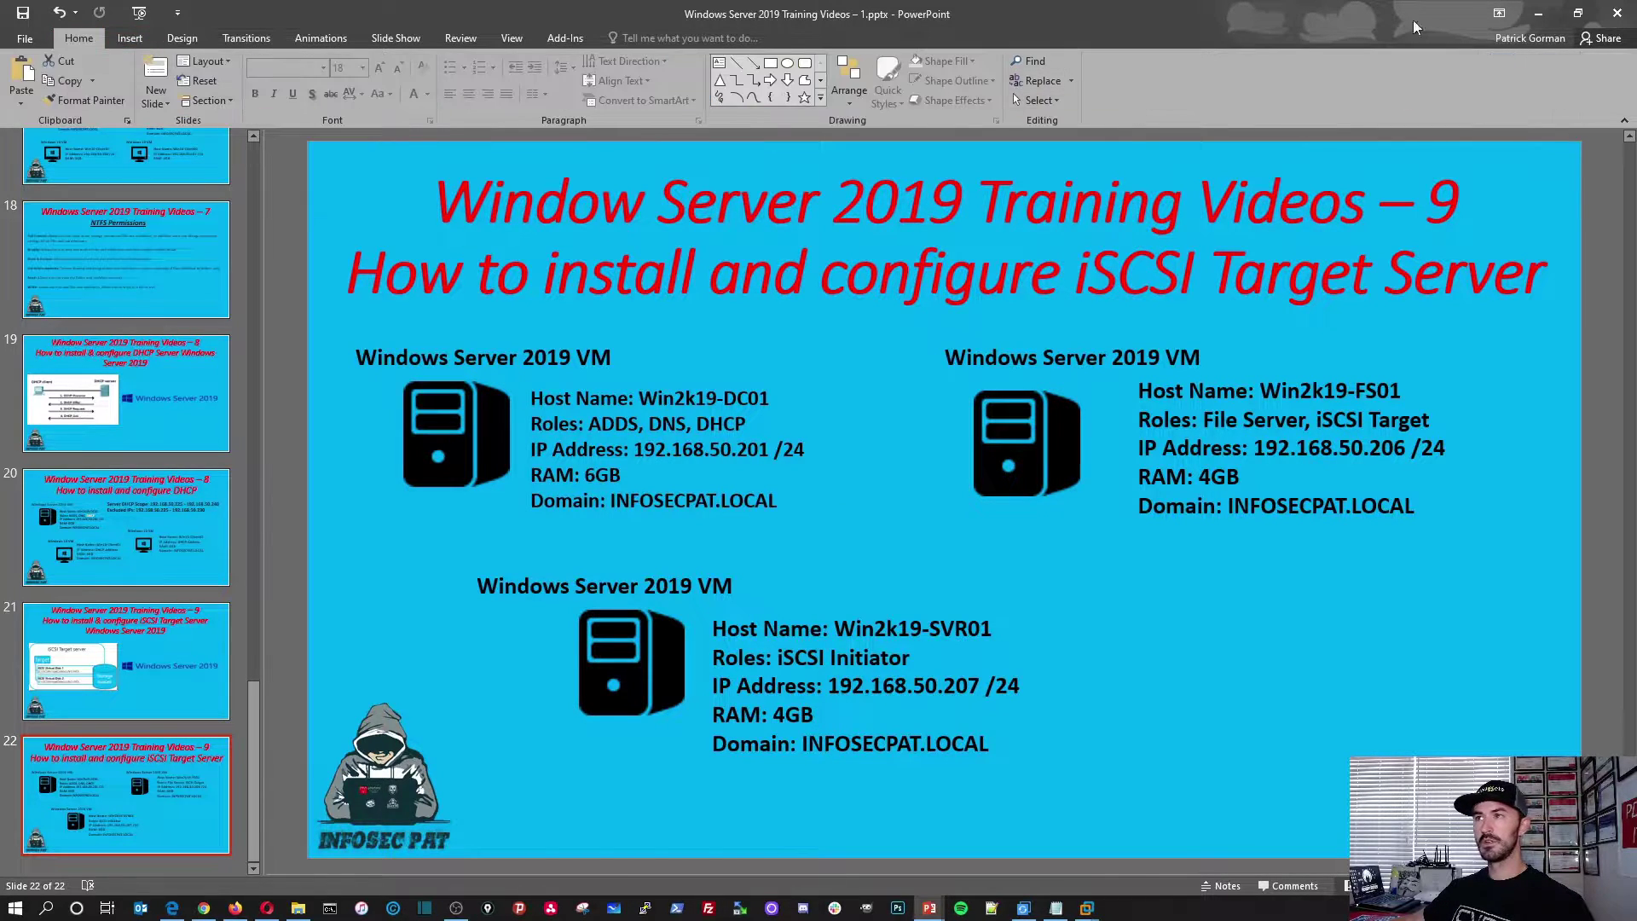
Step: Minimize PowerPoint, hide the VMware library pane and bring up the Win2k19-DC01 virtual machine
left_click(1538, 14)
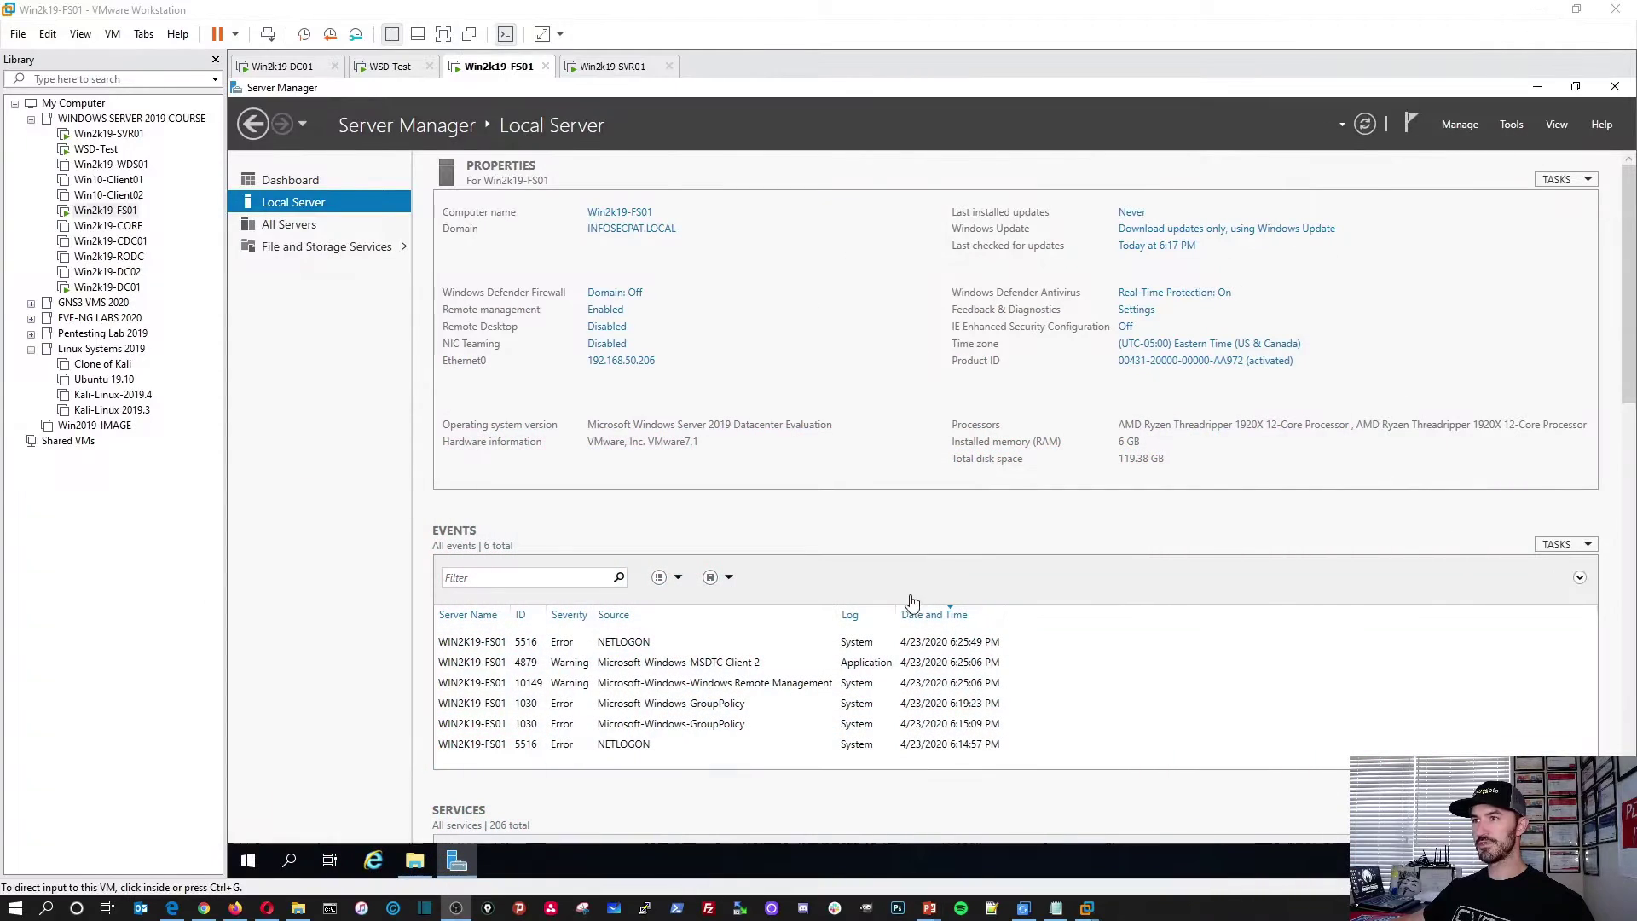
left_click(216, 59)
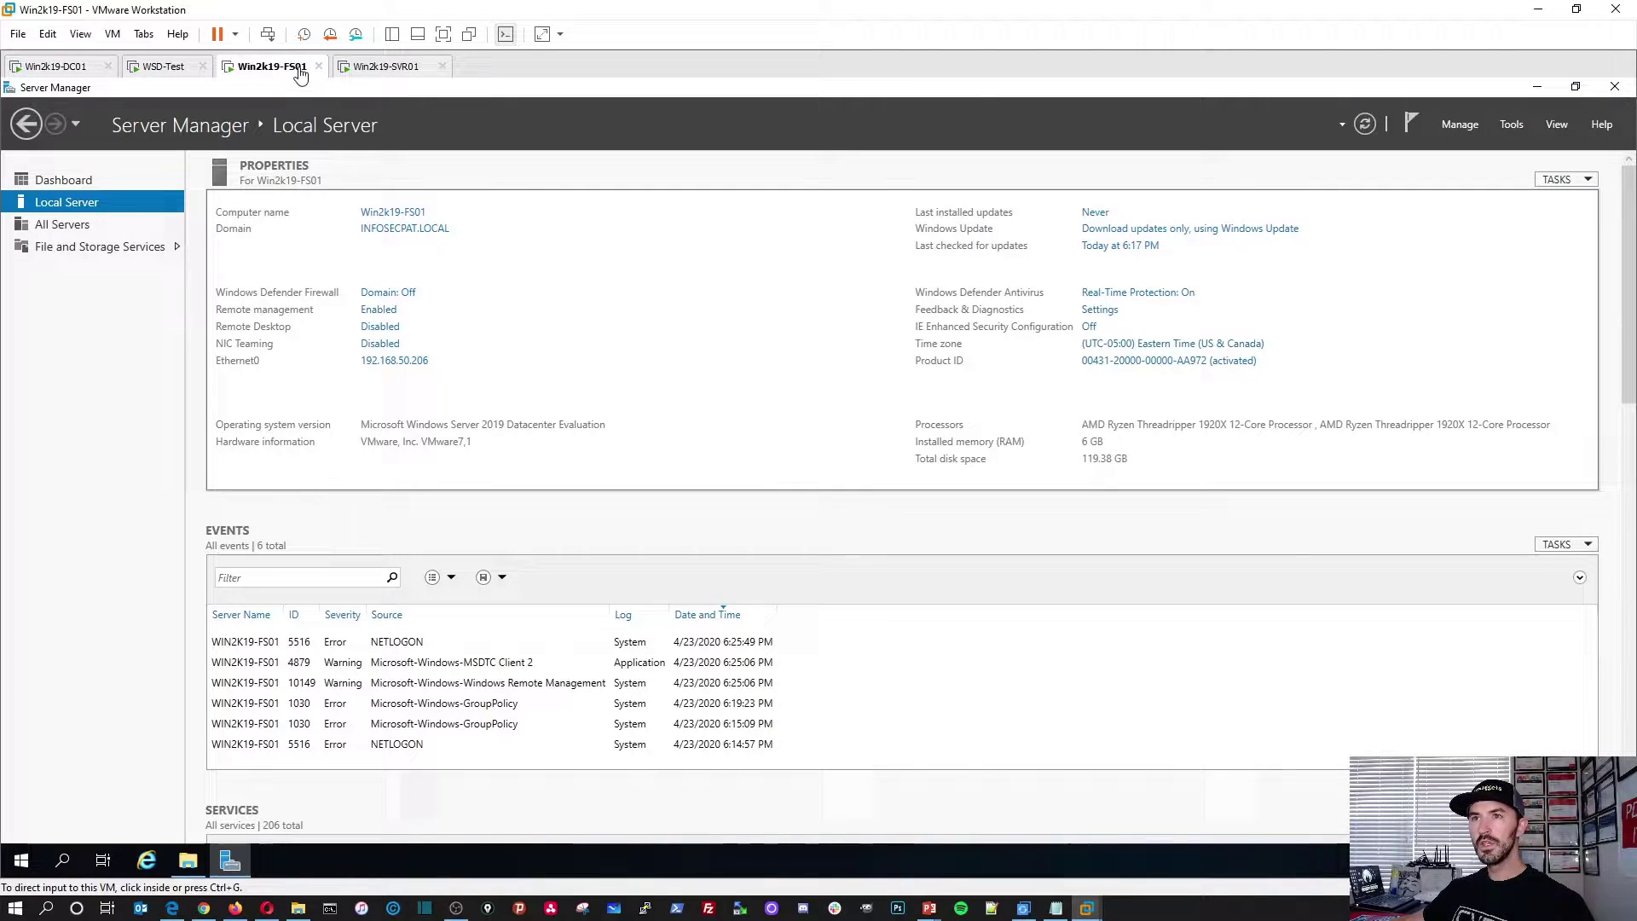
left_click(133, 73)
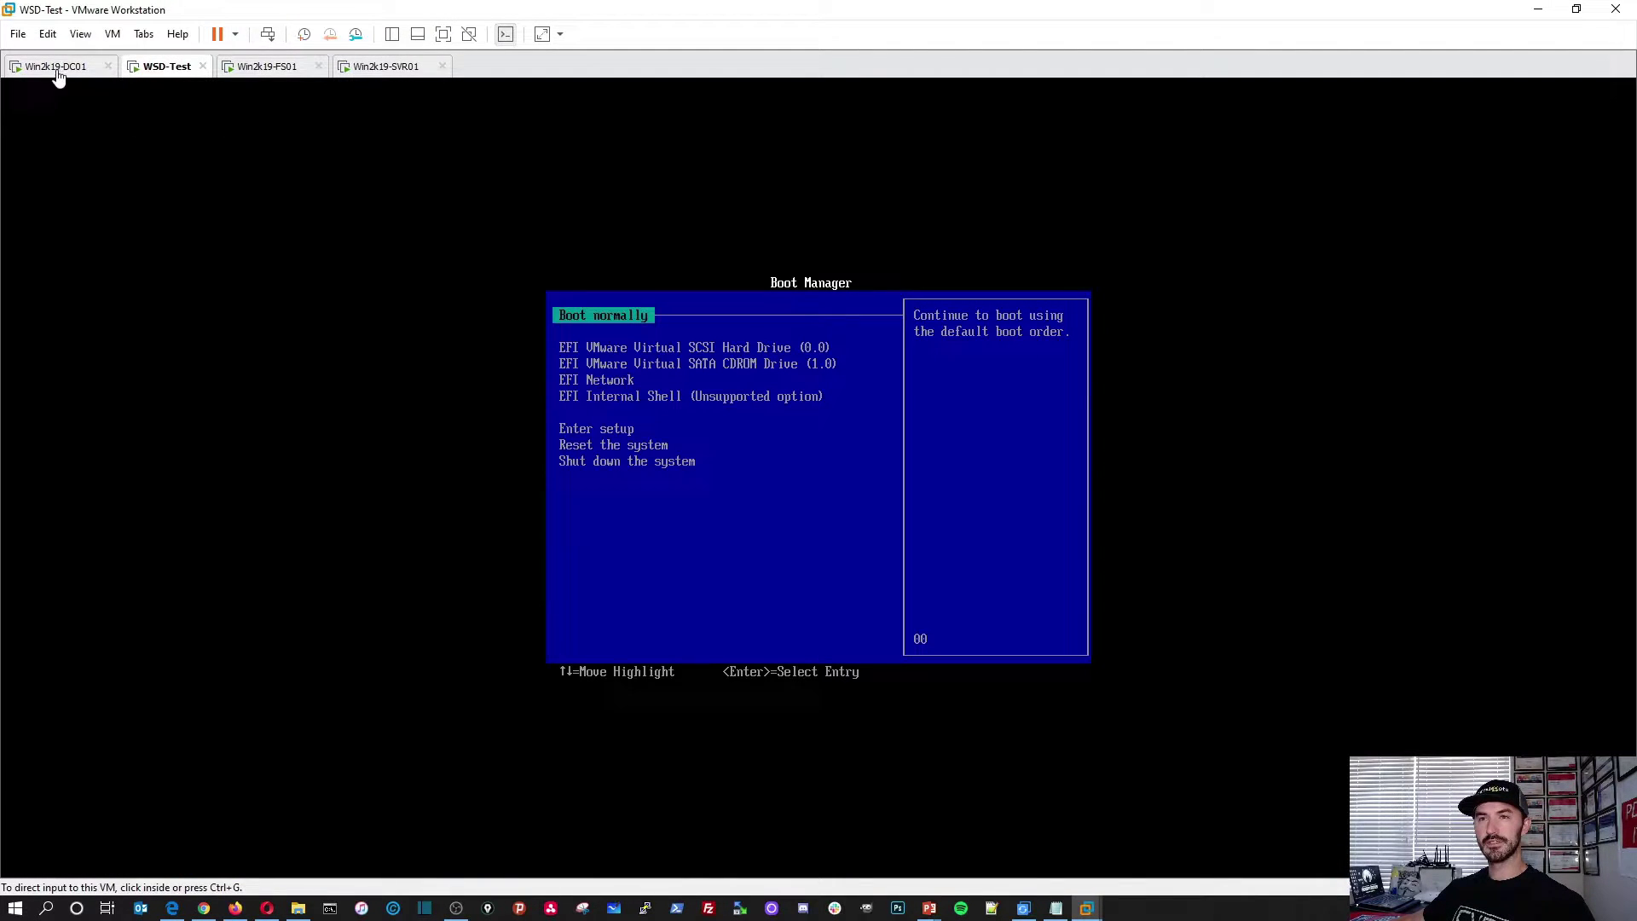
left_click(45, 71)
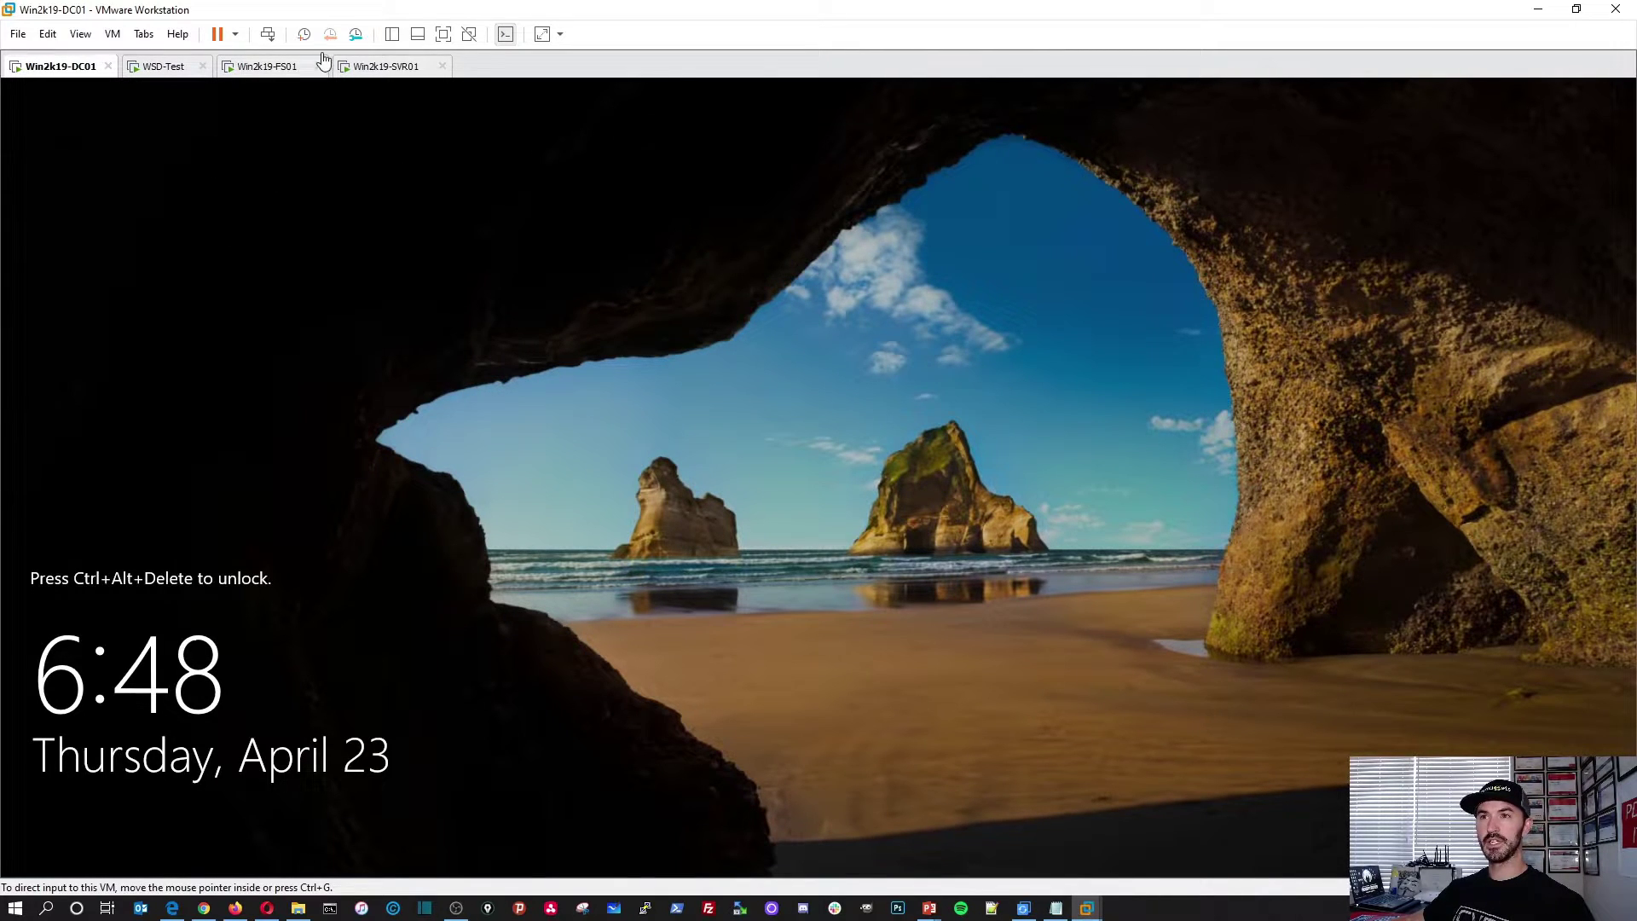
Step: Sign in to DC01 with the account password and view Server Manager's Local Server page
left_click(267, 35)
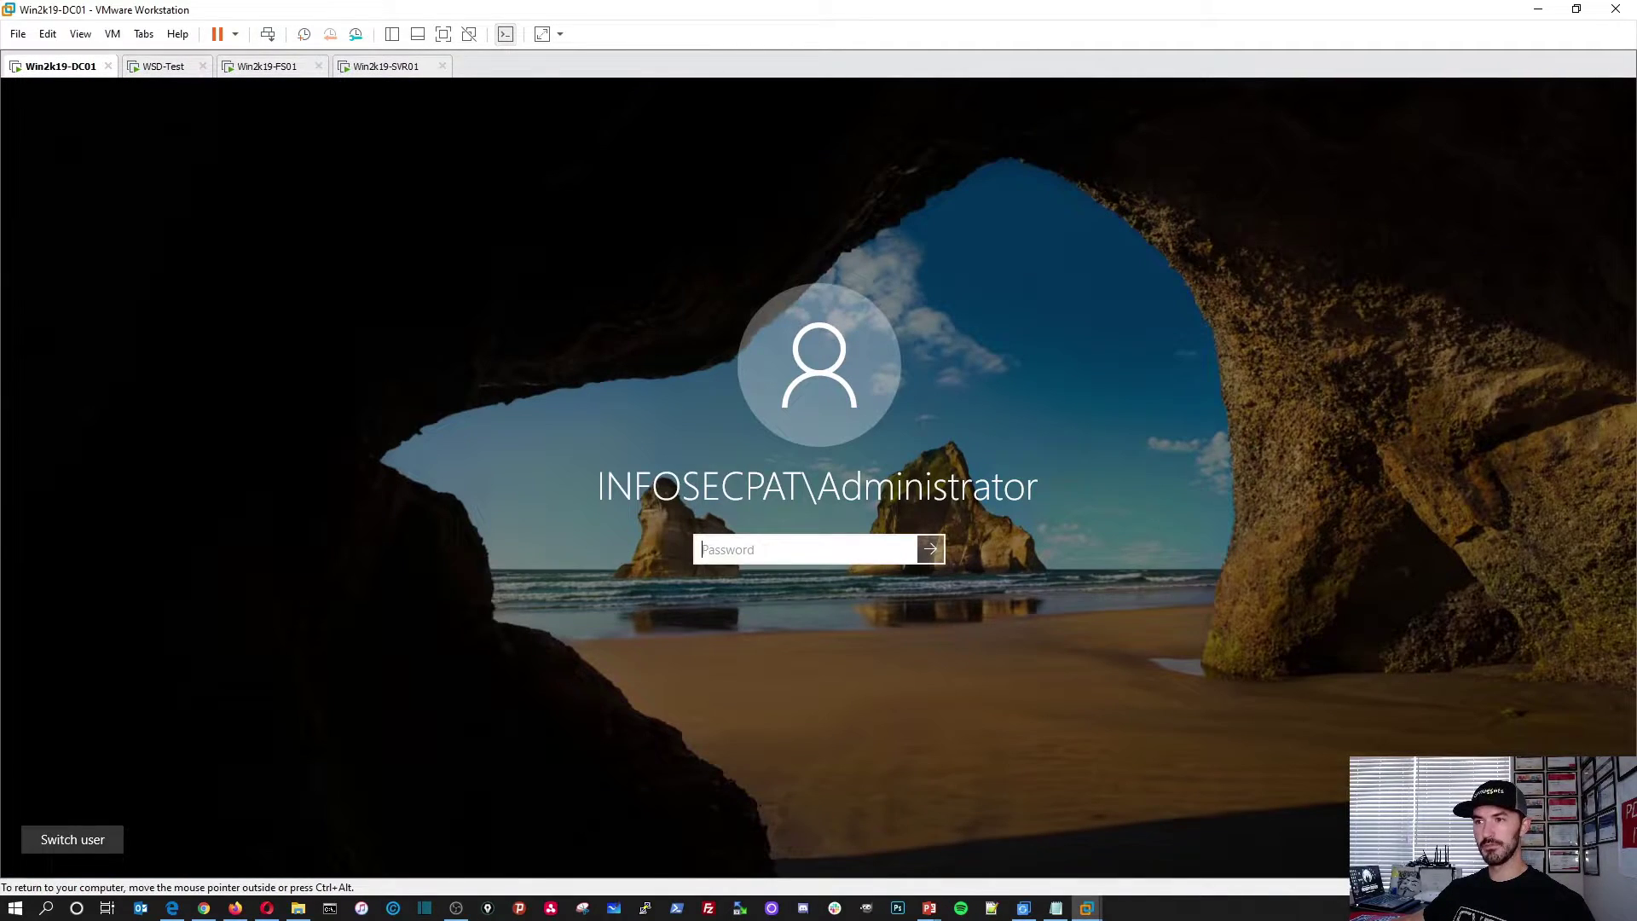
type("Pword123!")
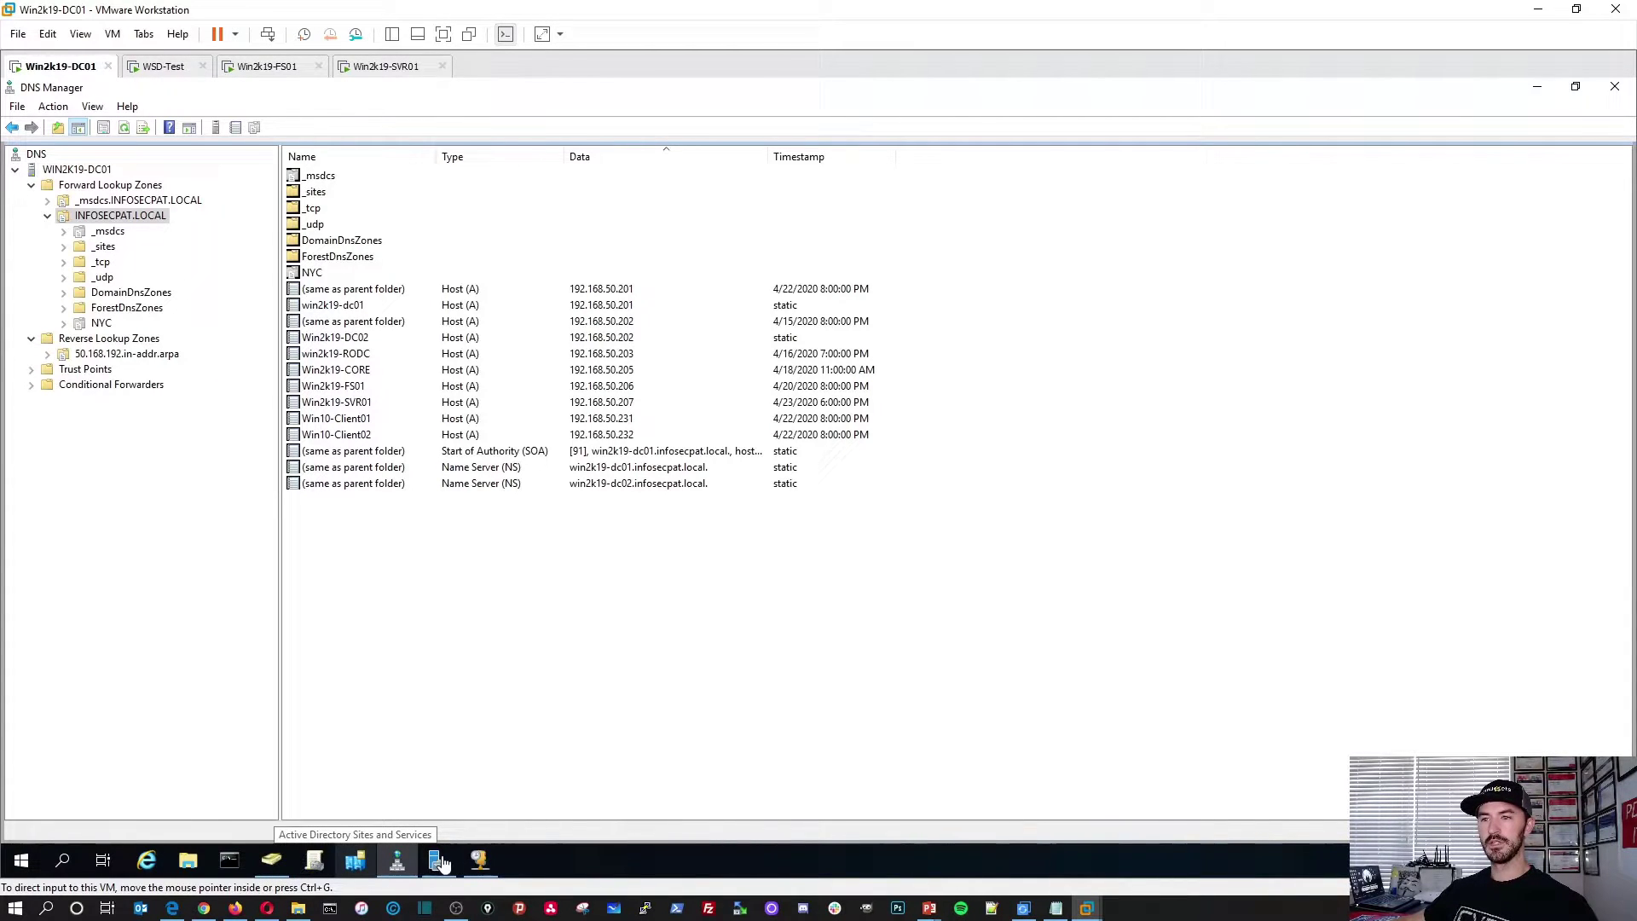
mouse_move(437, 863)
left_click(434, 817)
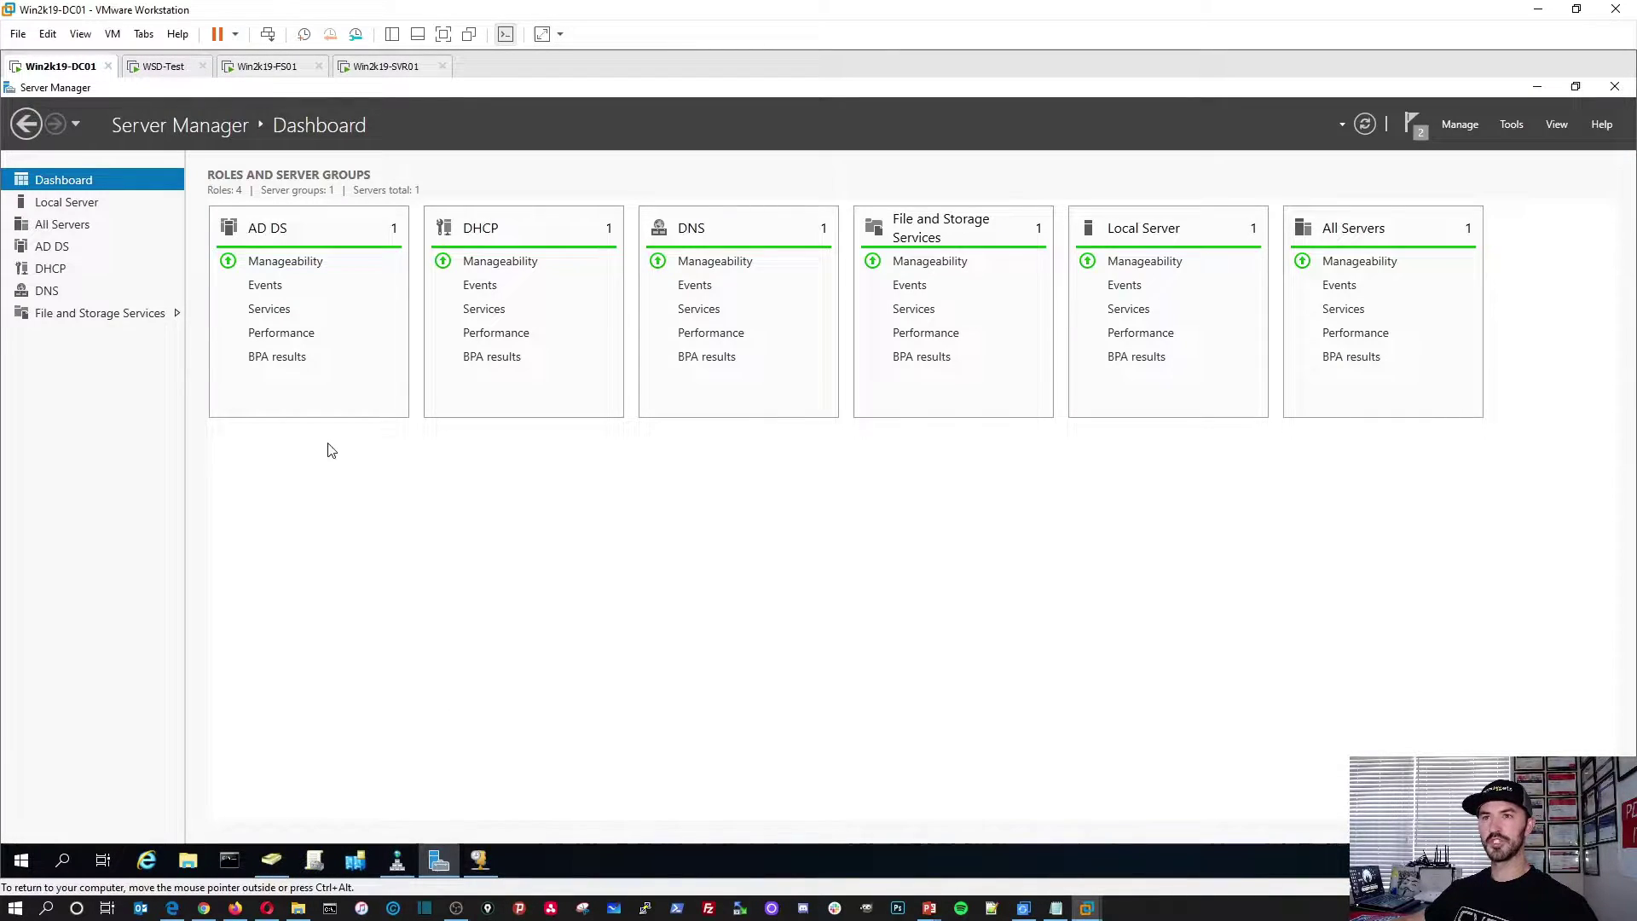
left_click(70, 203)
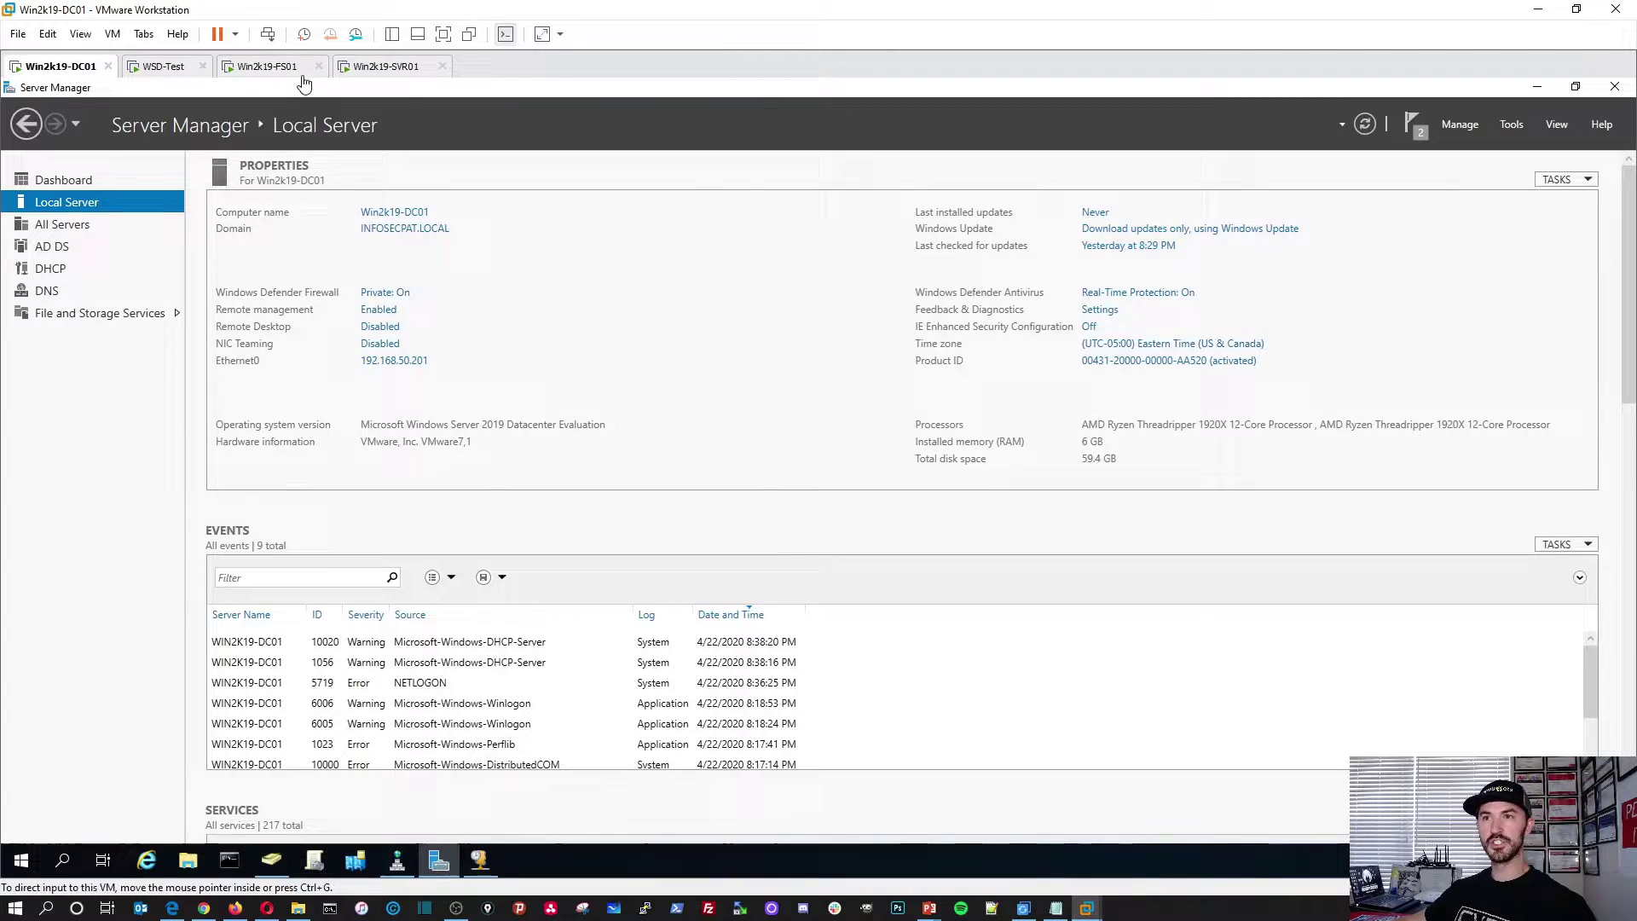
Step: On Win2k19-FS01, browse File Explorer to the empty iSCSI Target (S:) drive and back to This PC
left_click(269, 75)
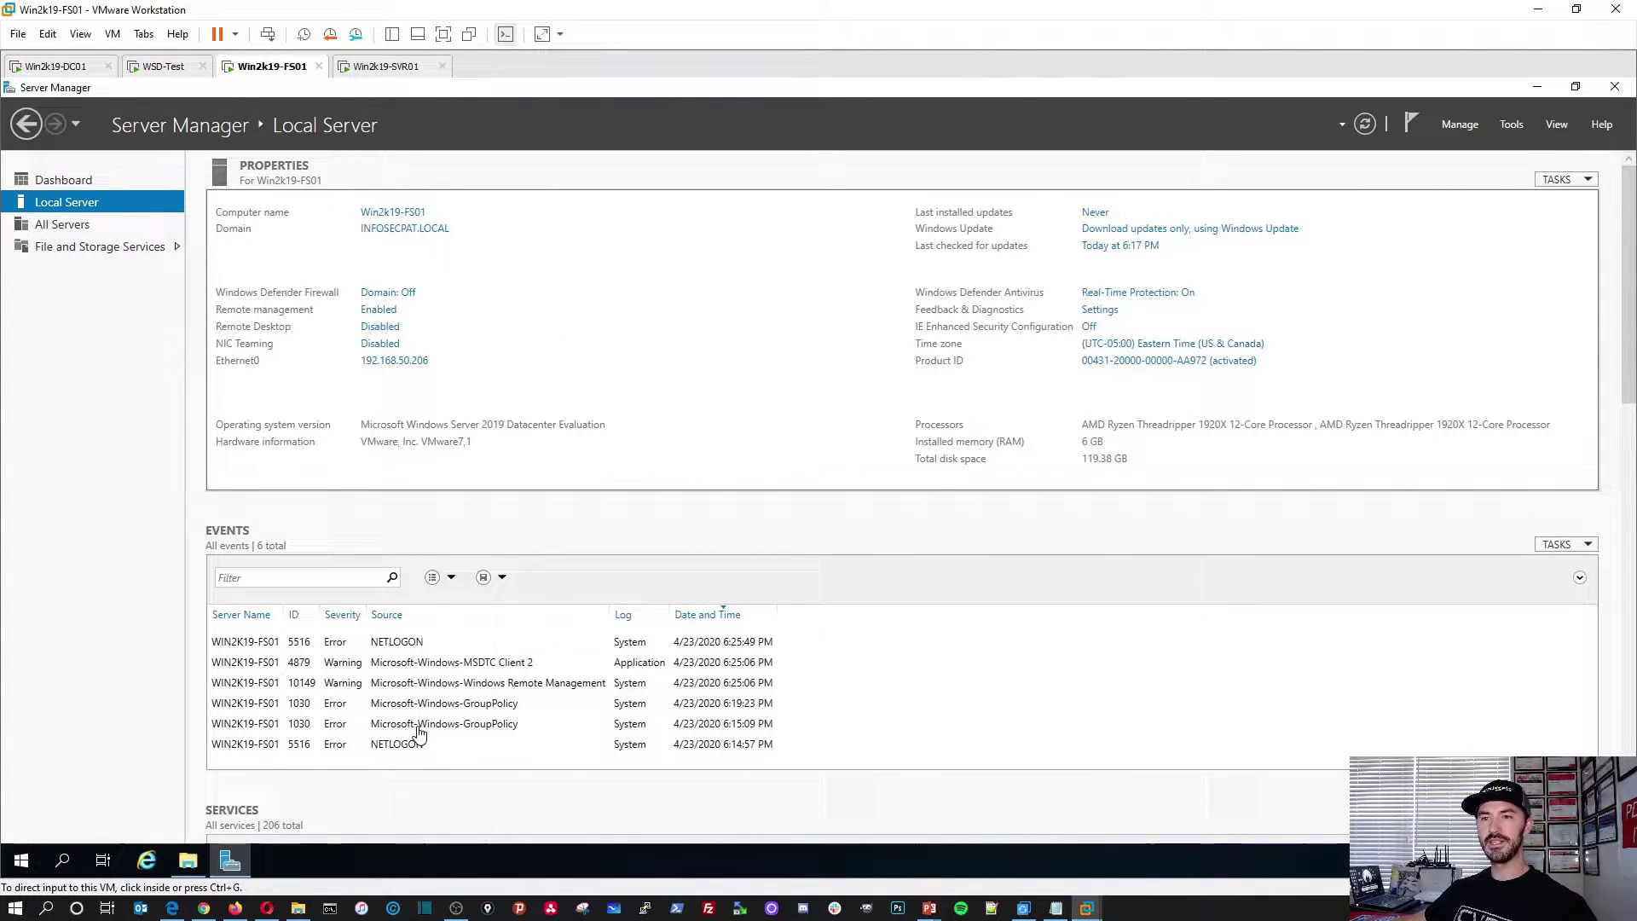
left_click(187, 860)
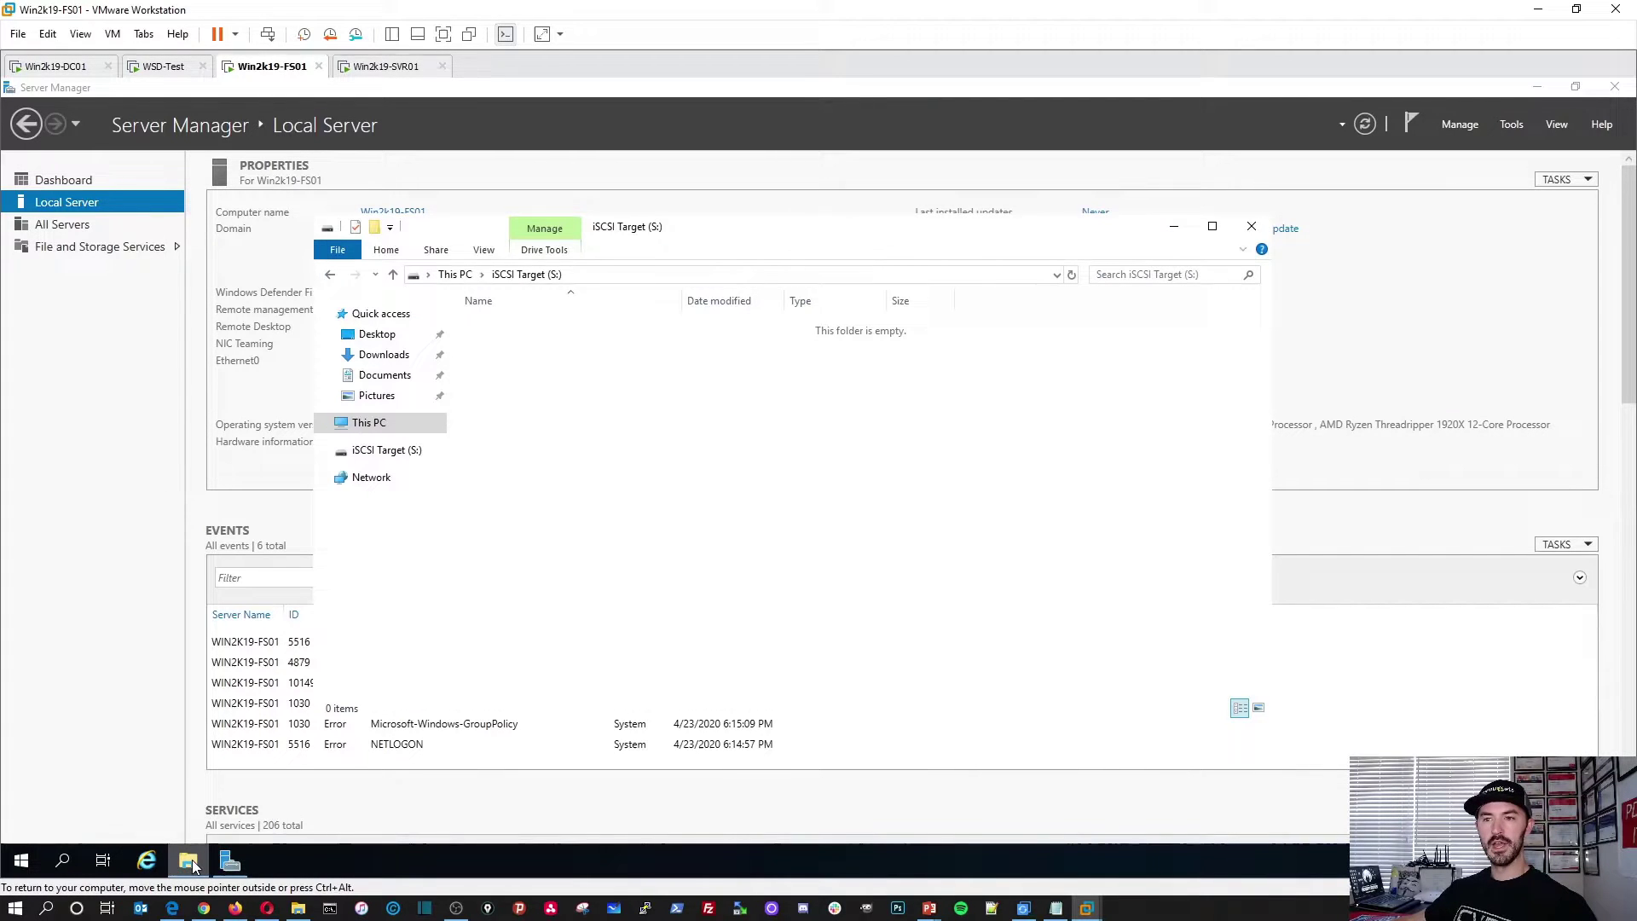
left_click(379, 452)
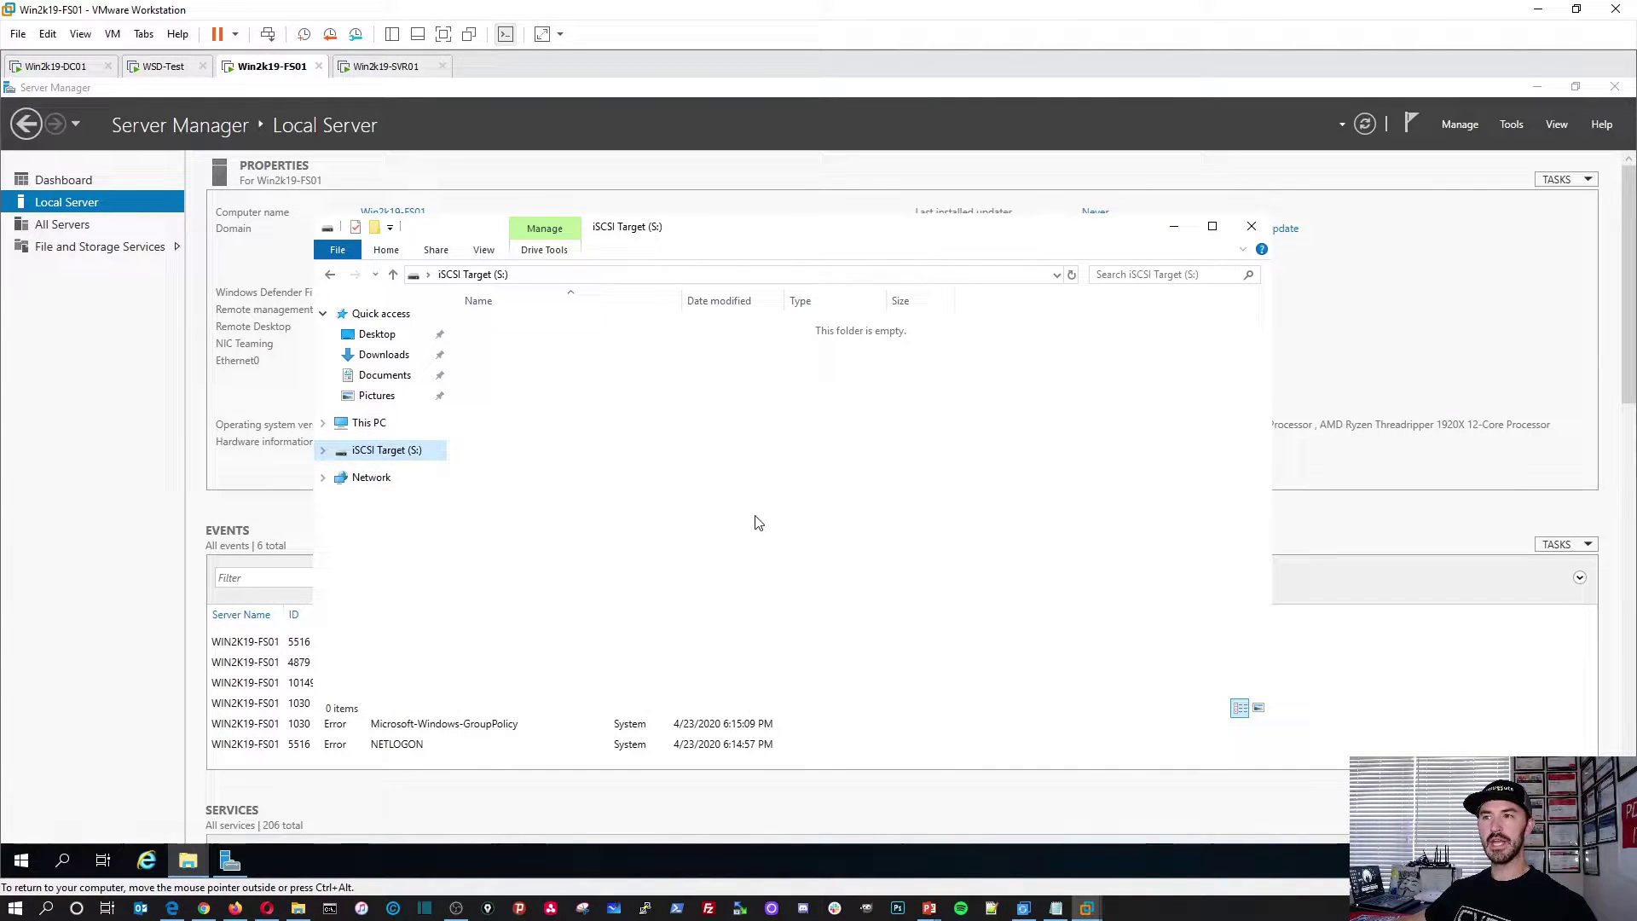
left_click(388, 425)
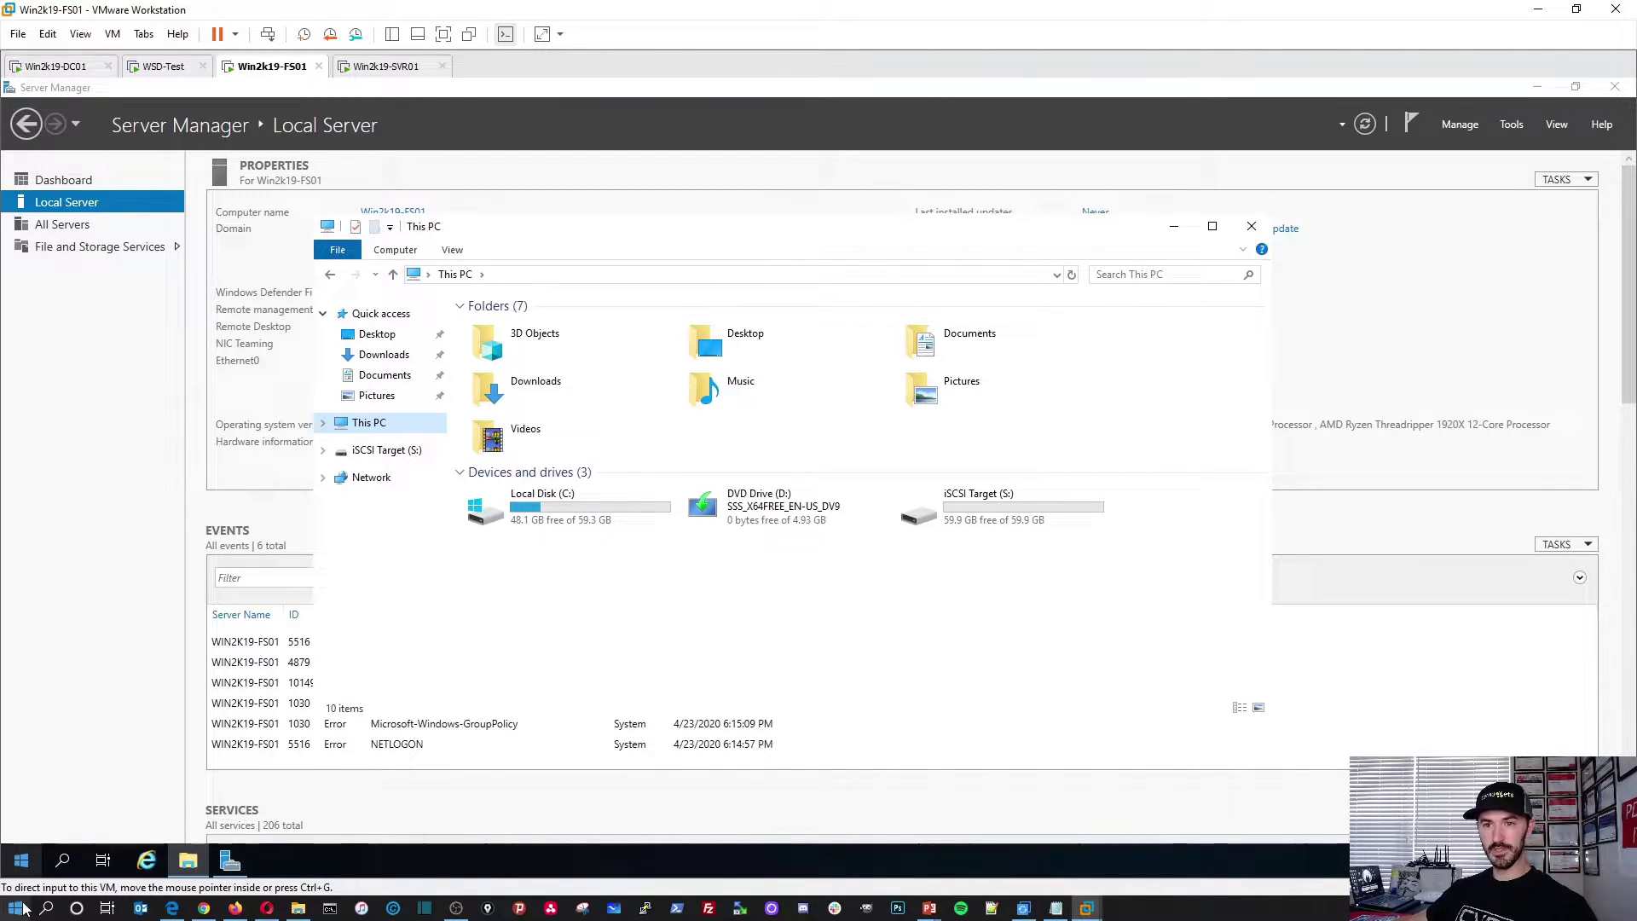
right_click(21, 860)
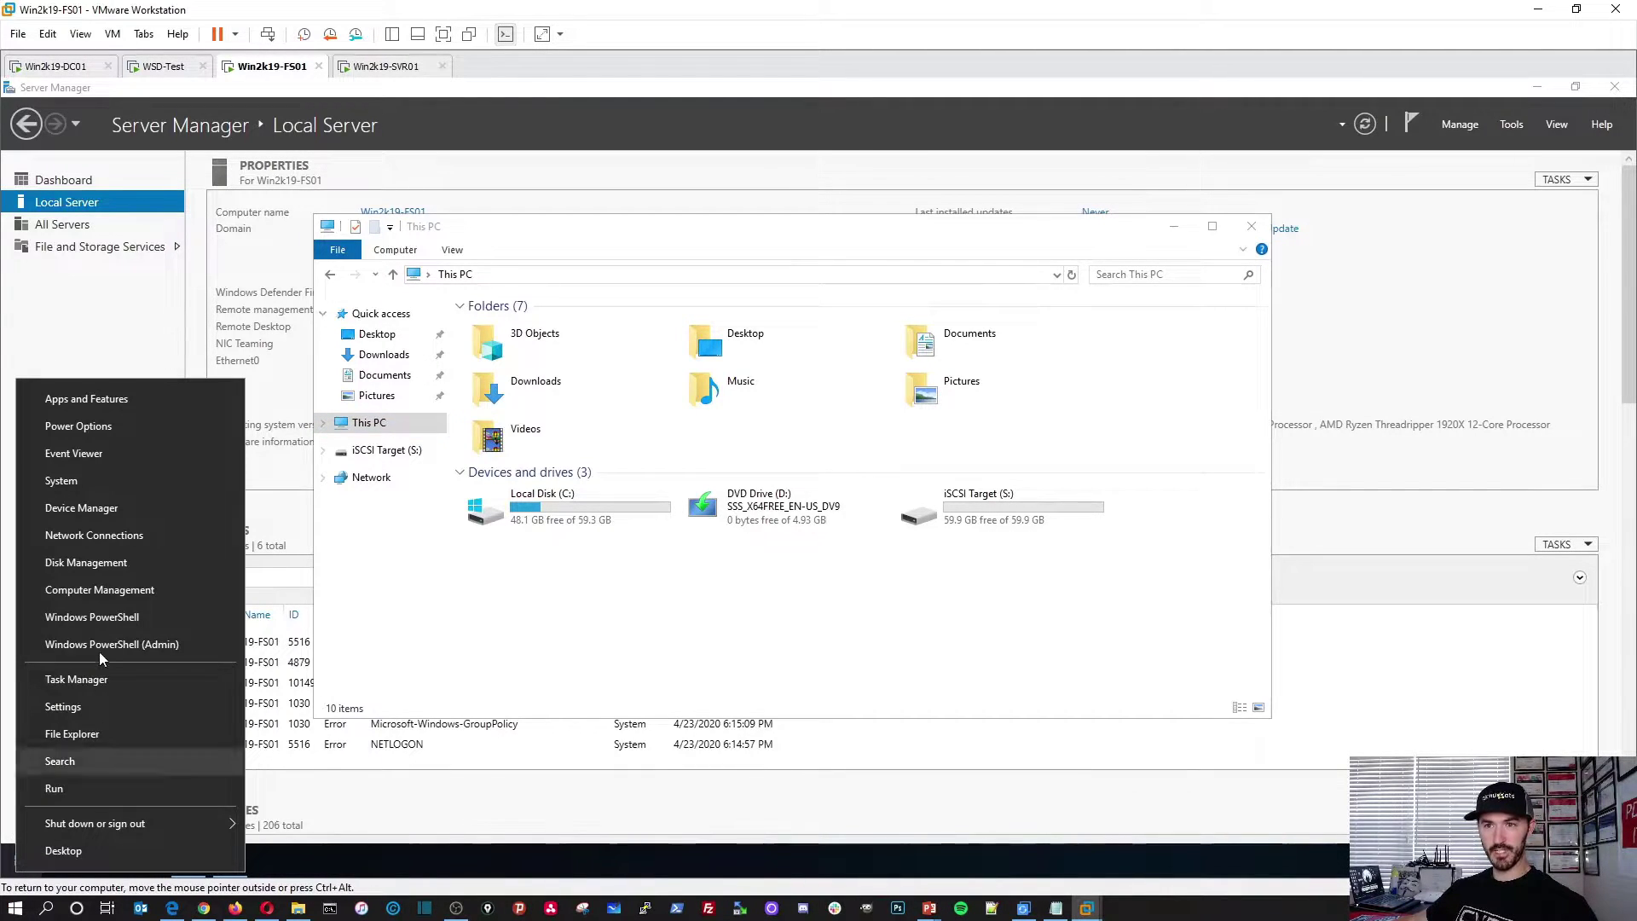
Step: Open Disk Management on FS01 and enlarge it to show Disk 1's 59.98 GB S: partition
left_click(110, 569)
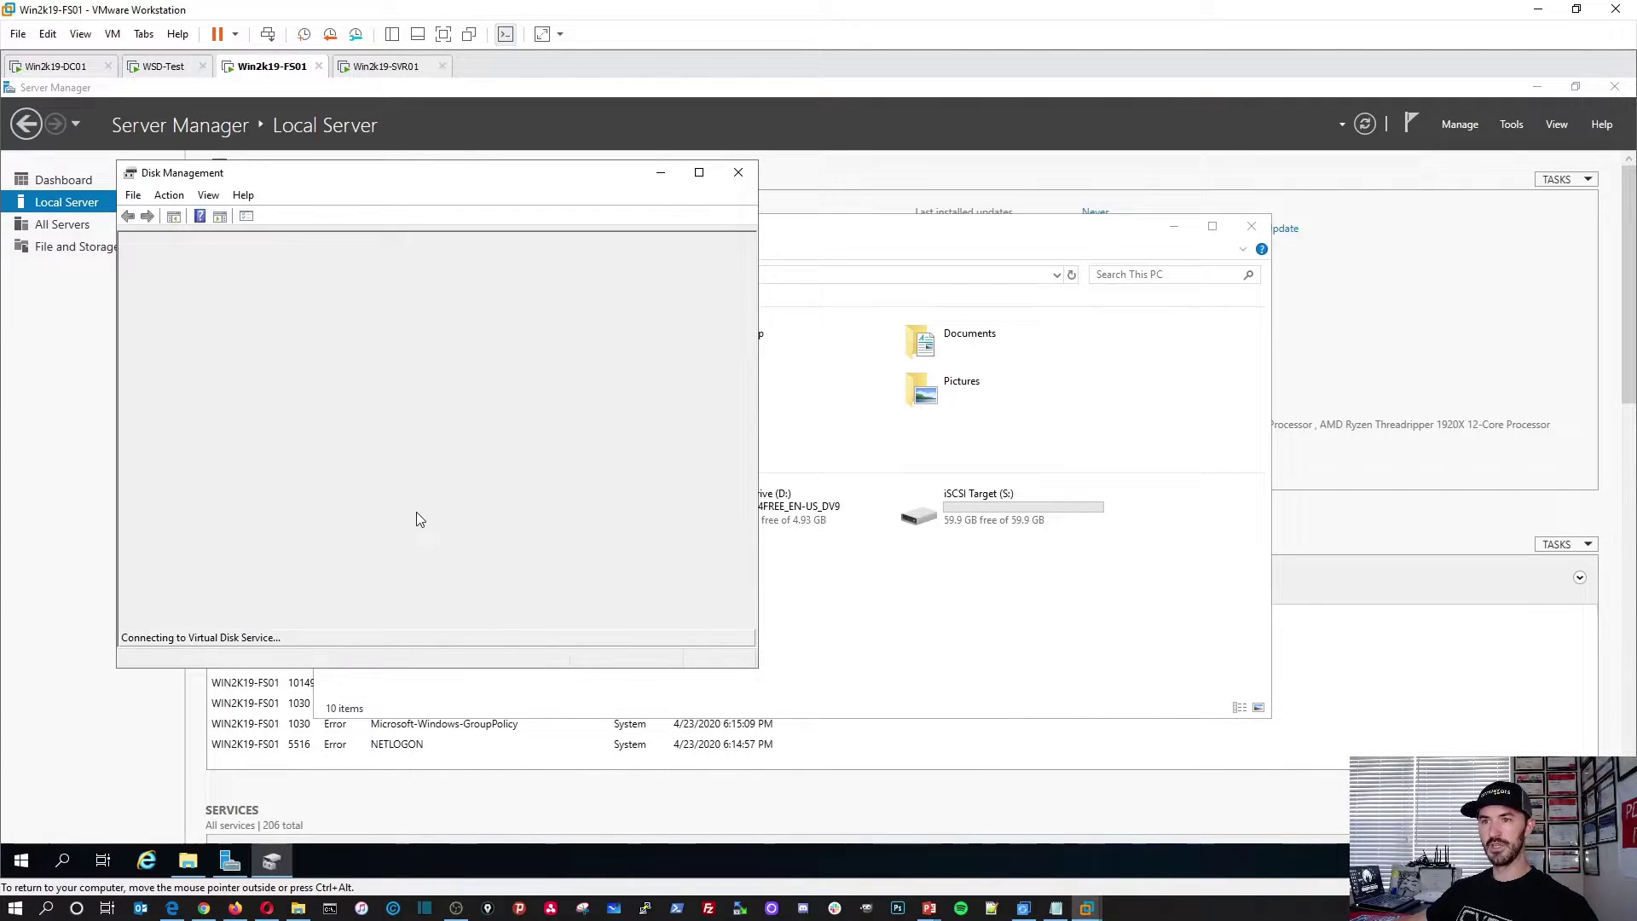
left_click_drag(537, 177, 555, 135)
left_click_drag(774, 629, 1190, 813)
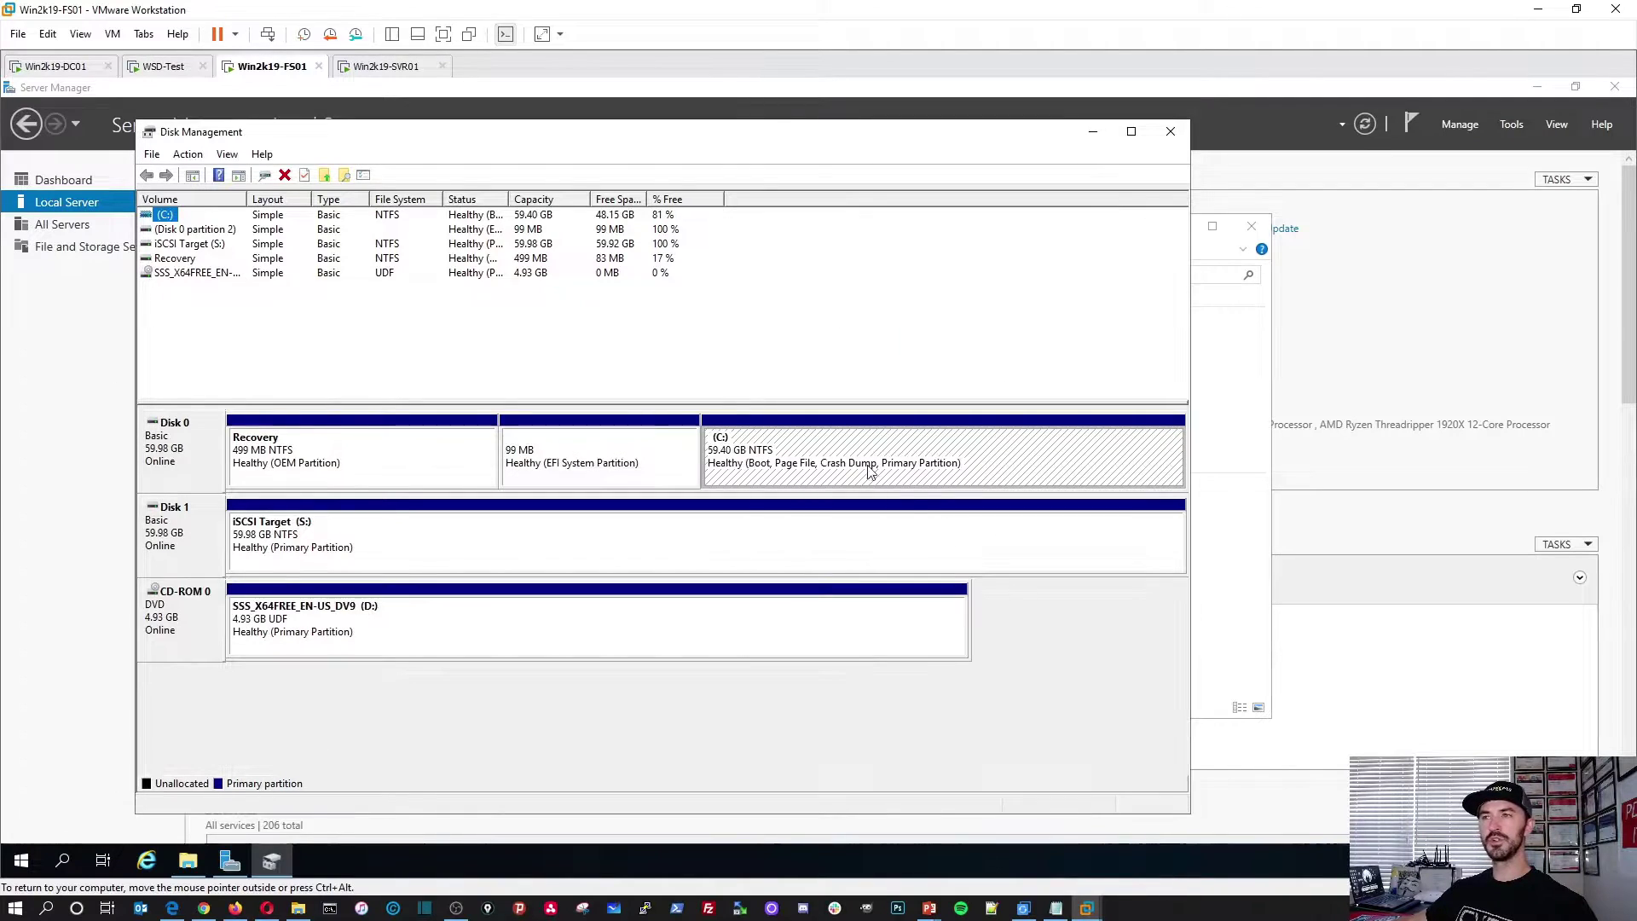
Step: Inspect FS01's 60 GB Hard Disk 2 in VM Settings and the S: partition actions without changes
right_click(256, 67)
left_click(294, 292)
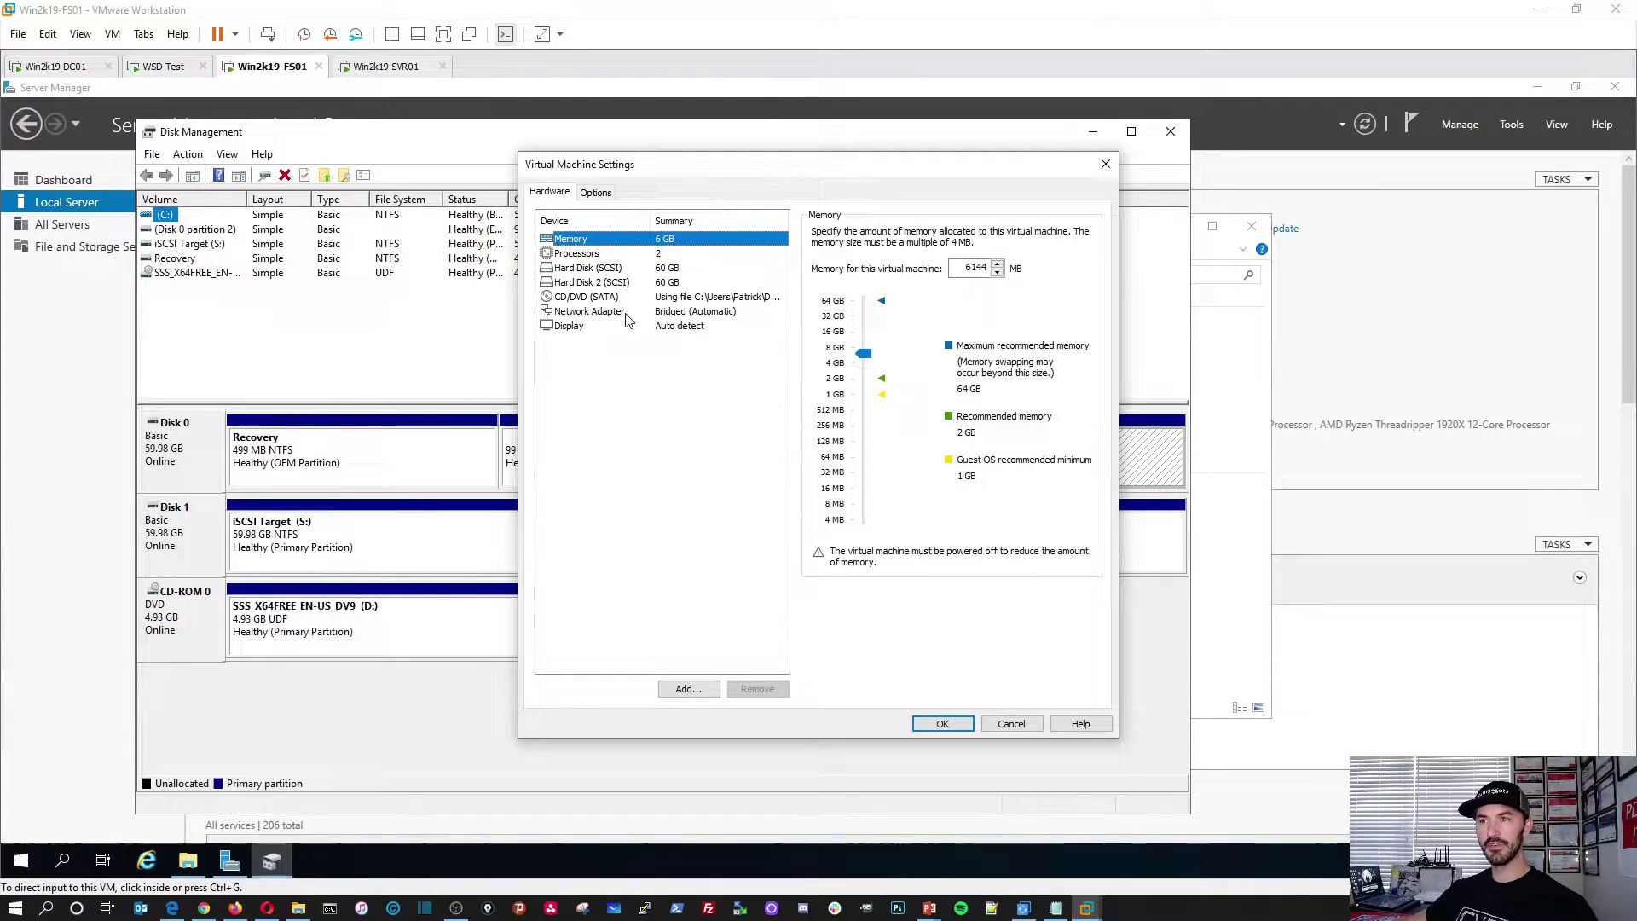
left_click(599, 283)
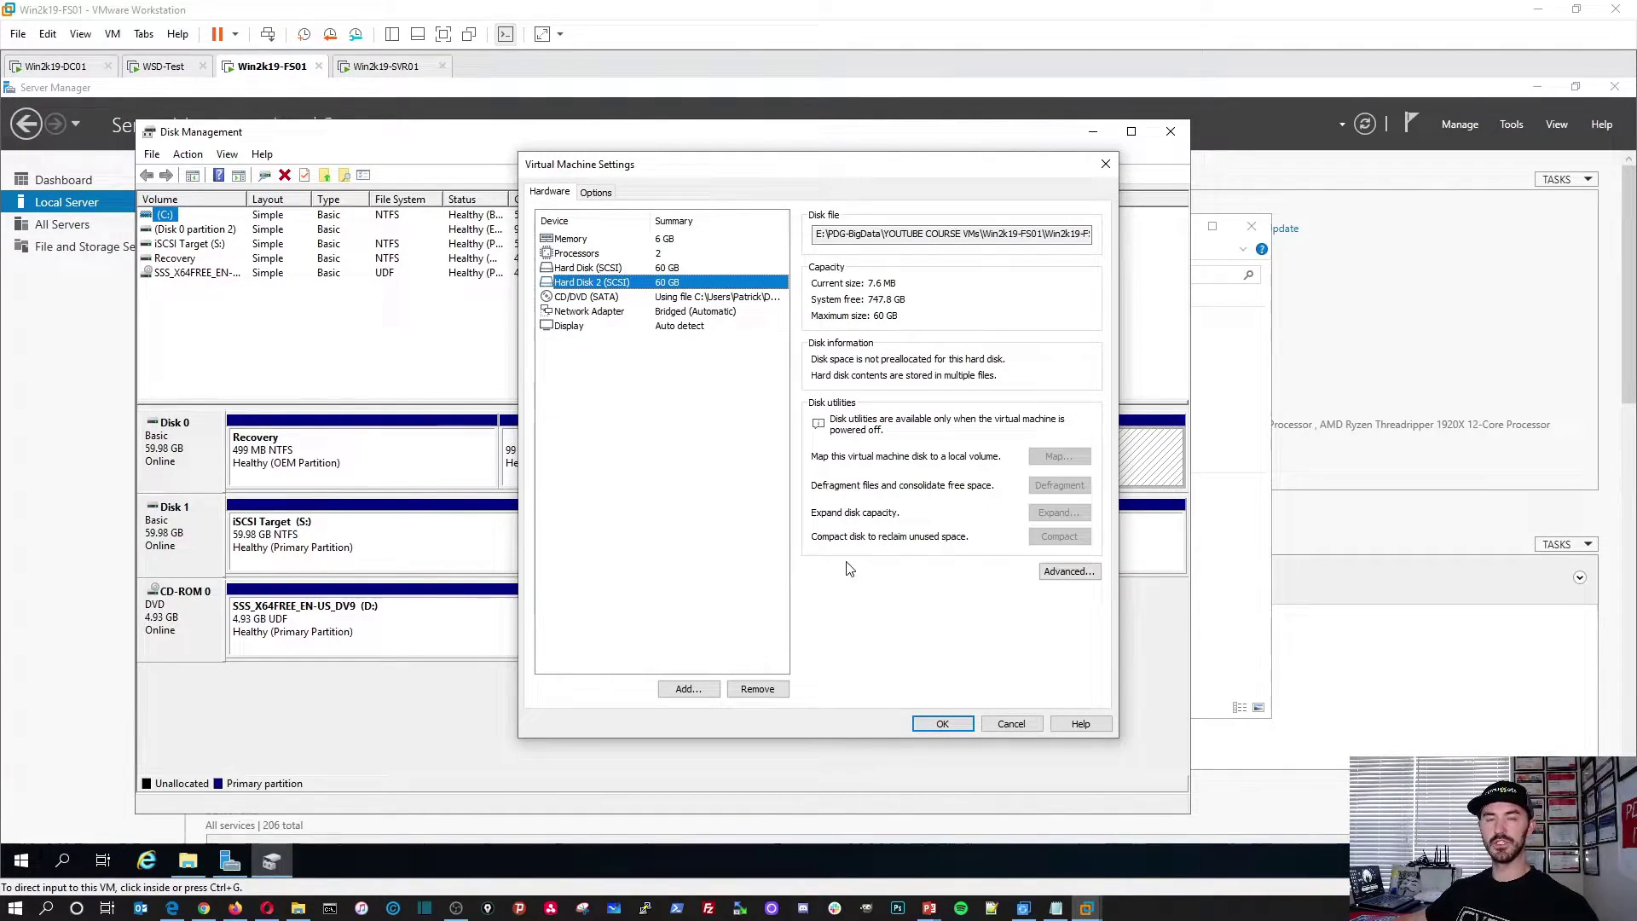
left_click(1005, 725)
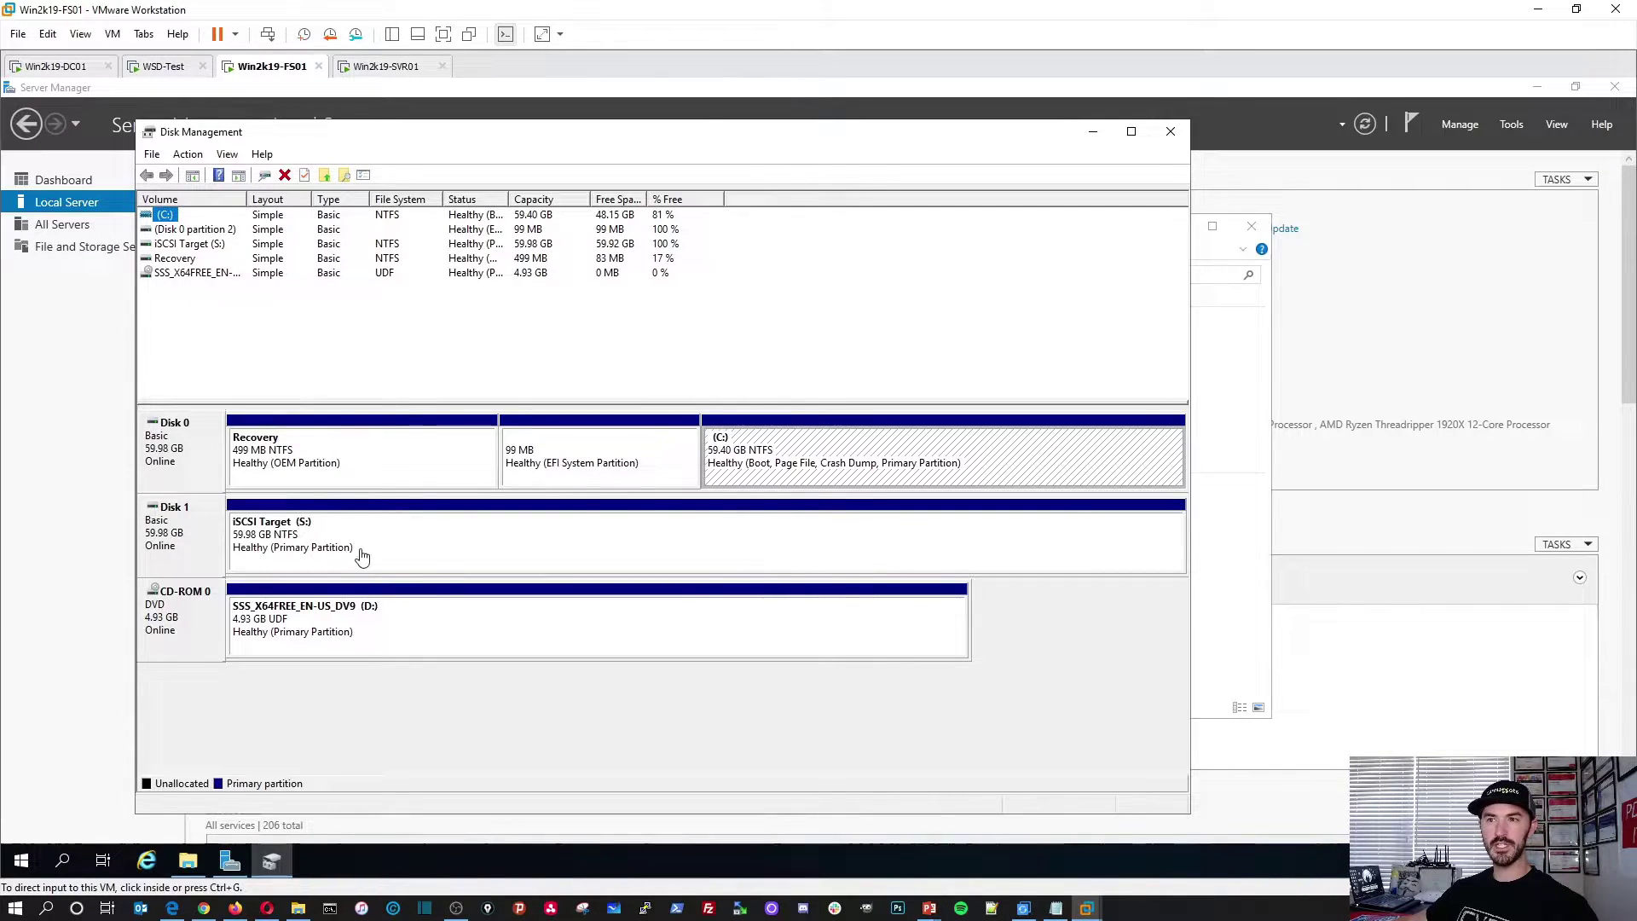
right_click(401, 543)
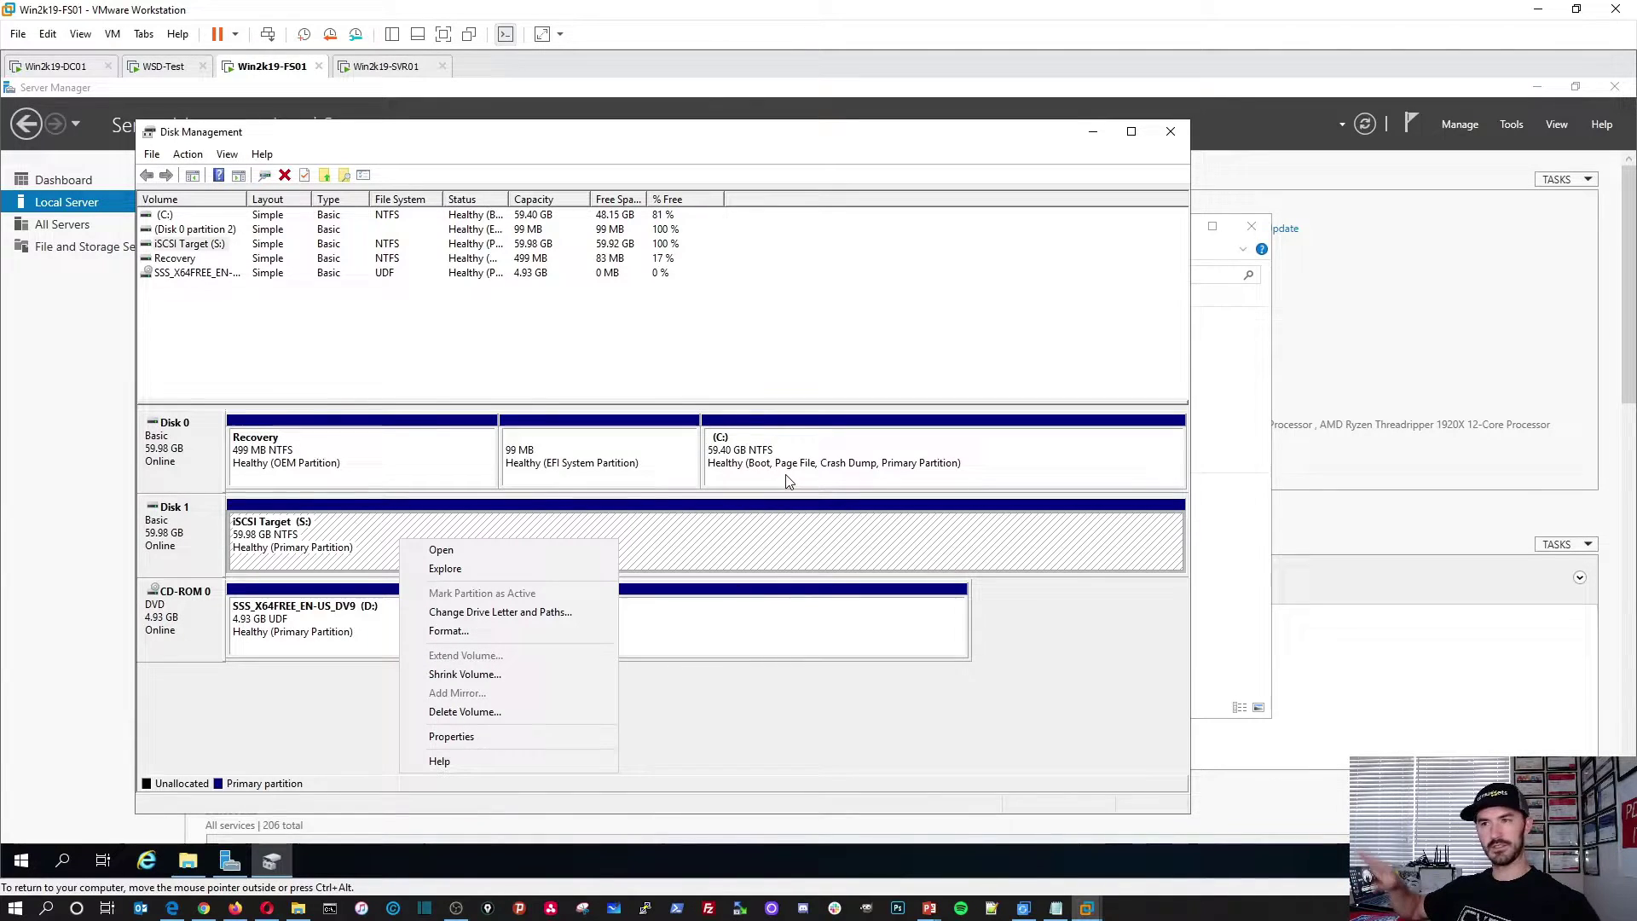
left_click(779, 551)
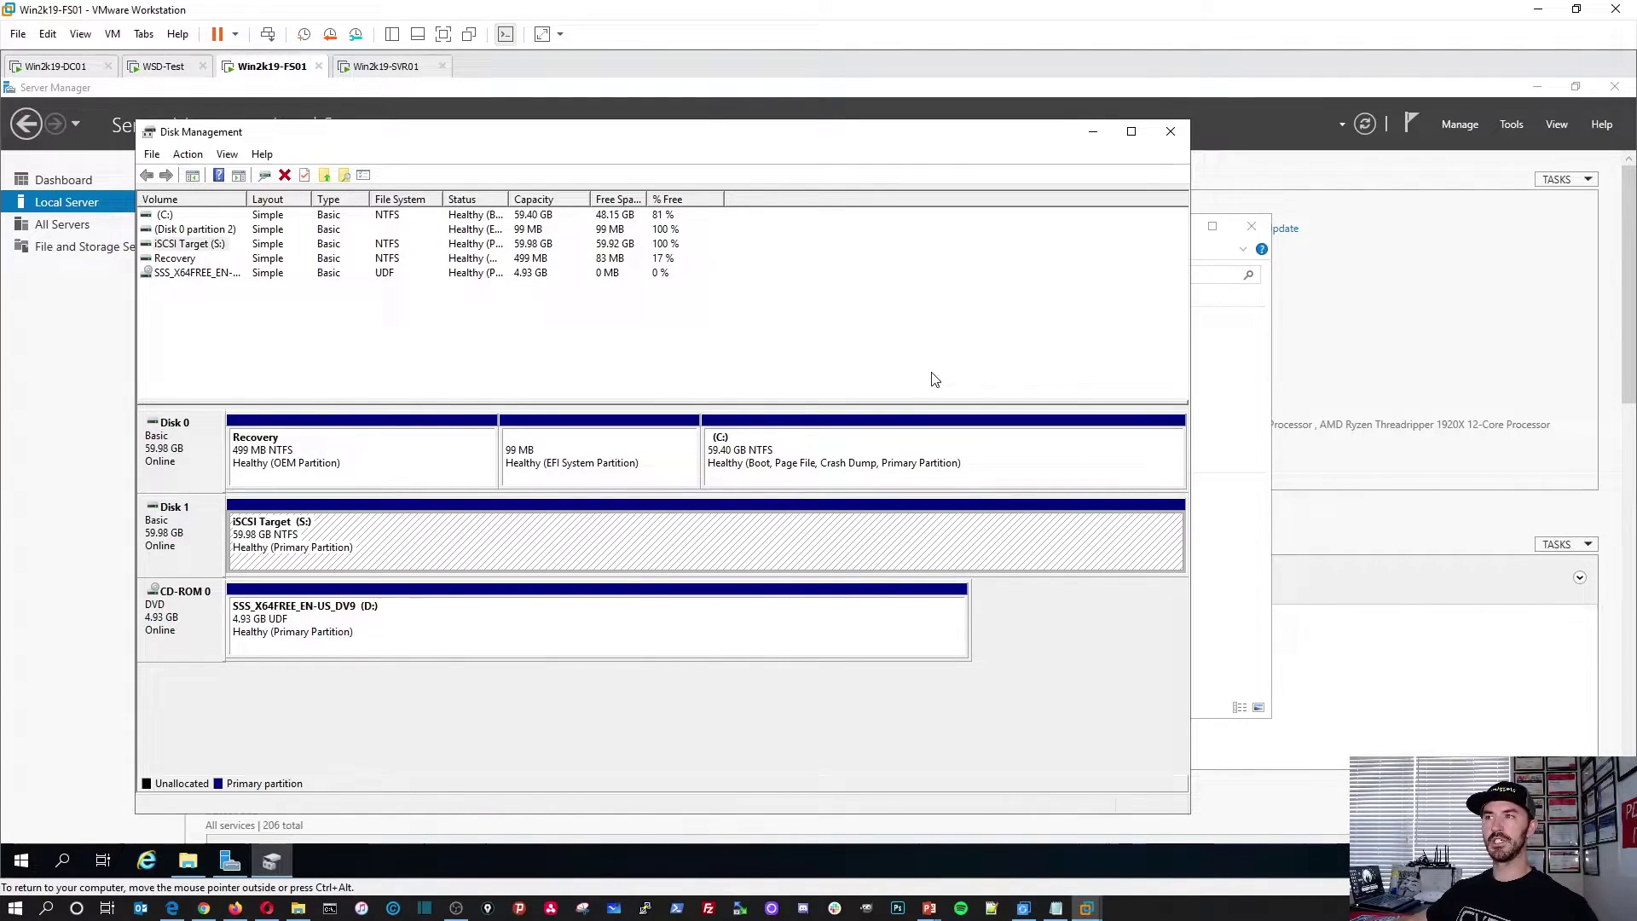
Step: Minimize Disk Management and Explorer, launch Add Roles and Features, and advance to installation type
left_click(1093, 133)
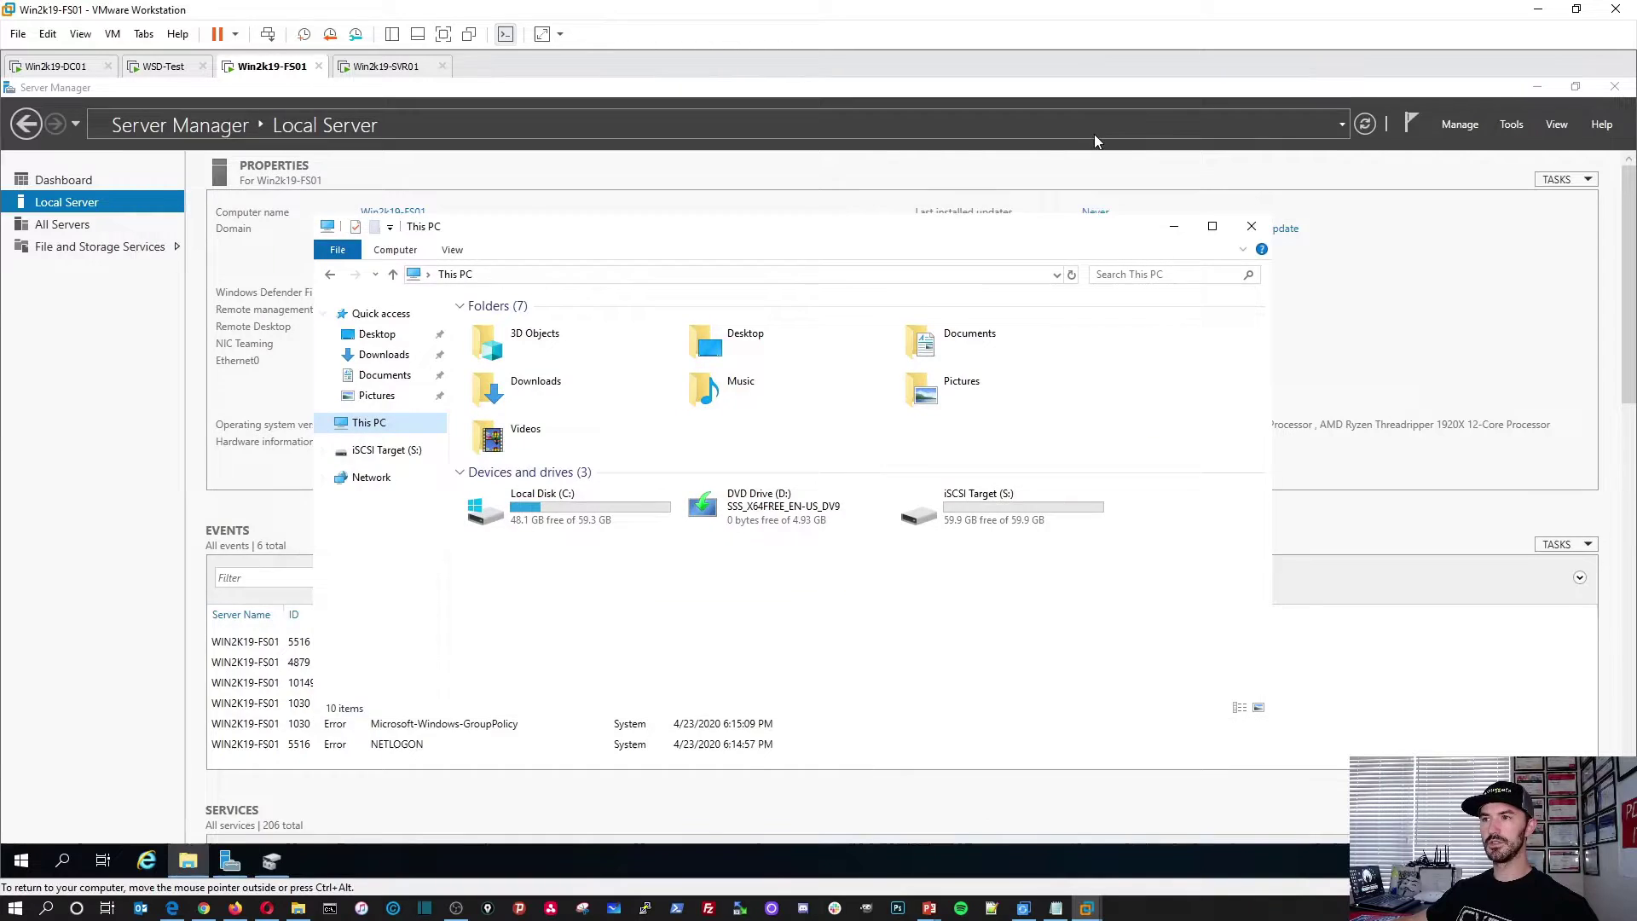
left_click(1173, 226)
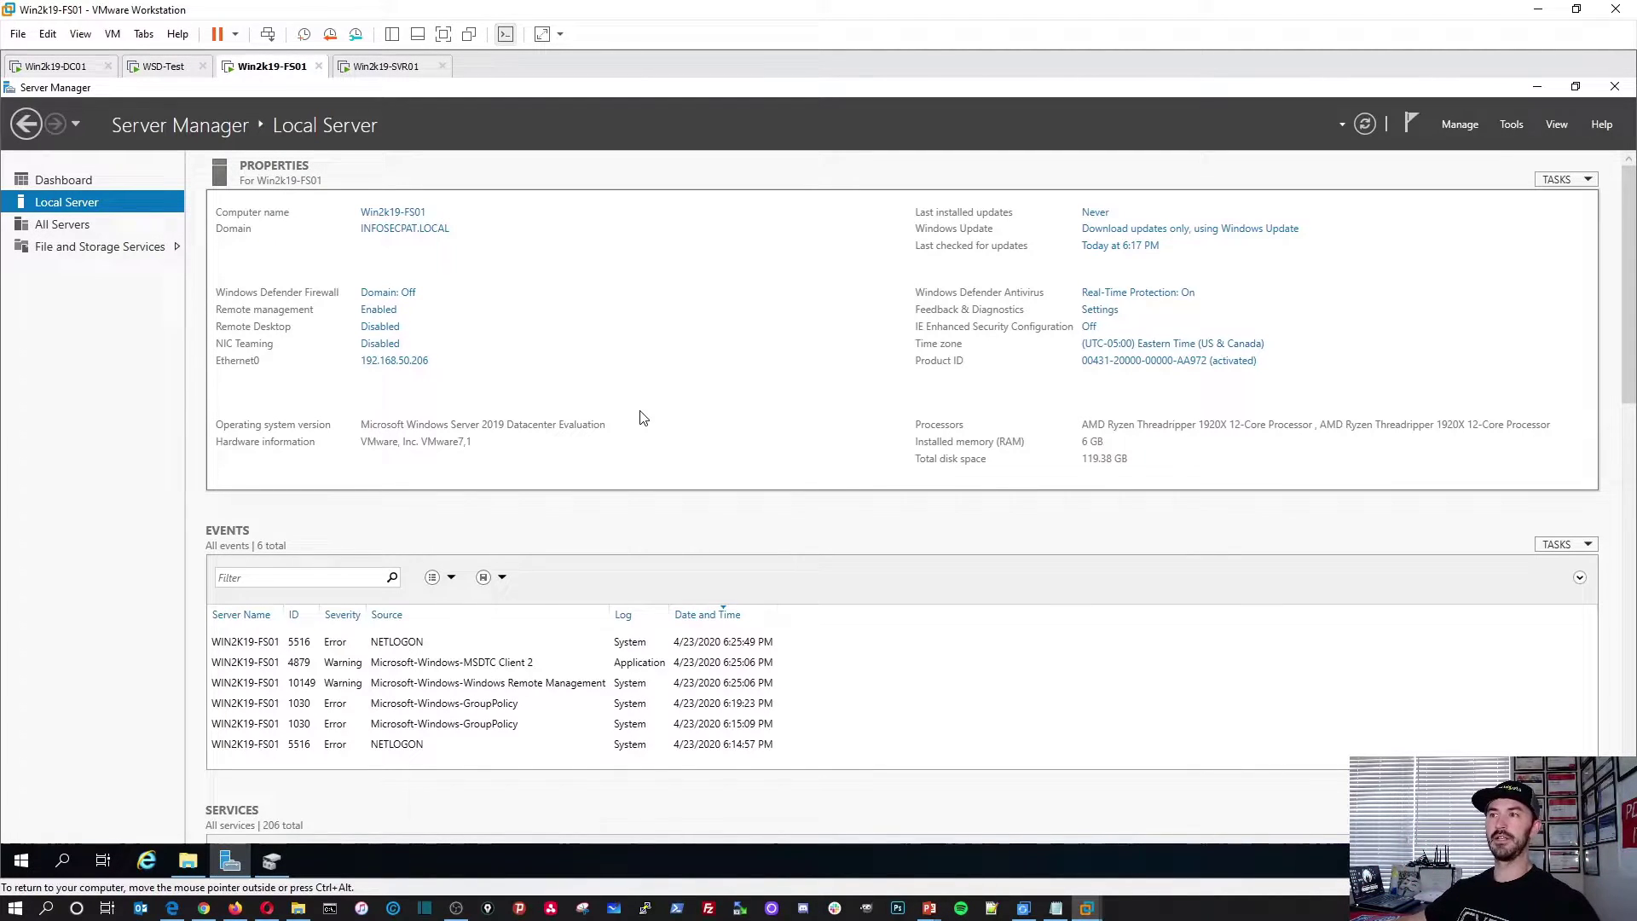
left_click(1460, 124)
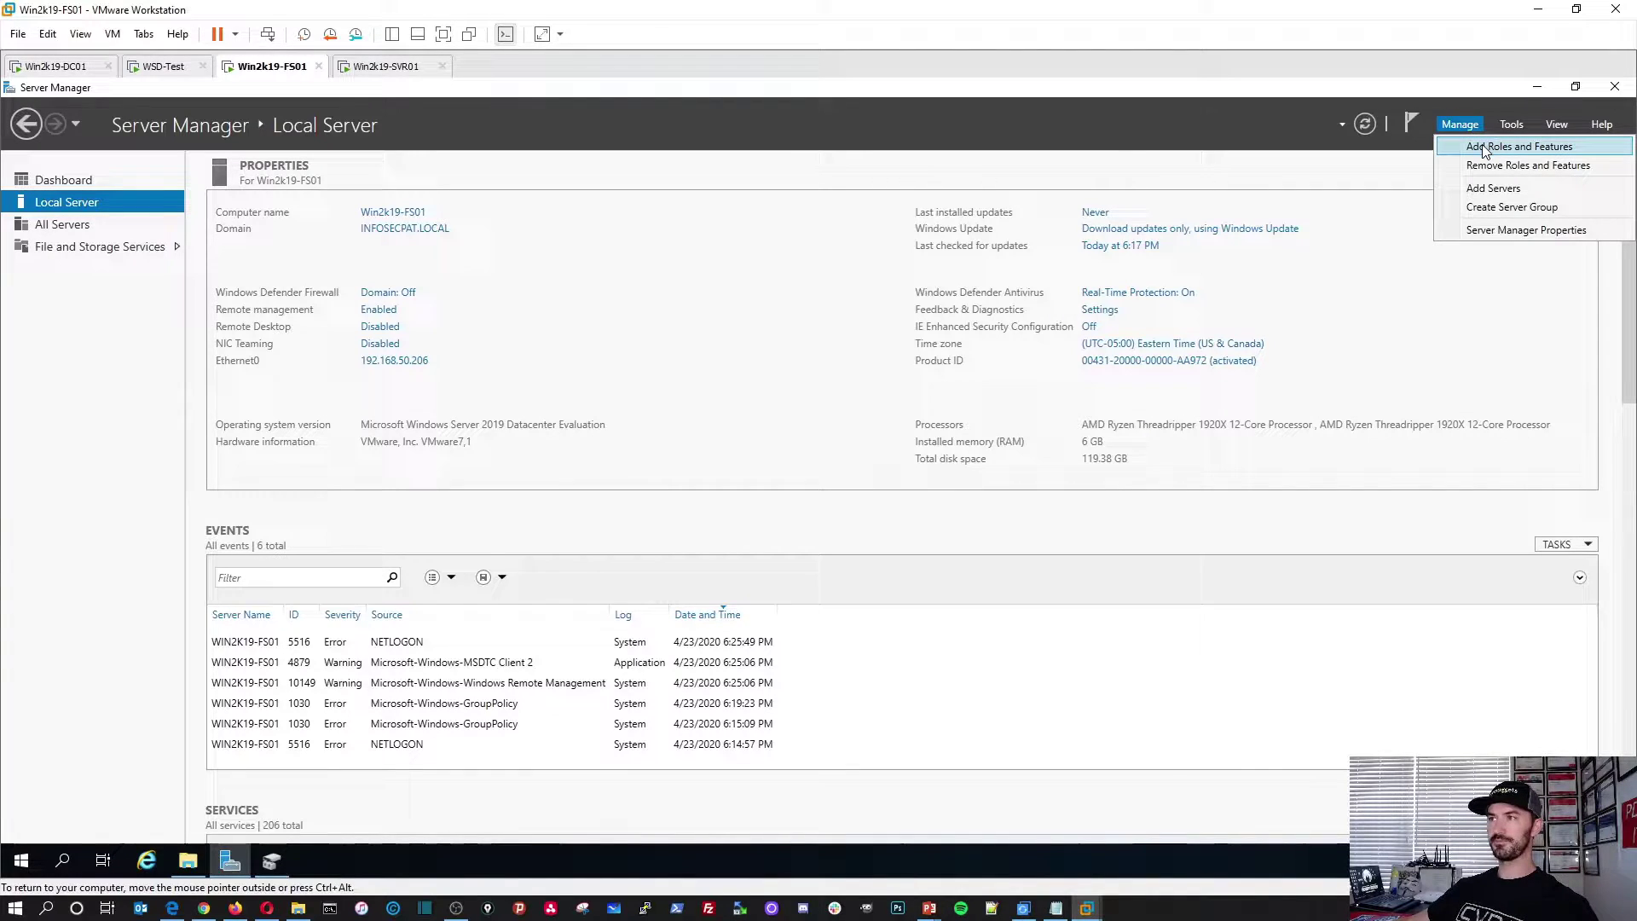
left_click(1479, 147)
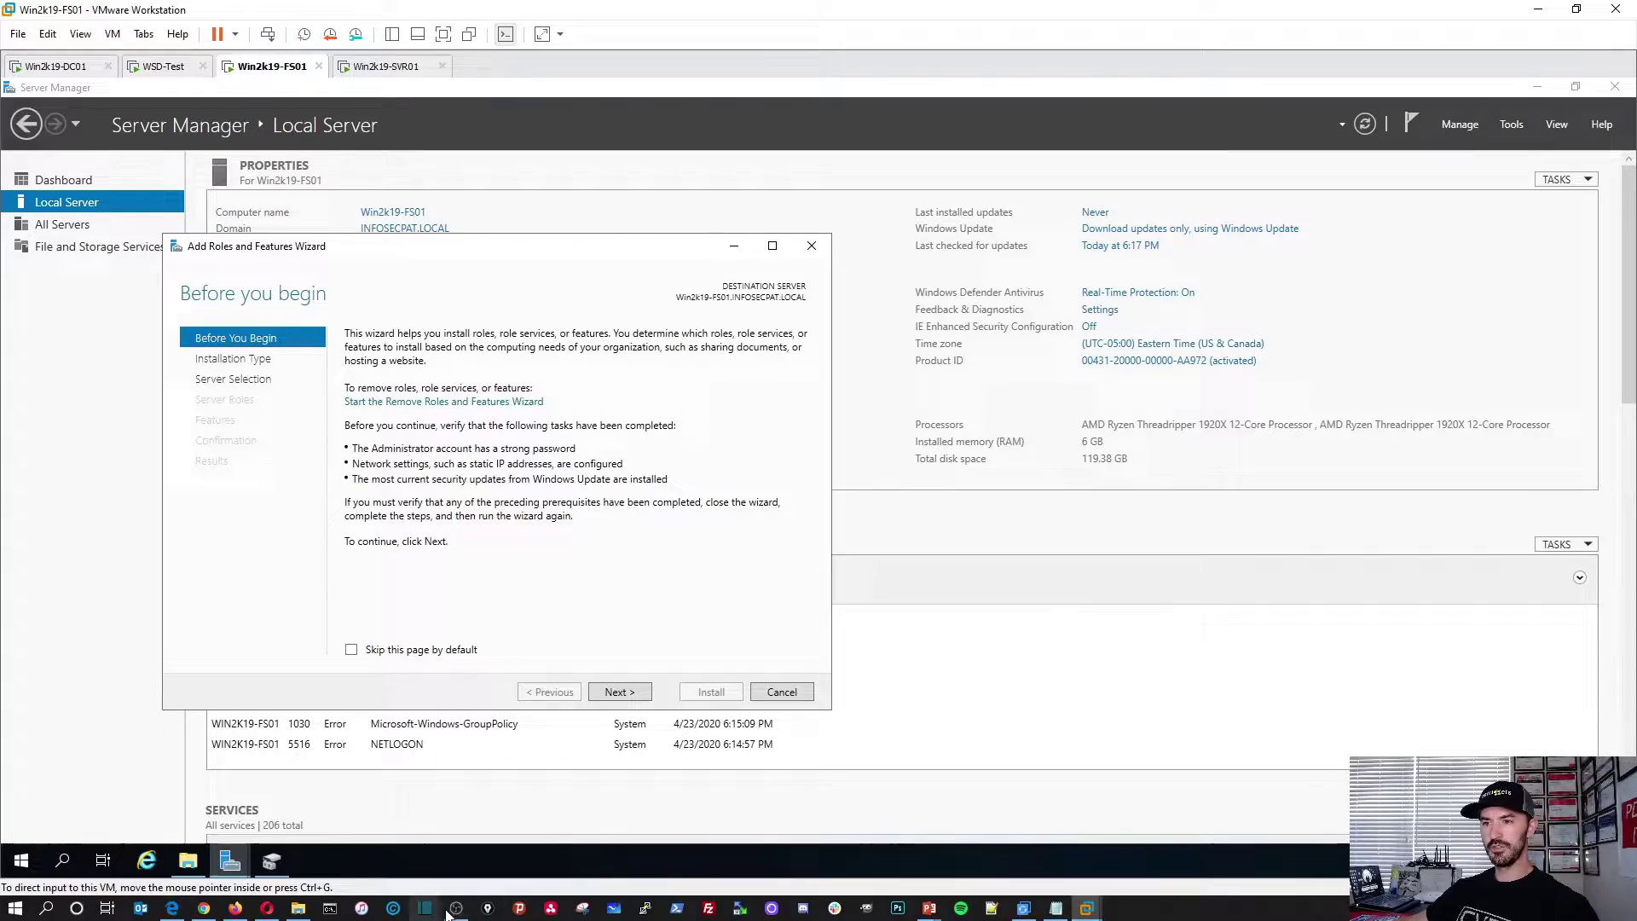
left_click(929, 909)
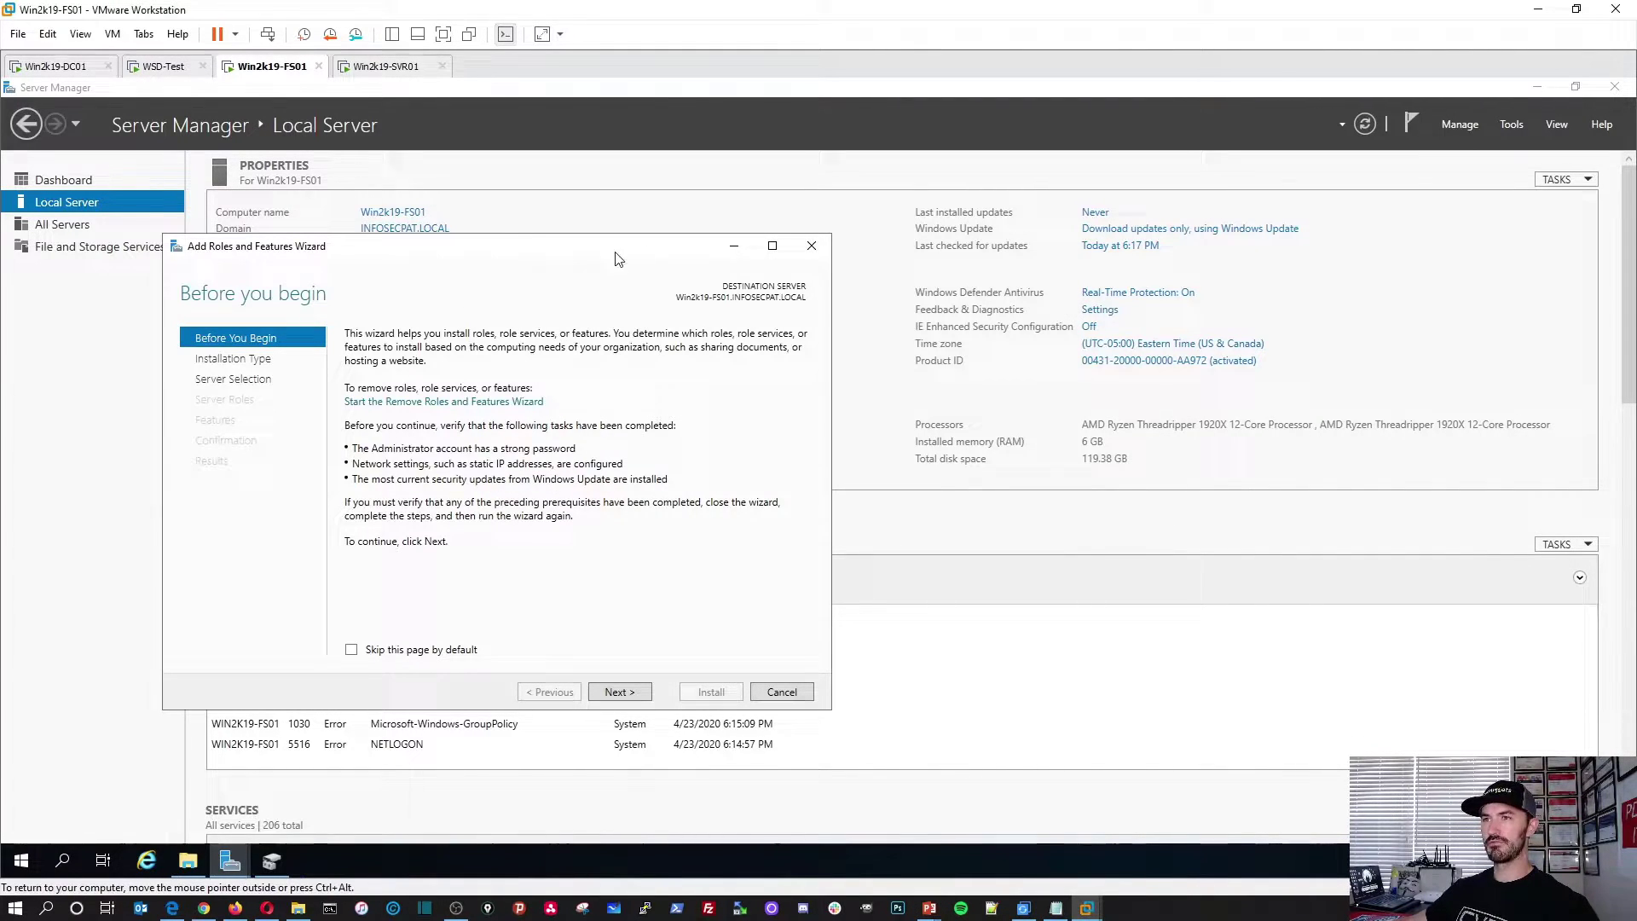
left_click_drag(615, 255, 729, 259)
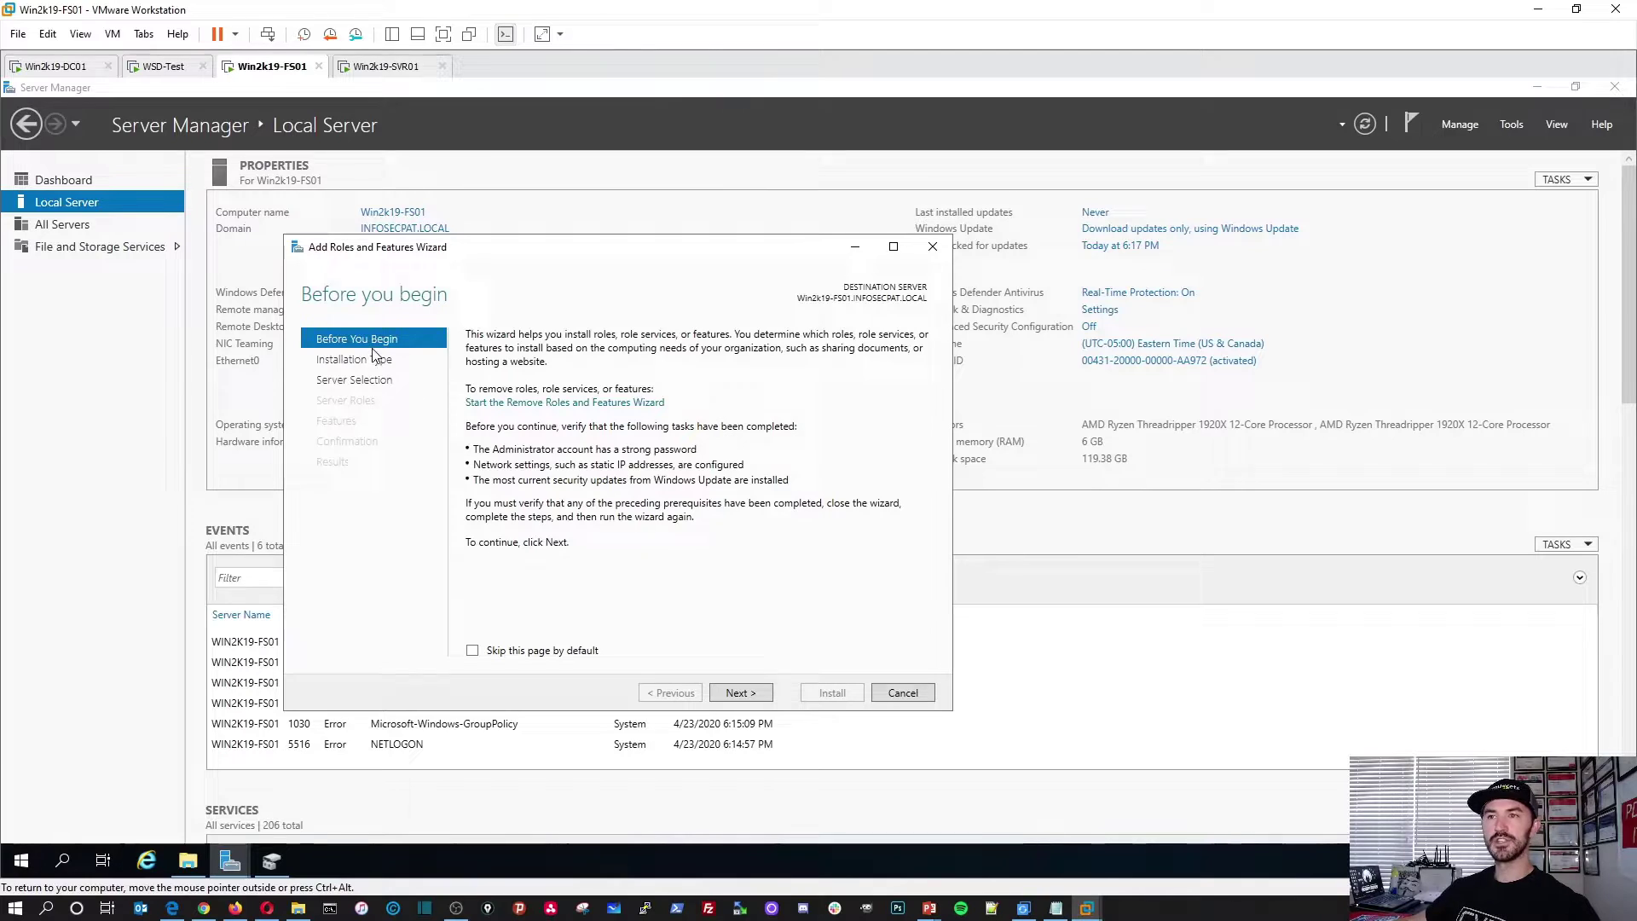
left_click(738, 693)
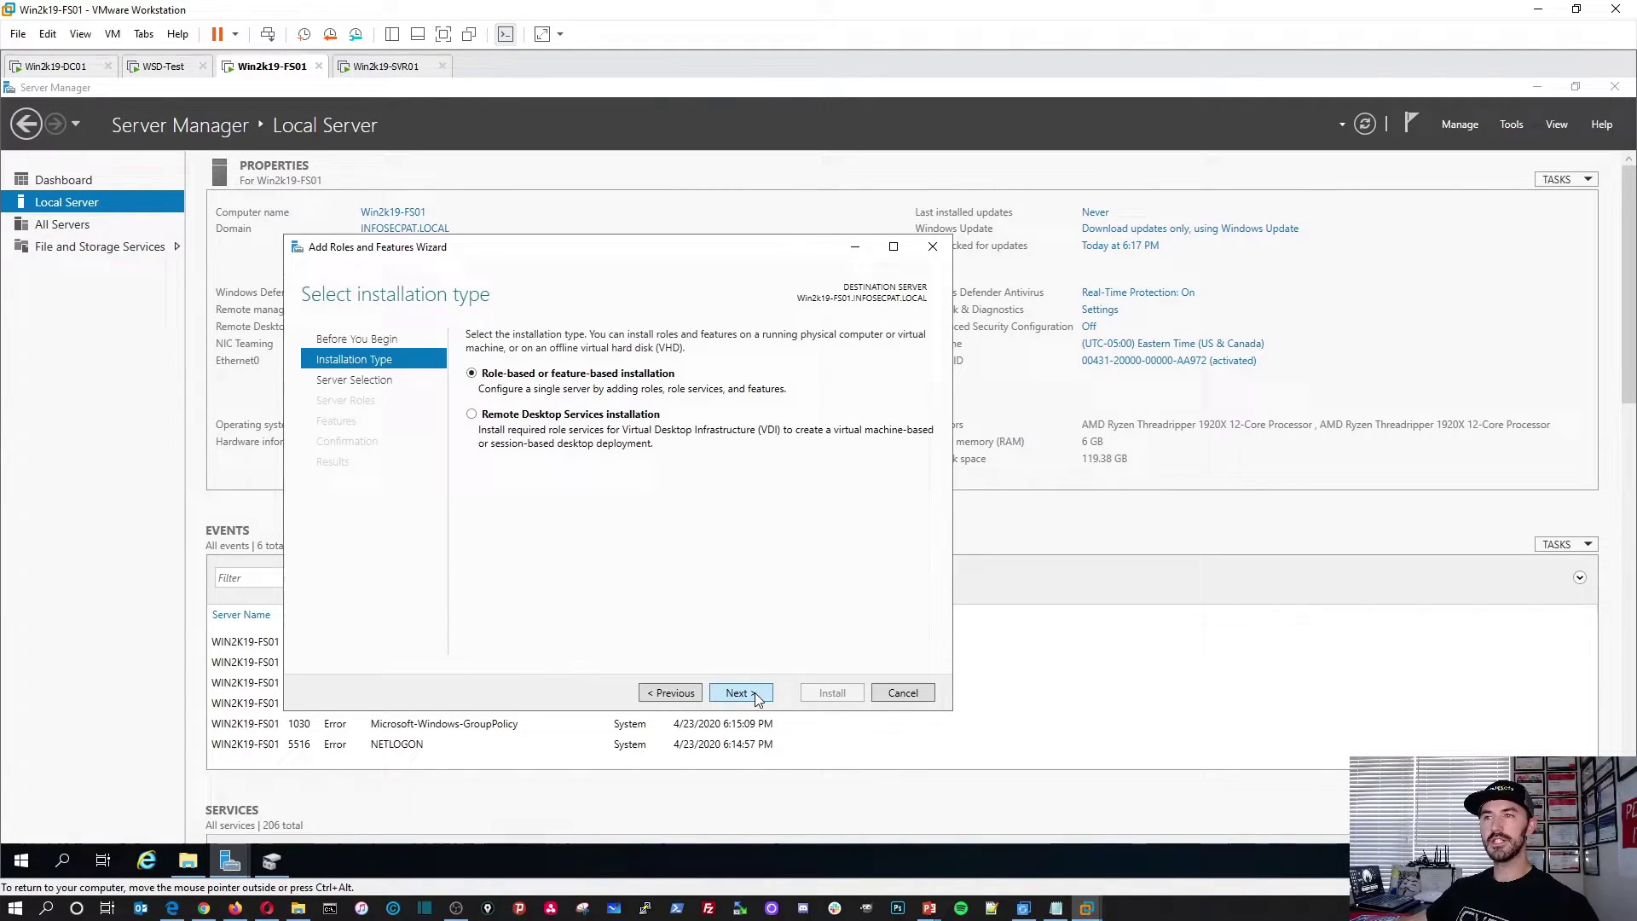
Step: Tick the iSCSI Target Server sub-role under File and iSCSI Services and begin installing it on FS01
left_click(757, 697)
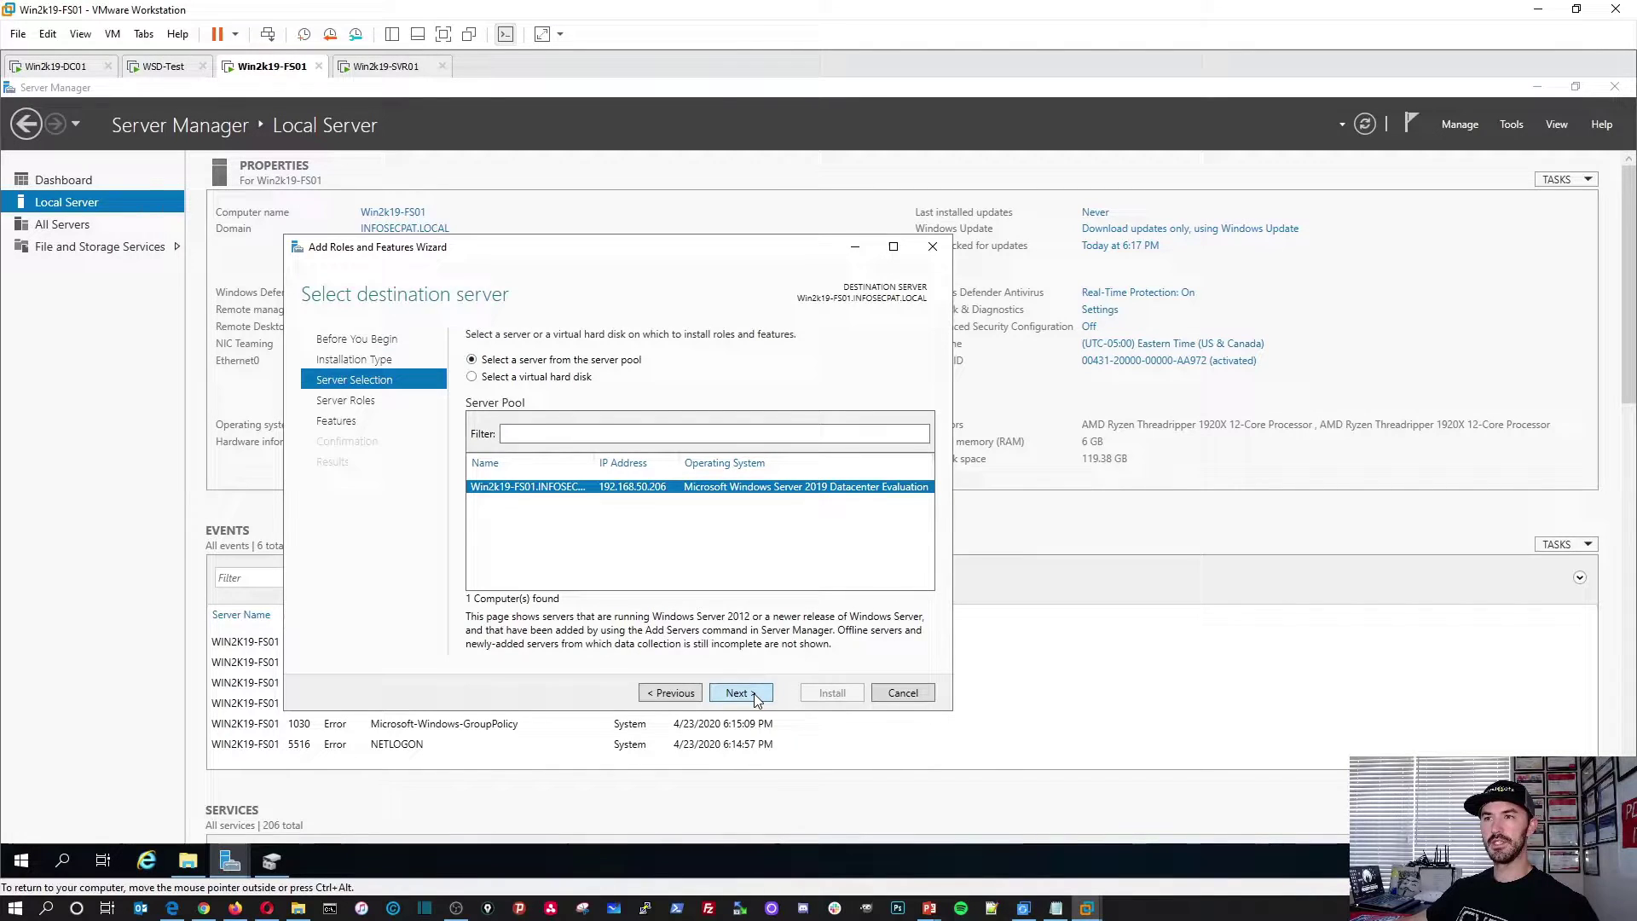
left_click(755, 697)
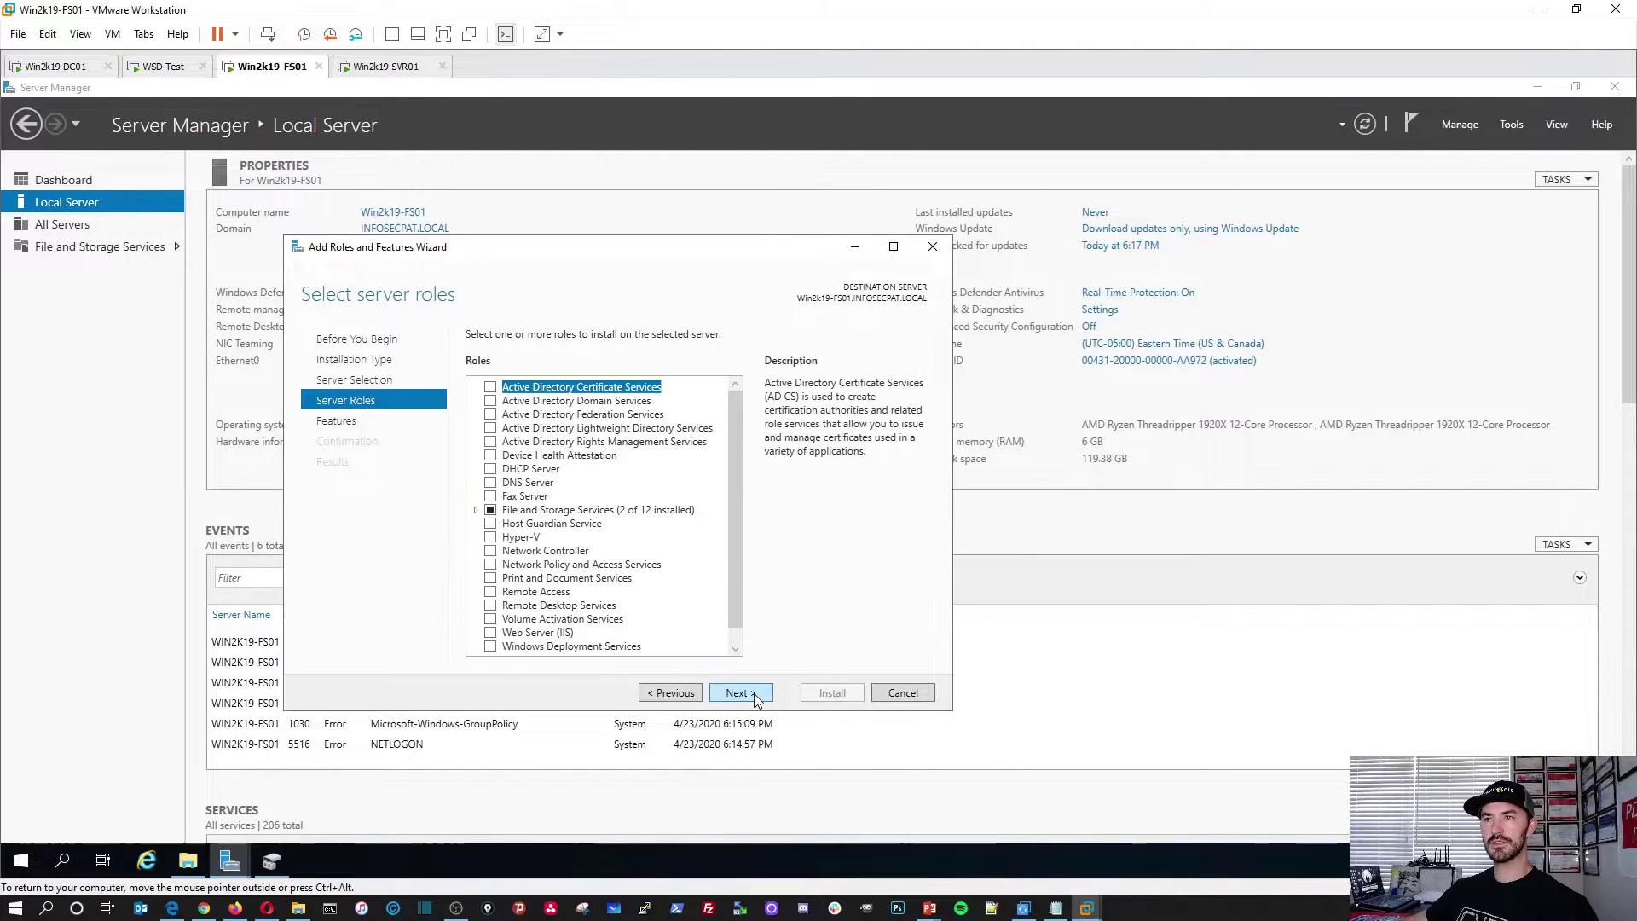
left_click(475, 511)
left_click(492, 523)
scroll(511, 529, "down", 3)
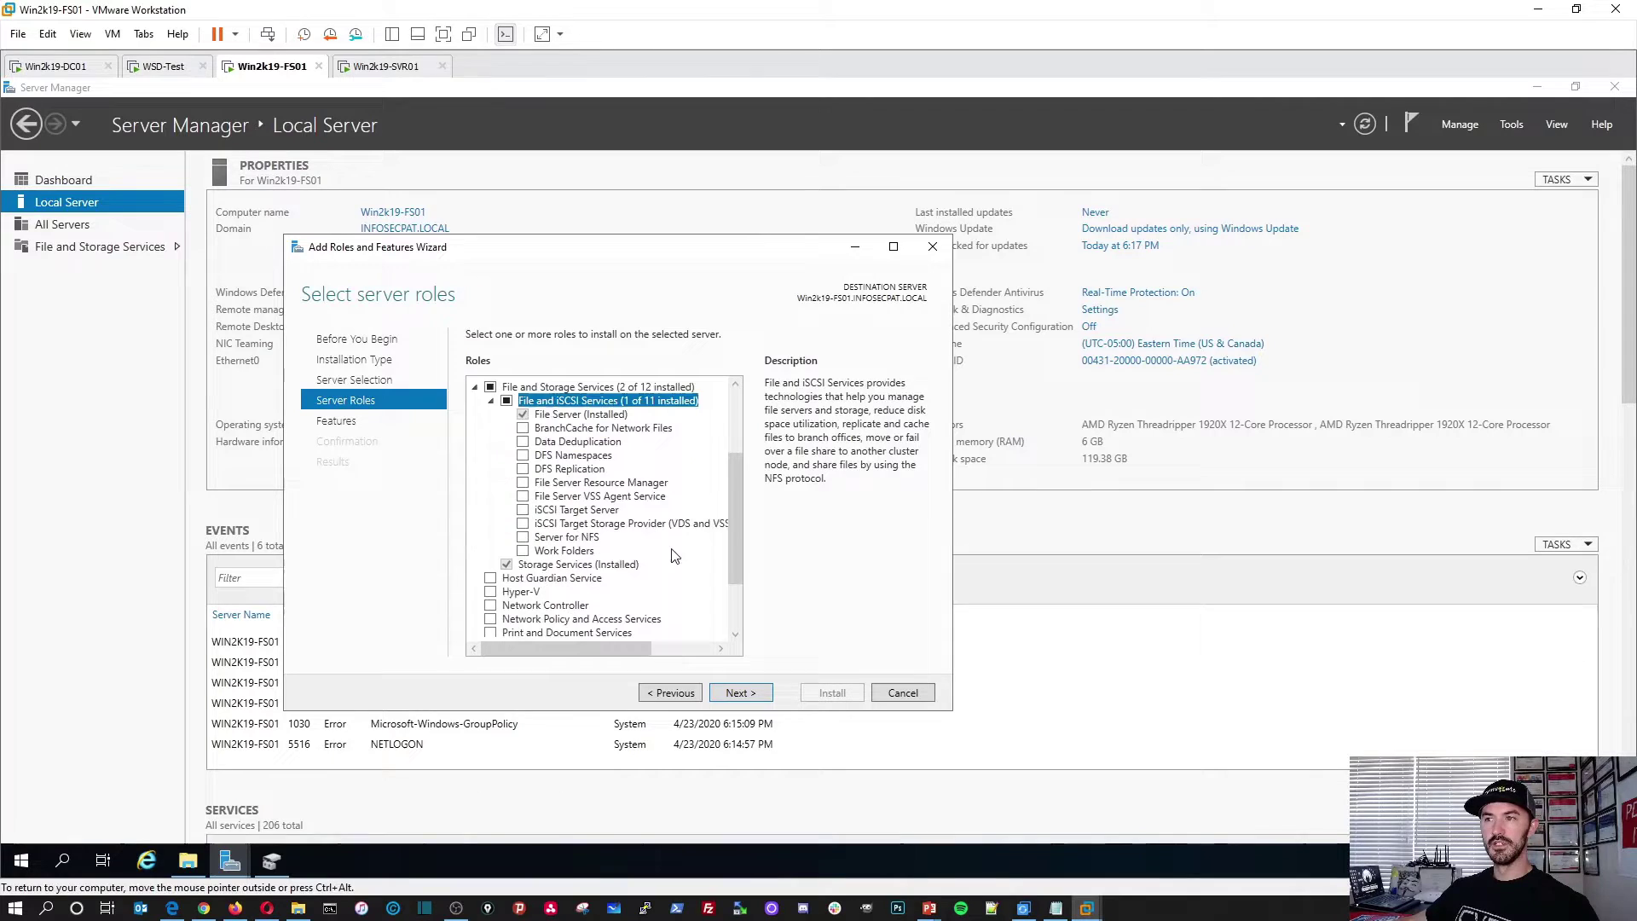
left_click(523, 510)
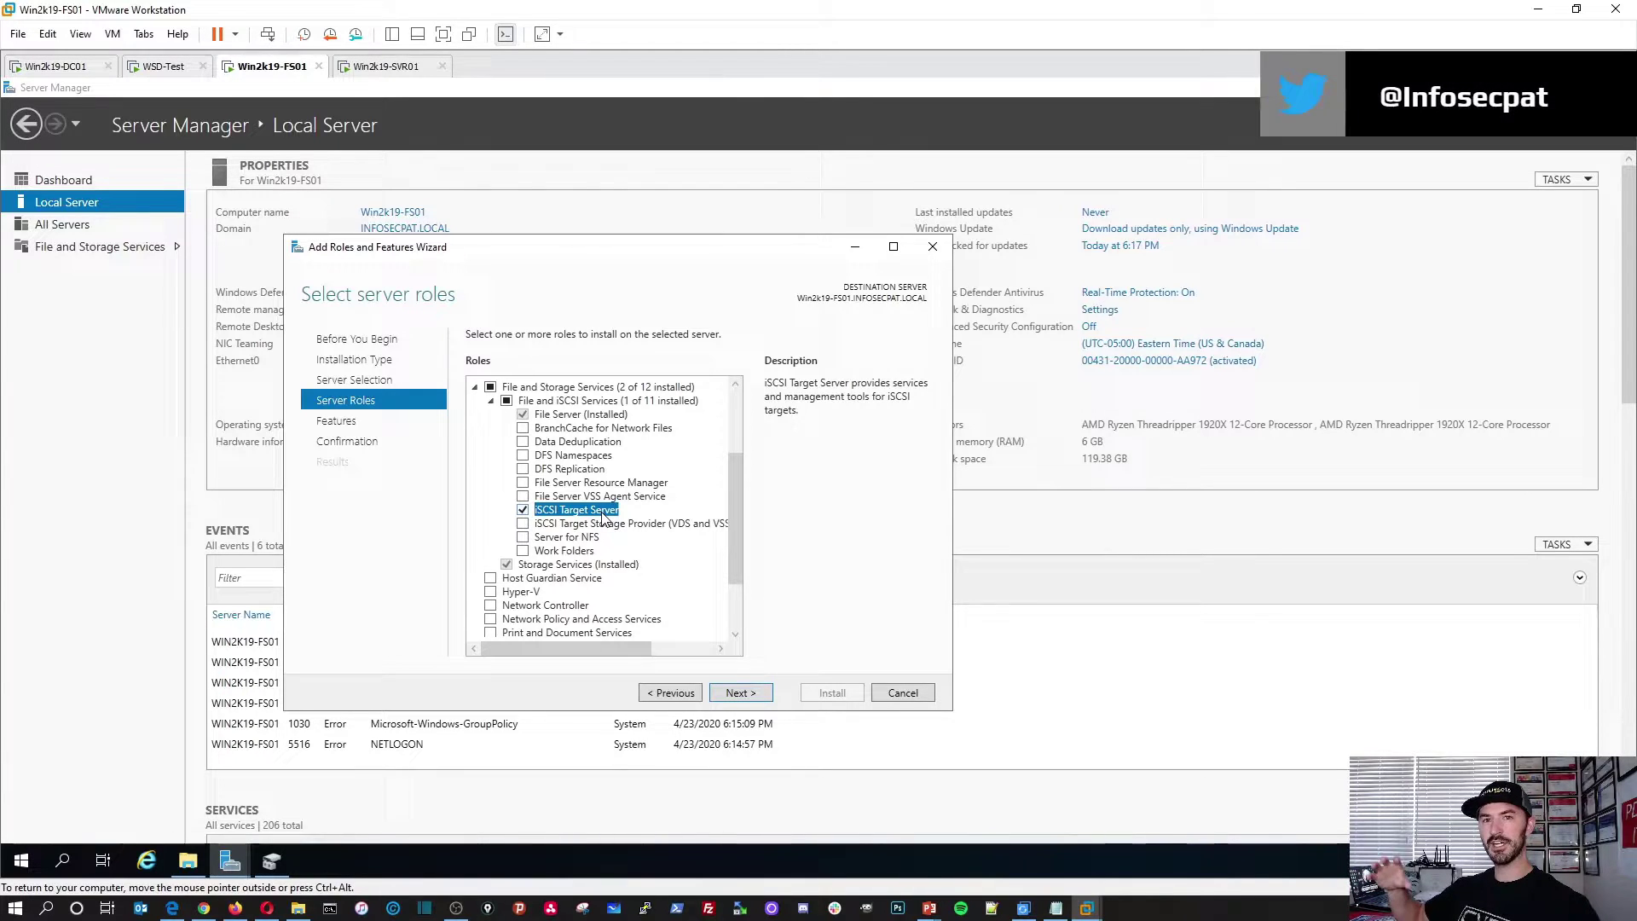
left_click(738, 695)
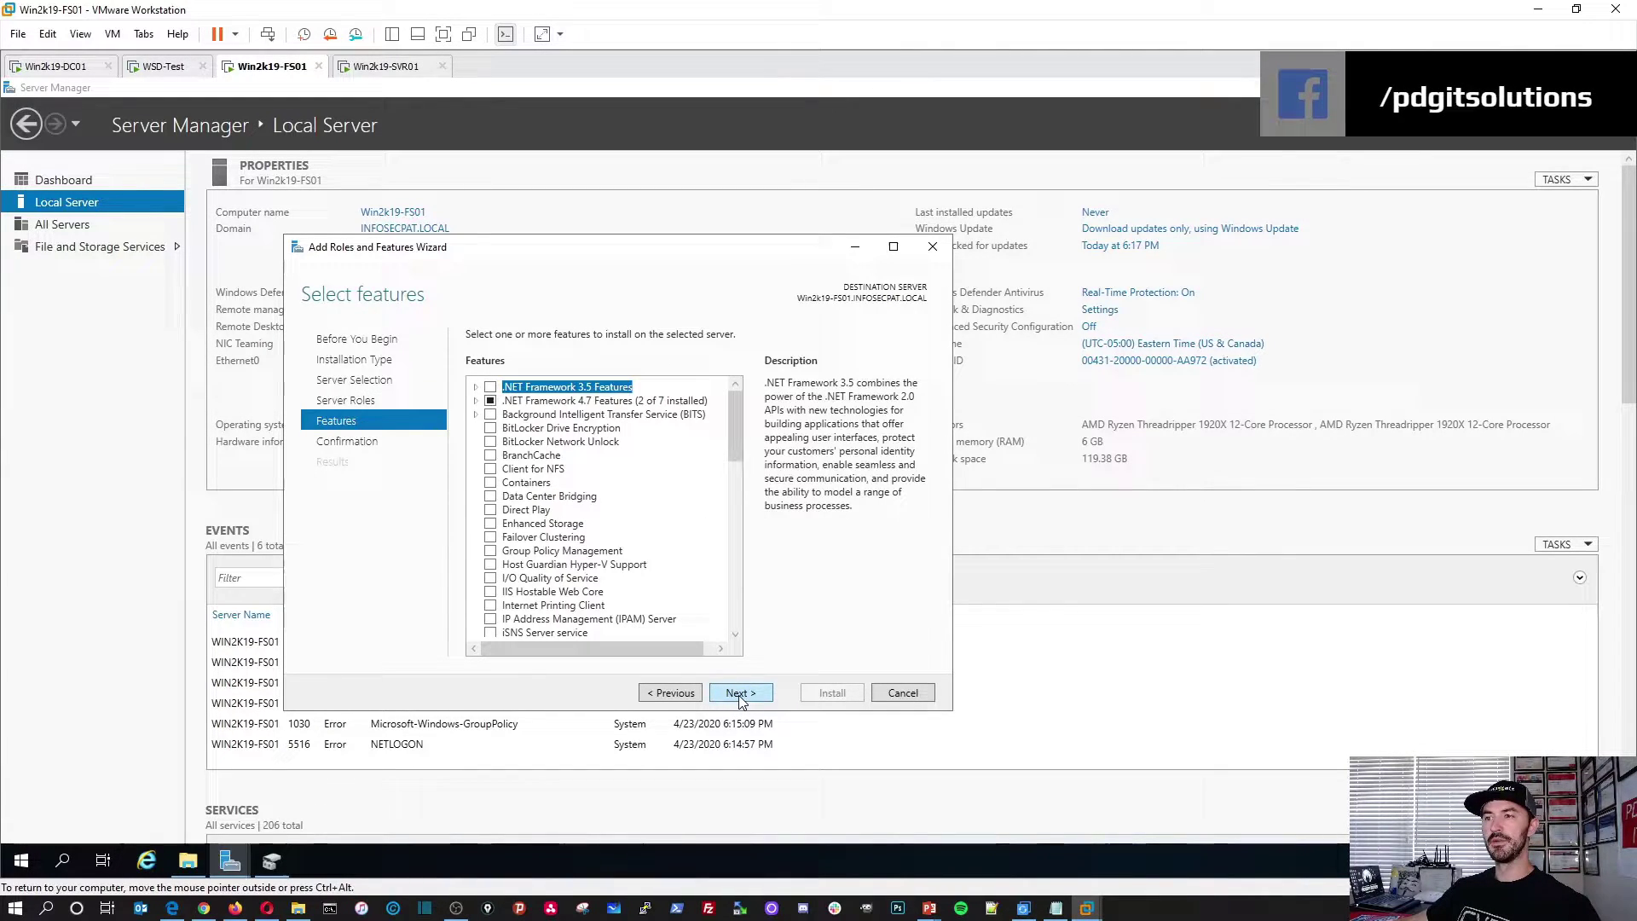
left_click(739, 693)
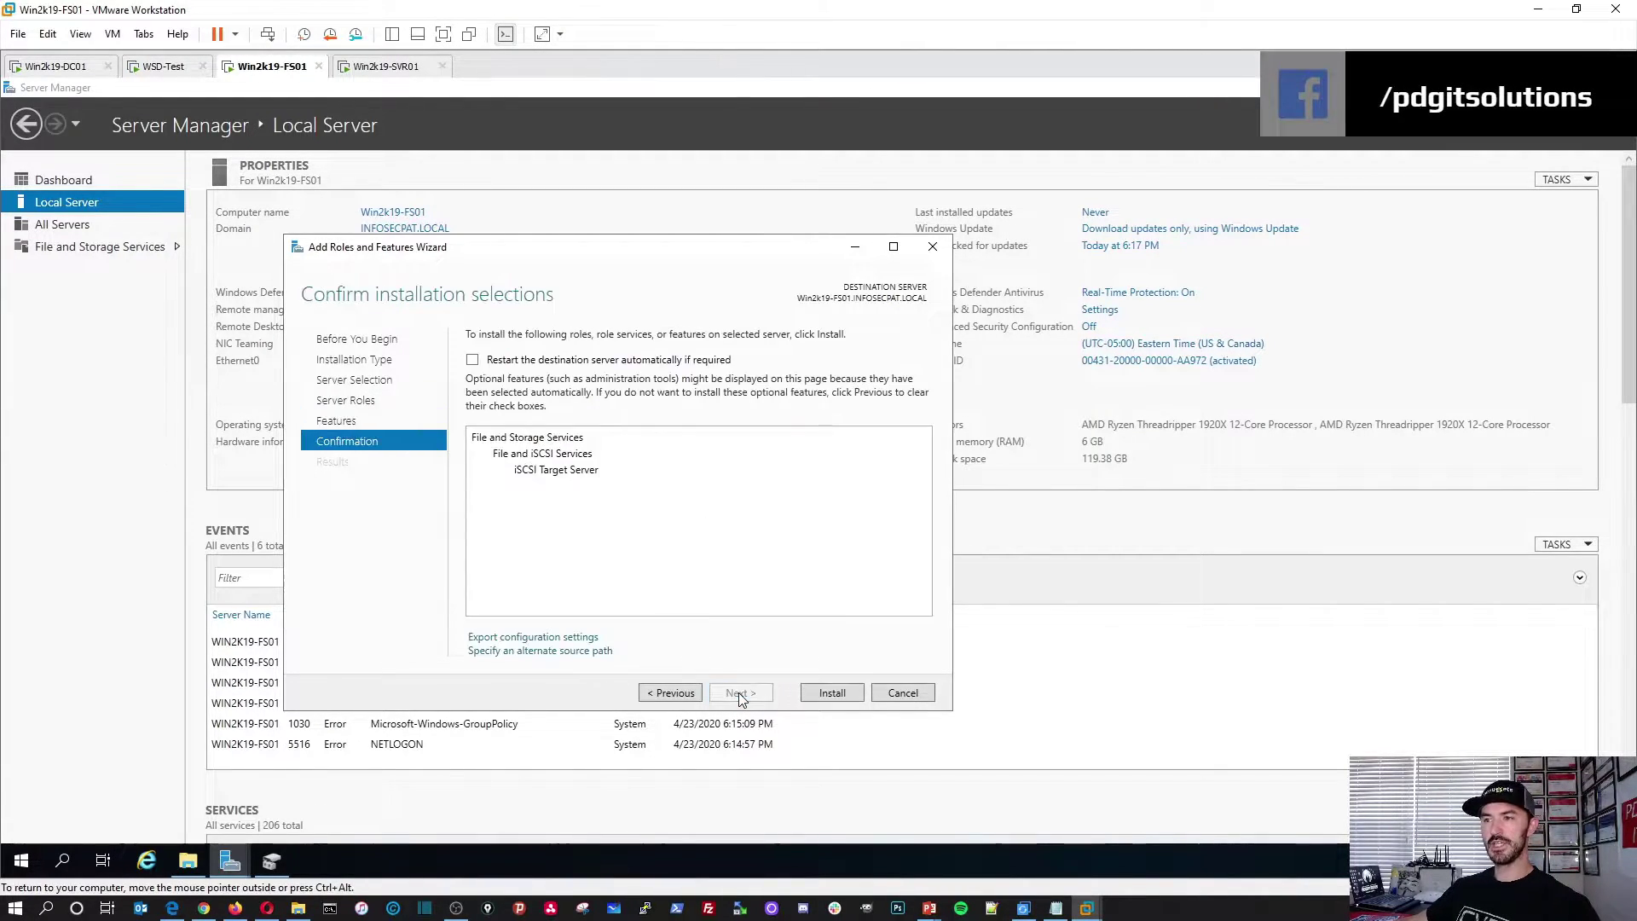
left_click(844, 696)
Step: Open File and Storage Services > iSCSI and close the wizard once installation succeeds
left_click(90, 249)
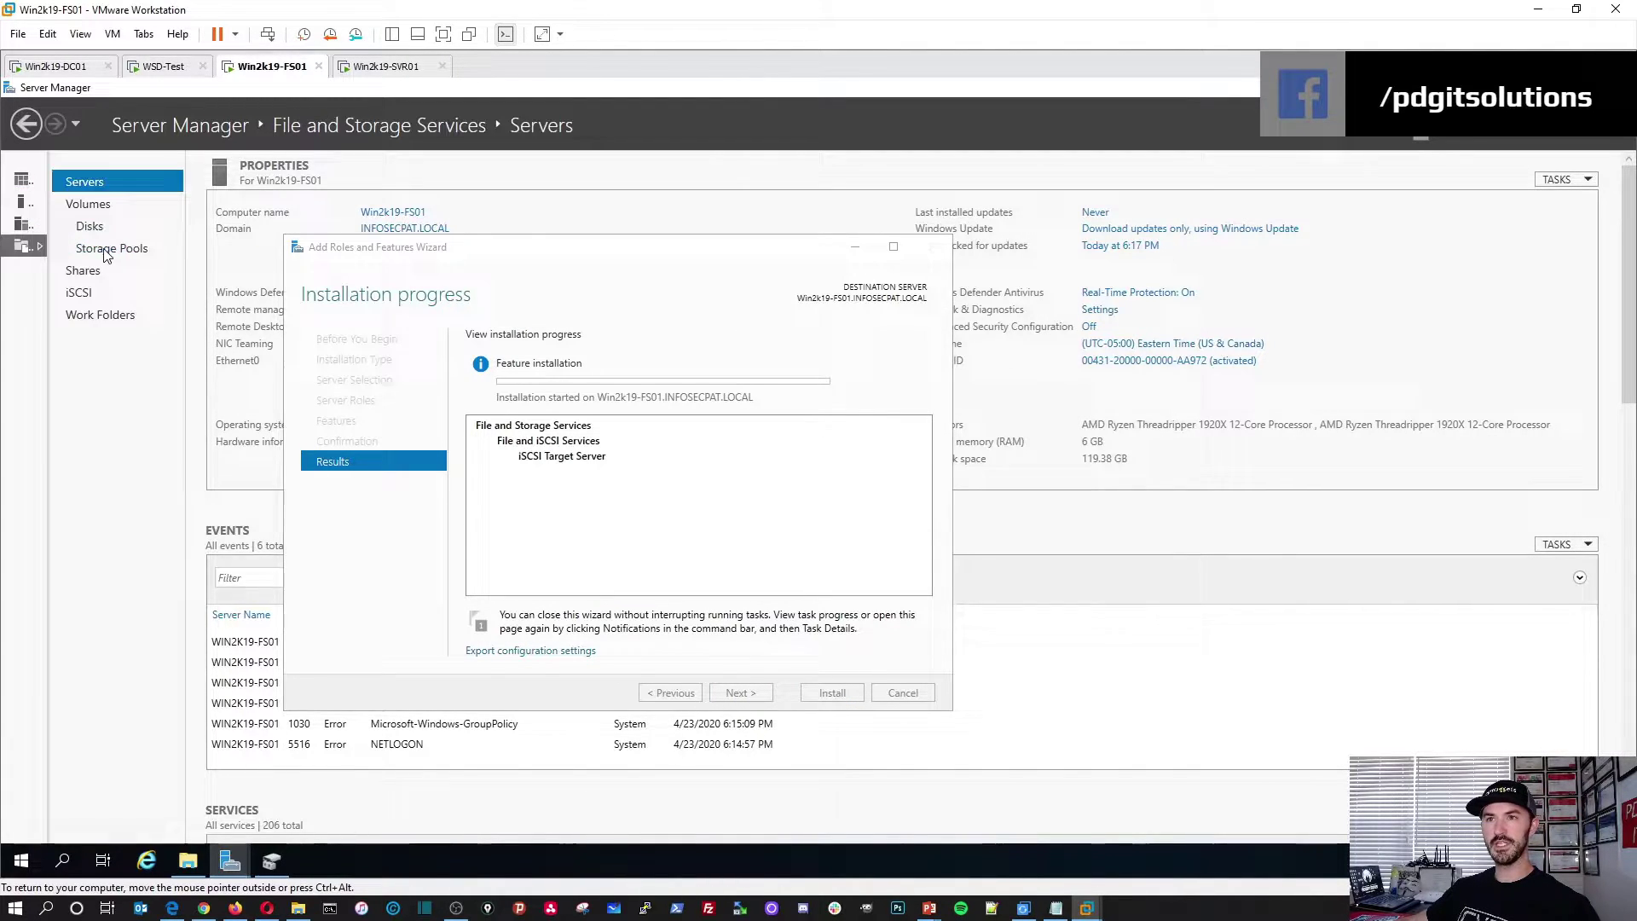
left_click(78, 294)
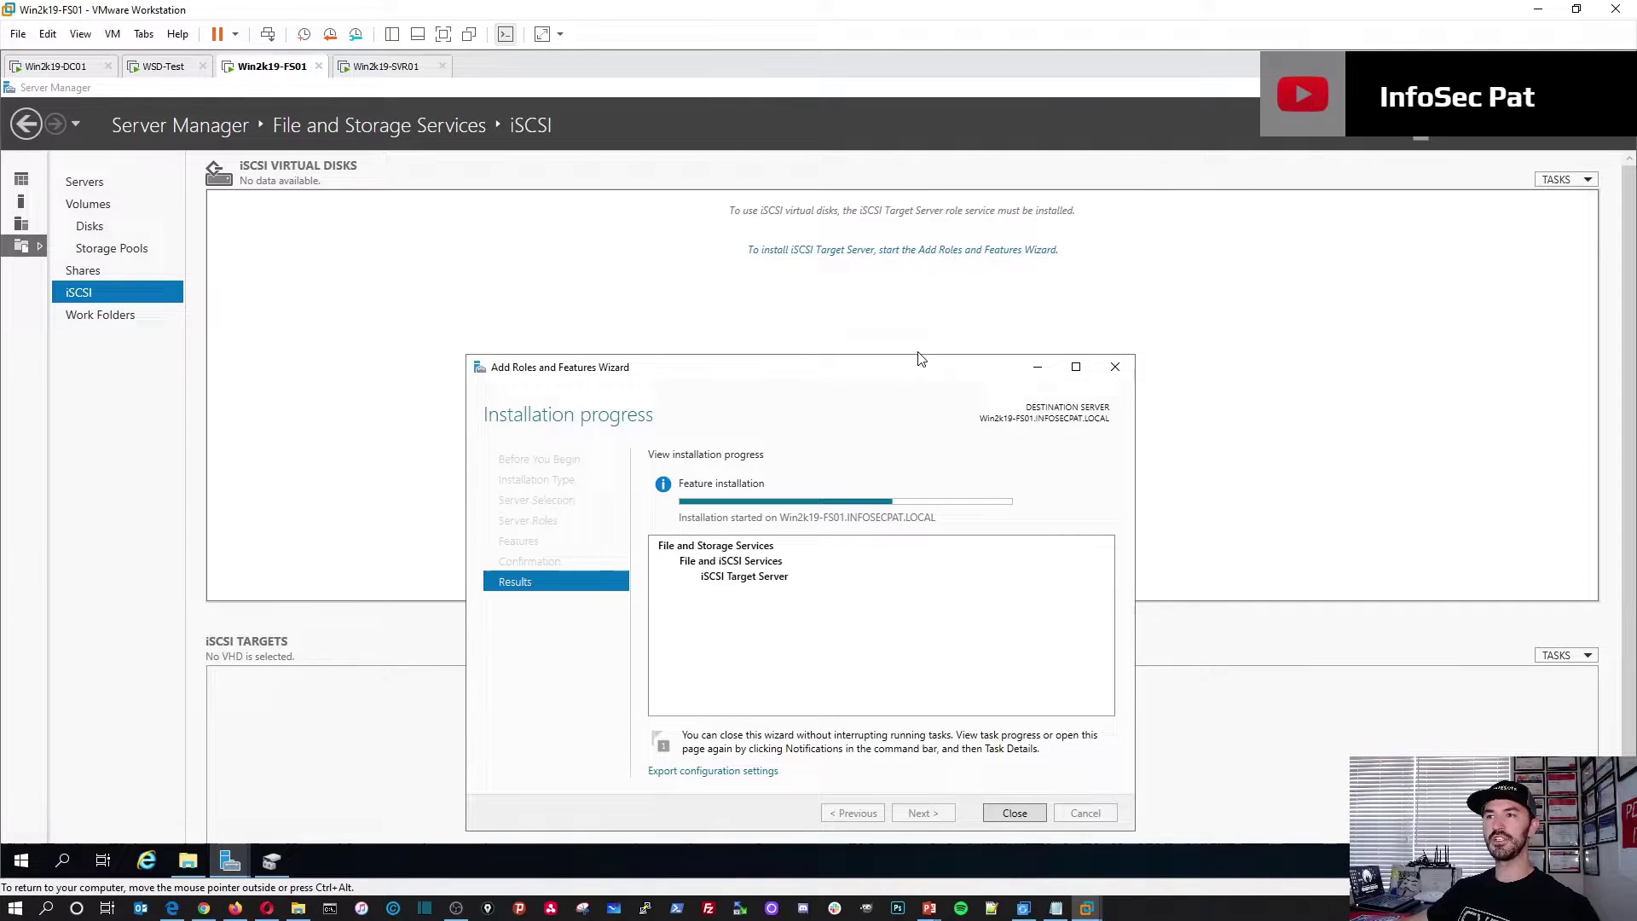
left_click_drag(861, 369, 853, 316)
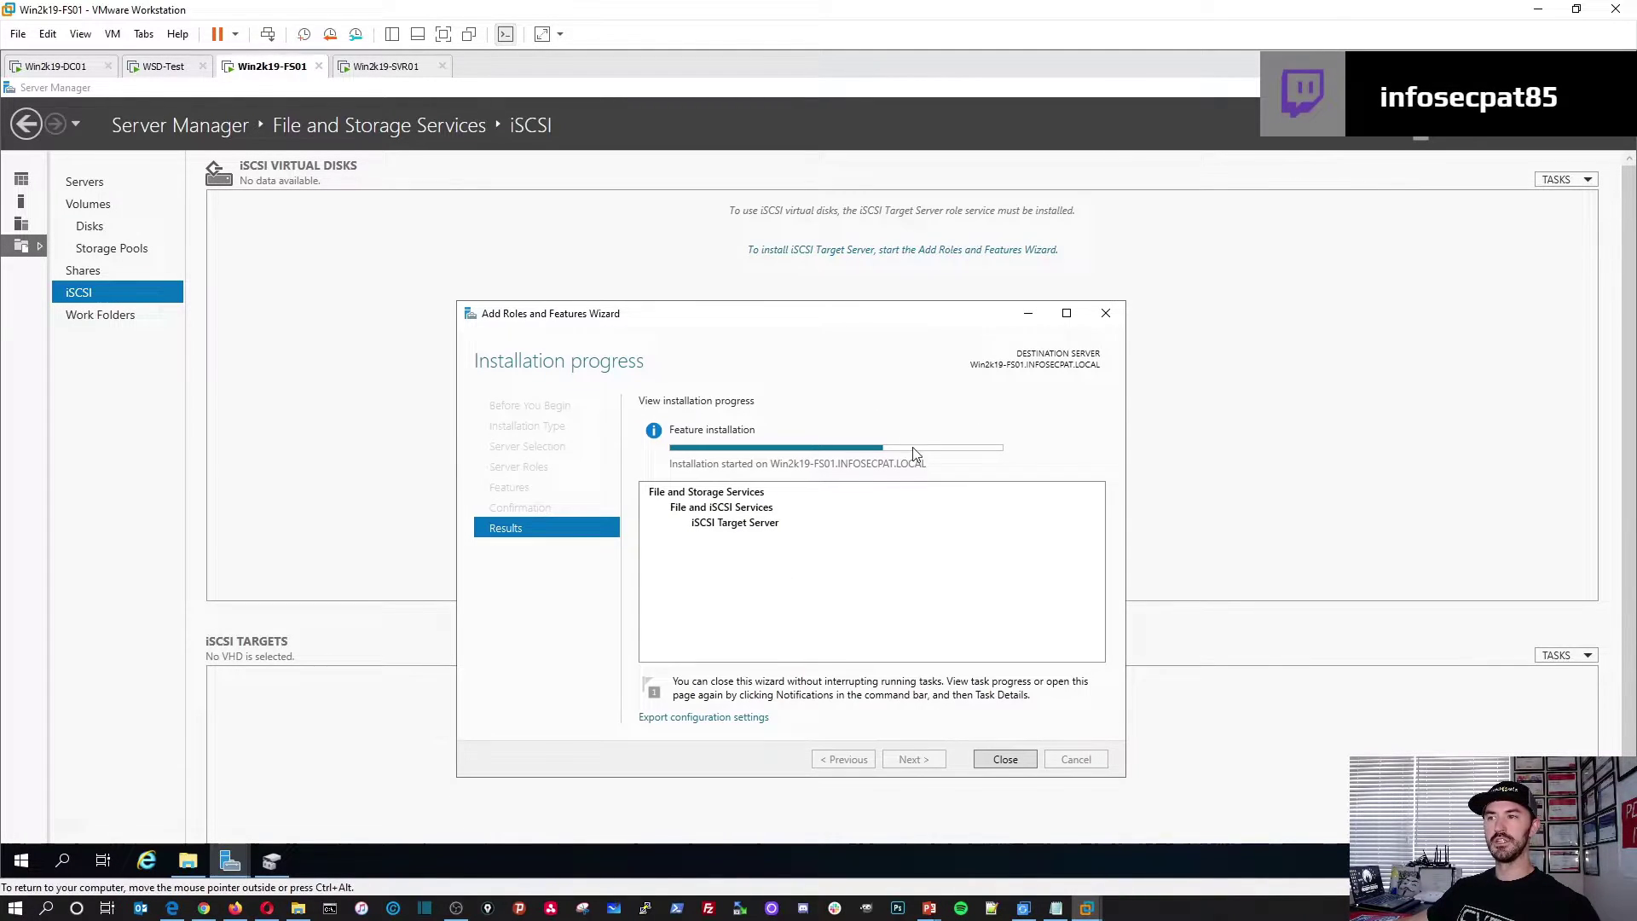
left_click_drag(753, 318, 636, 291)
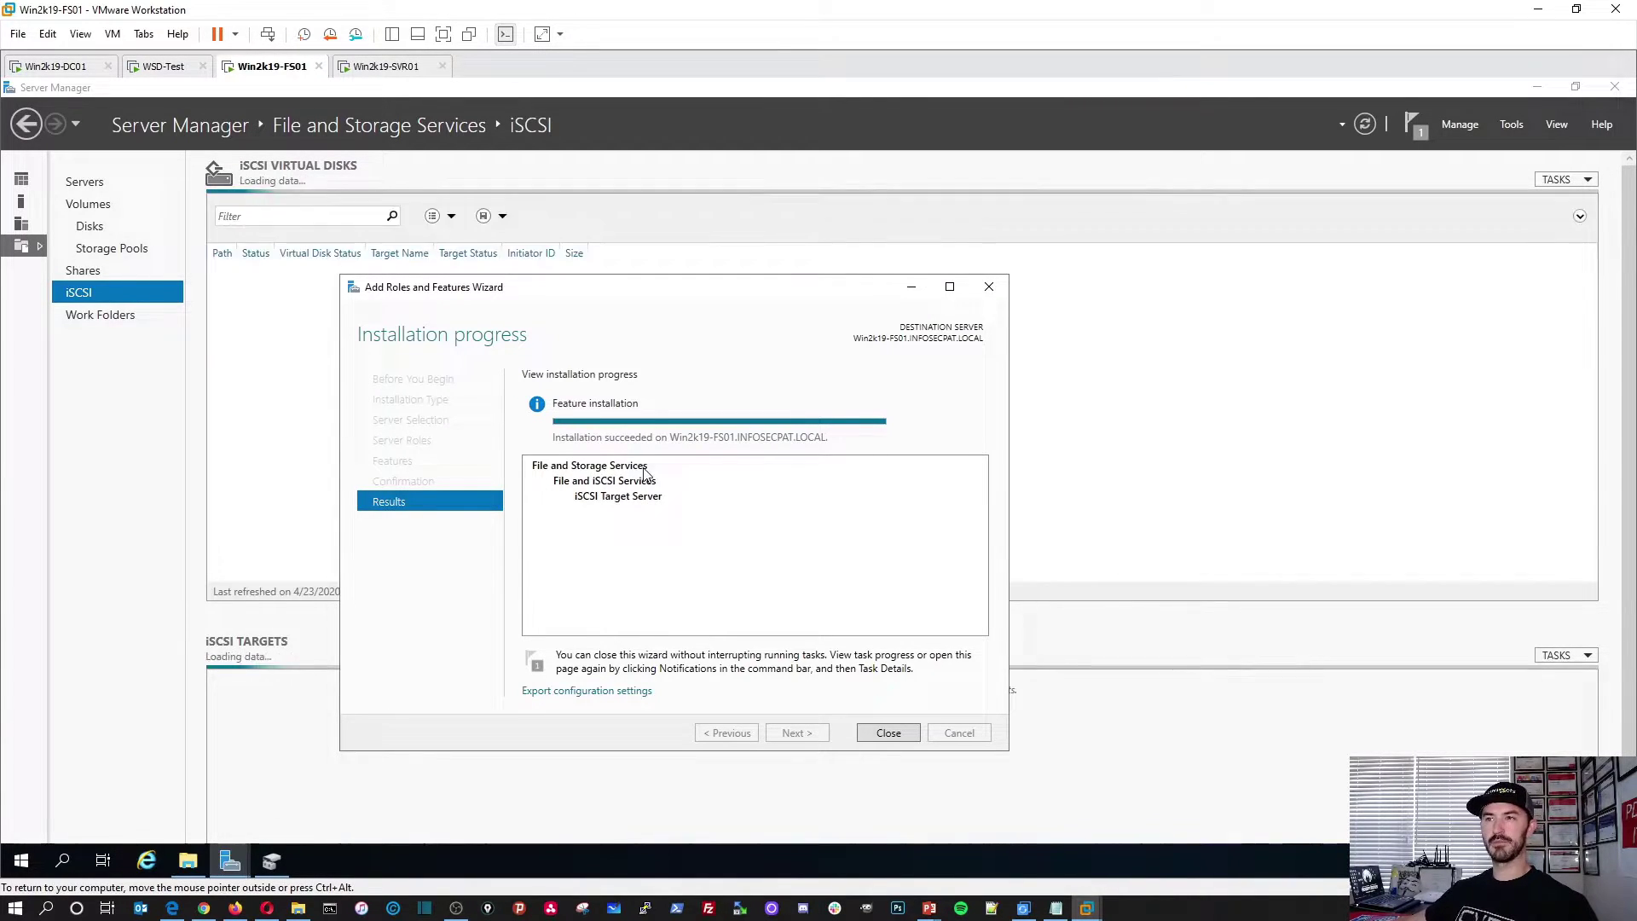
left_click(888, 733)
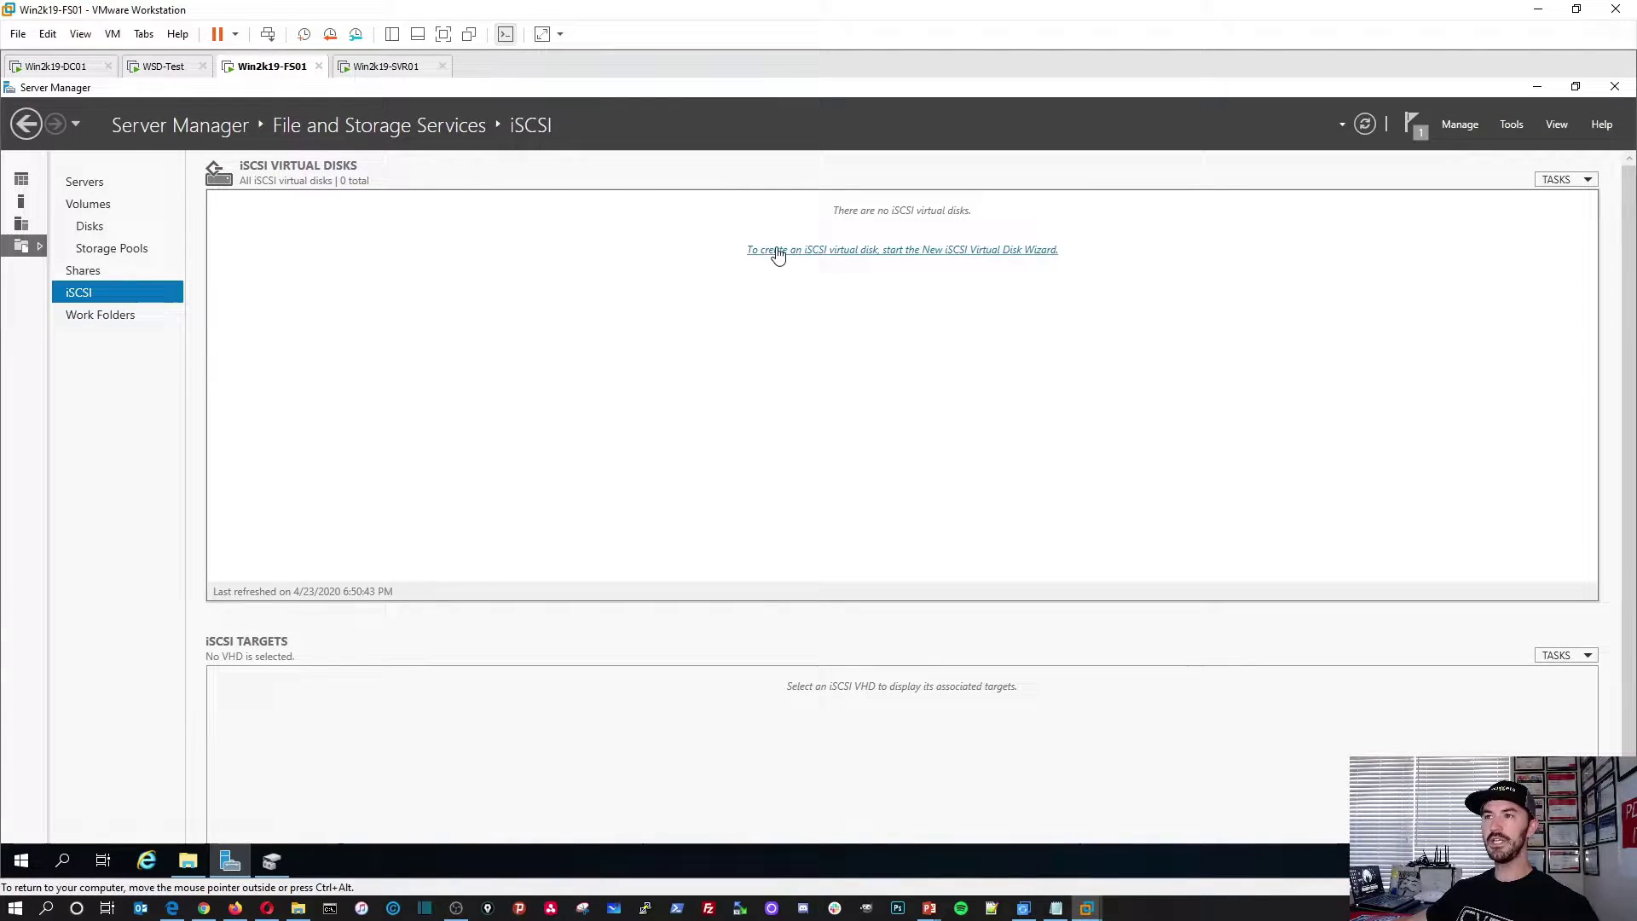
Step: Launch the New iSCSI Virtual Disk Wizard and pick volume S: (59.9 GB free) for storage
left_click(887, 251)
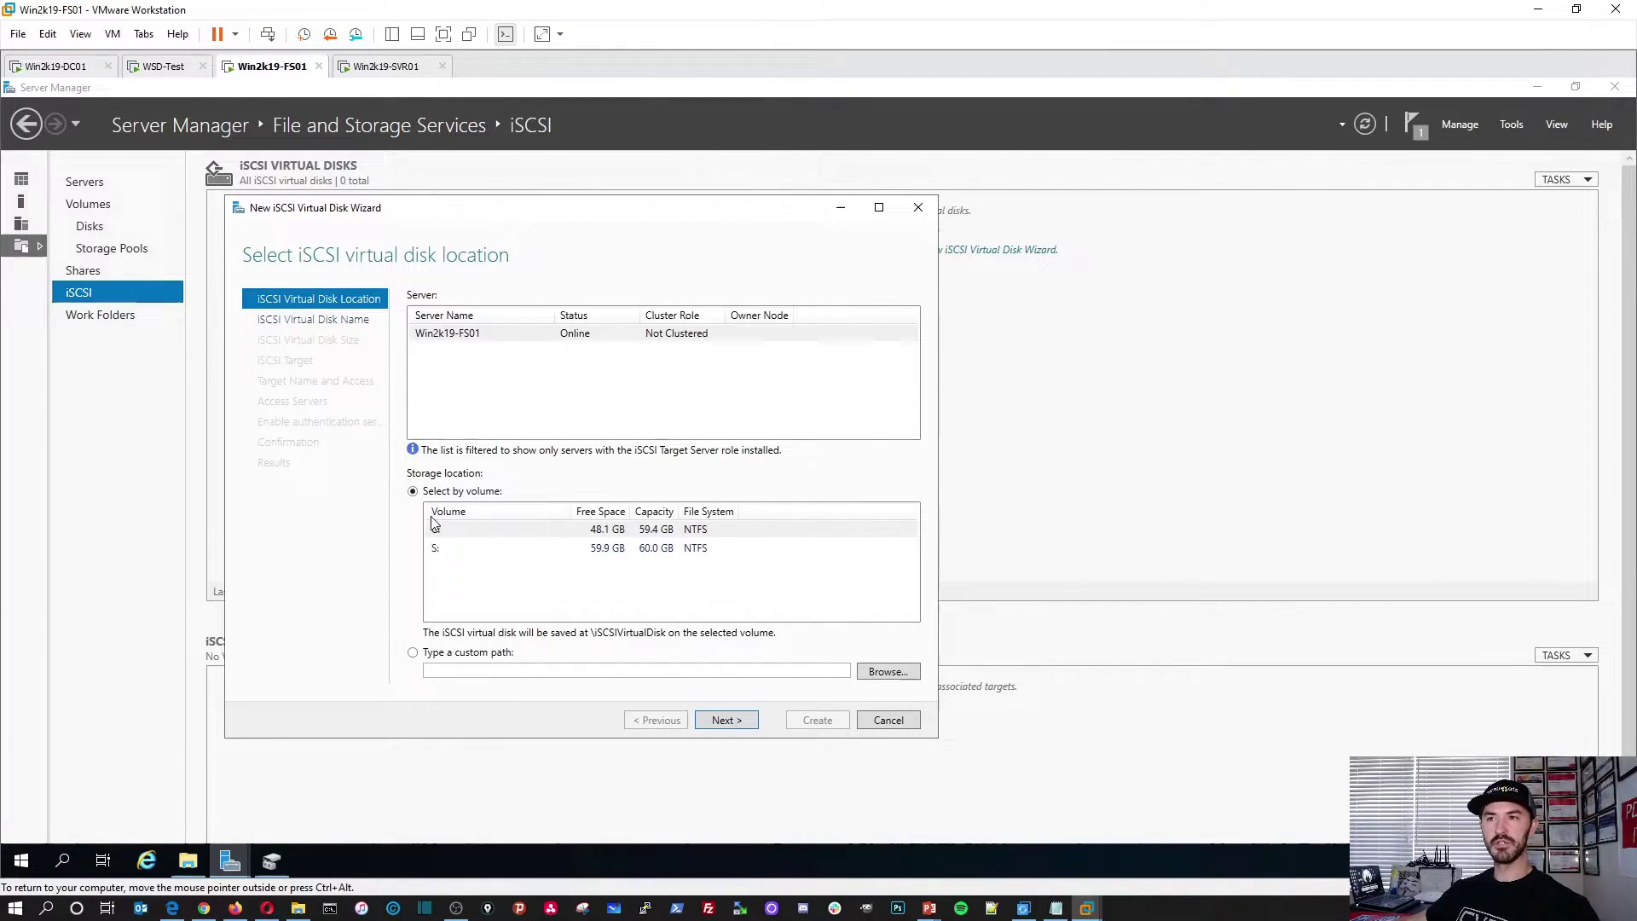
left_click(447, 555)
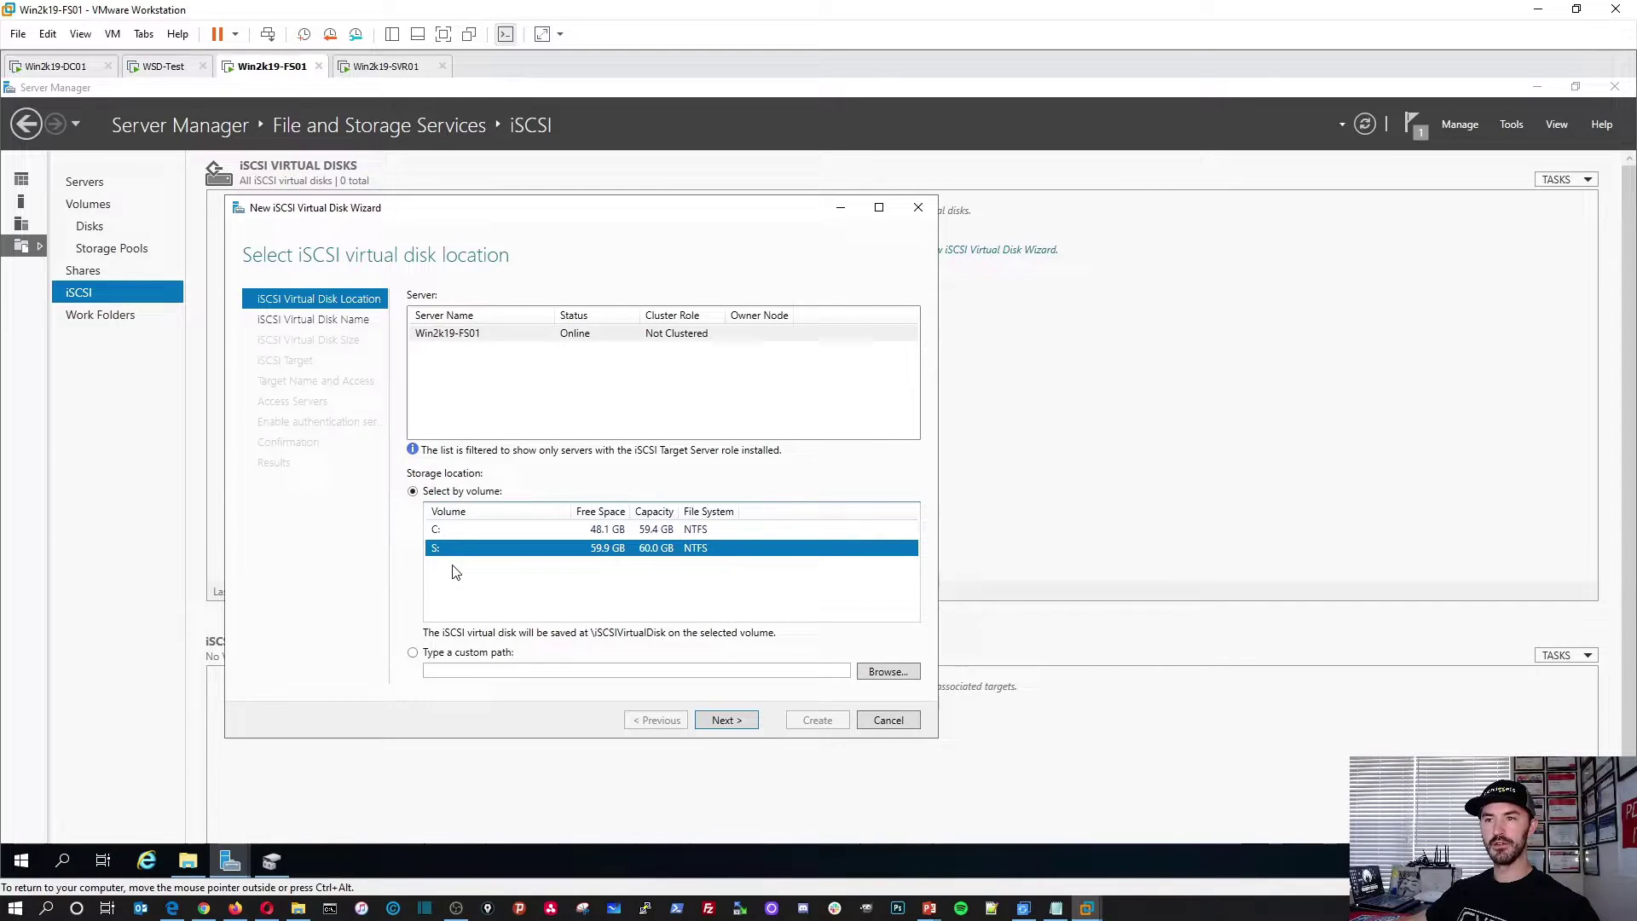
Step: Name the virtual disk vDISK1 and review its path S:\iSCSIVirtualDisks\vDISK1.vhdx
left_click(725, 721)
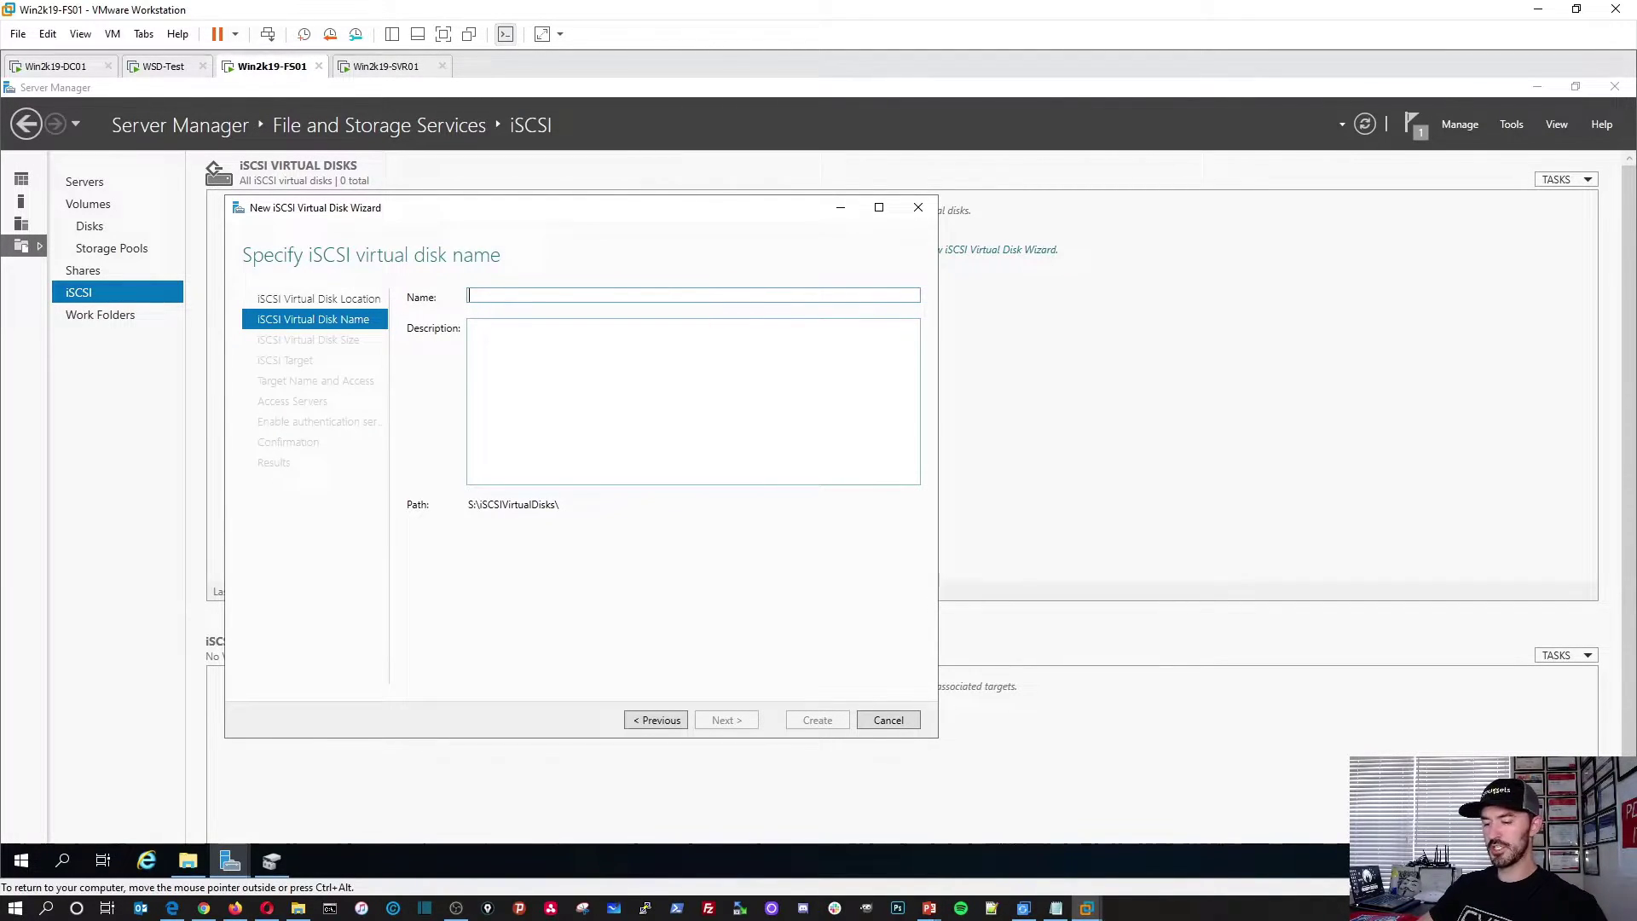
type("vSIDK")
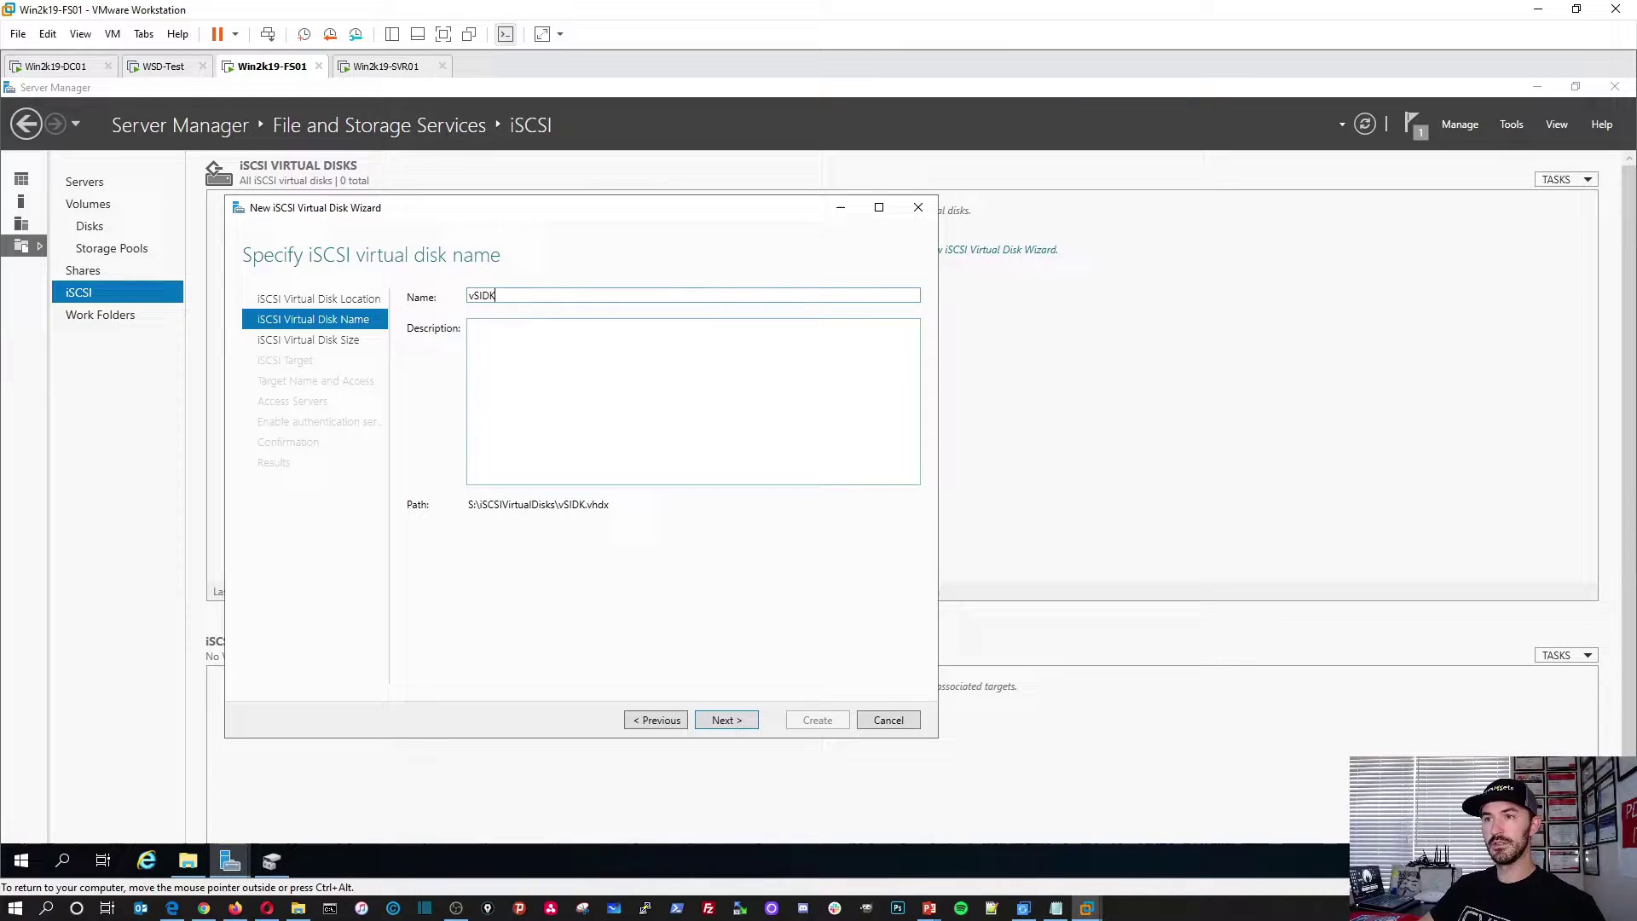
key("BackSpace")
key("BackSpace")
key("BackSpace")
type("DISK1")
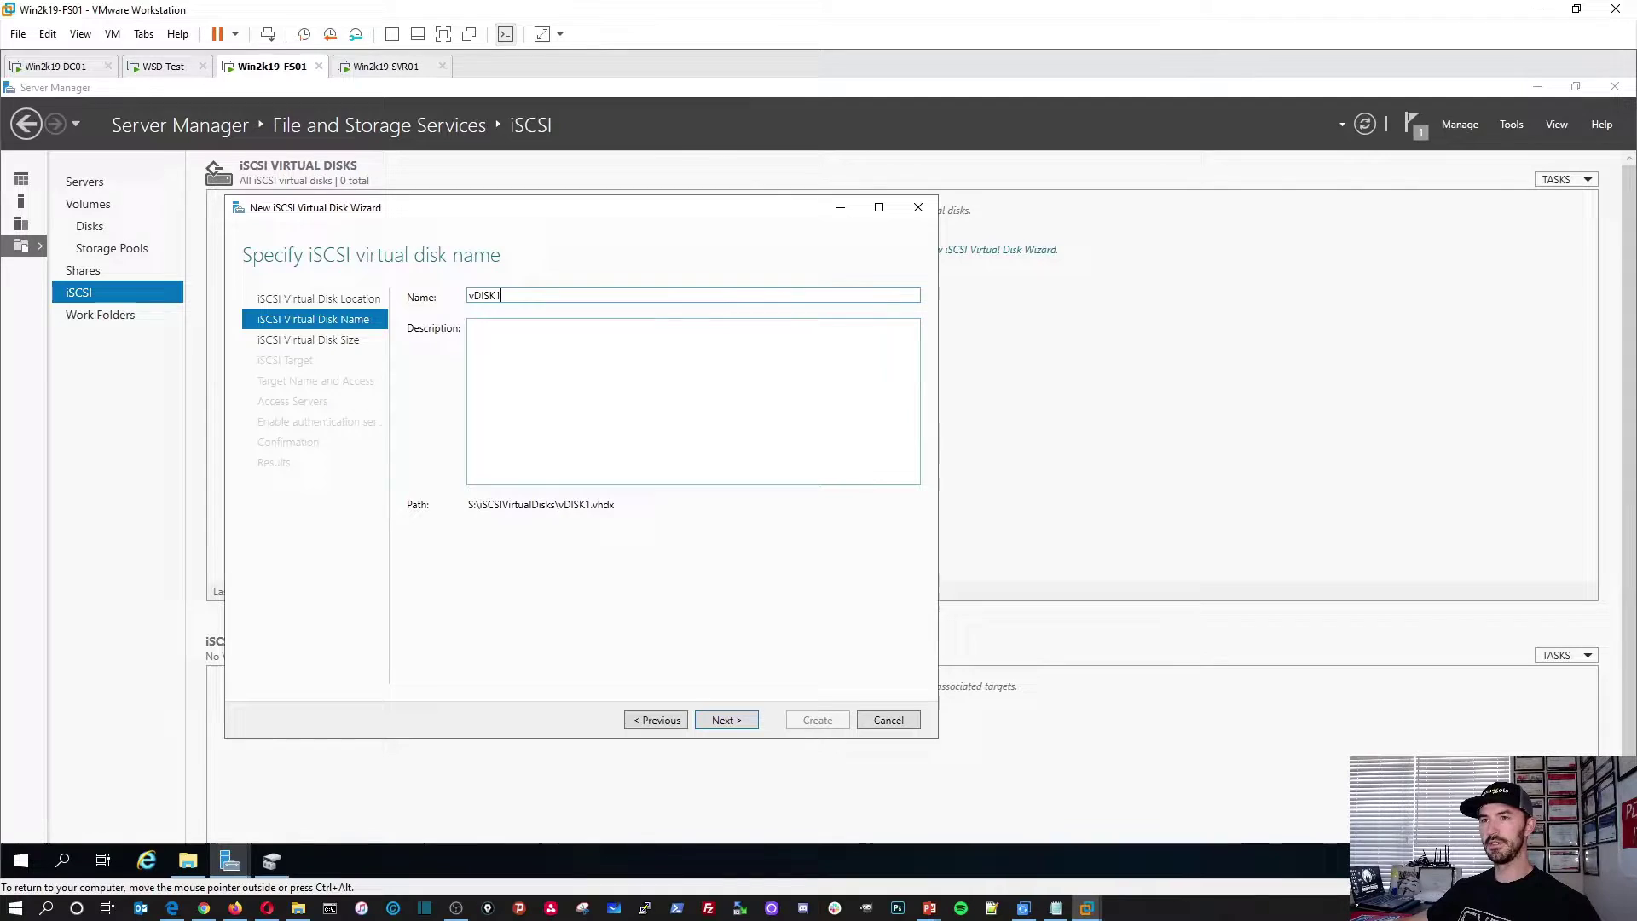
key("Tab")
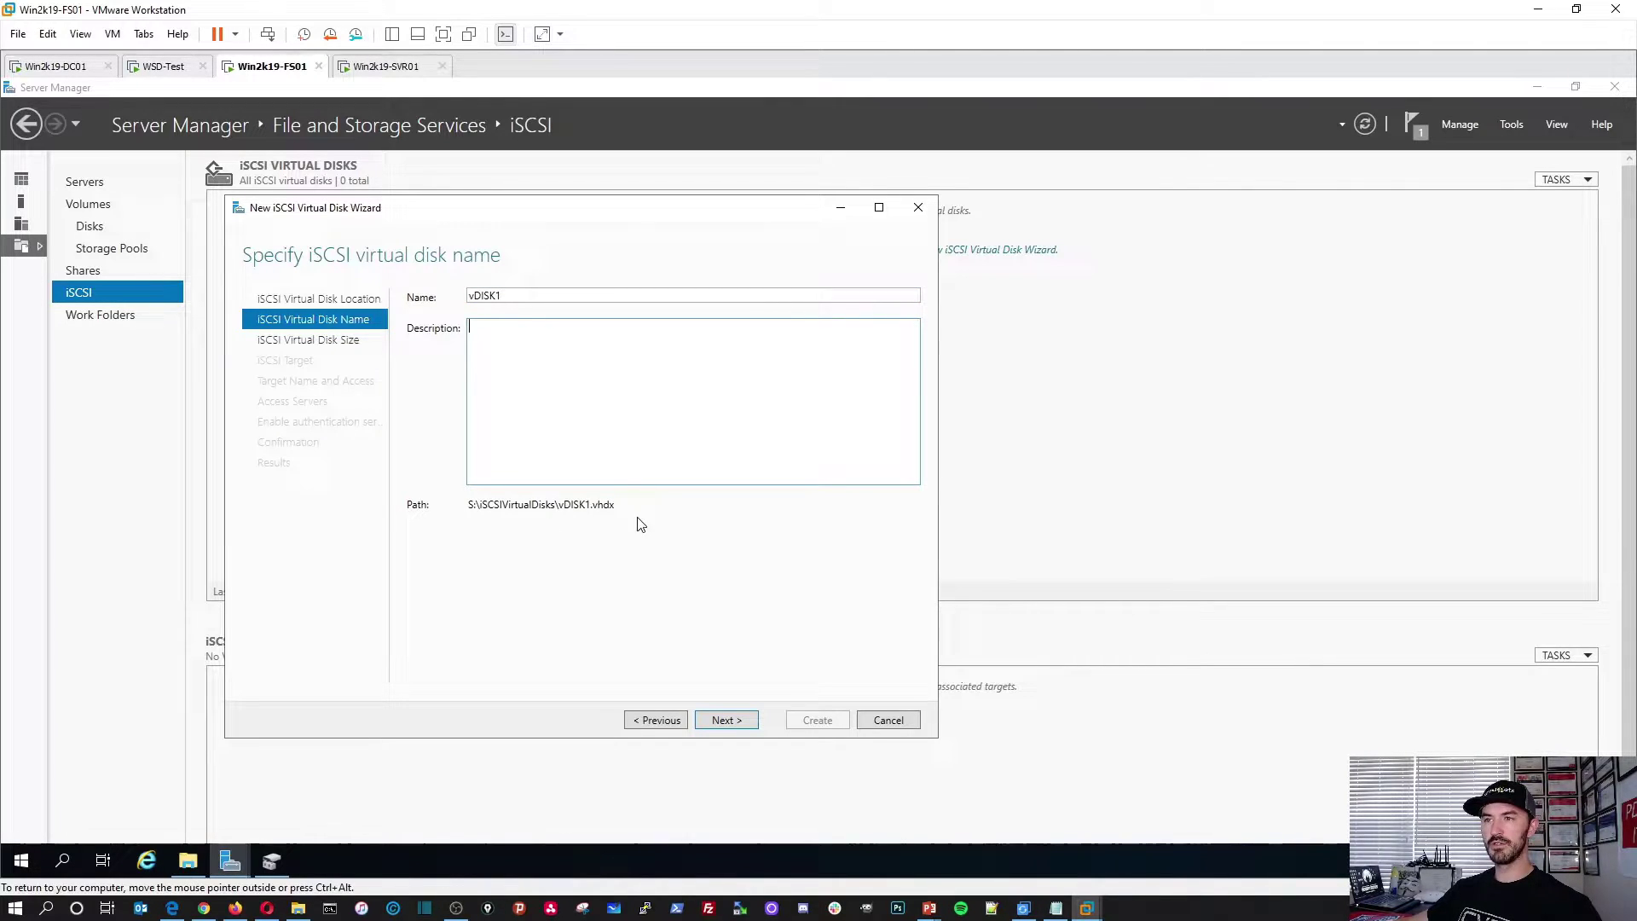
double_click(527, 522)
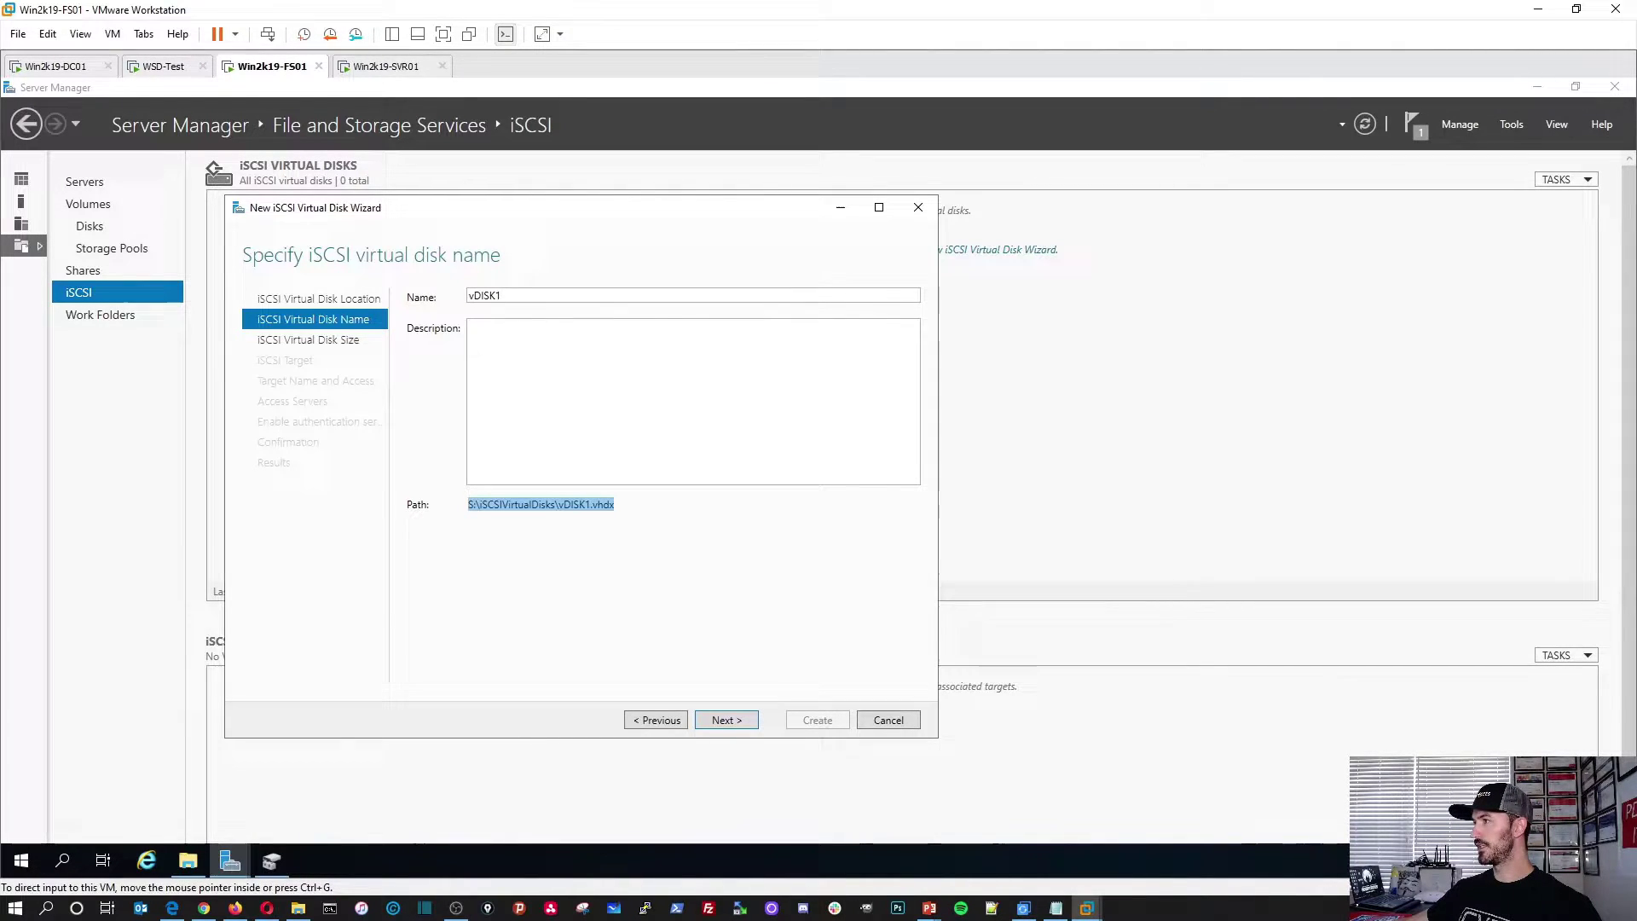
key("alt+Tab")
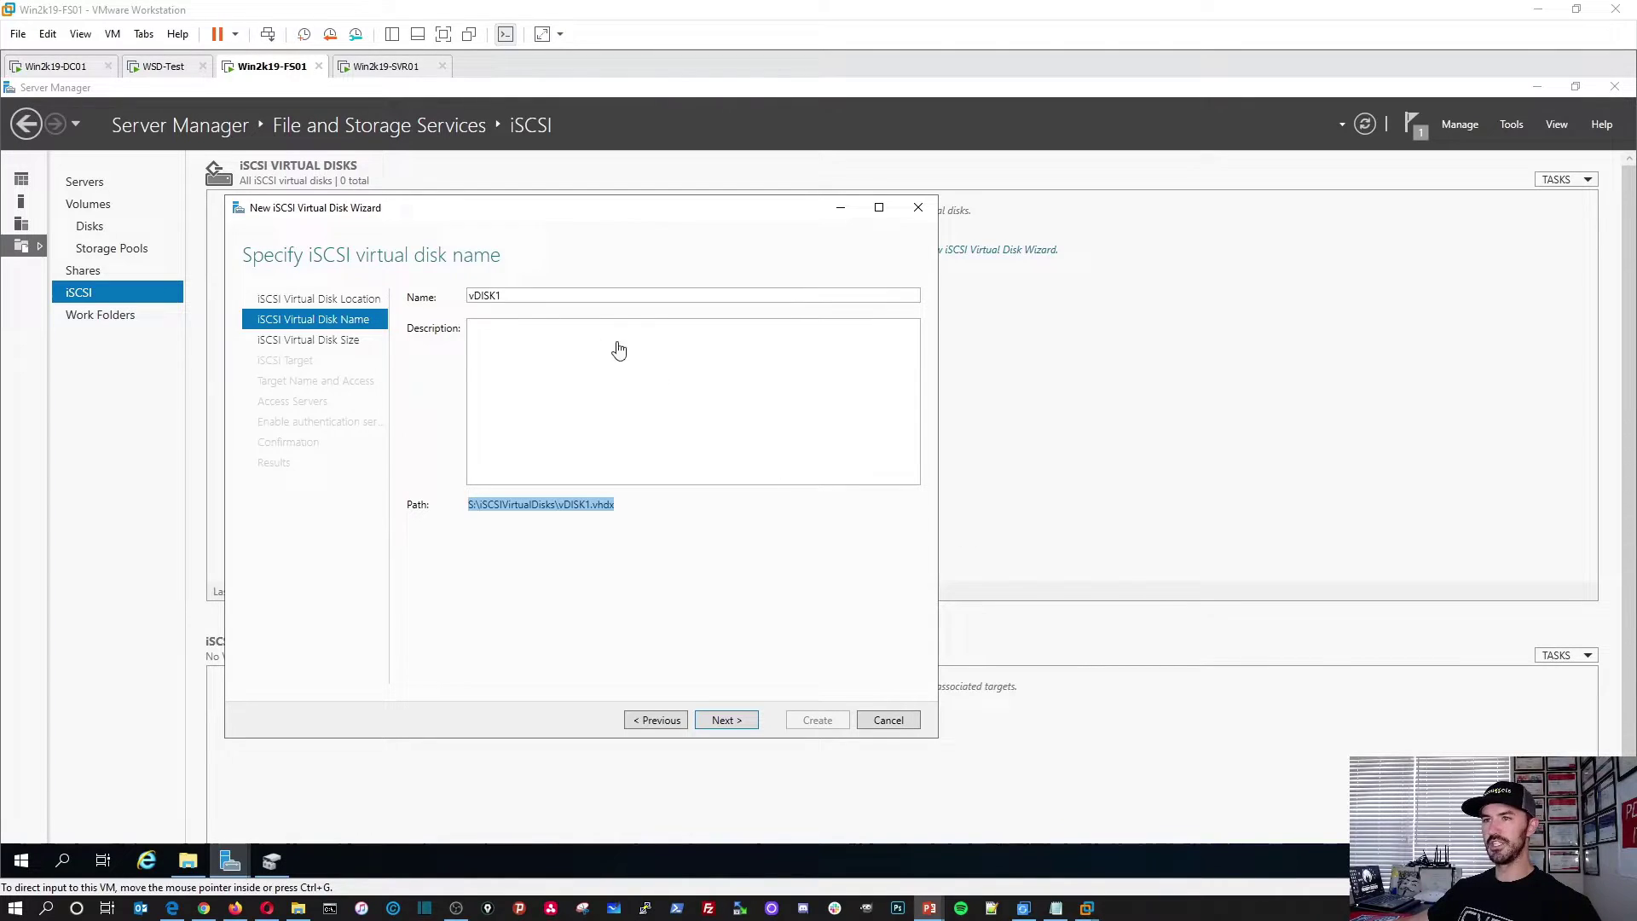
left_click(578, 388)
left_click(498, 506)
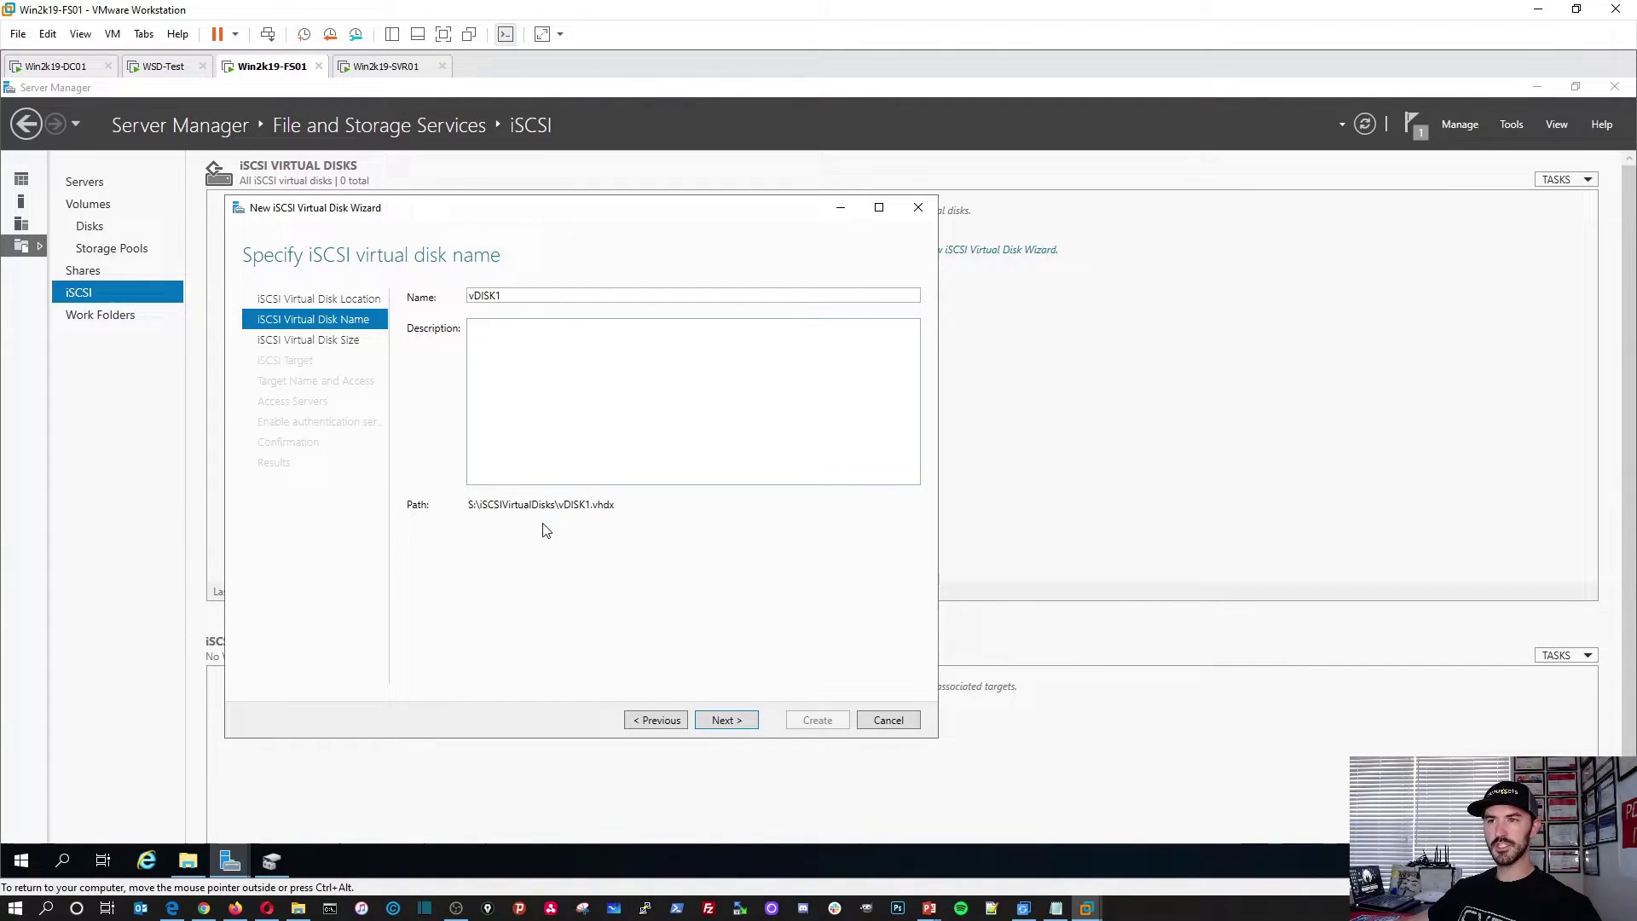
left_click_drag(614, 505, 468, 504)
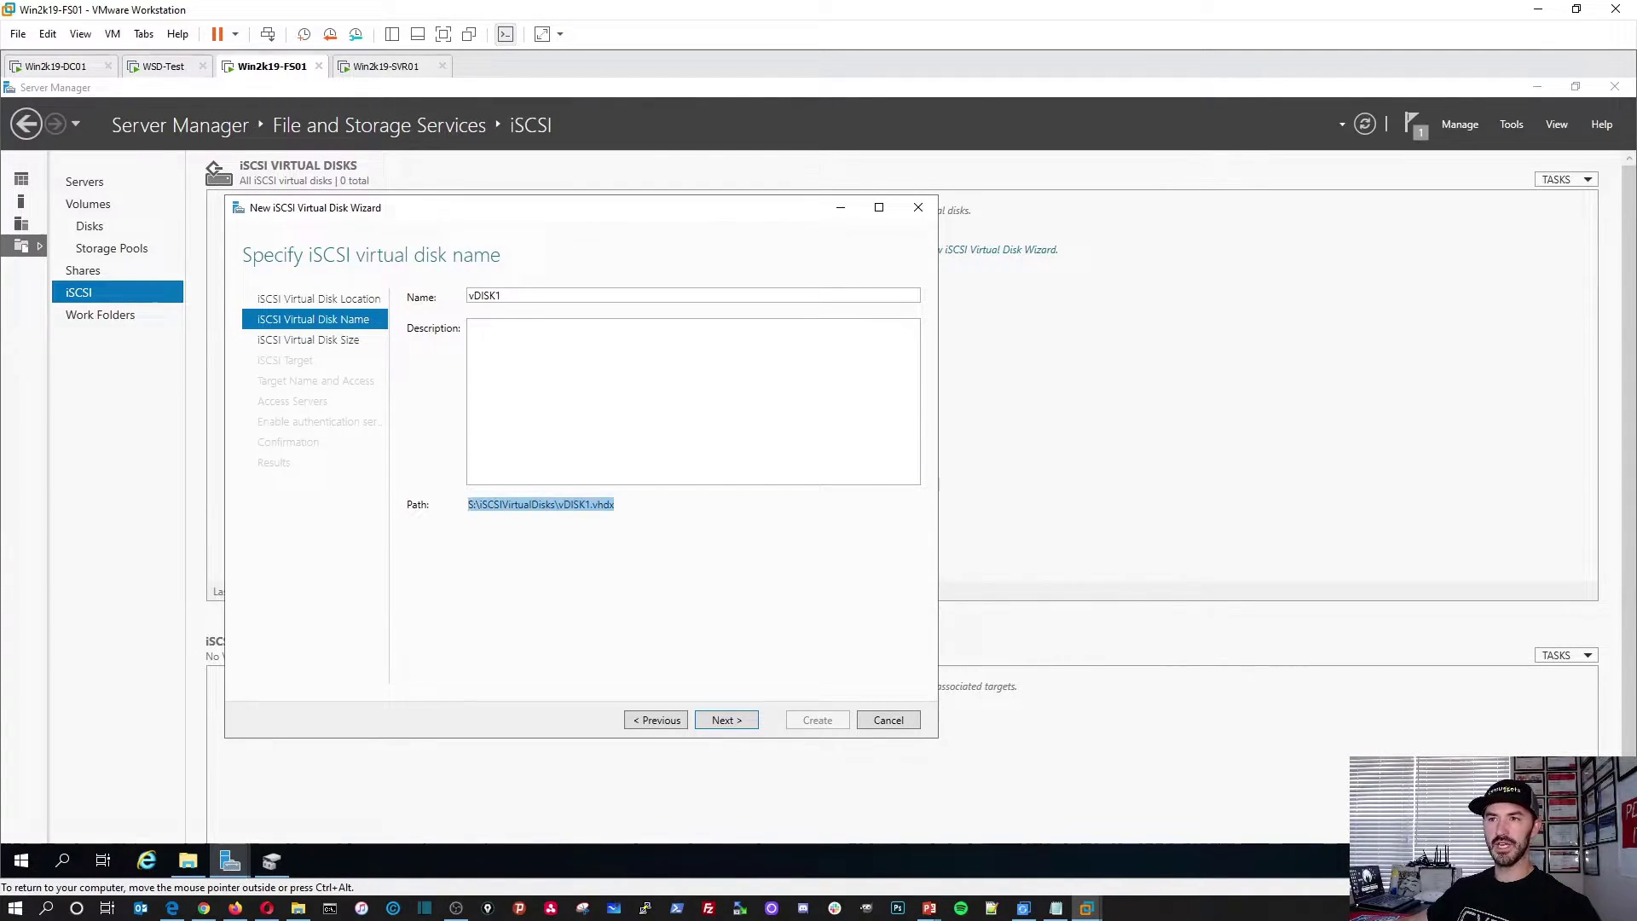
Step: Size vDISK1 at 25 GB, dynamically expanding, and continue to iSCSI target assignment
left_click(727, 721)
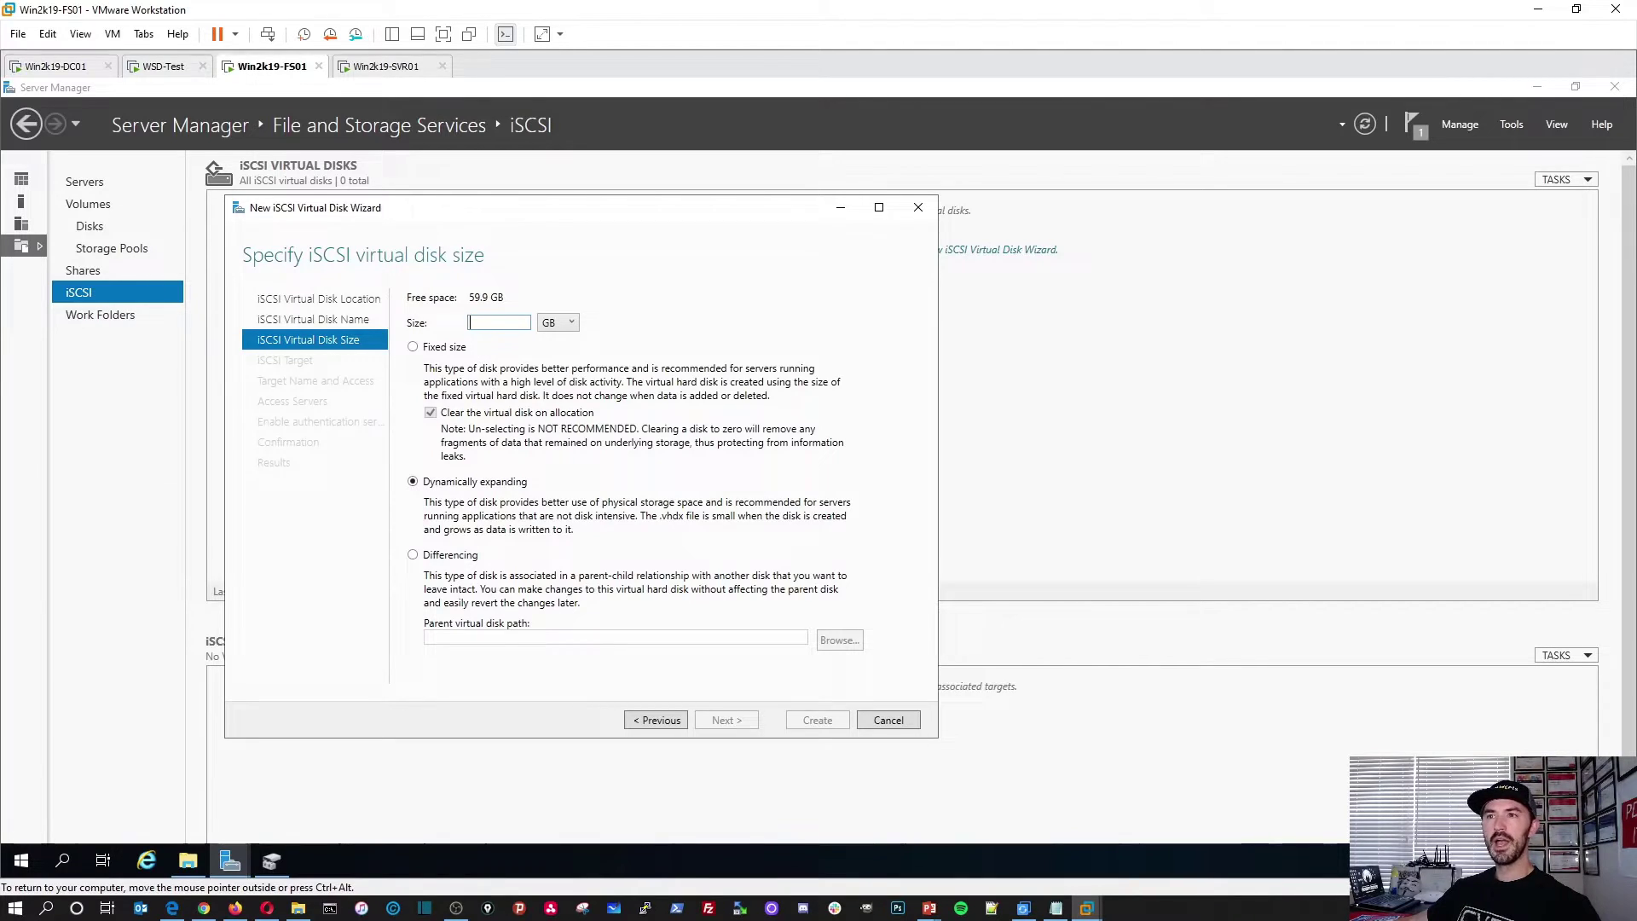
left_click_drag(470, 297, 504, 297)
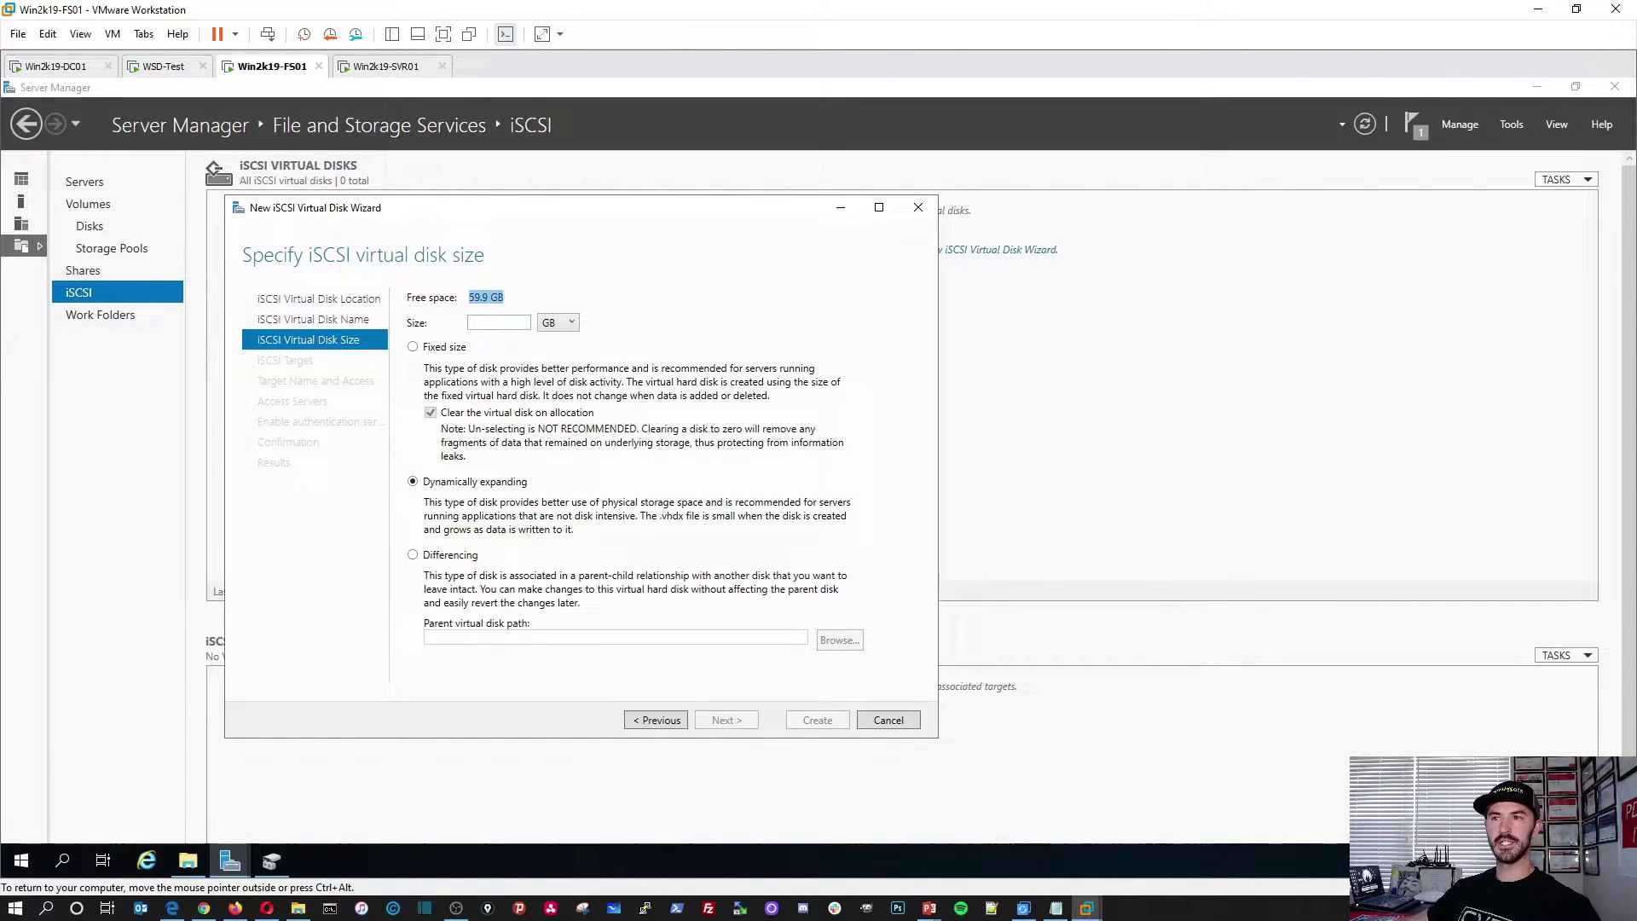
left_click(469, 322)
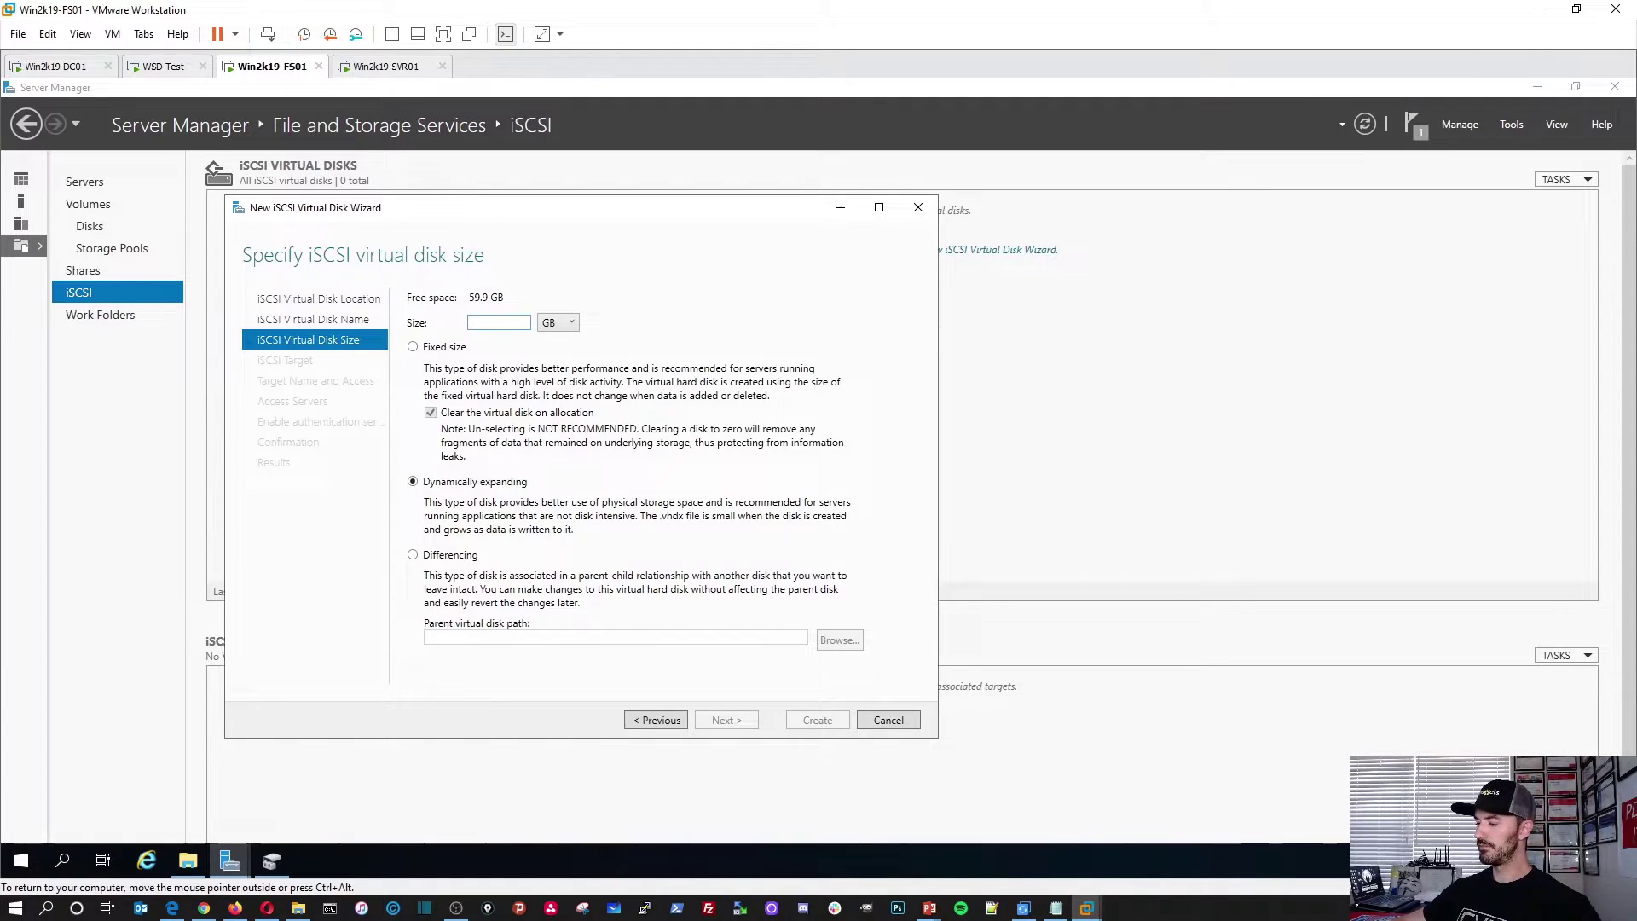
type("25")
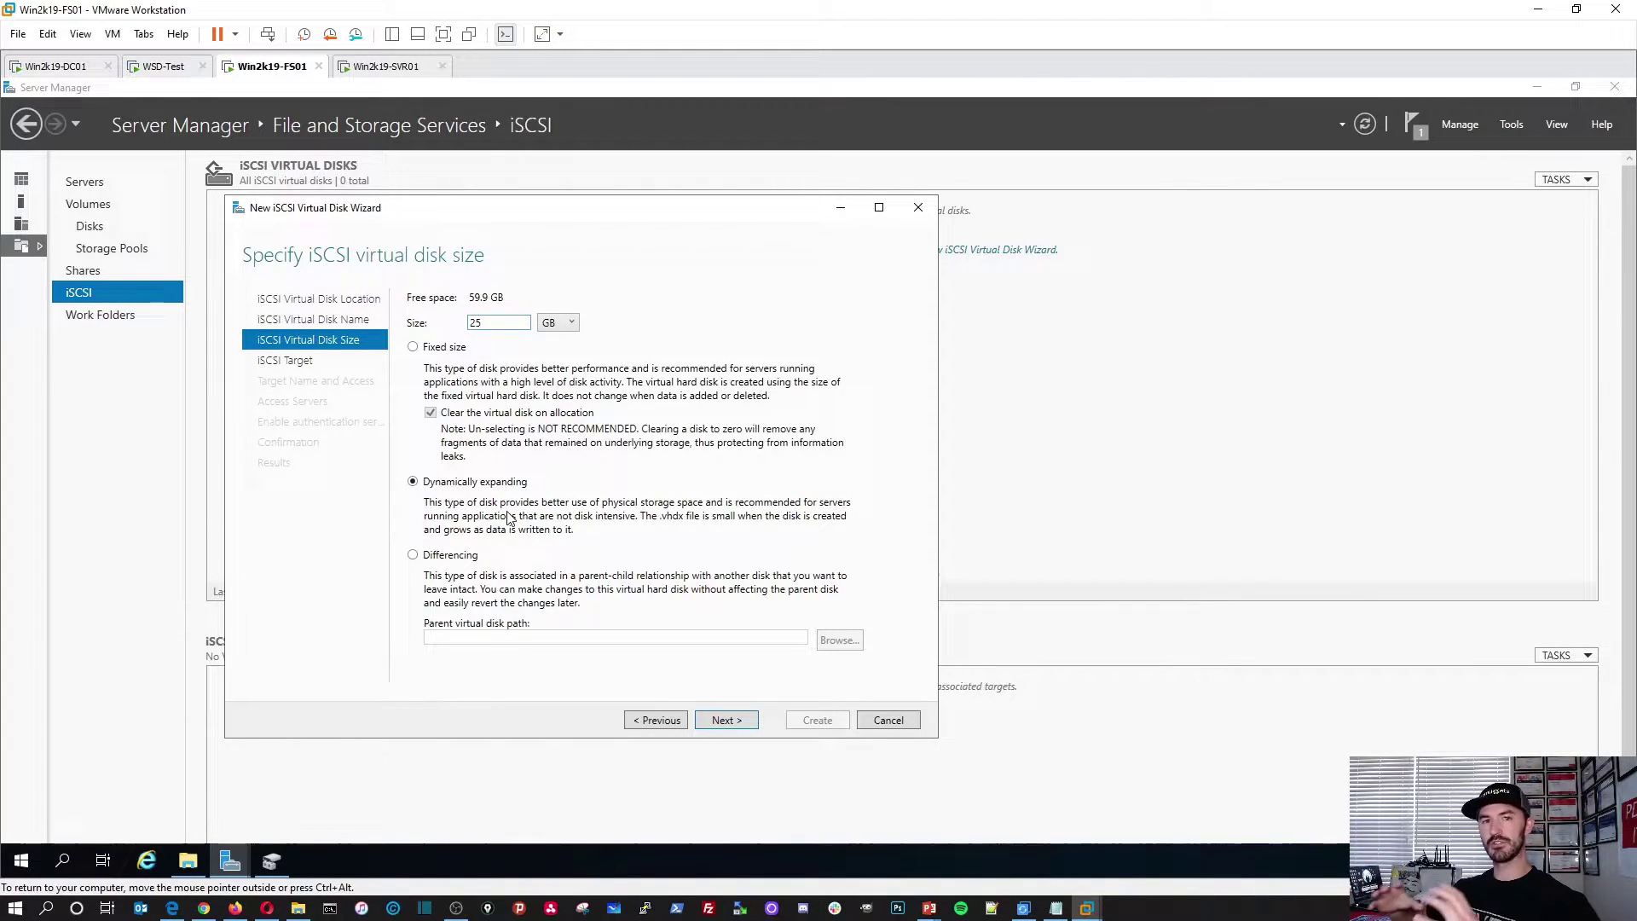
left_click(726, 719)
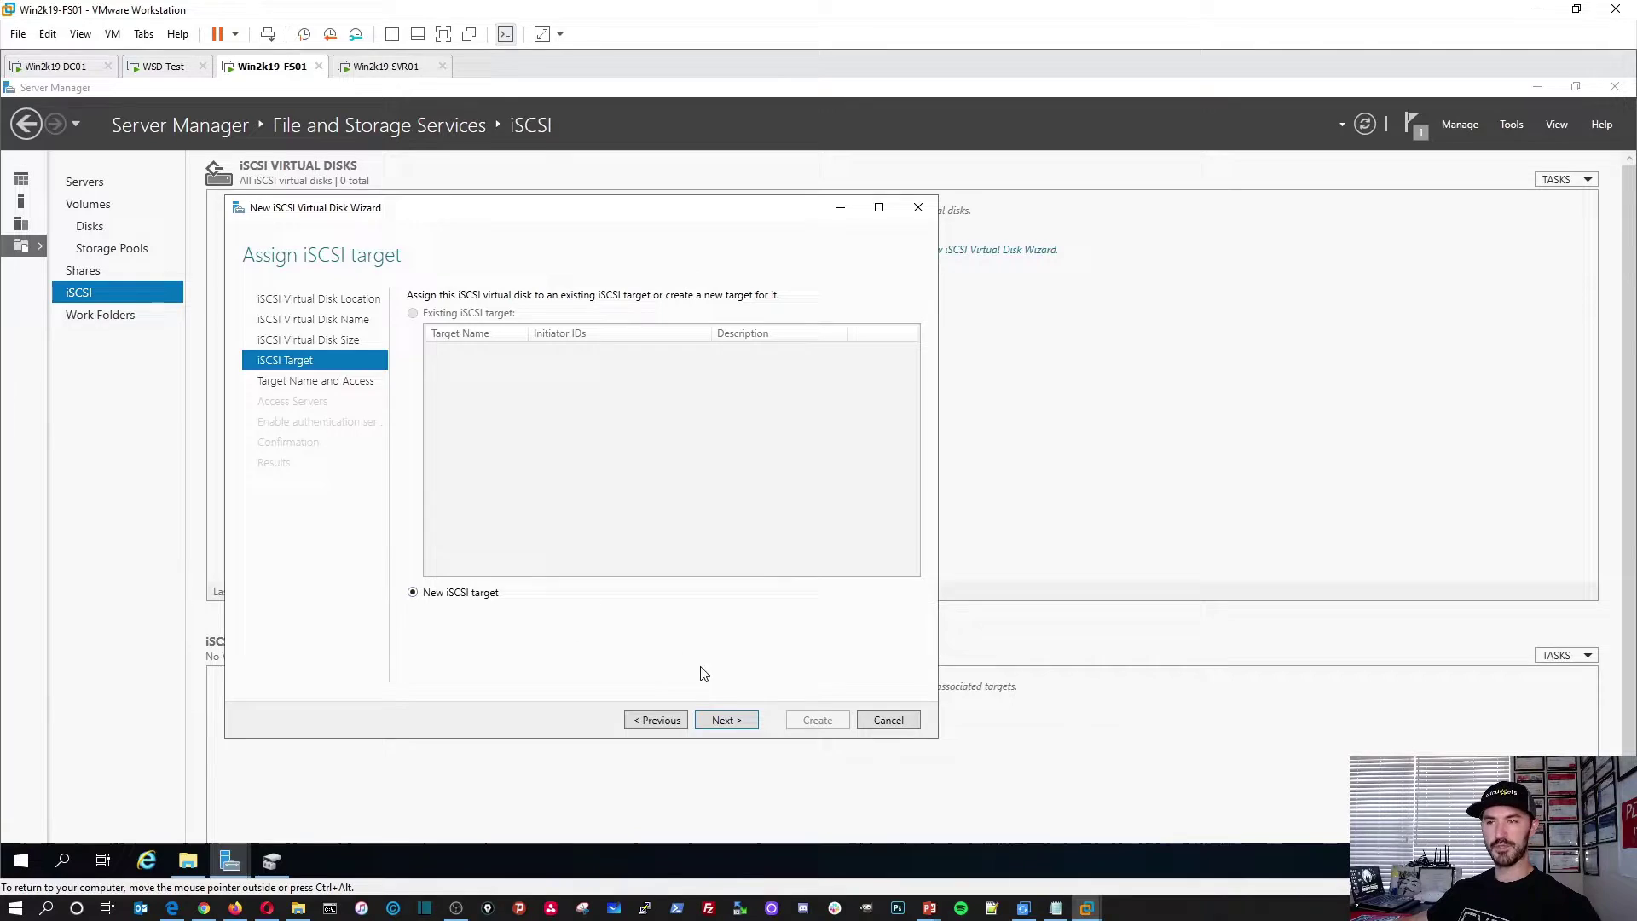
Step: Create a new target named 'iSCSITarget-1' and advance to the access servers page
left_click(726, 721)
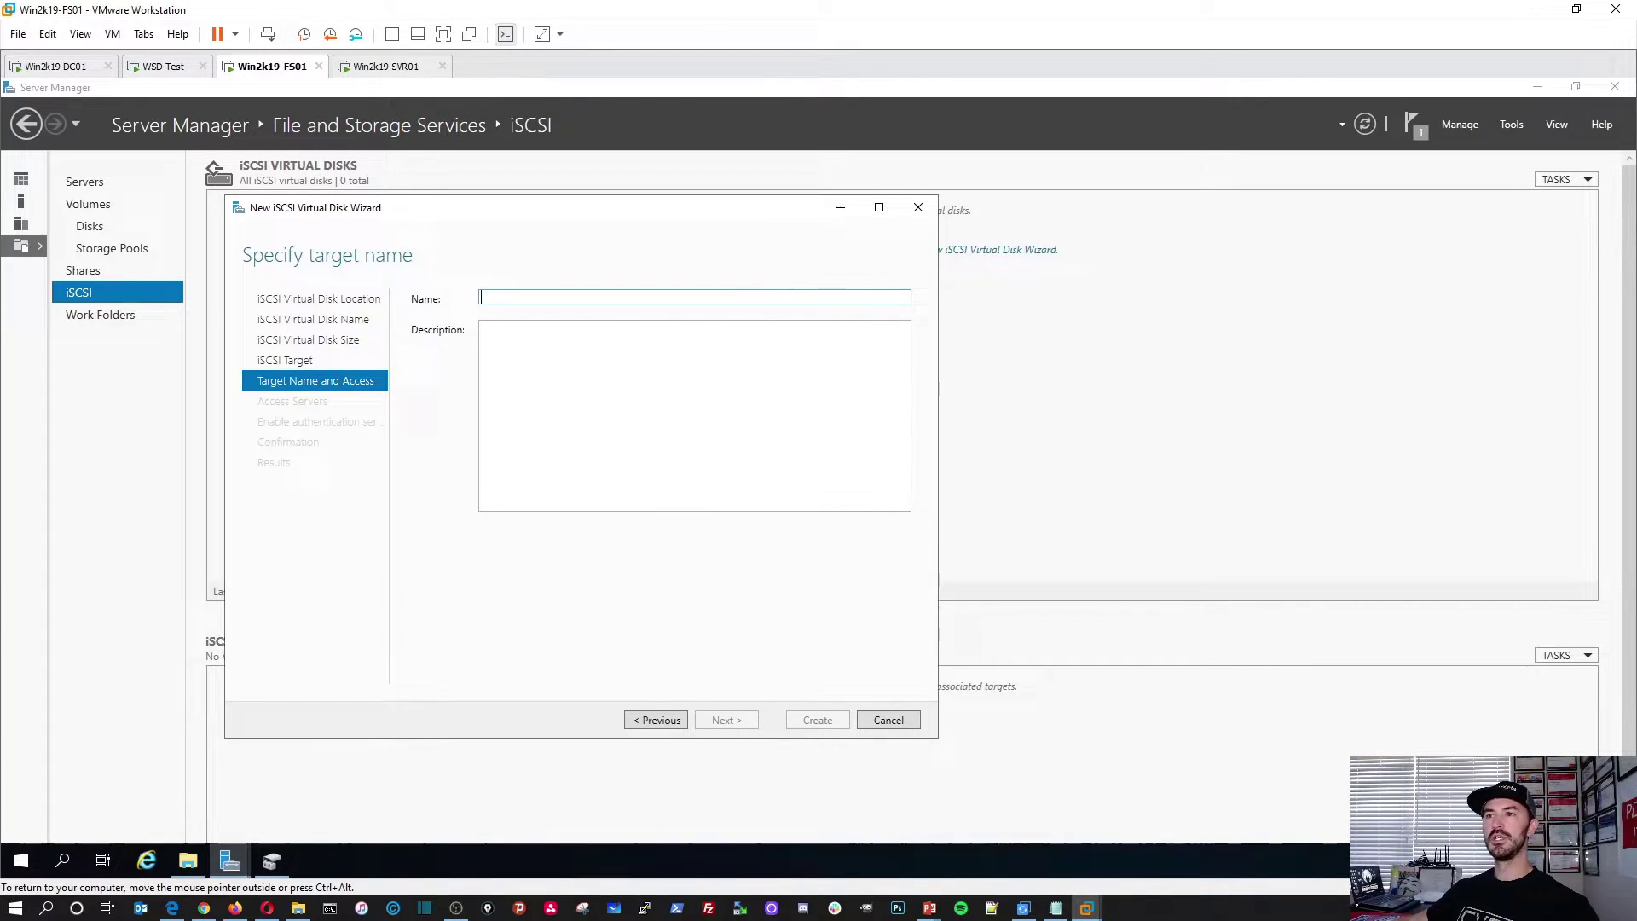
key("ctrl+alt")
key("alt+Tab")
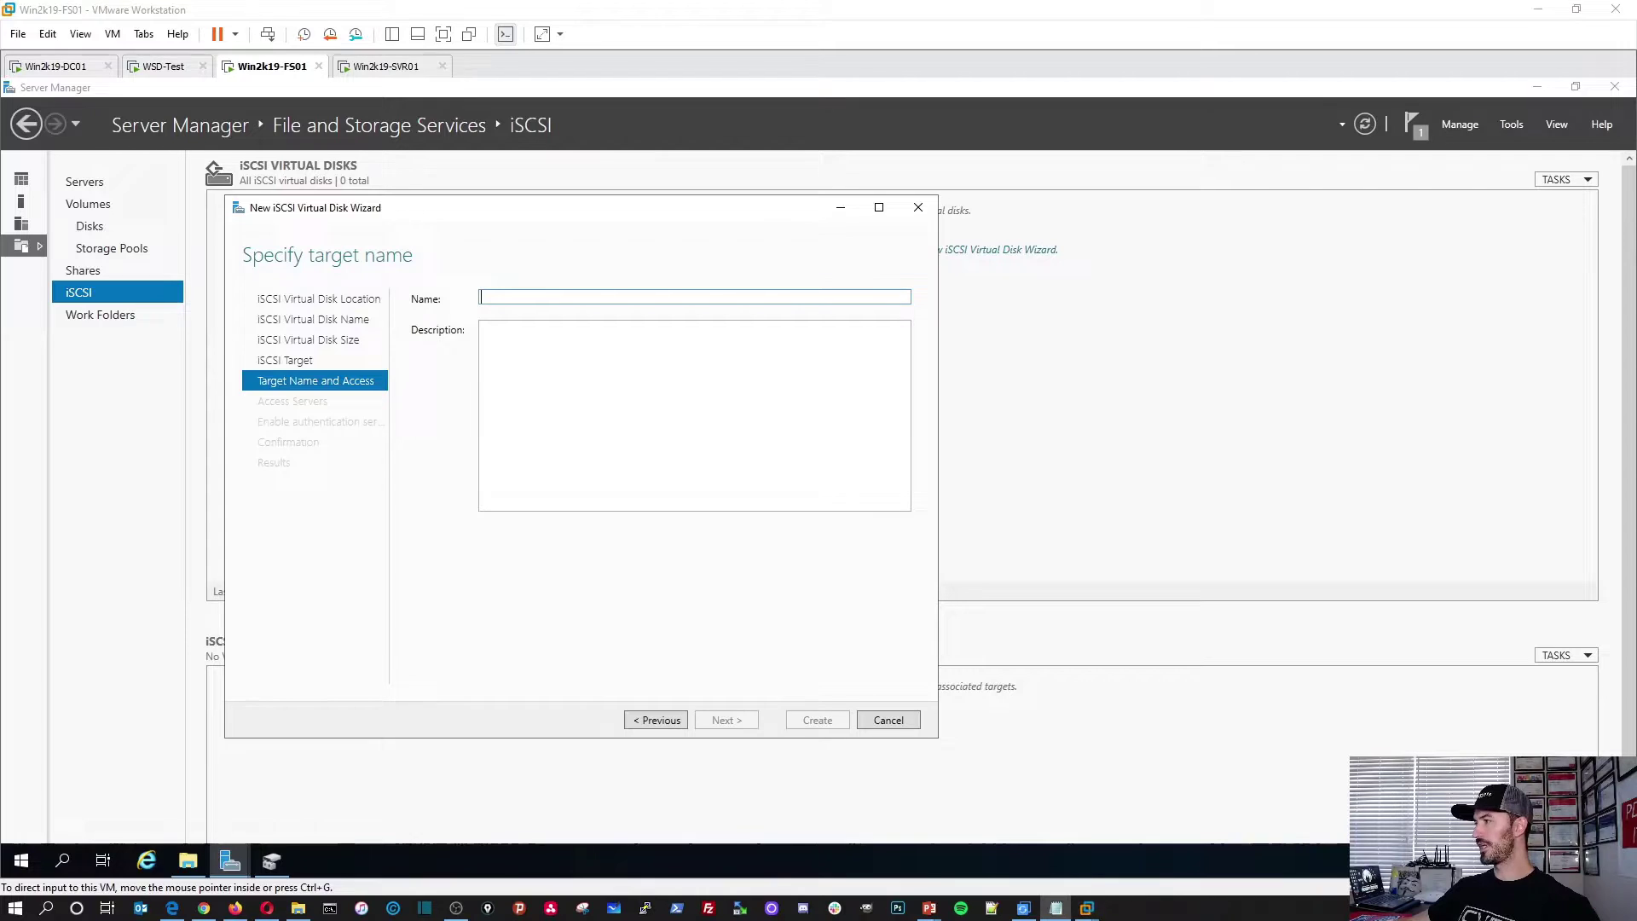
left_click(502, 296)
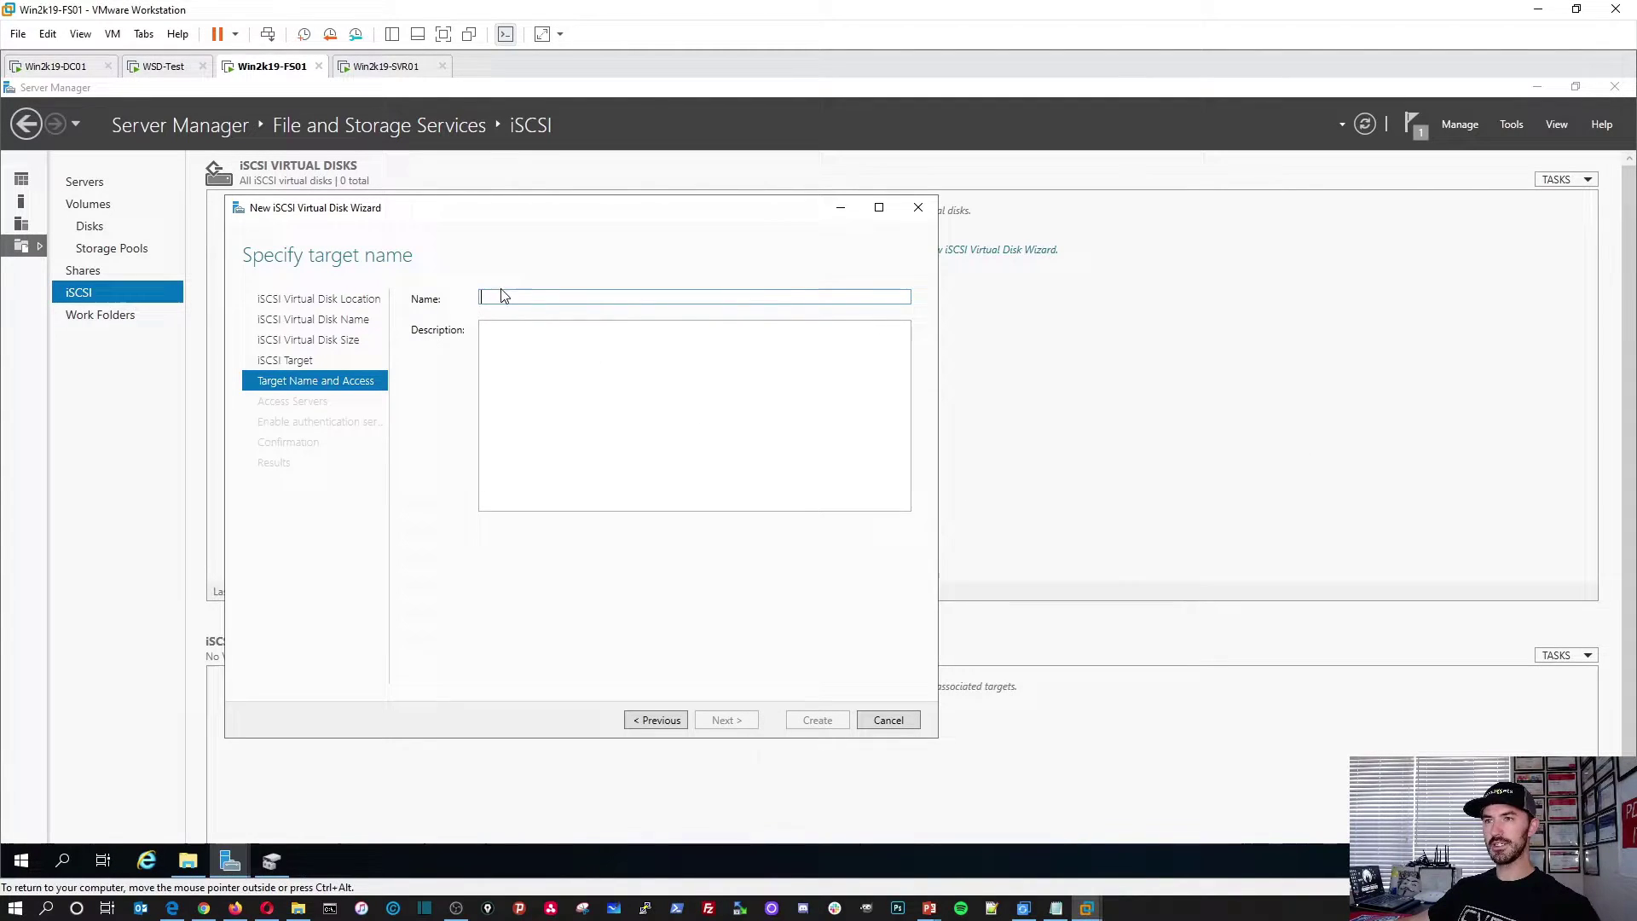
type("iS")
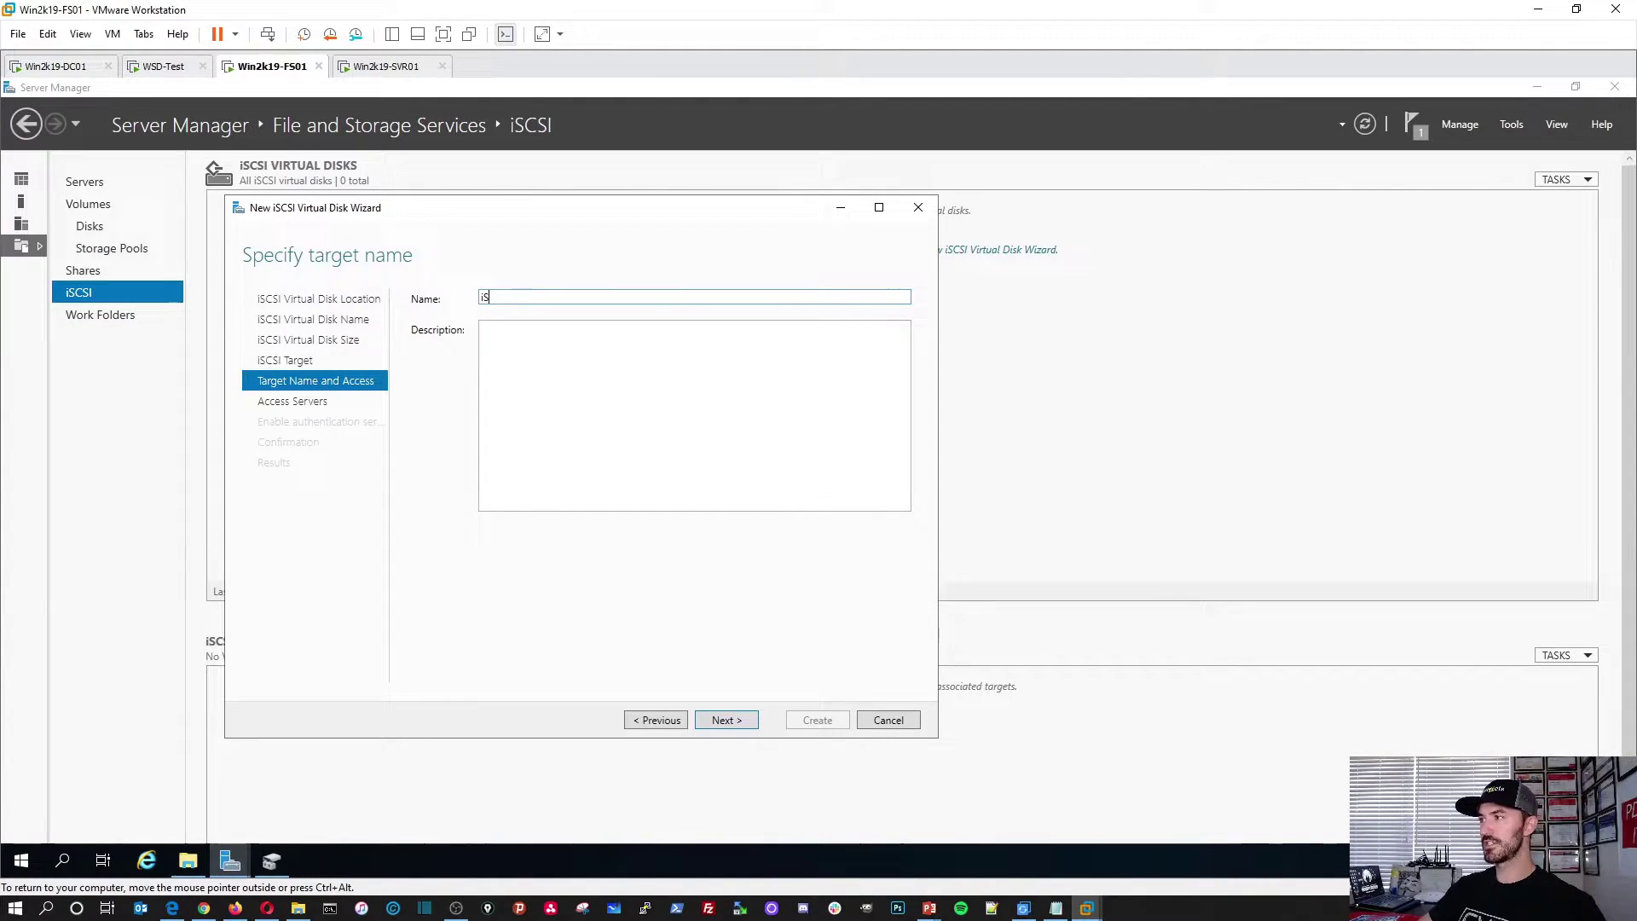
type("CSITa")
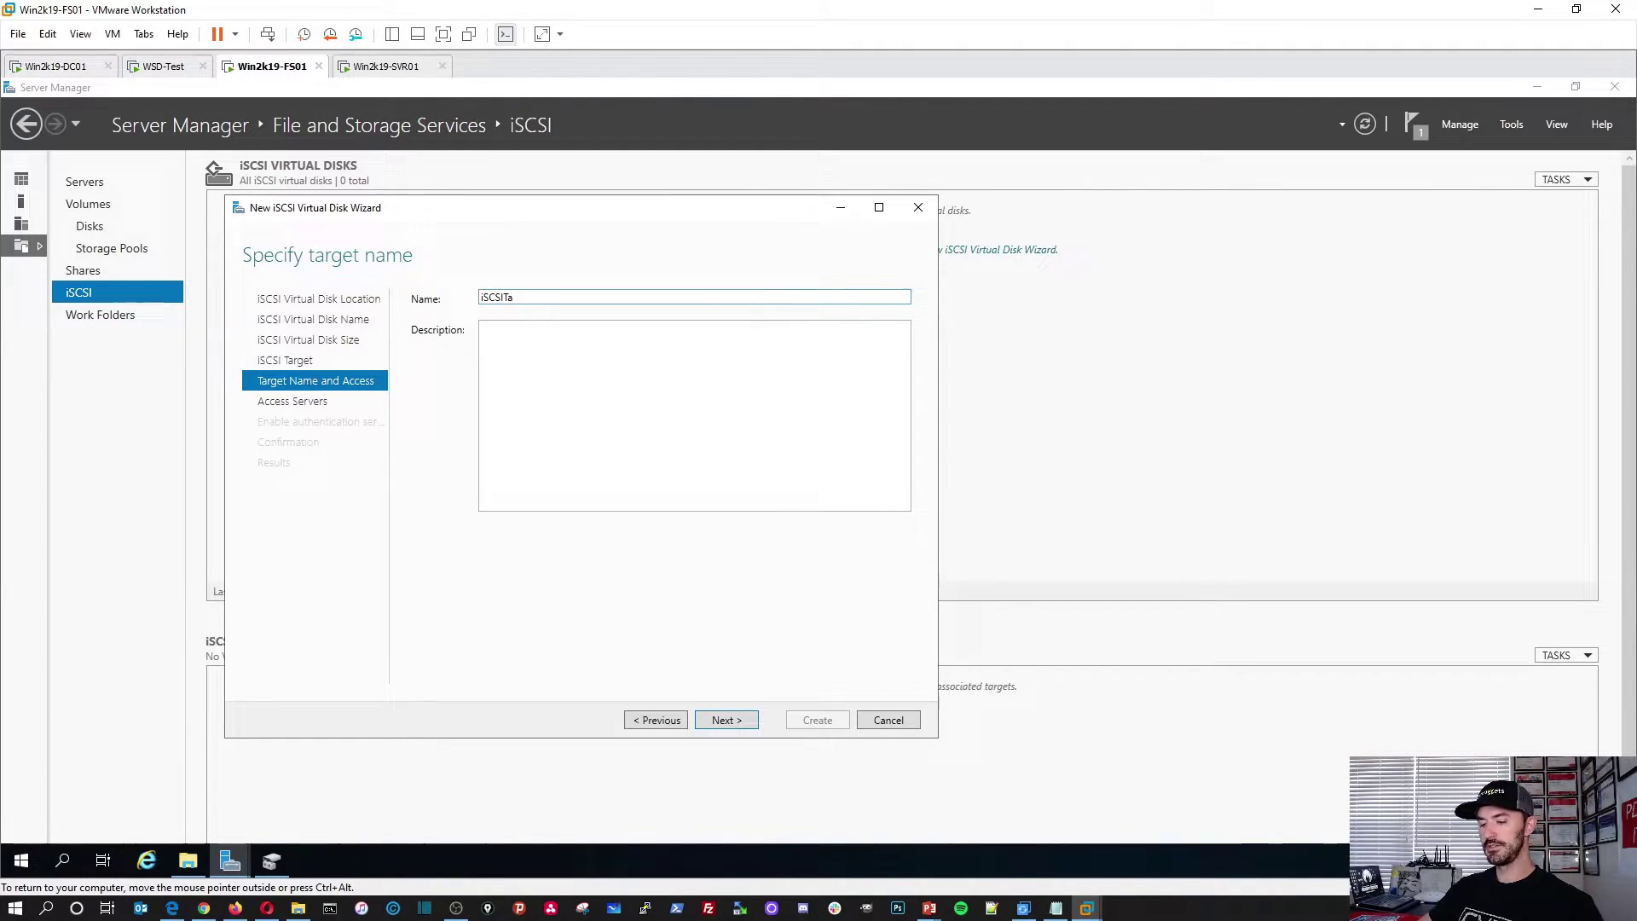
type("rget-1")
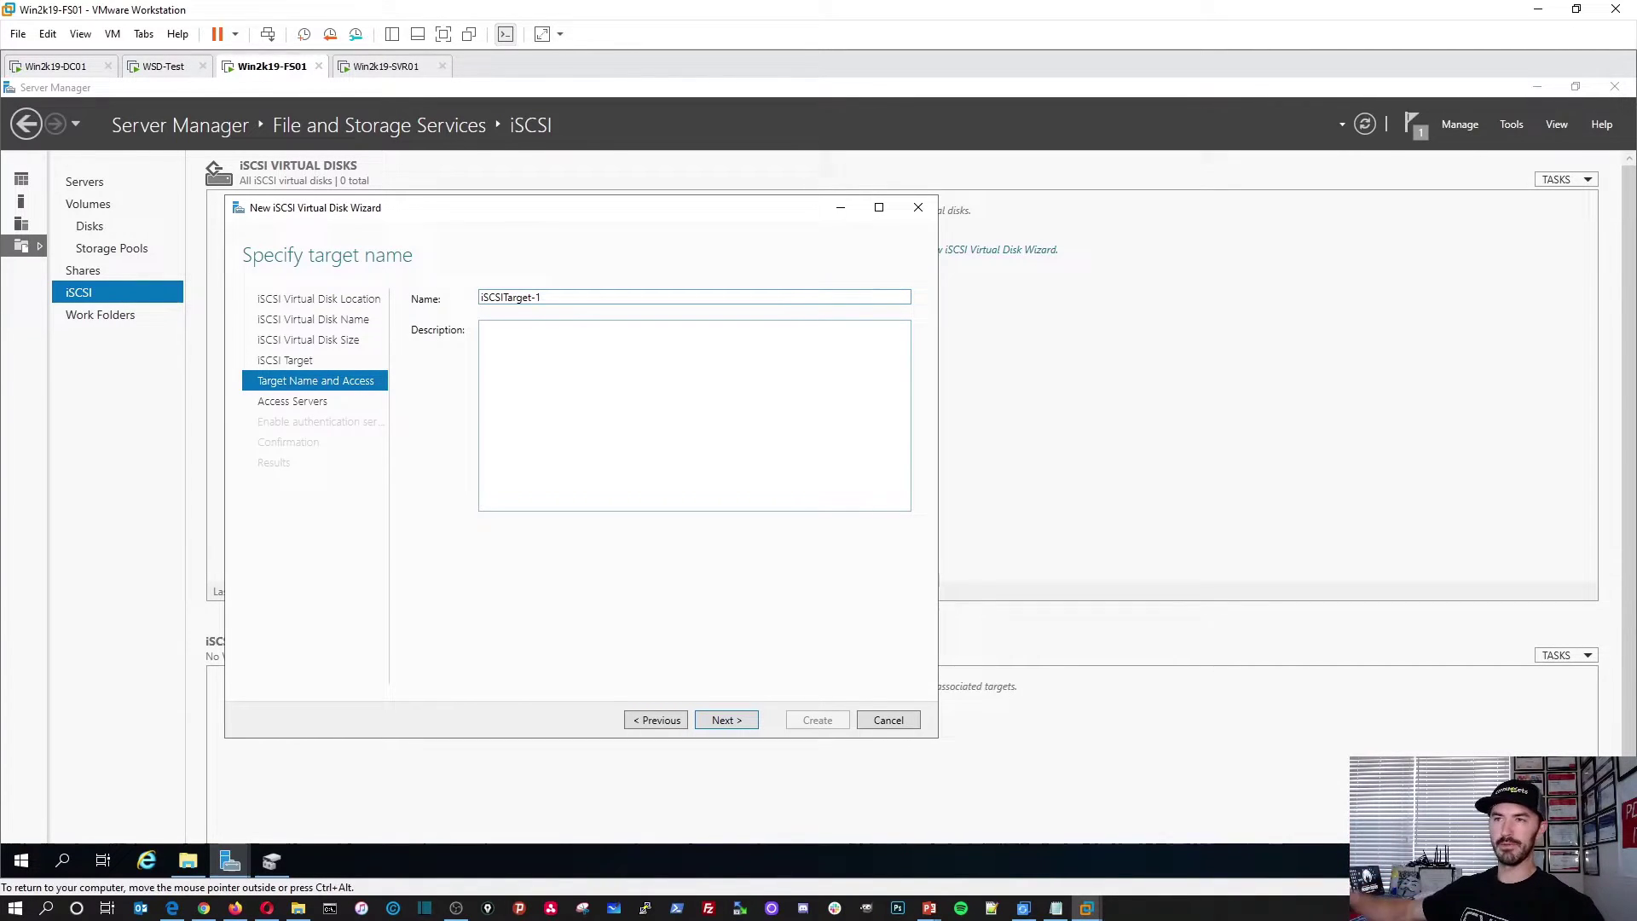
left_click(482, 329)
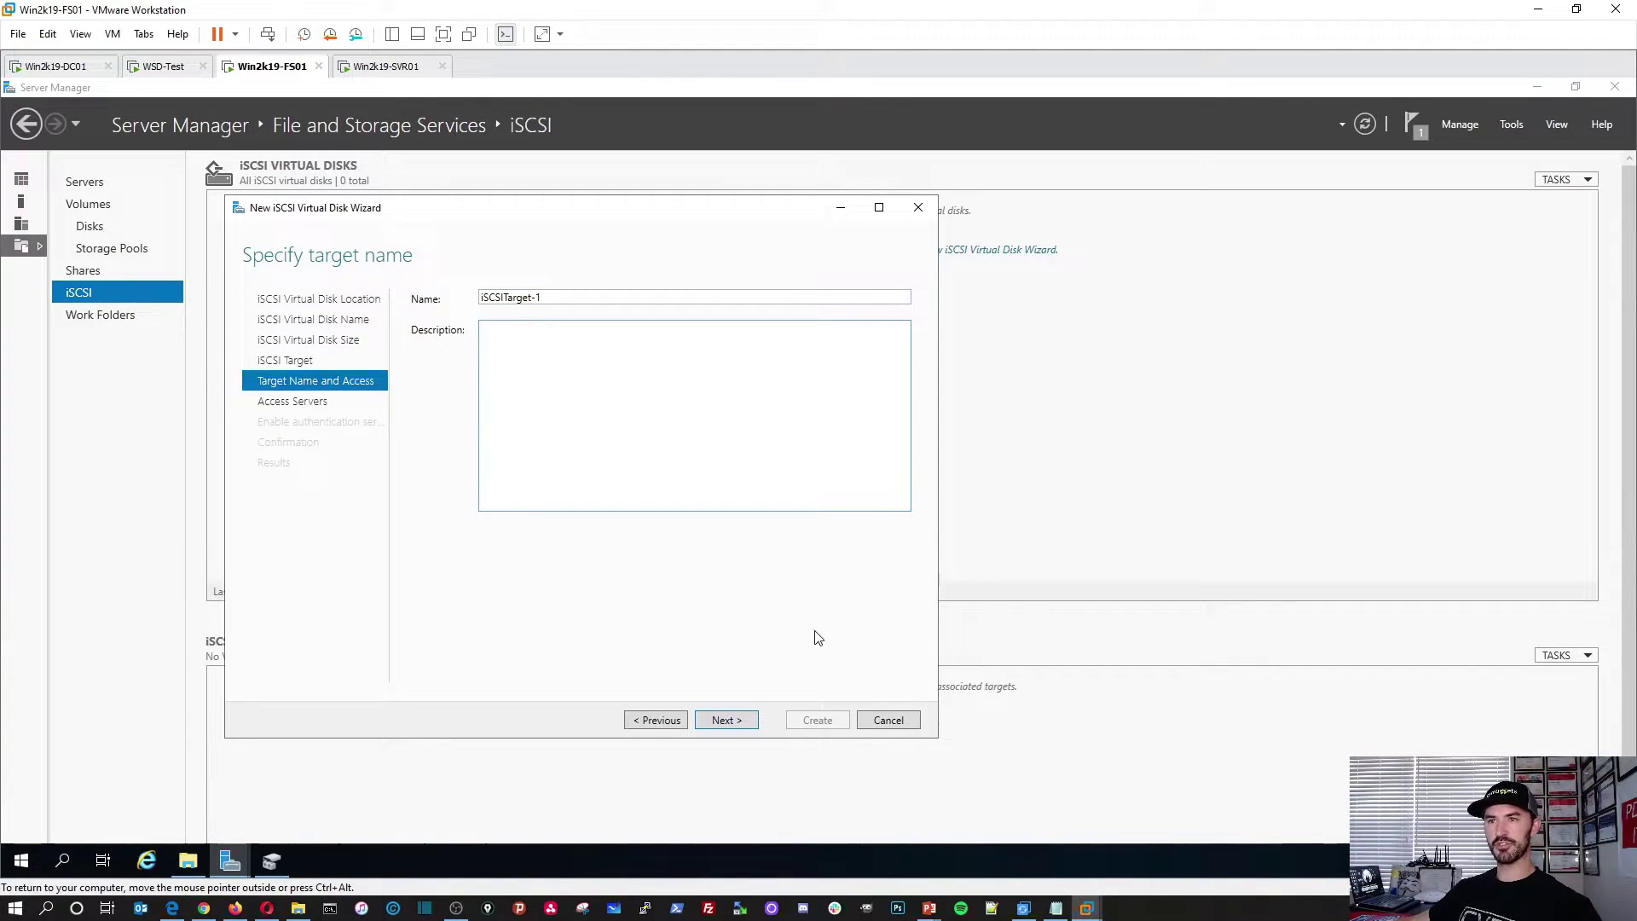
left_click(729, 720)
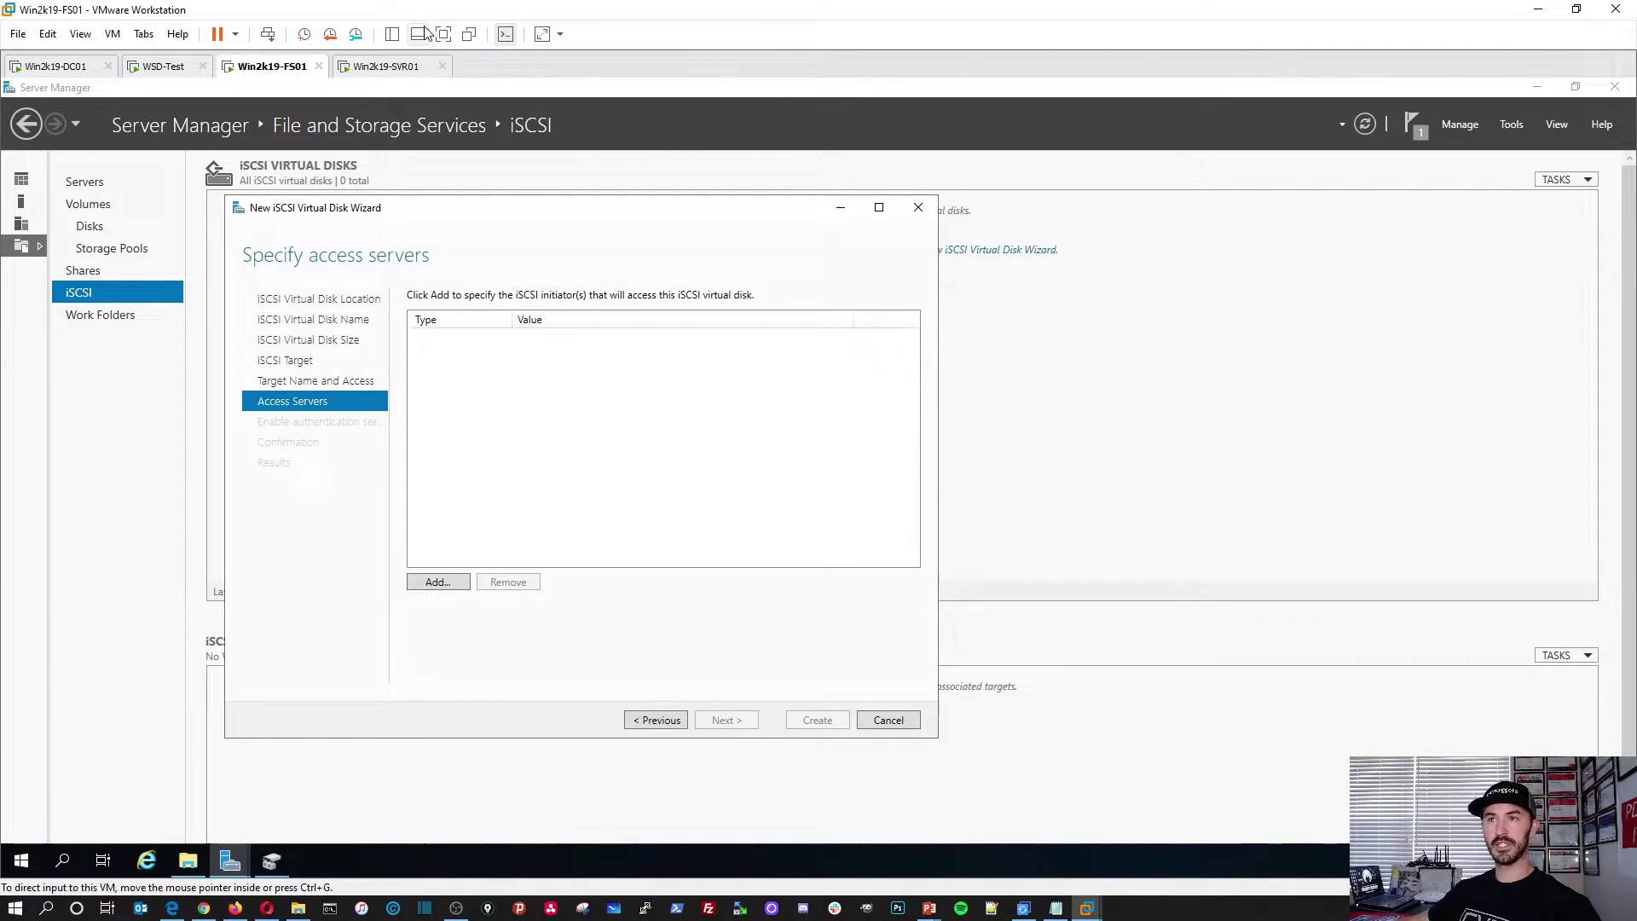
Step: Unlock the Win2k19-SVR01 VM with Ctrl+Alt+Del and sign in with the account password
left_click(388, 66)
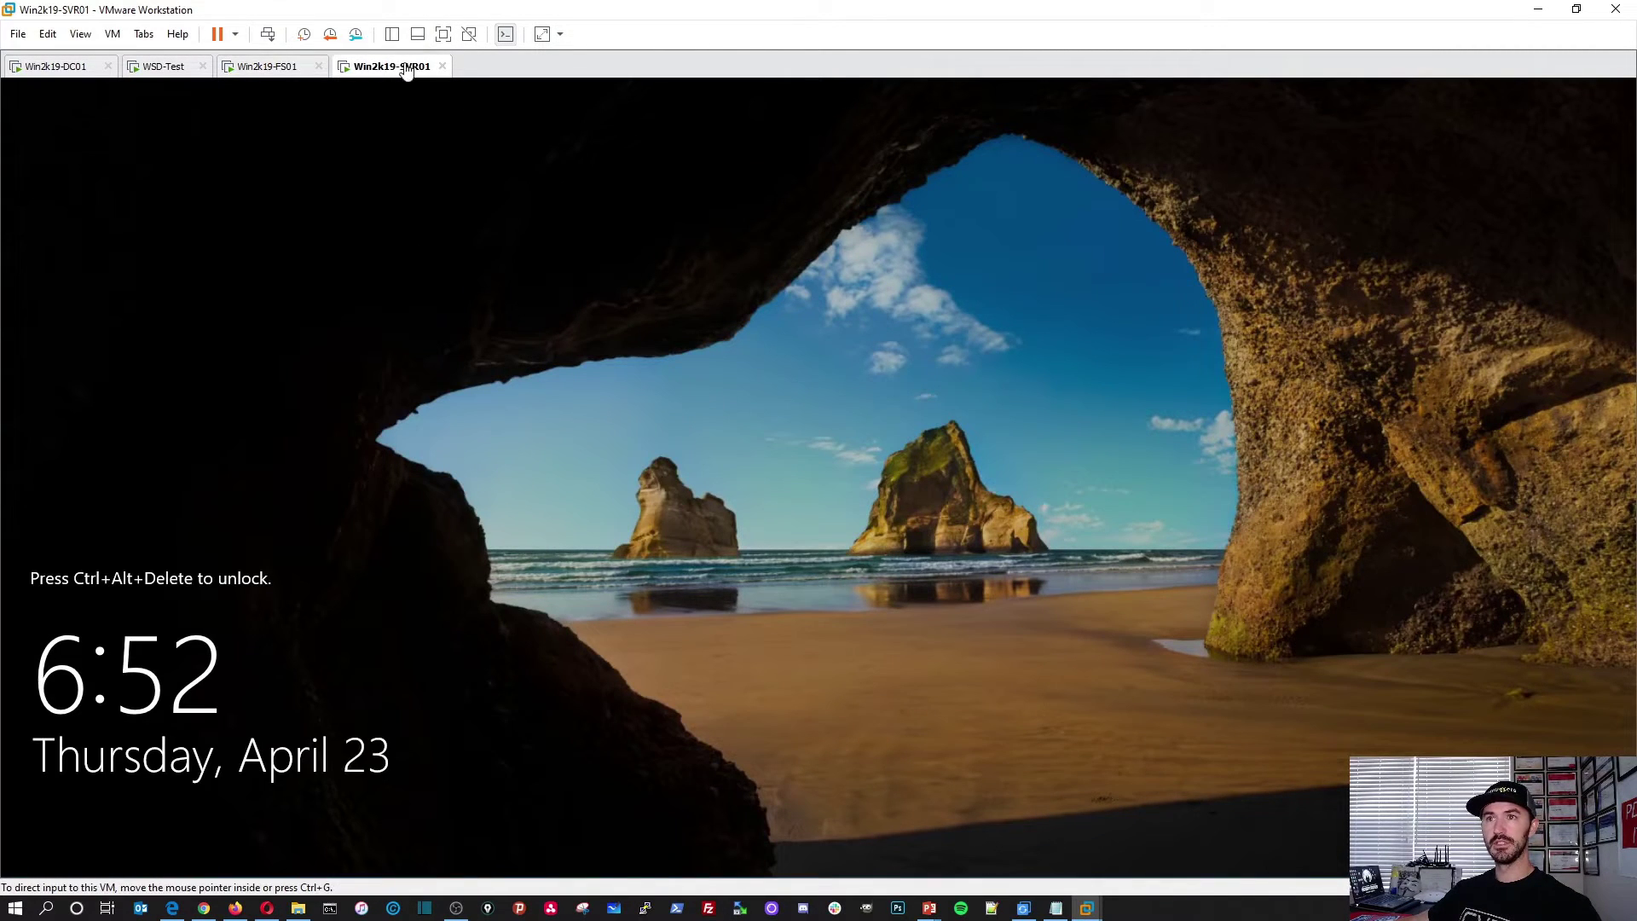
left_click(267, 34)
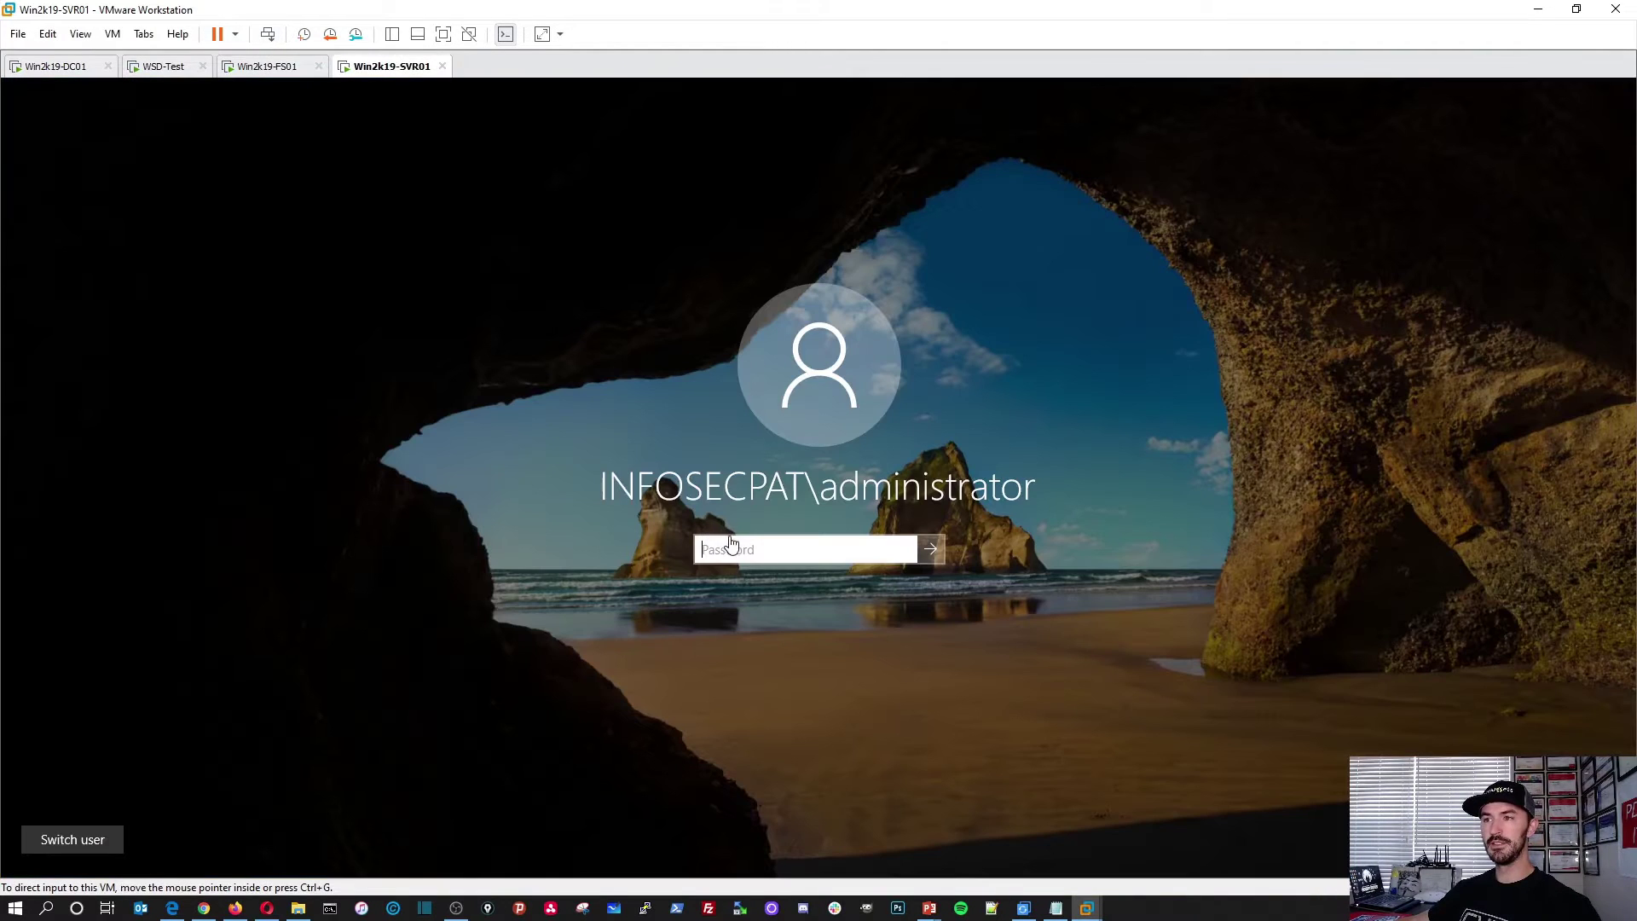
left_click(731, 543)
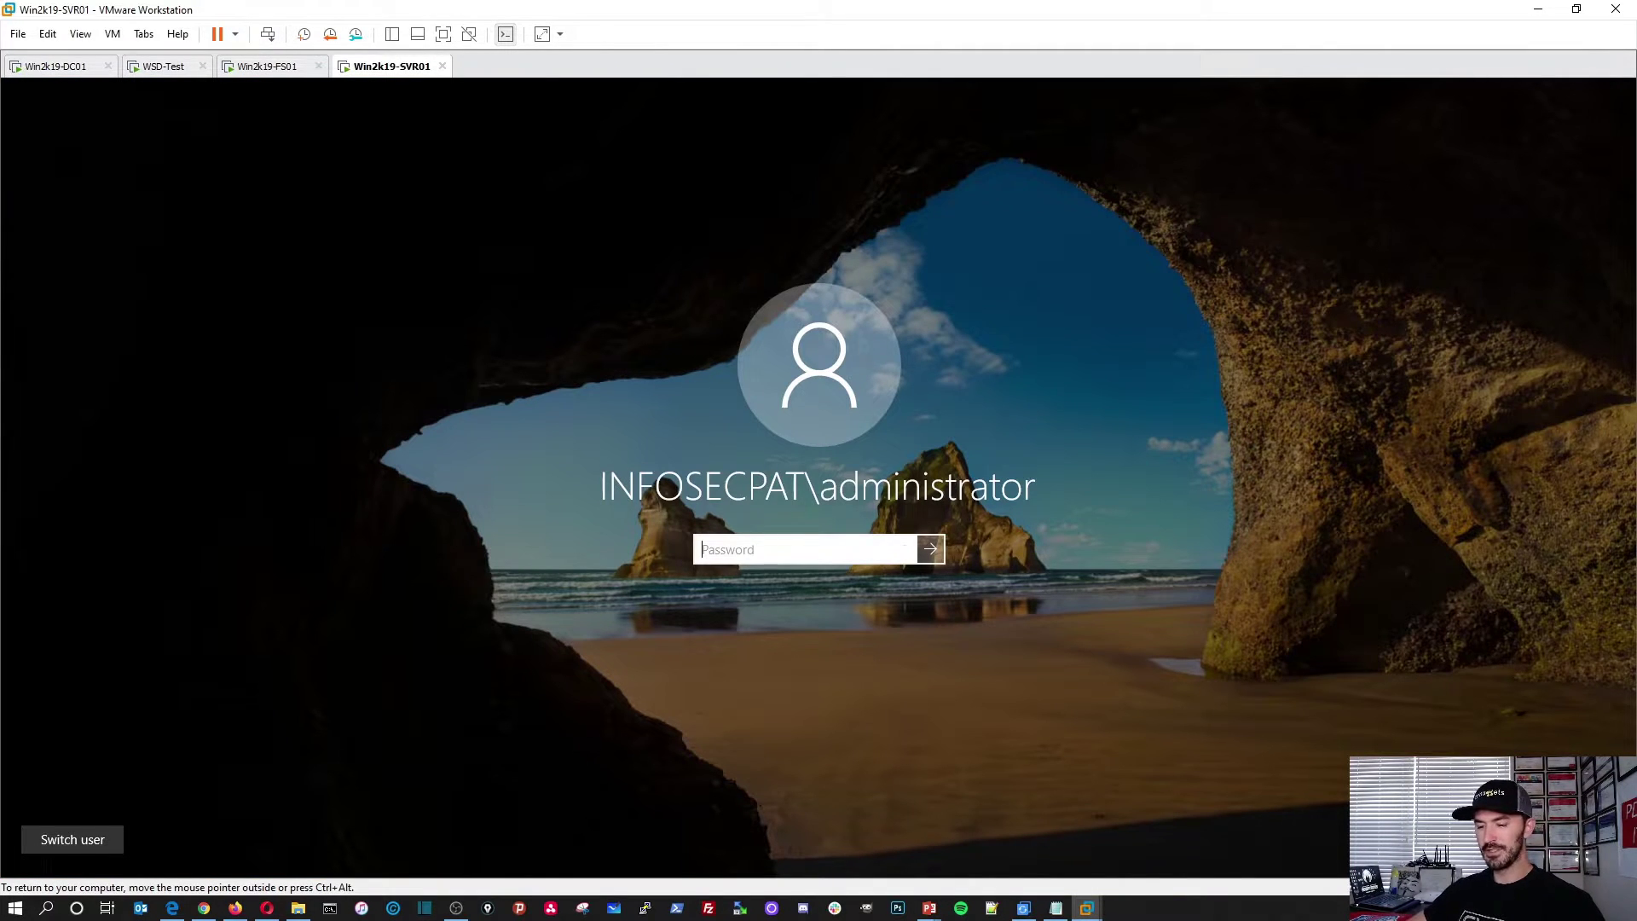
type("••")
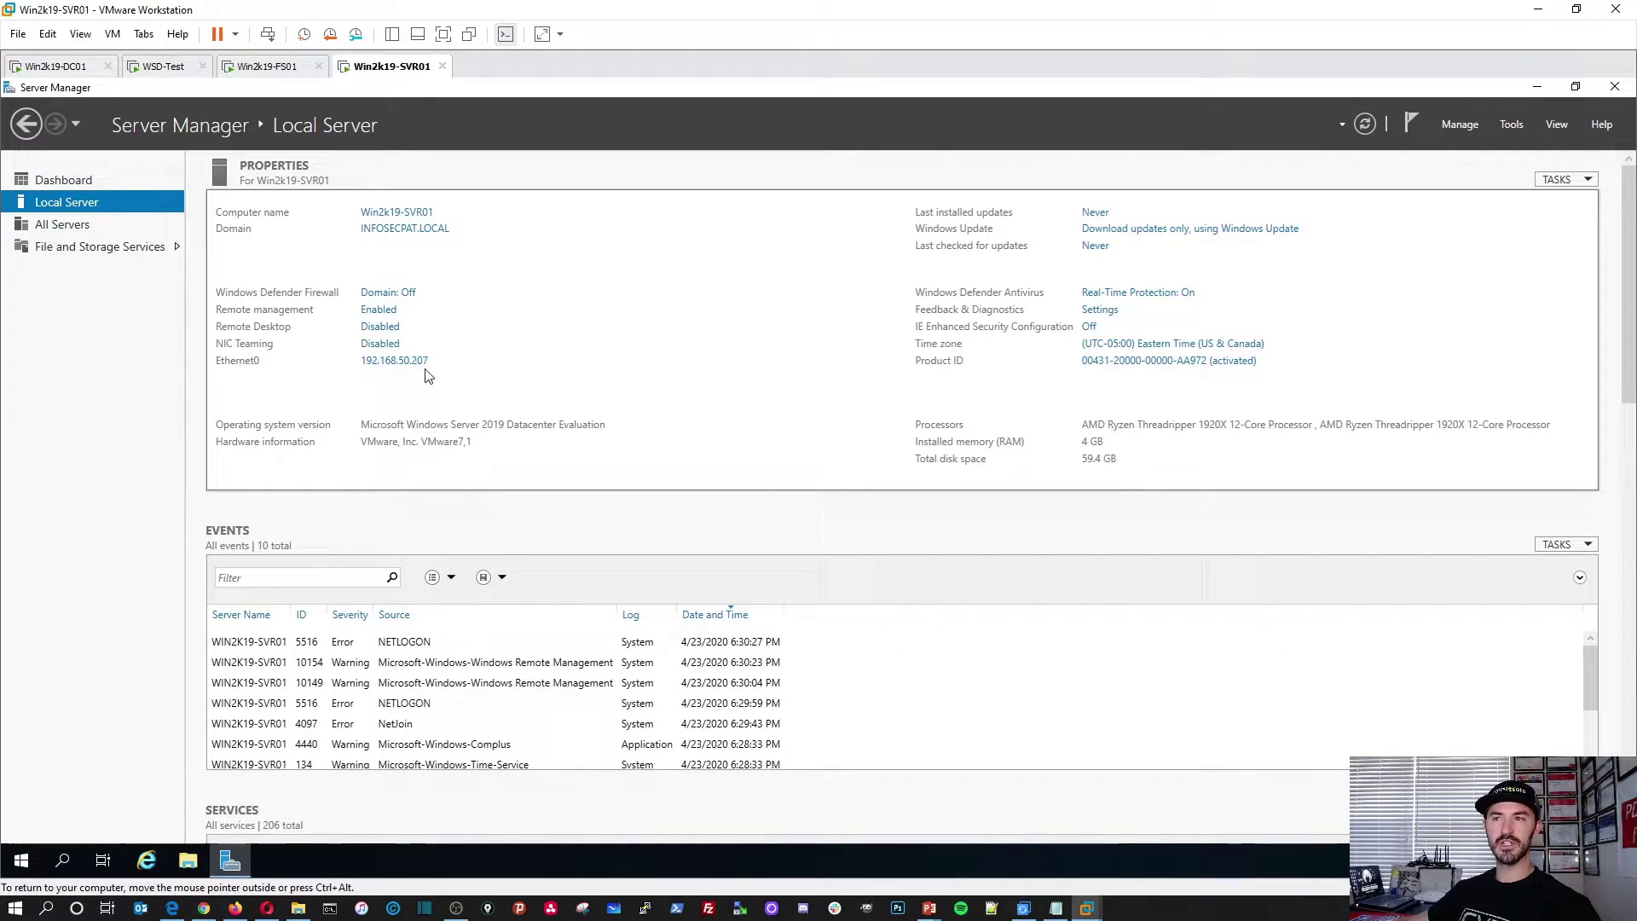
Step: On FS01, add an initiator of type IP Address with value 192.168.50.207
left_click(260, 66)
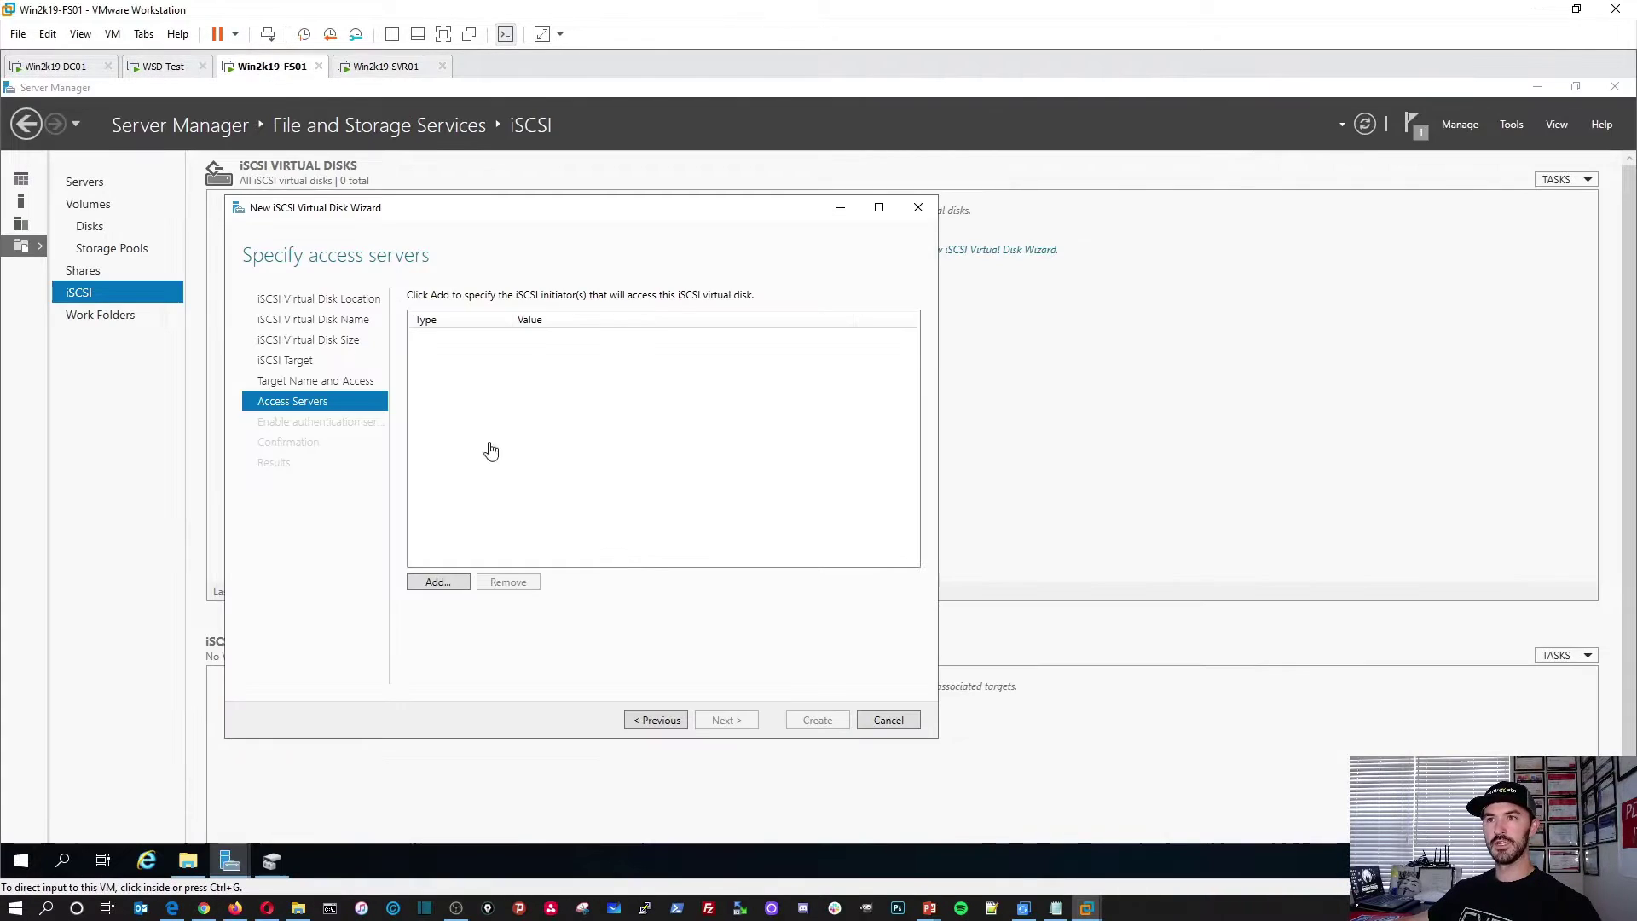
left_click(439, 582)
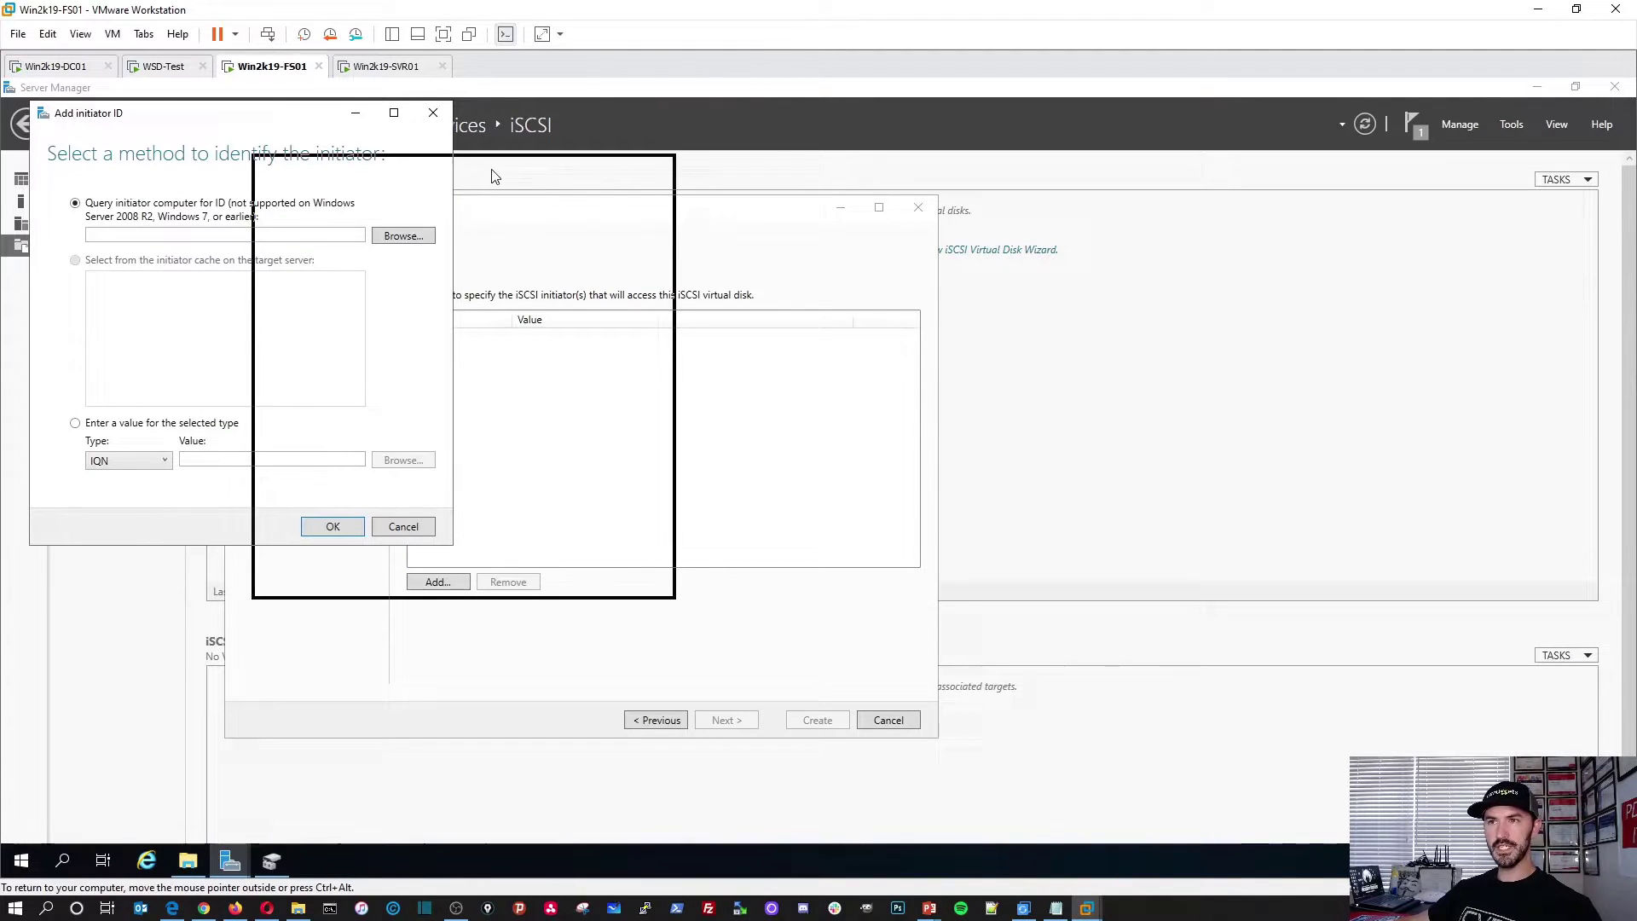
left_click_drag(491, 177, 491, 177)
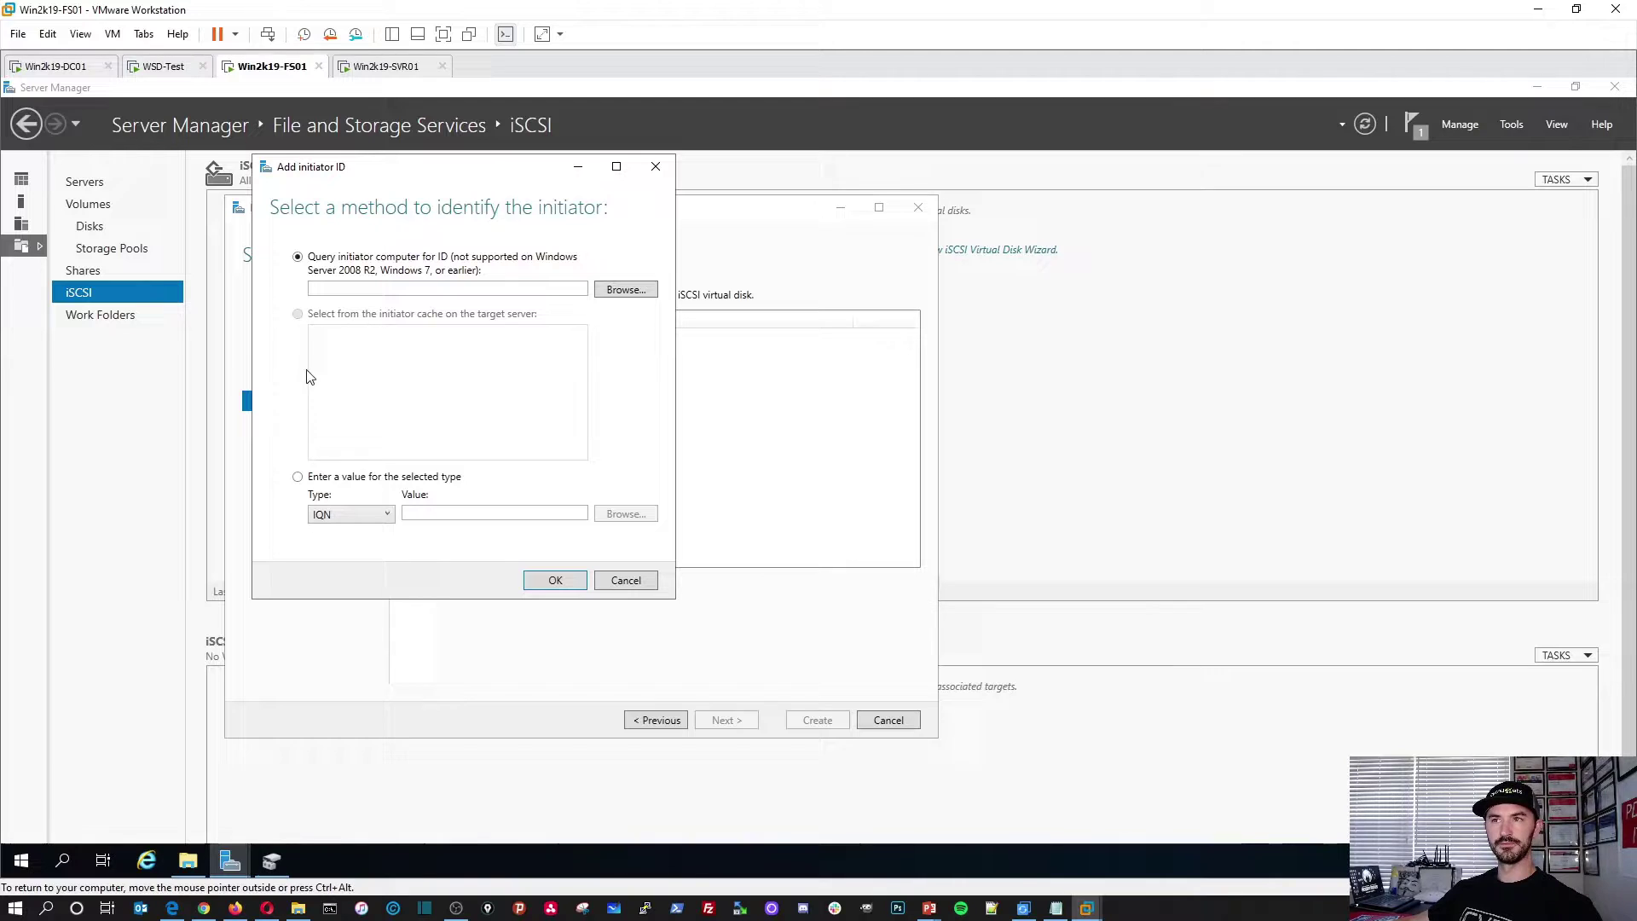
left_click(300, 479)
left_click(338, 516)
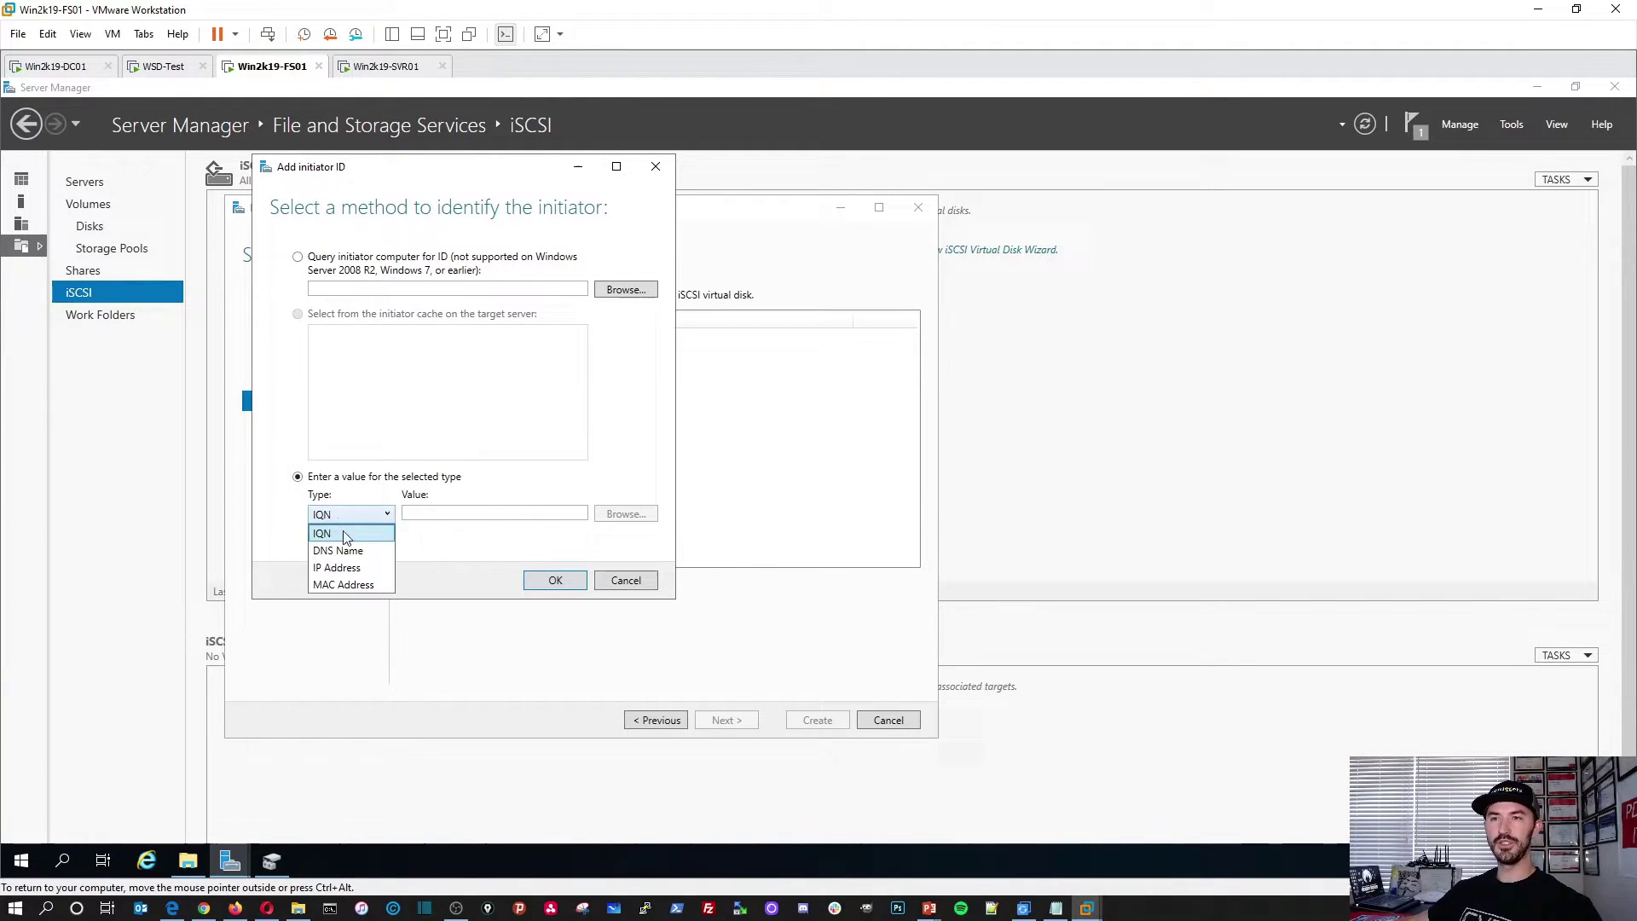
left_click(365, 567)
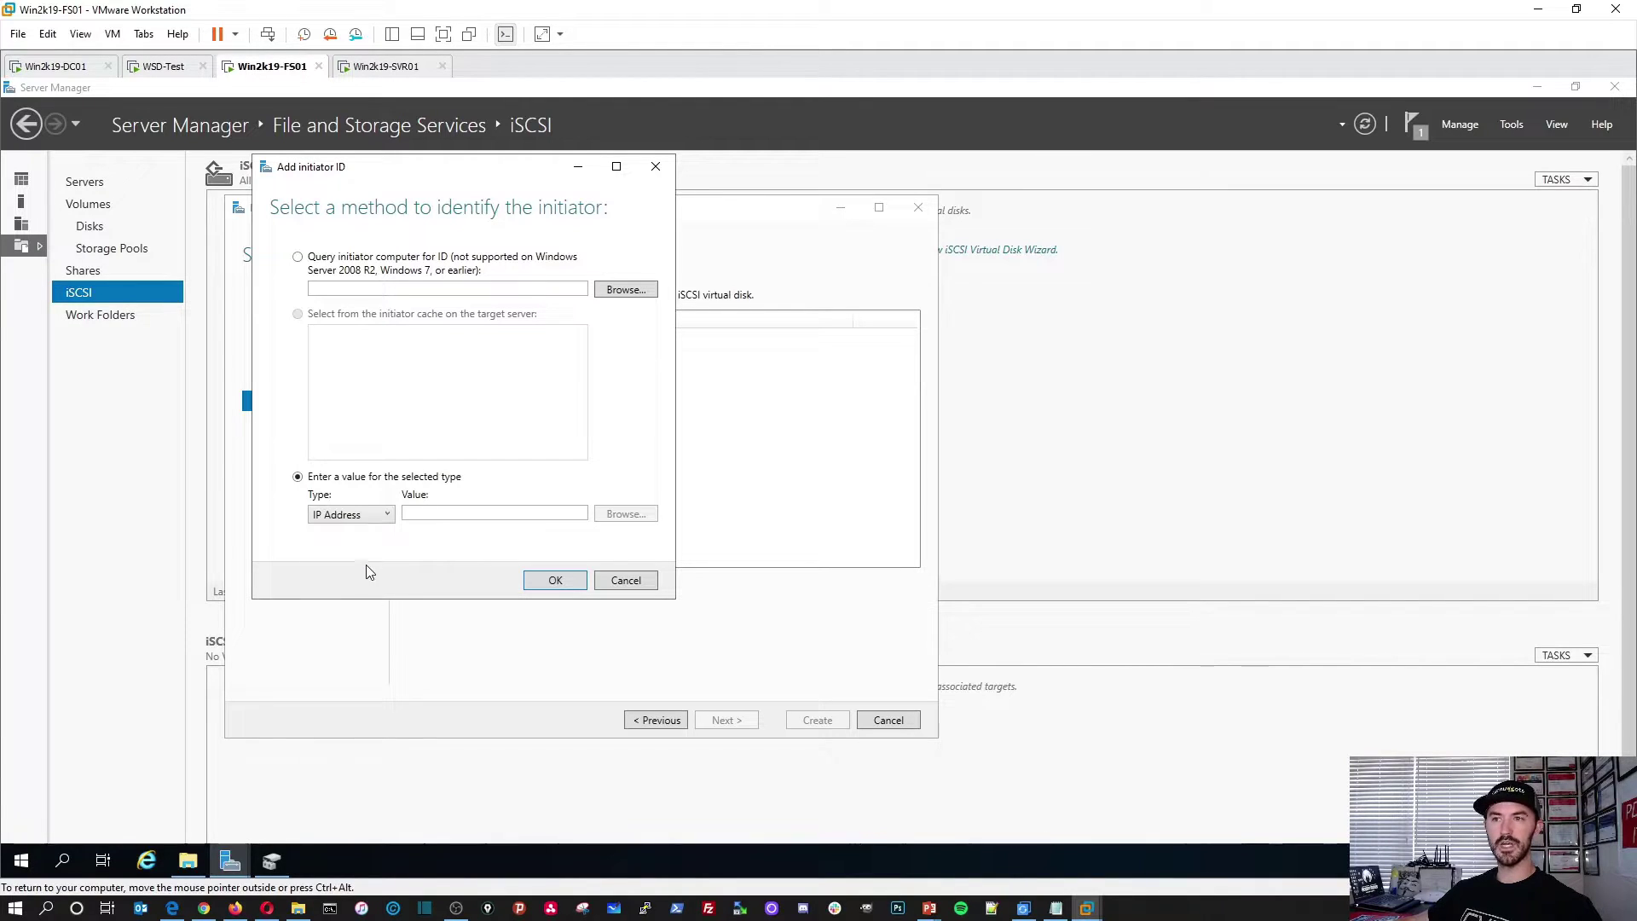
left_click(495, 512)
type("192")
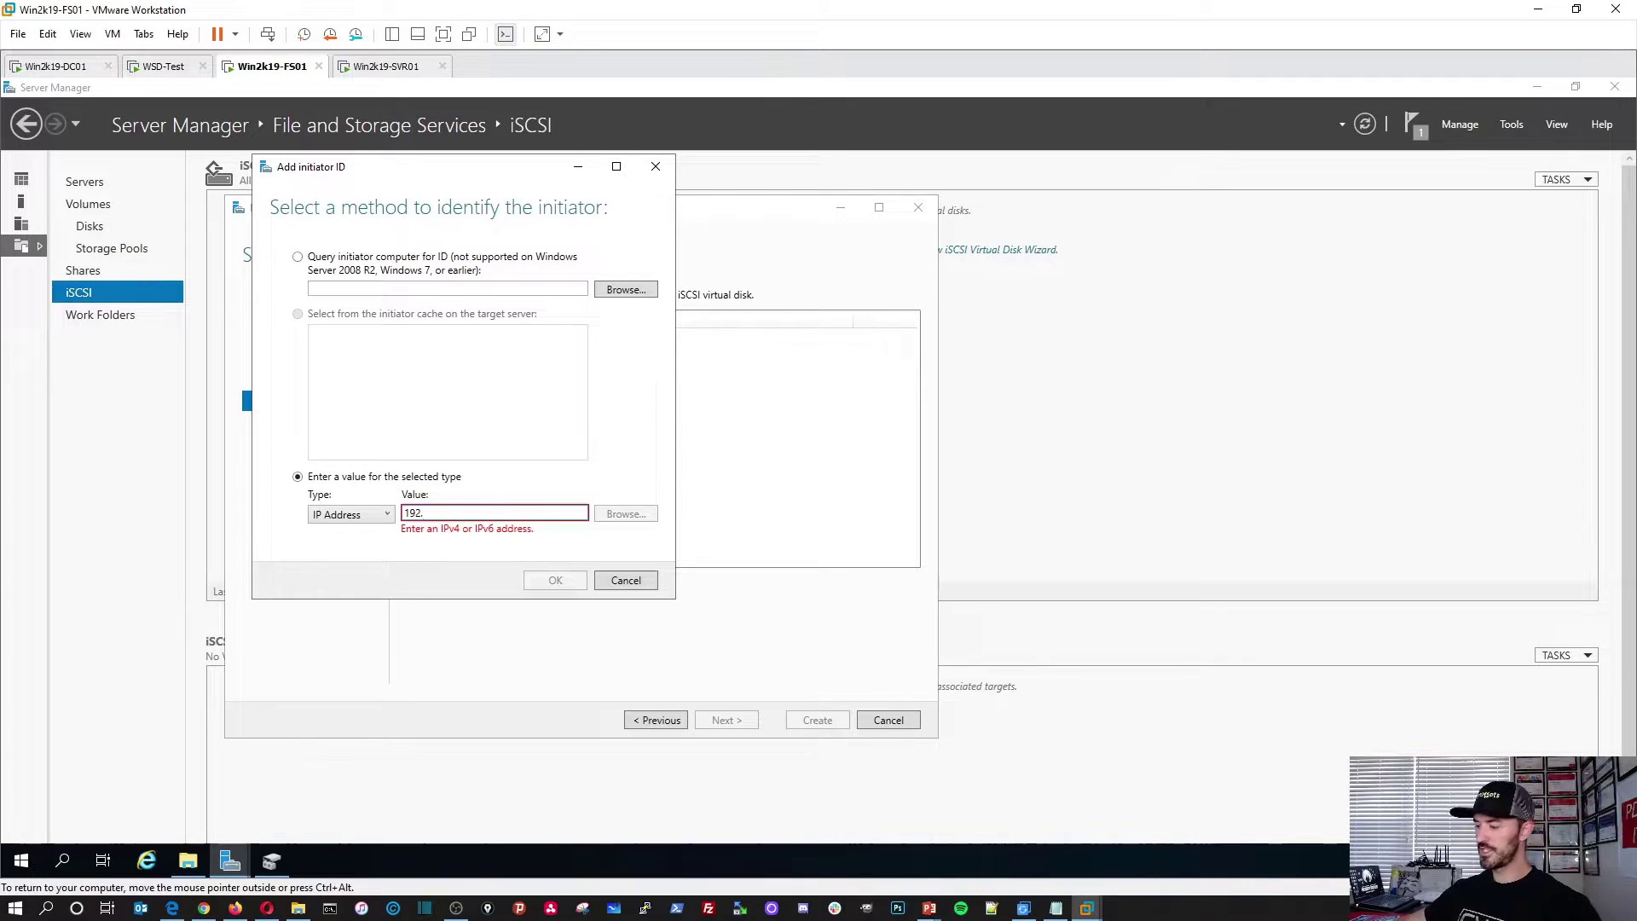
type(".168.50.207")
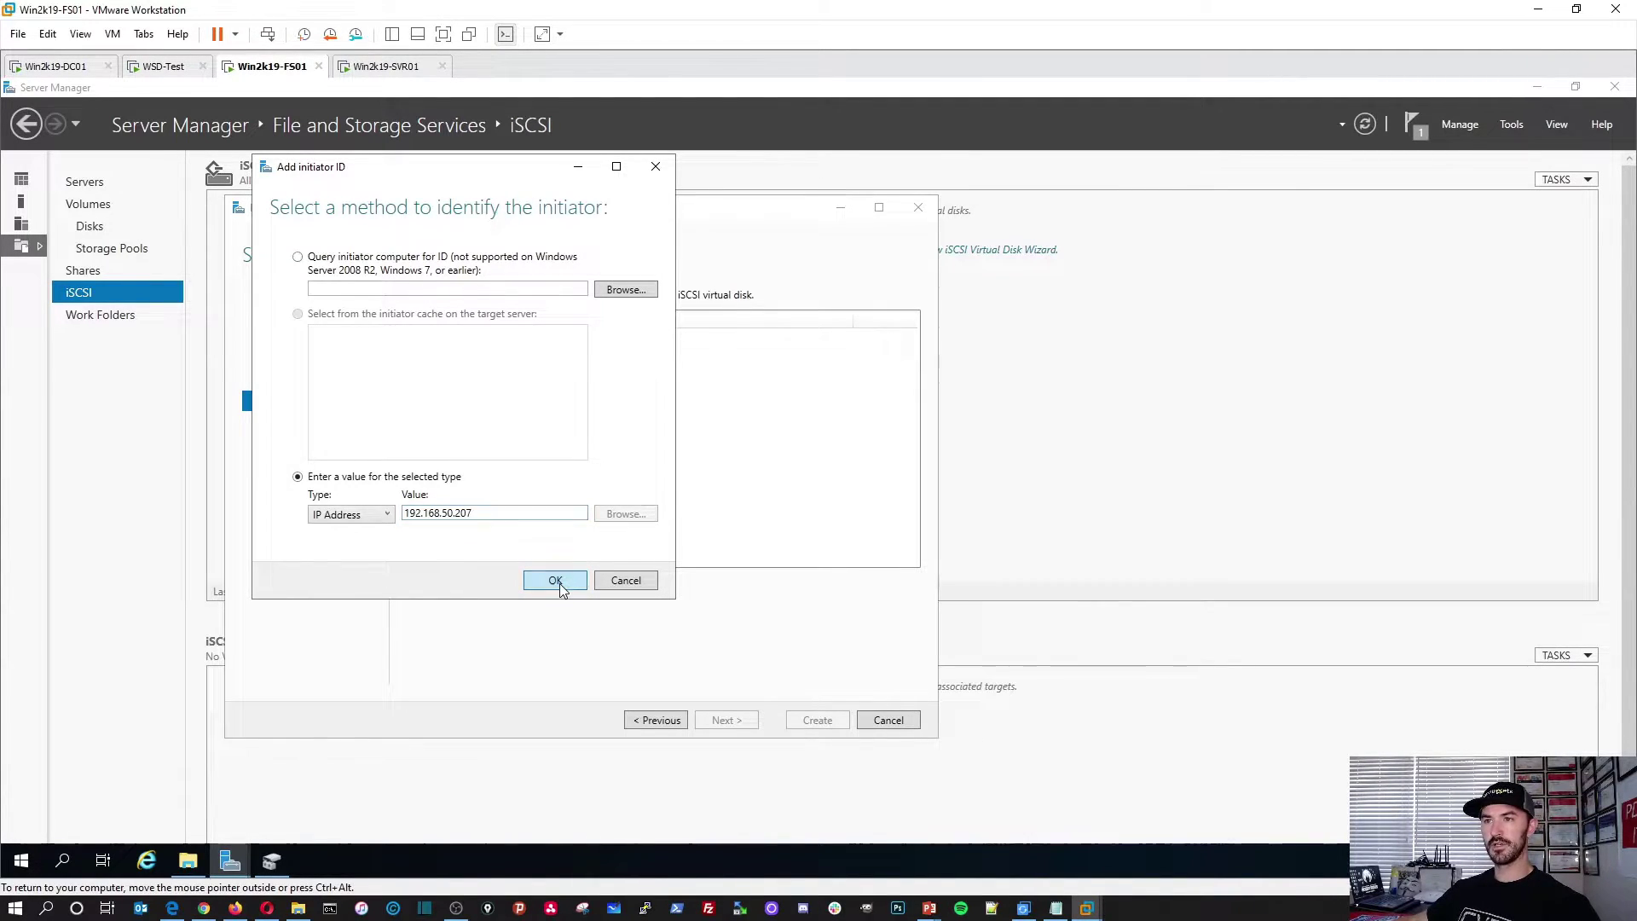
left_click(555, 580)
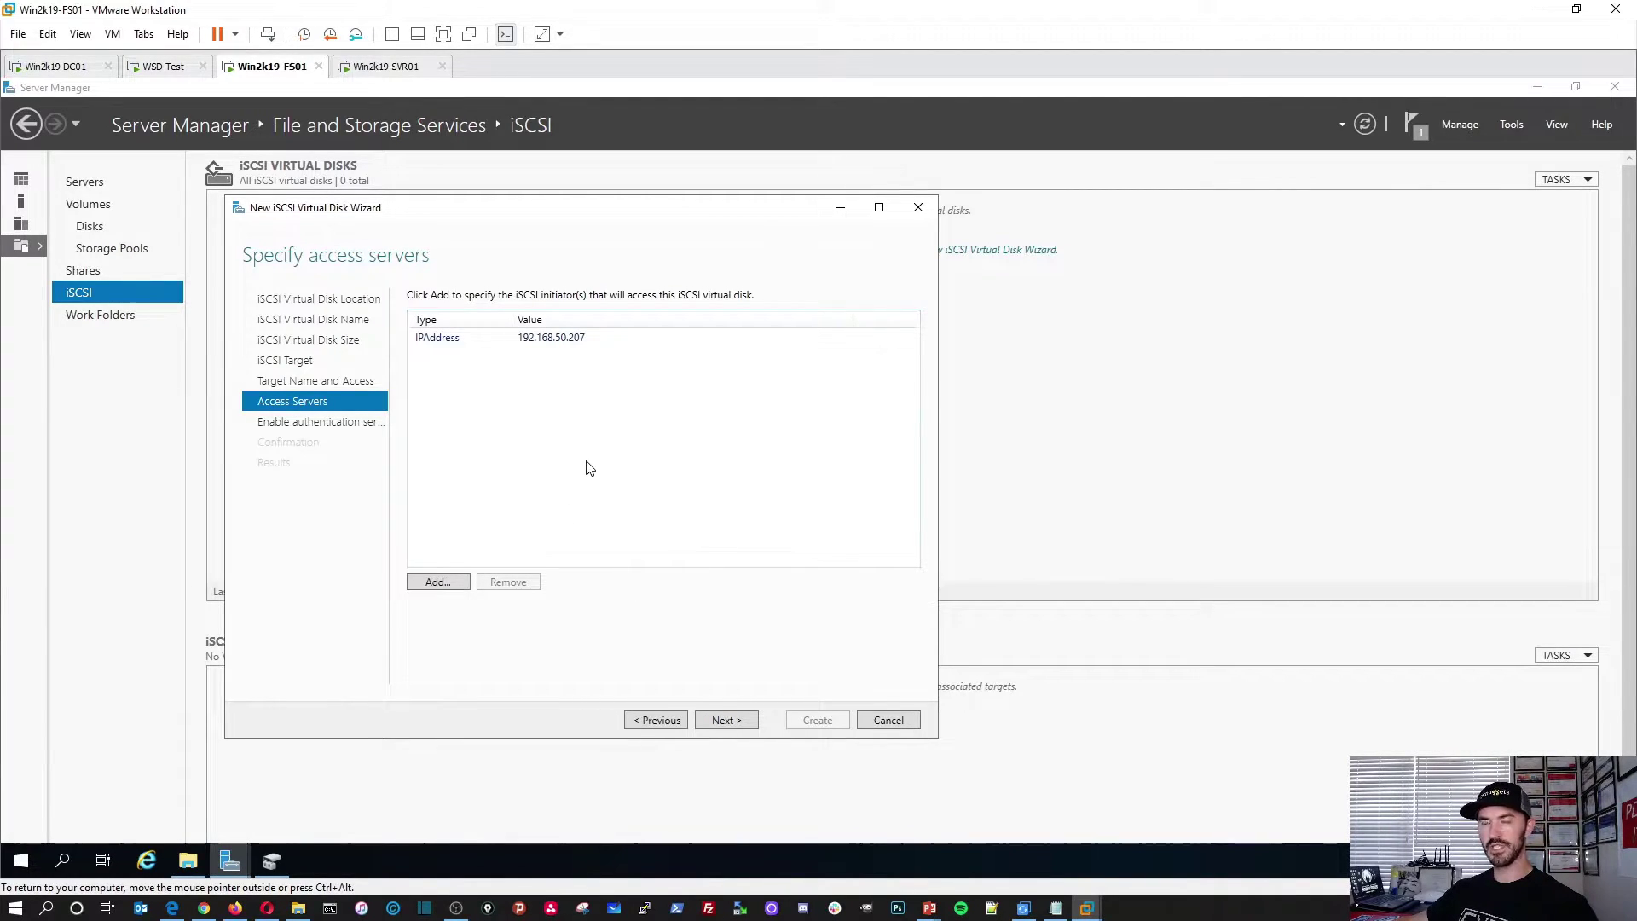
Step: Finish the wizard without CHAP, creating the iSCSI virtual disk and target
left_click(730, 720)
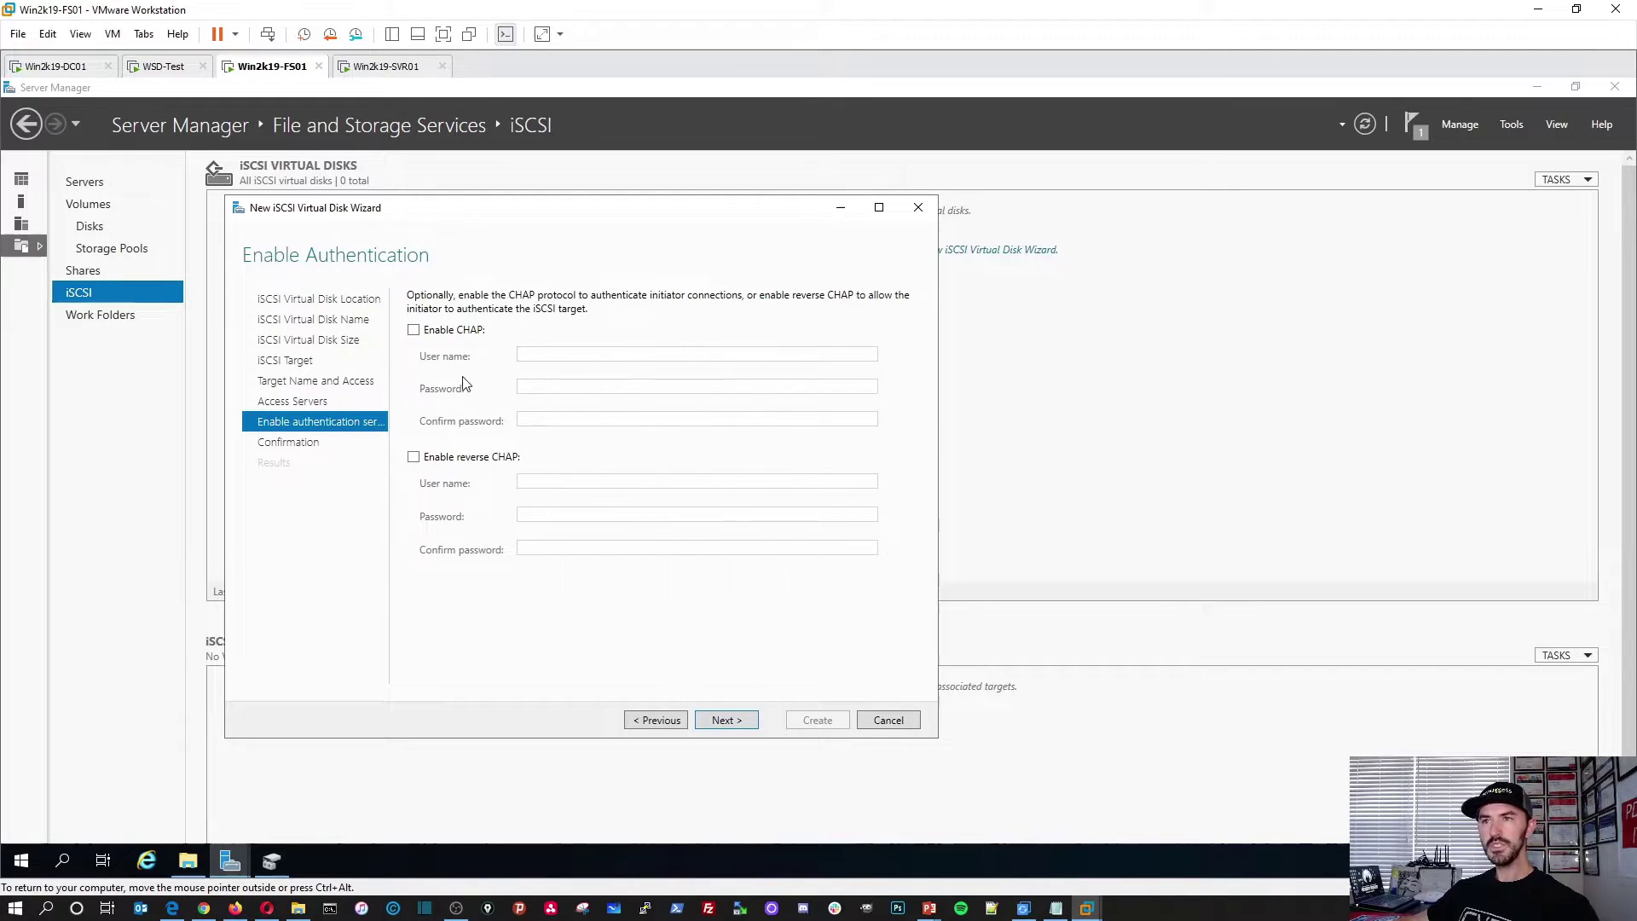
left_click(725, 721)
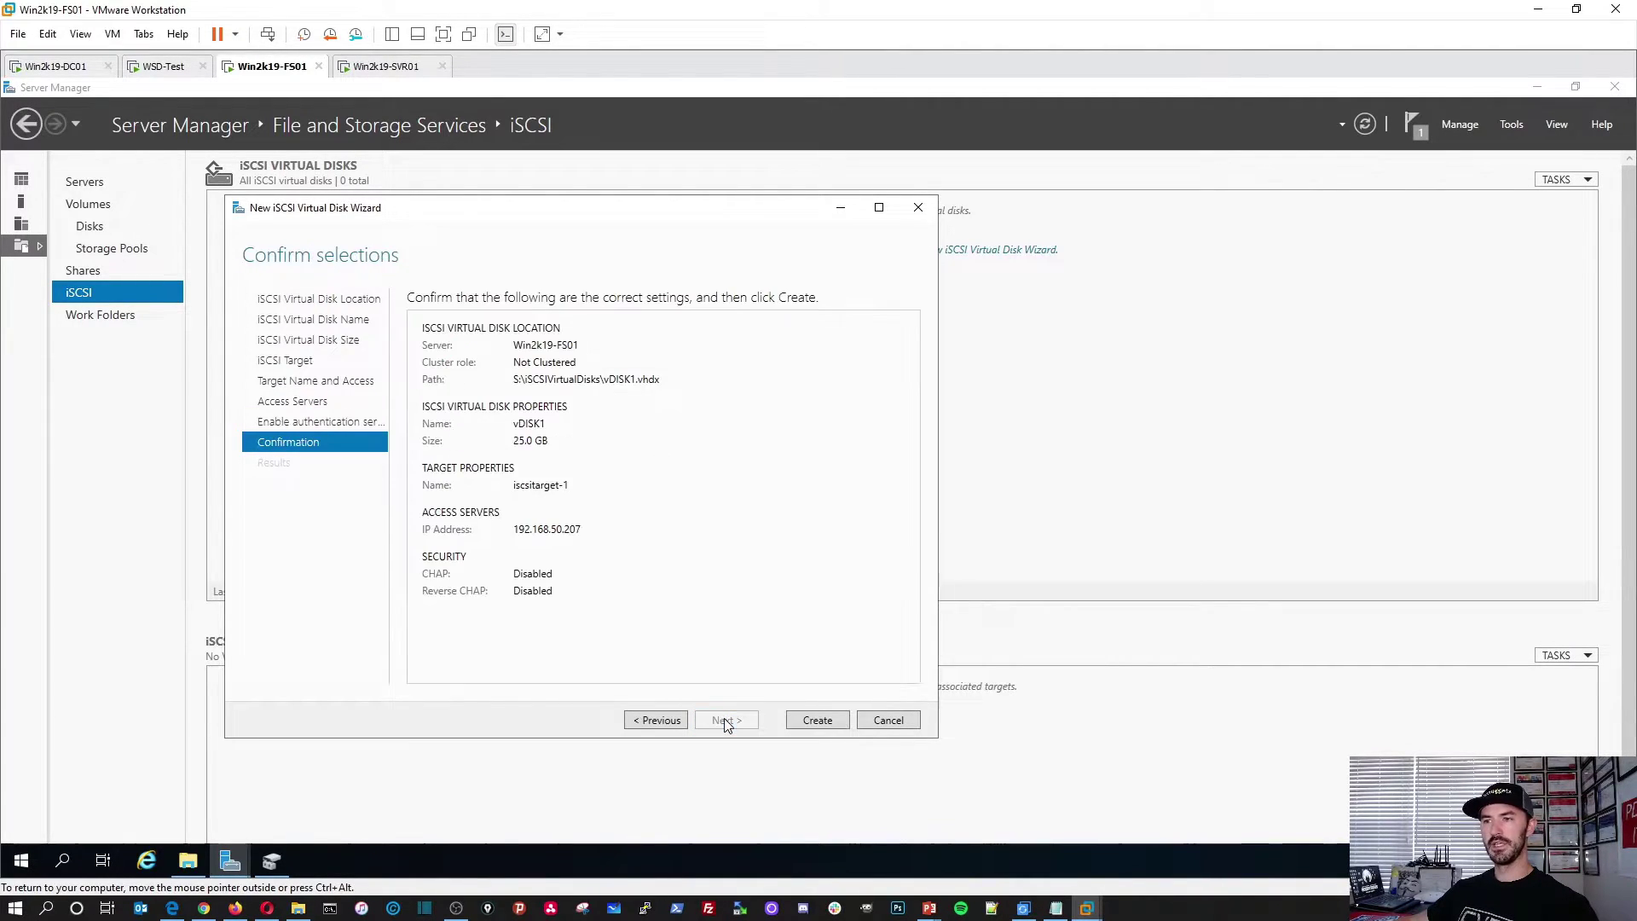
left_click(816, 720)
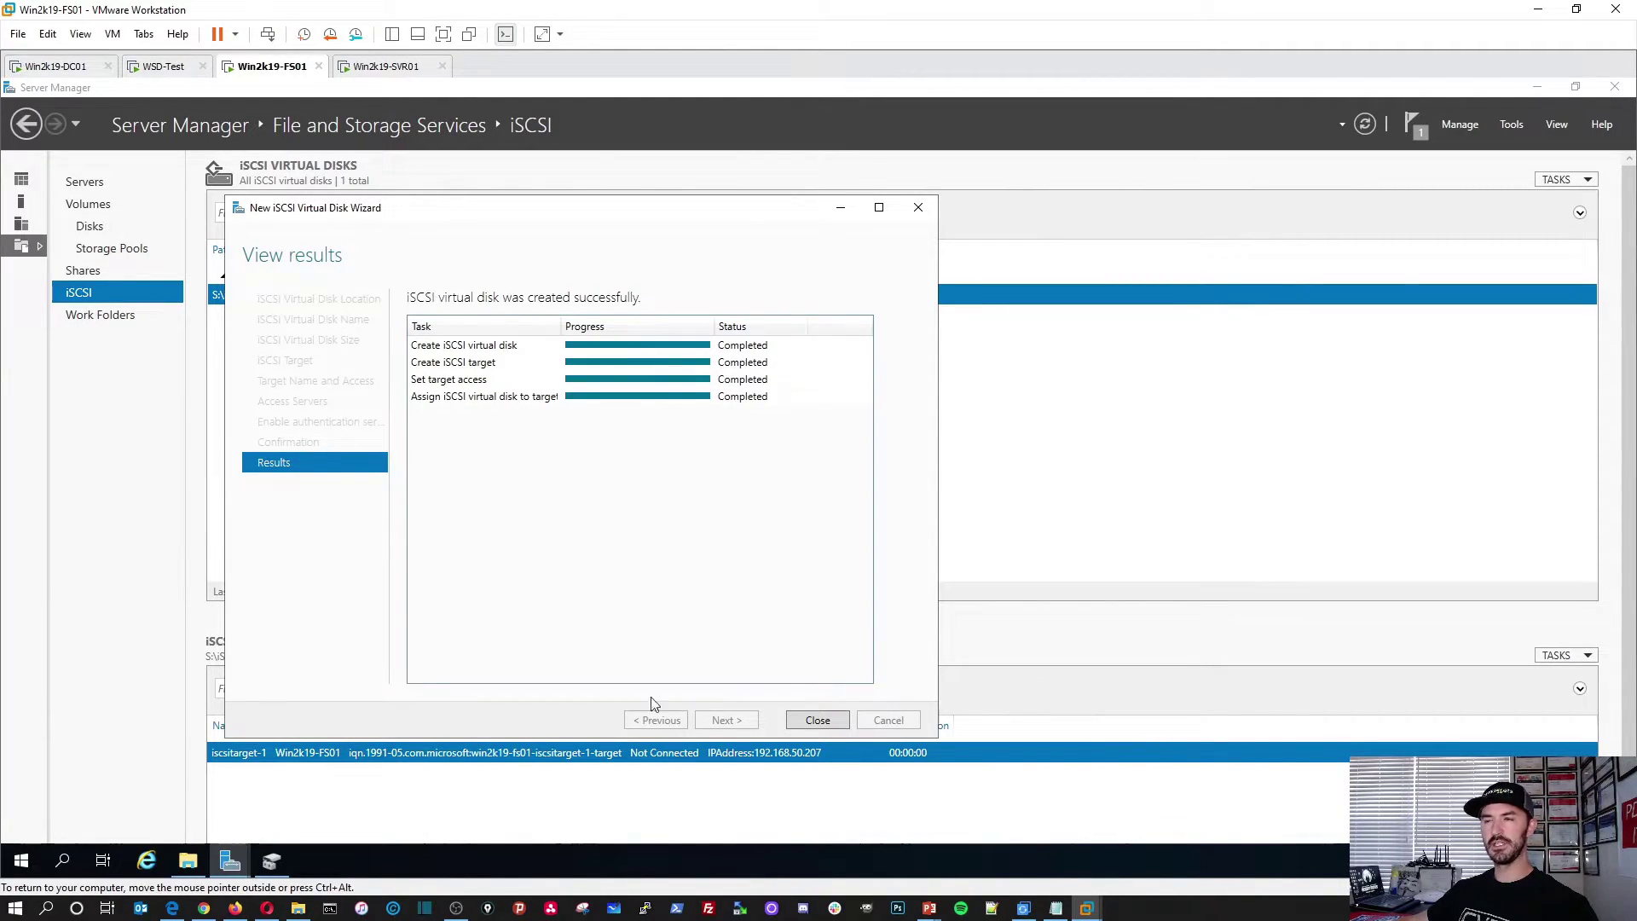
left_click(817, 720)
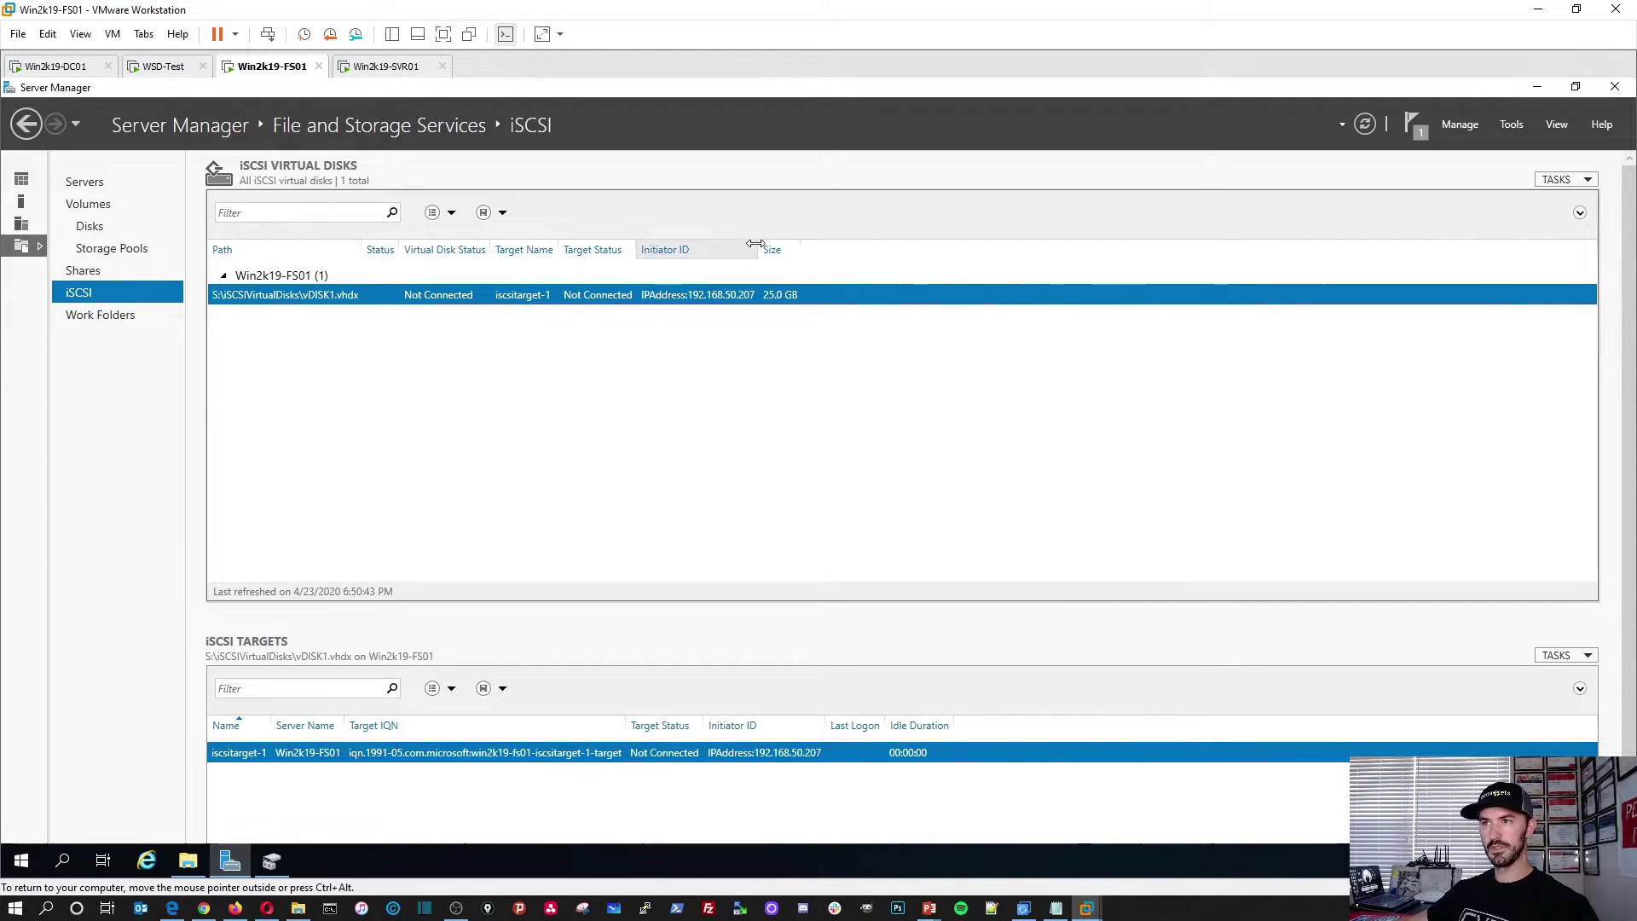
Step: Widen the Initiator ID and Target Status columns and sort the list by Target Status
left_click_drag(756, 244, 831, 244)
left_click_drag(635, 244, 749, 244)
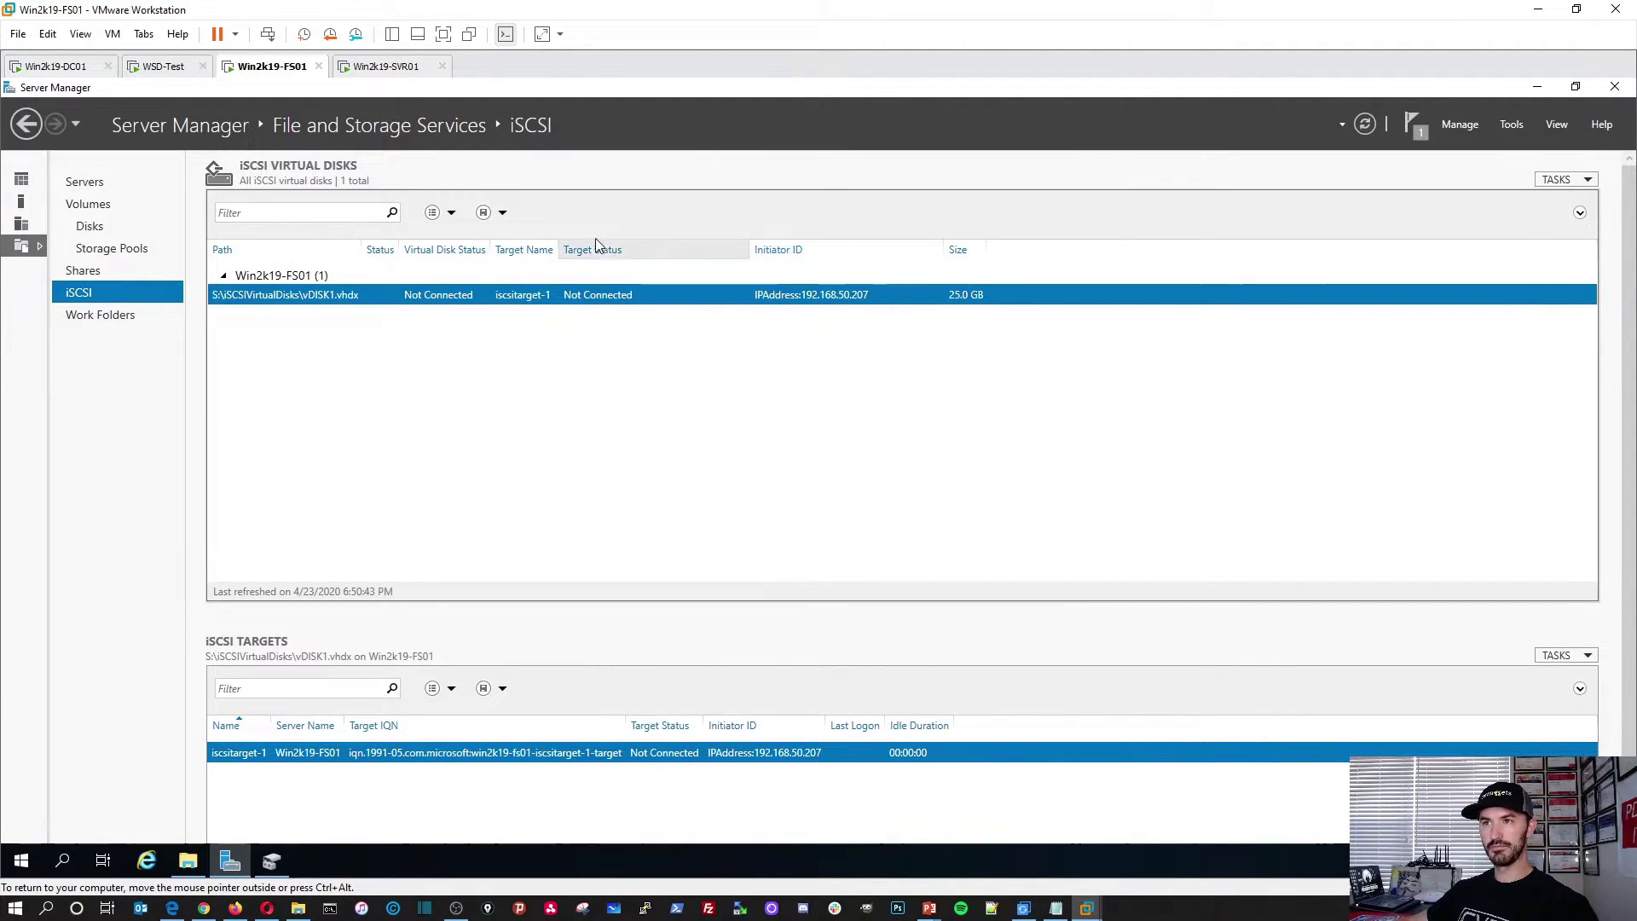
left_click(567, 245)
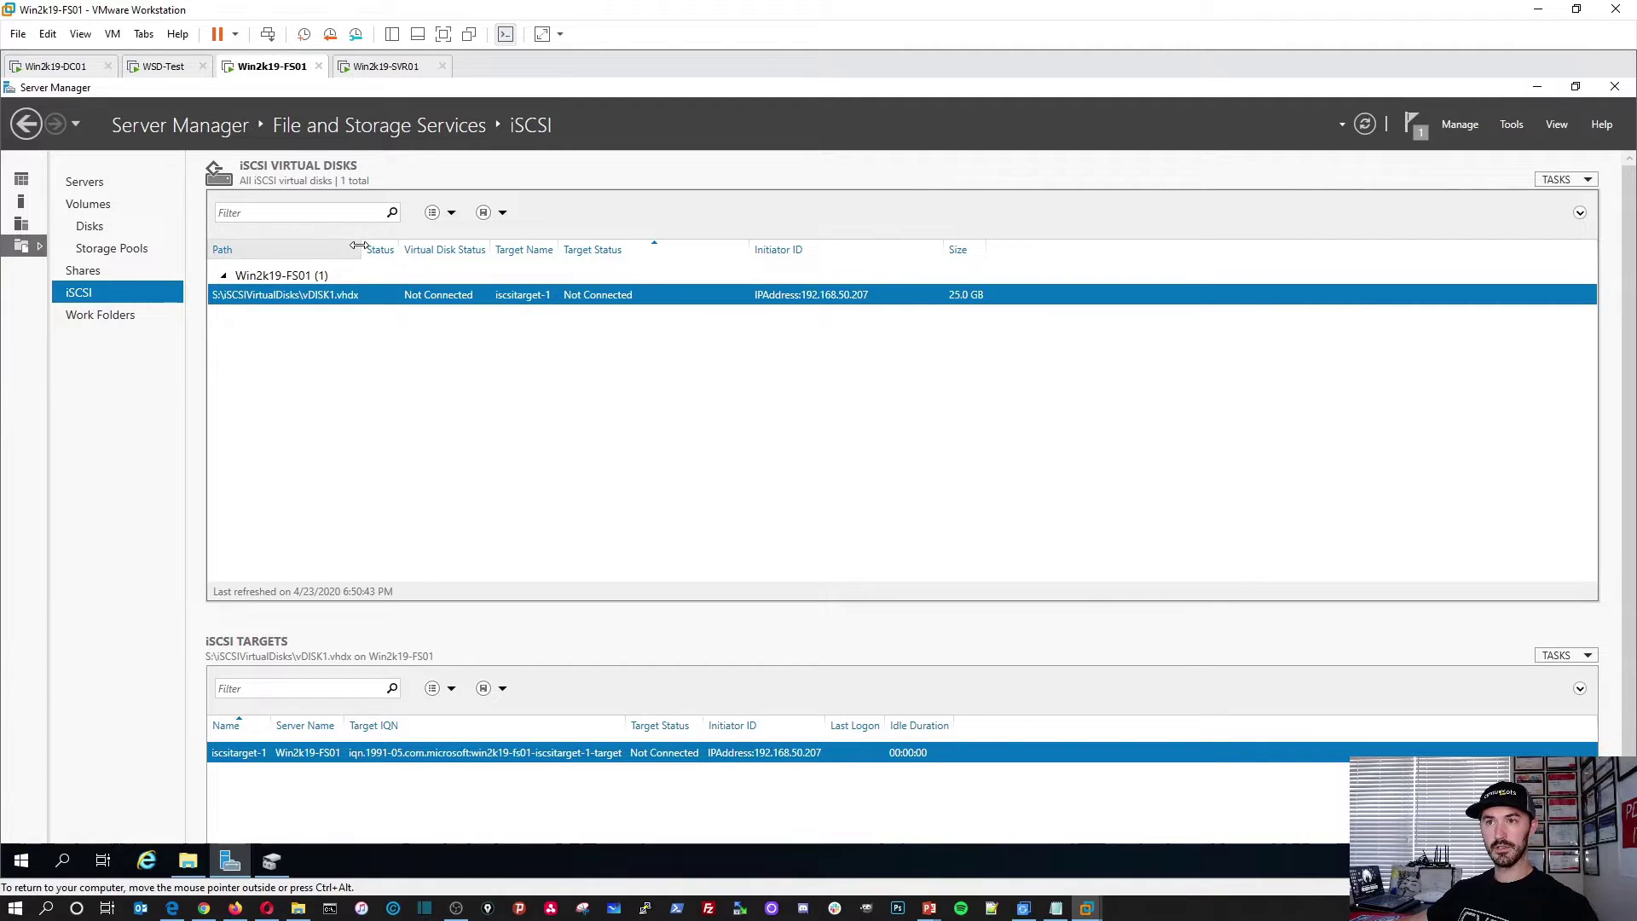
Step: Check that vDISK1 is in S:\iSCSIVirtualDisks on FS01, then return to SVR01
left_click(188, 861)
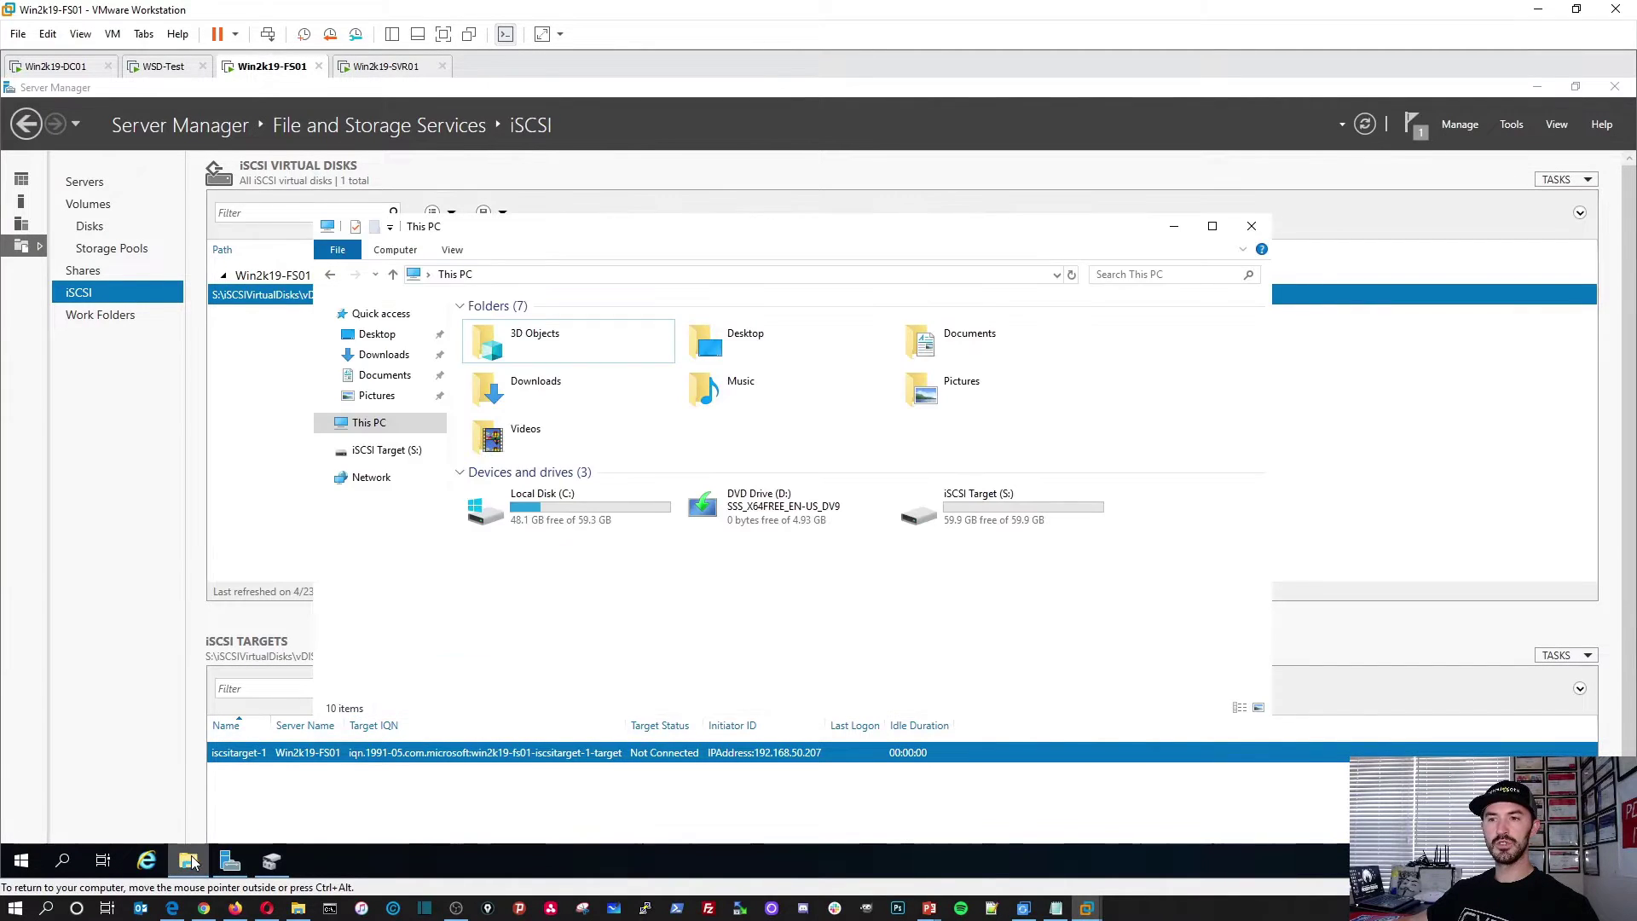
double_click(989, 505)
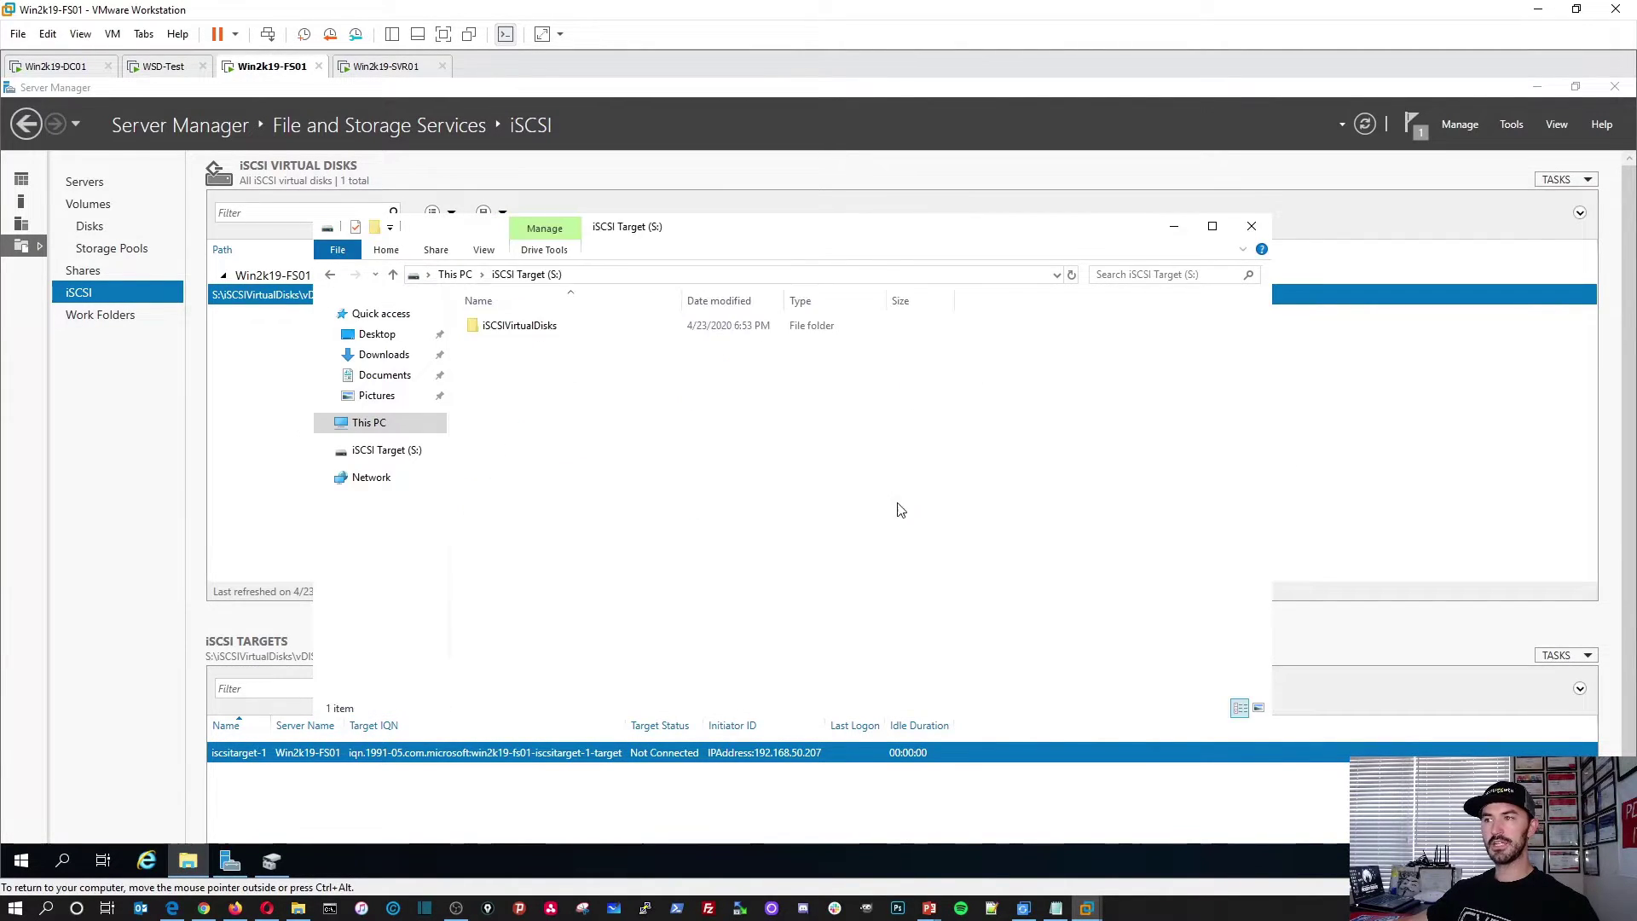
double_click(524, 332)
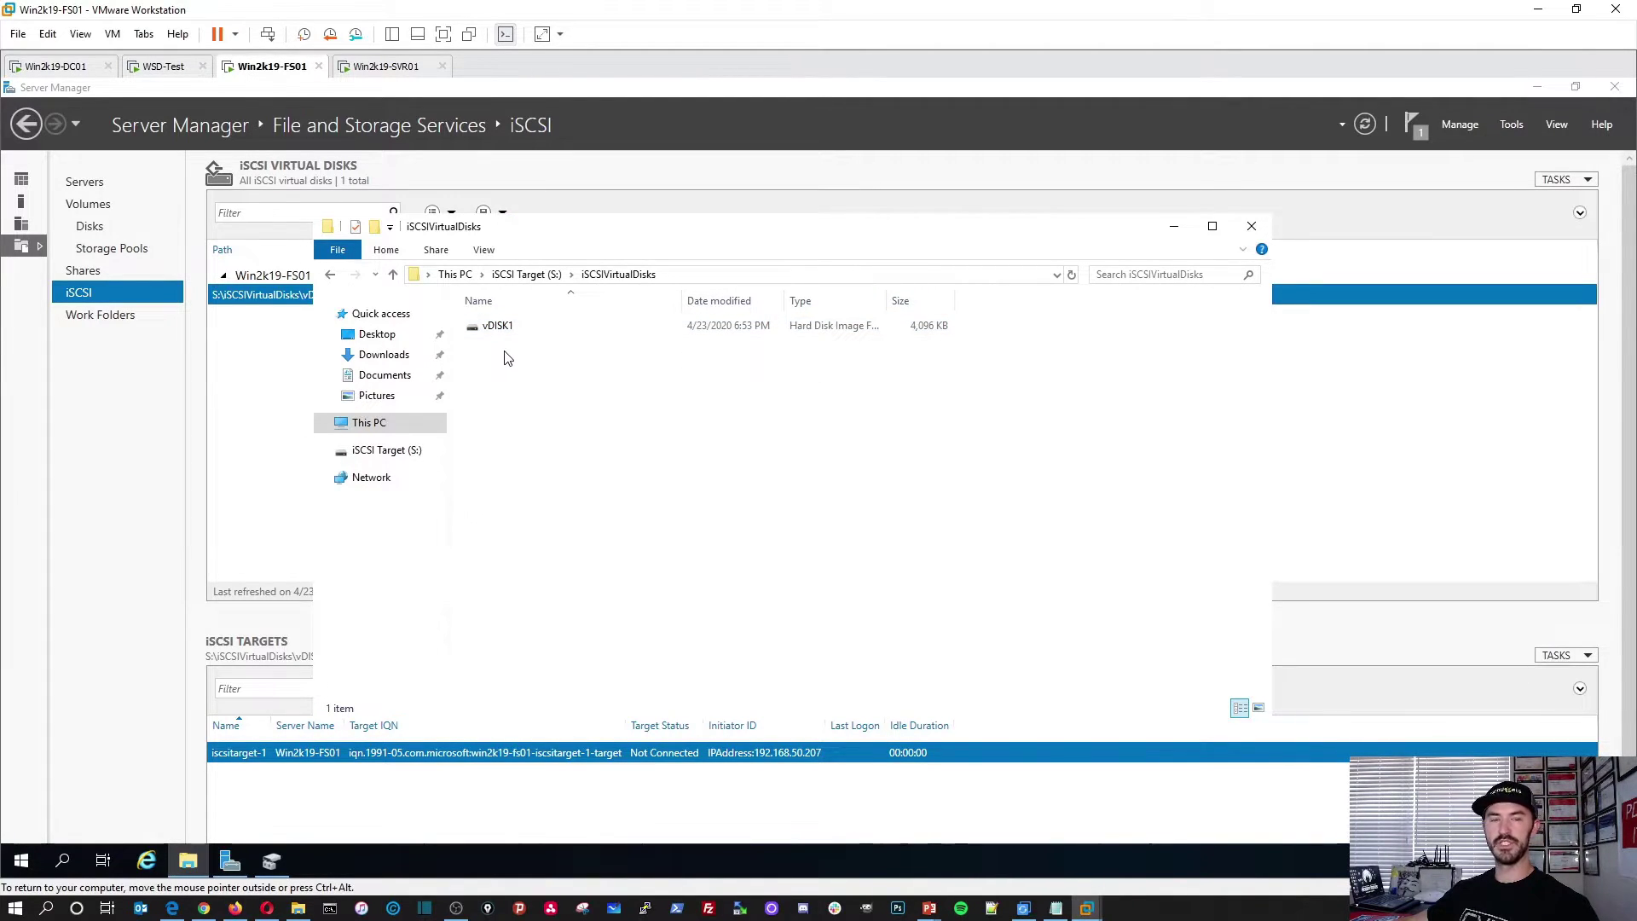
left_click(1174, 230)
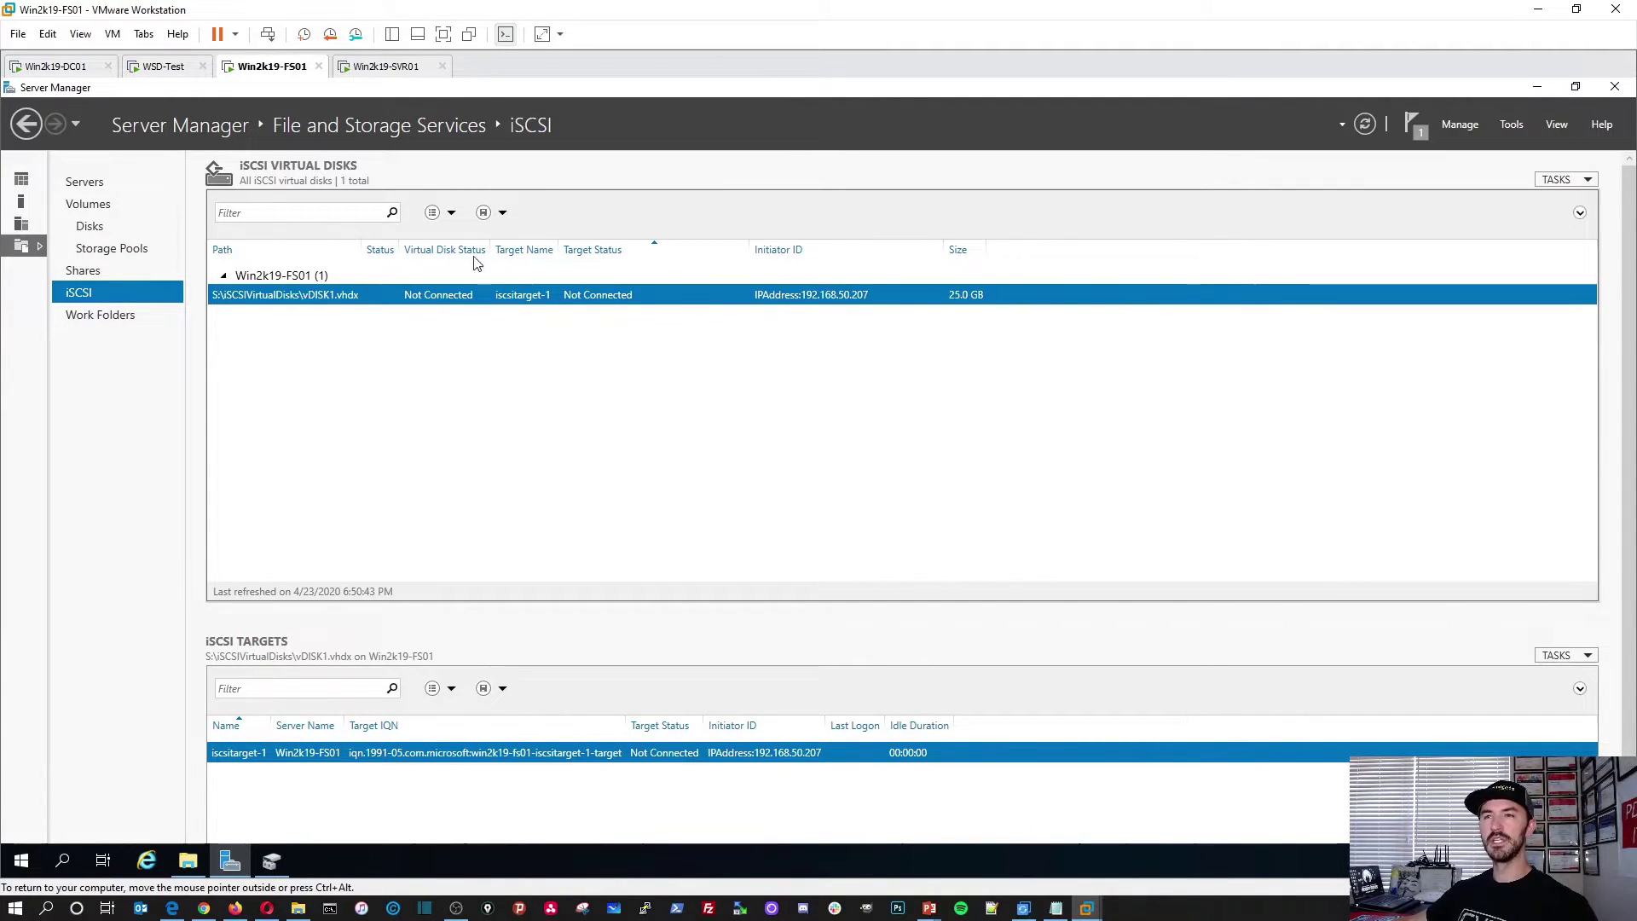
left_click(383, 68)
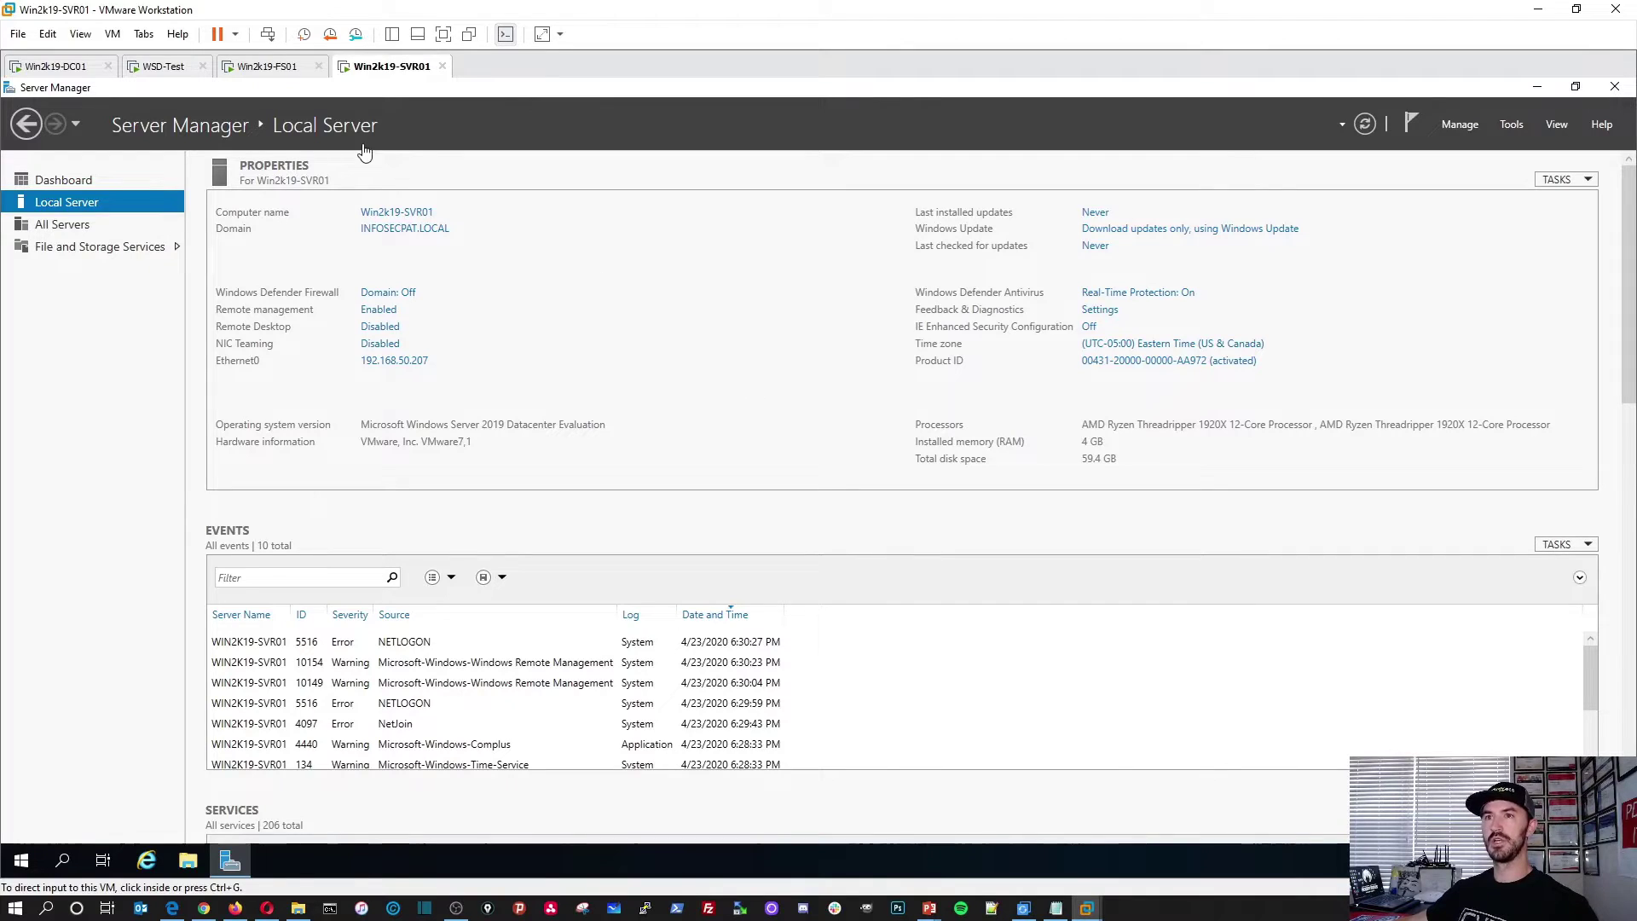
Step: Launch iSCSI Initiator from Server Manager Tools, agreeing to start the Microsoft iSCSI service
left_click(1513, 127)
left_click(1513, 128)
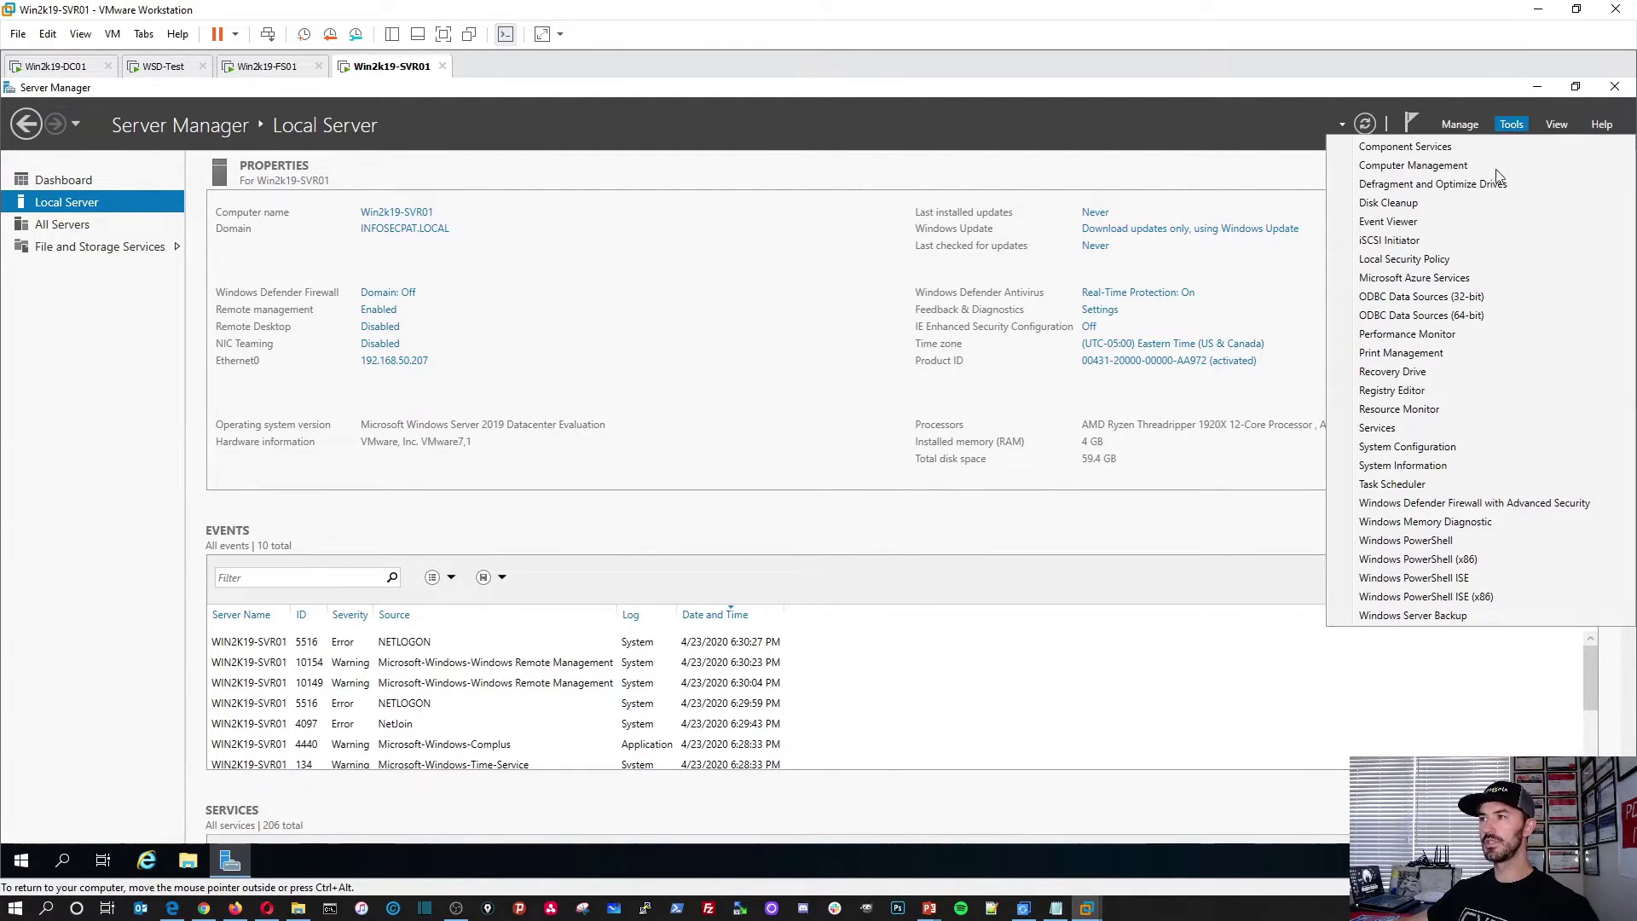
left_click(1411, 245)
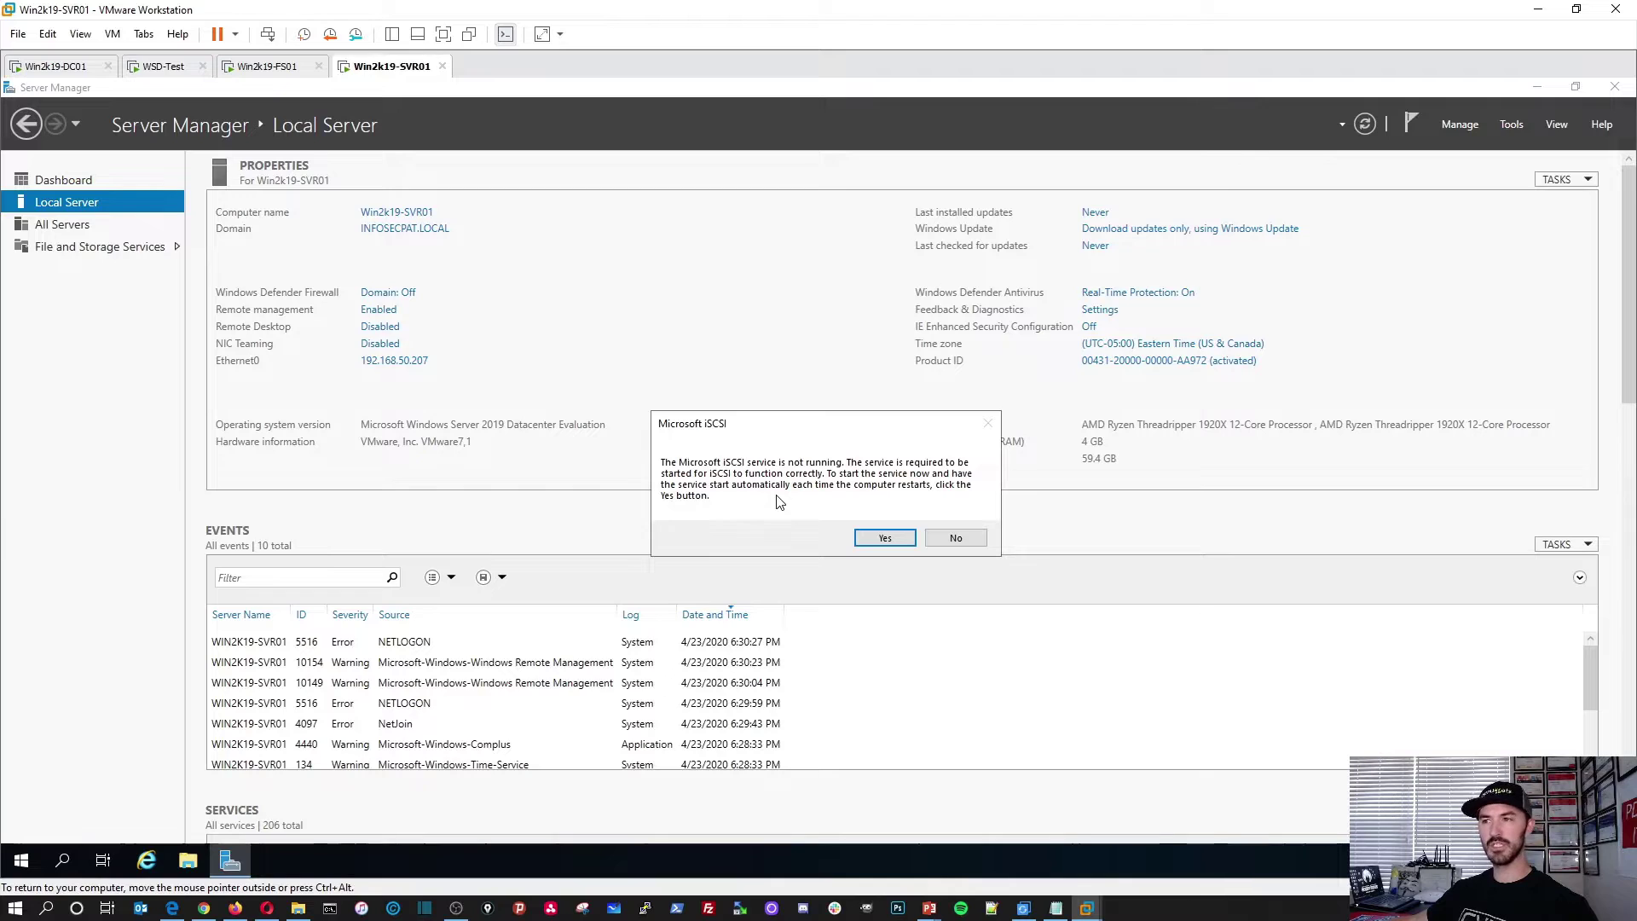
left_click(884, 539)
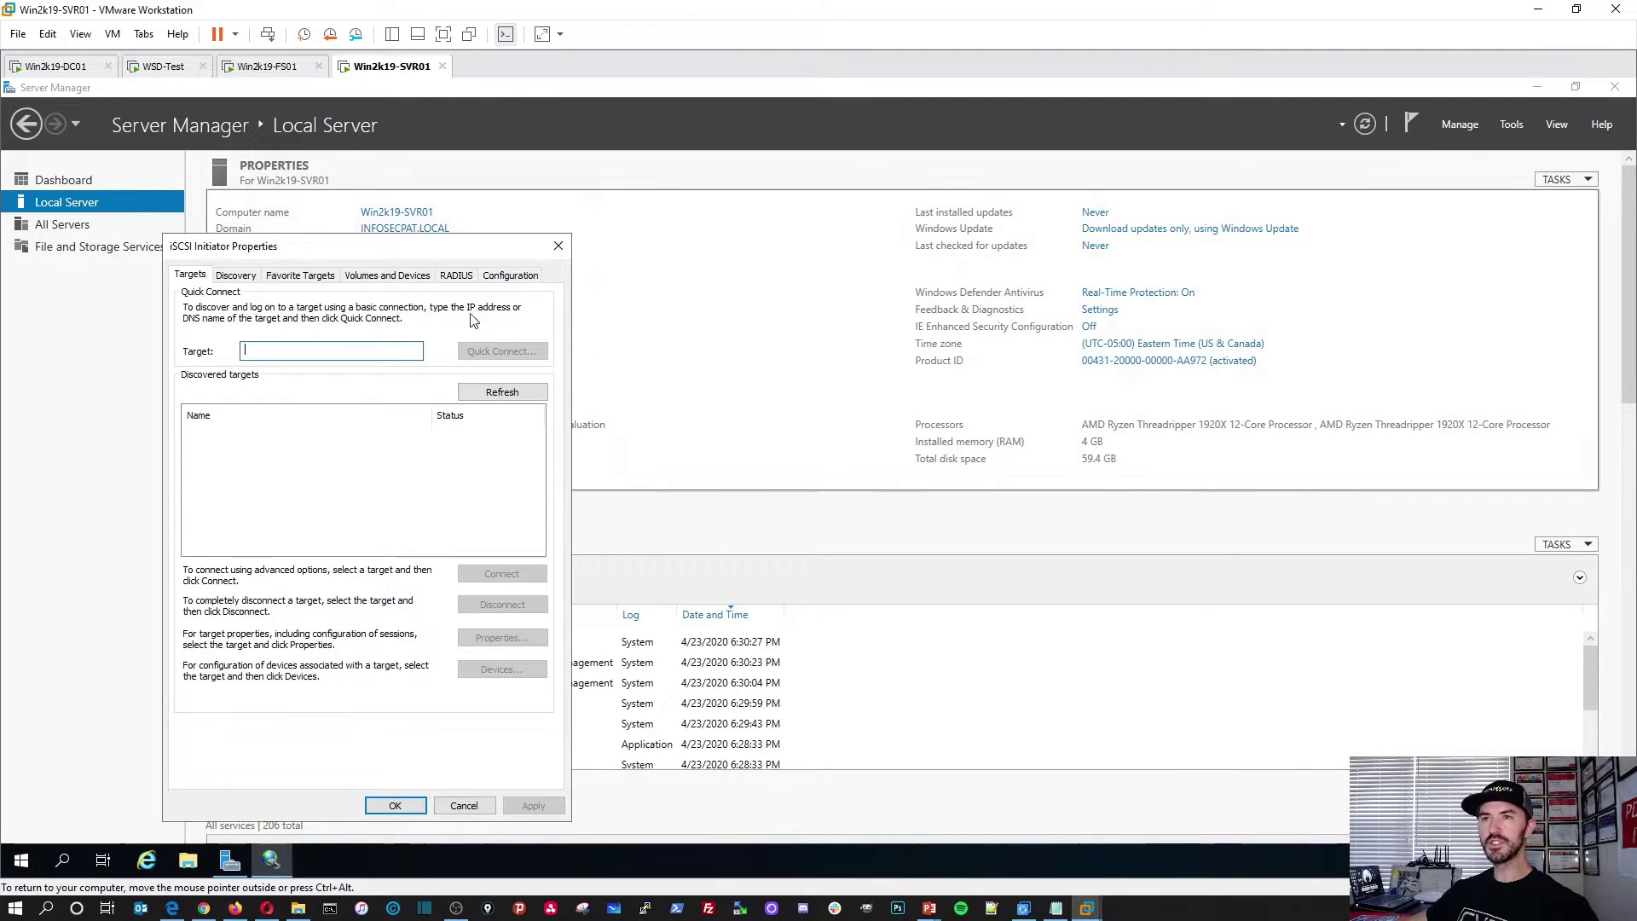
left_click_drag(373, 251, 692, 253)
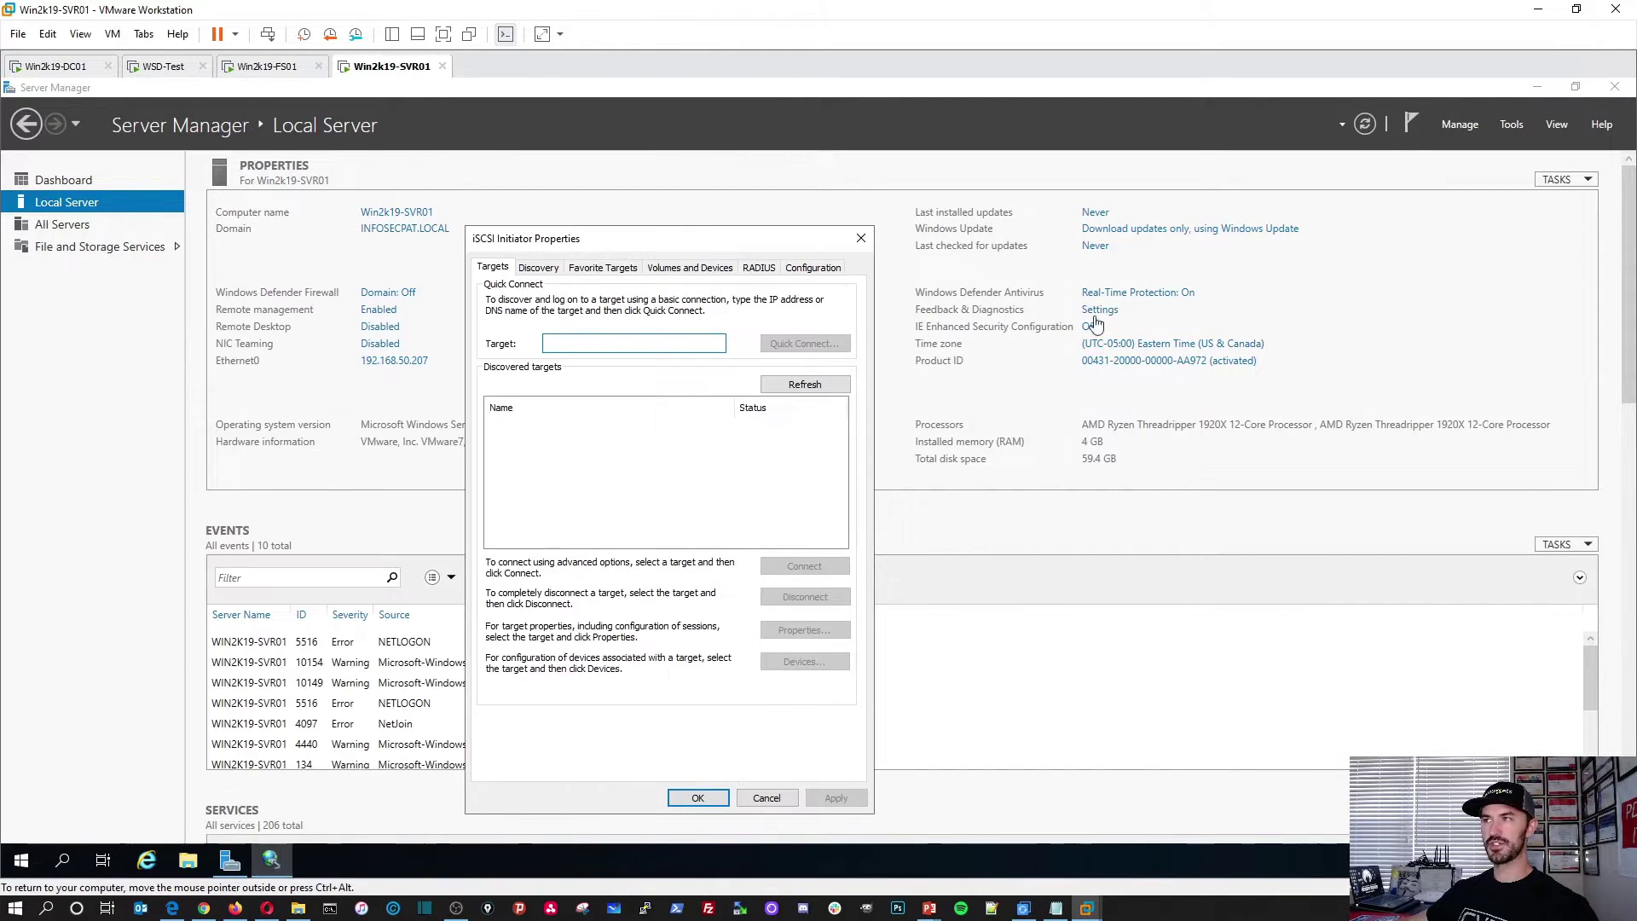
left_click(1536, 88)
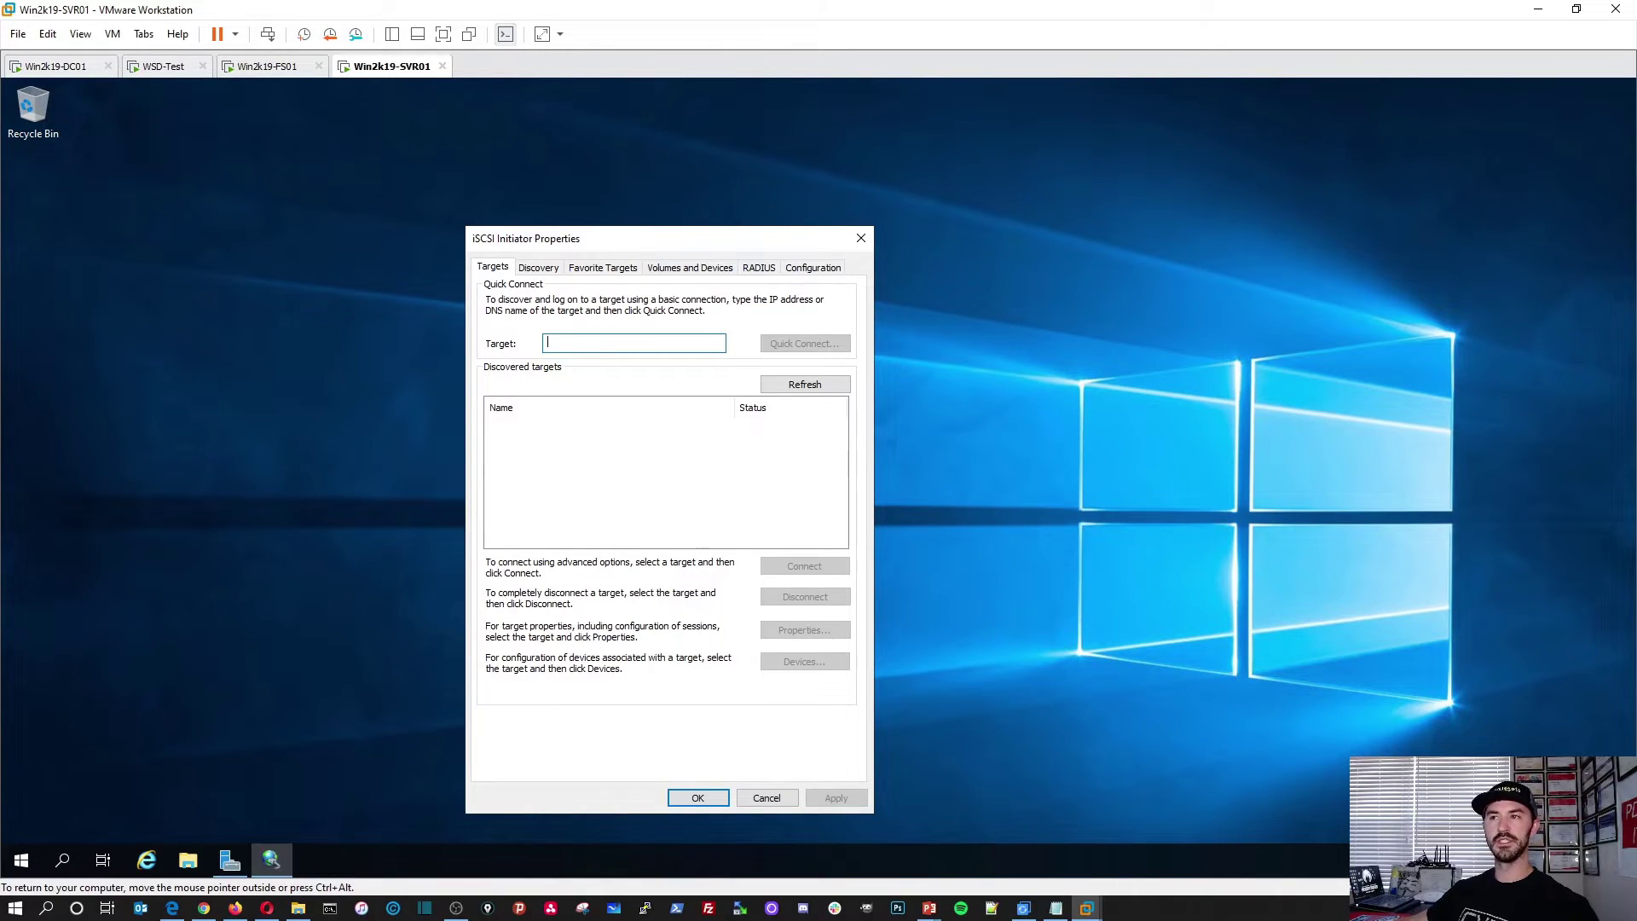
Step: Show FS01's Local Server page, then go back to SVR01's iSCSI Initiator window
left_click(267, 65)
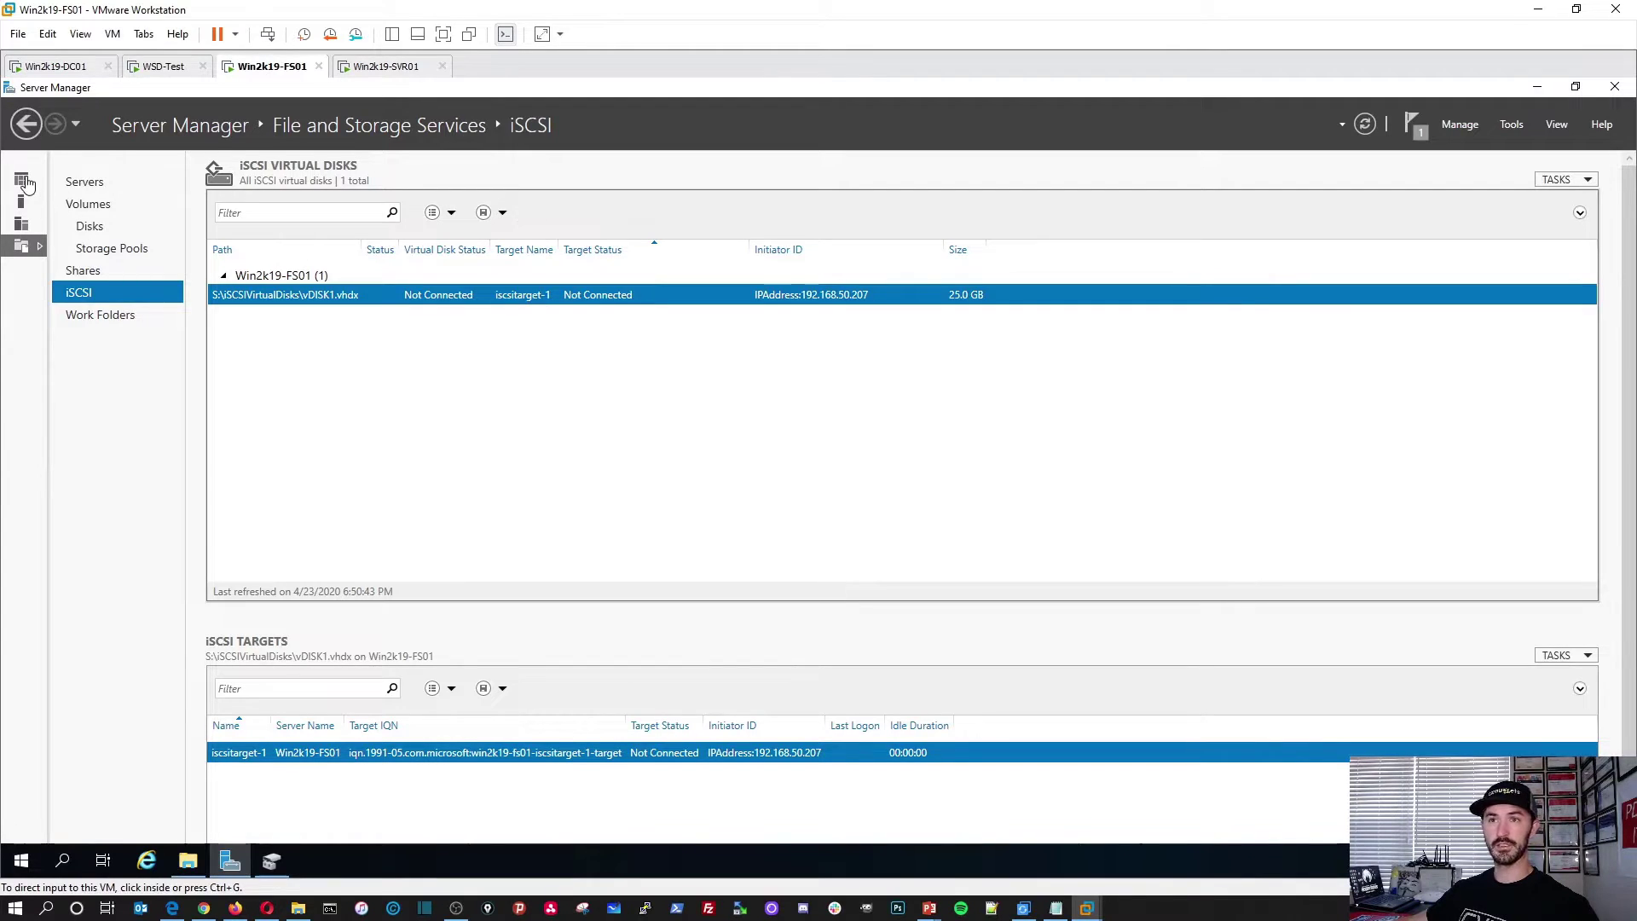
key("alt+Tab")
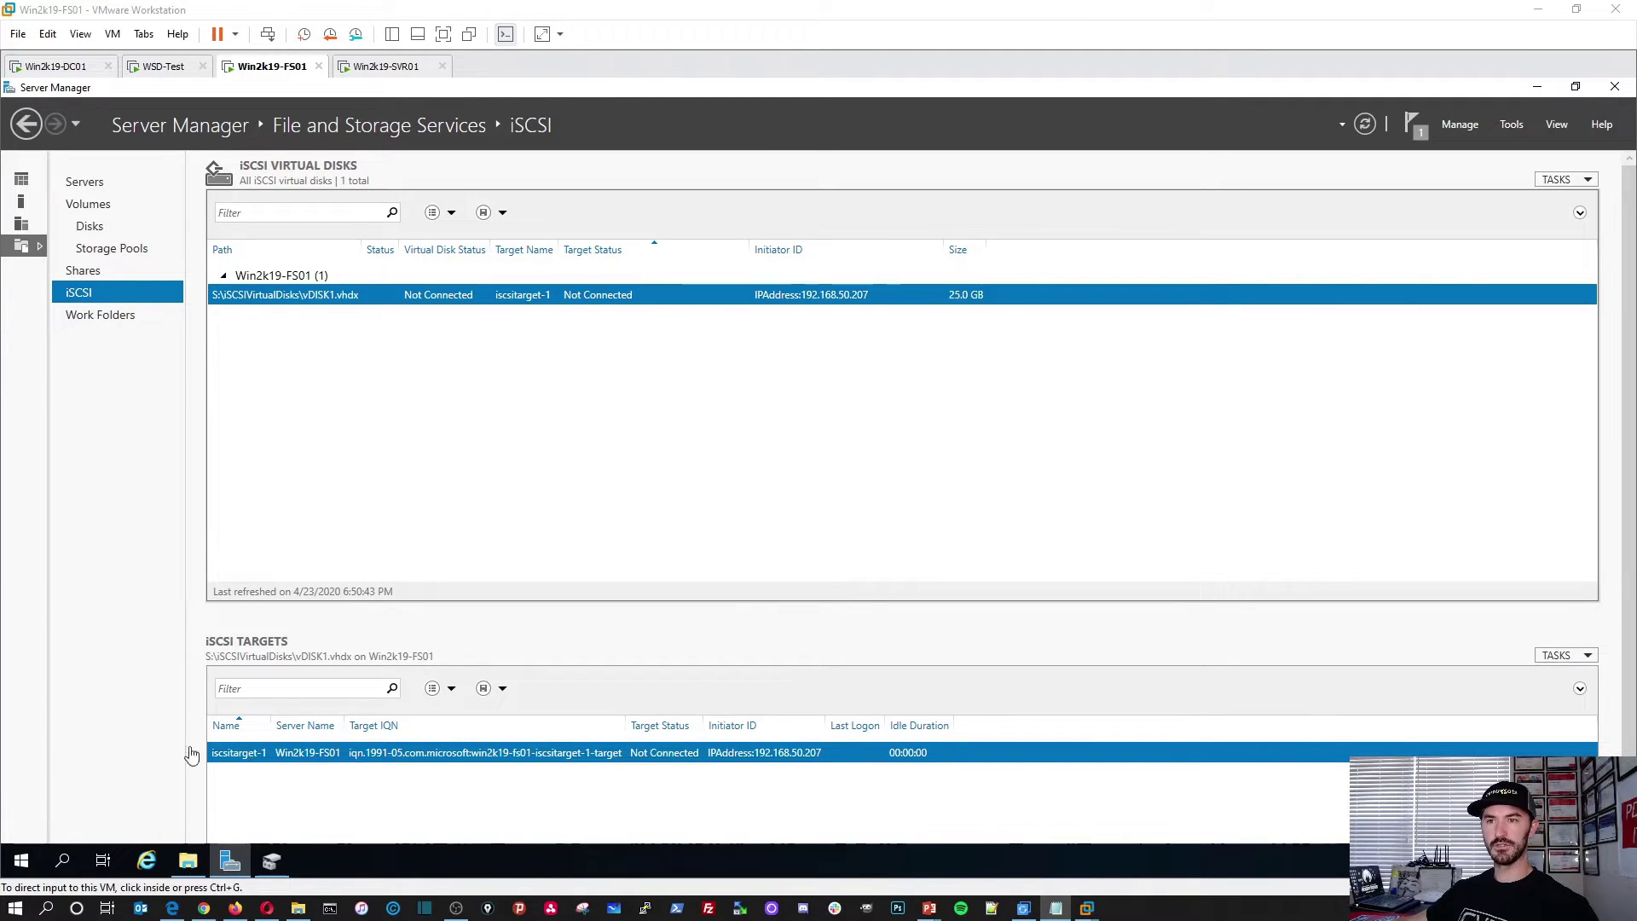
left_click(34, 189)
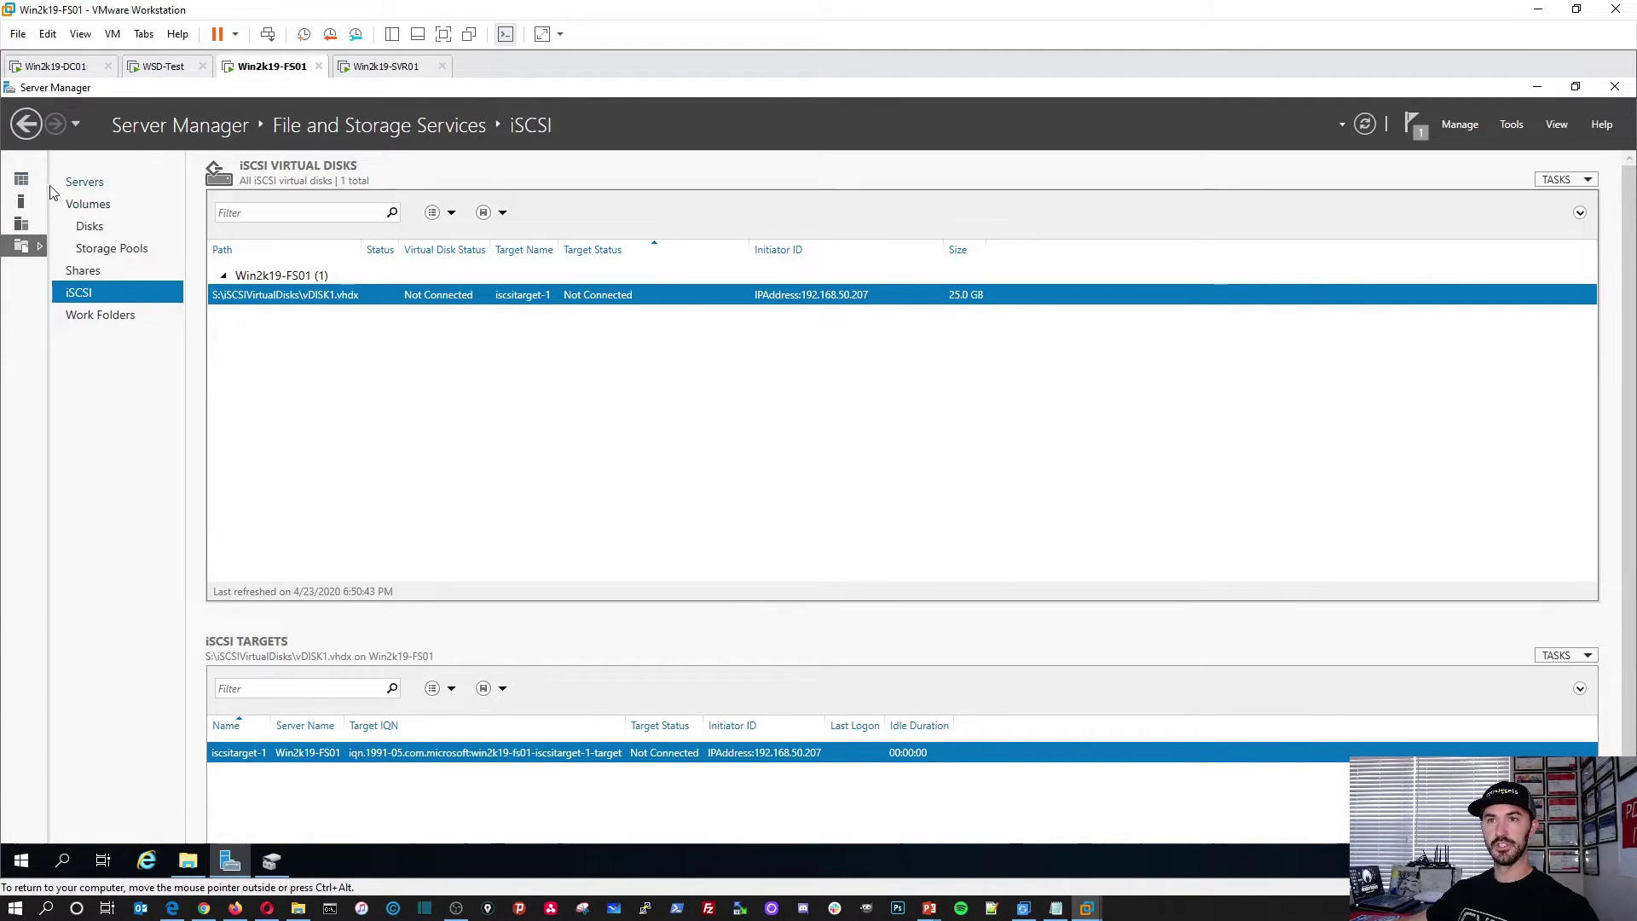
left_click(21, 179)
left_click(66, 202)
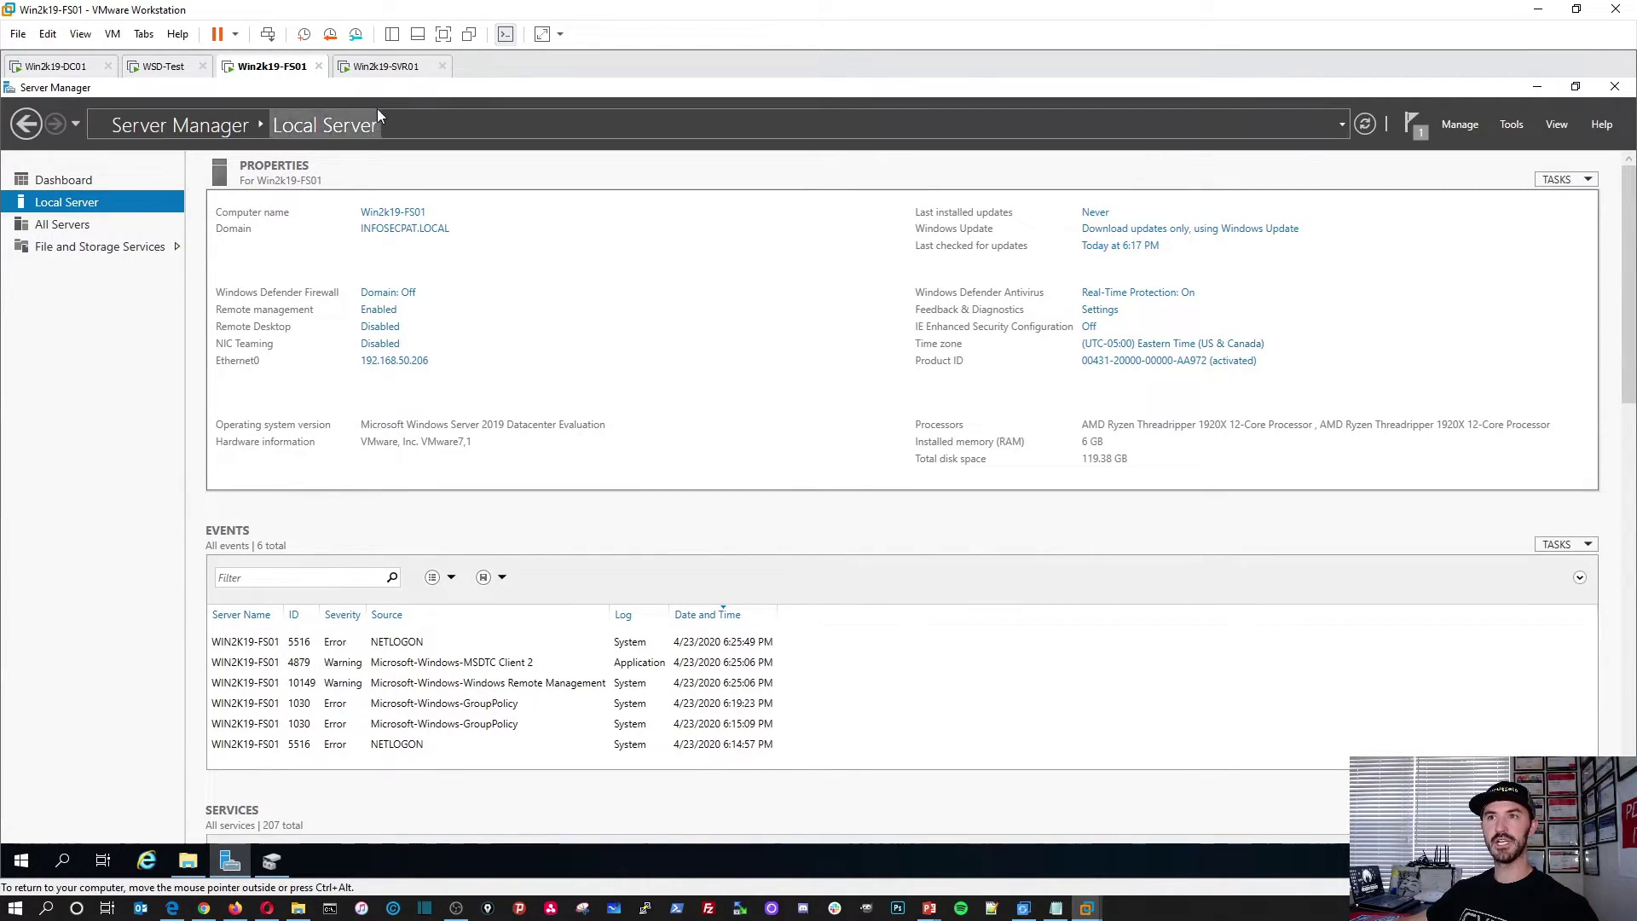
left_click(386, 66)
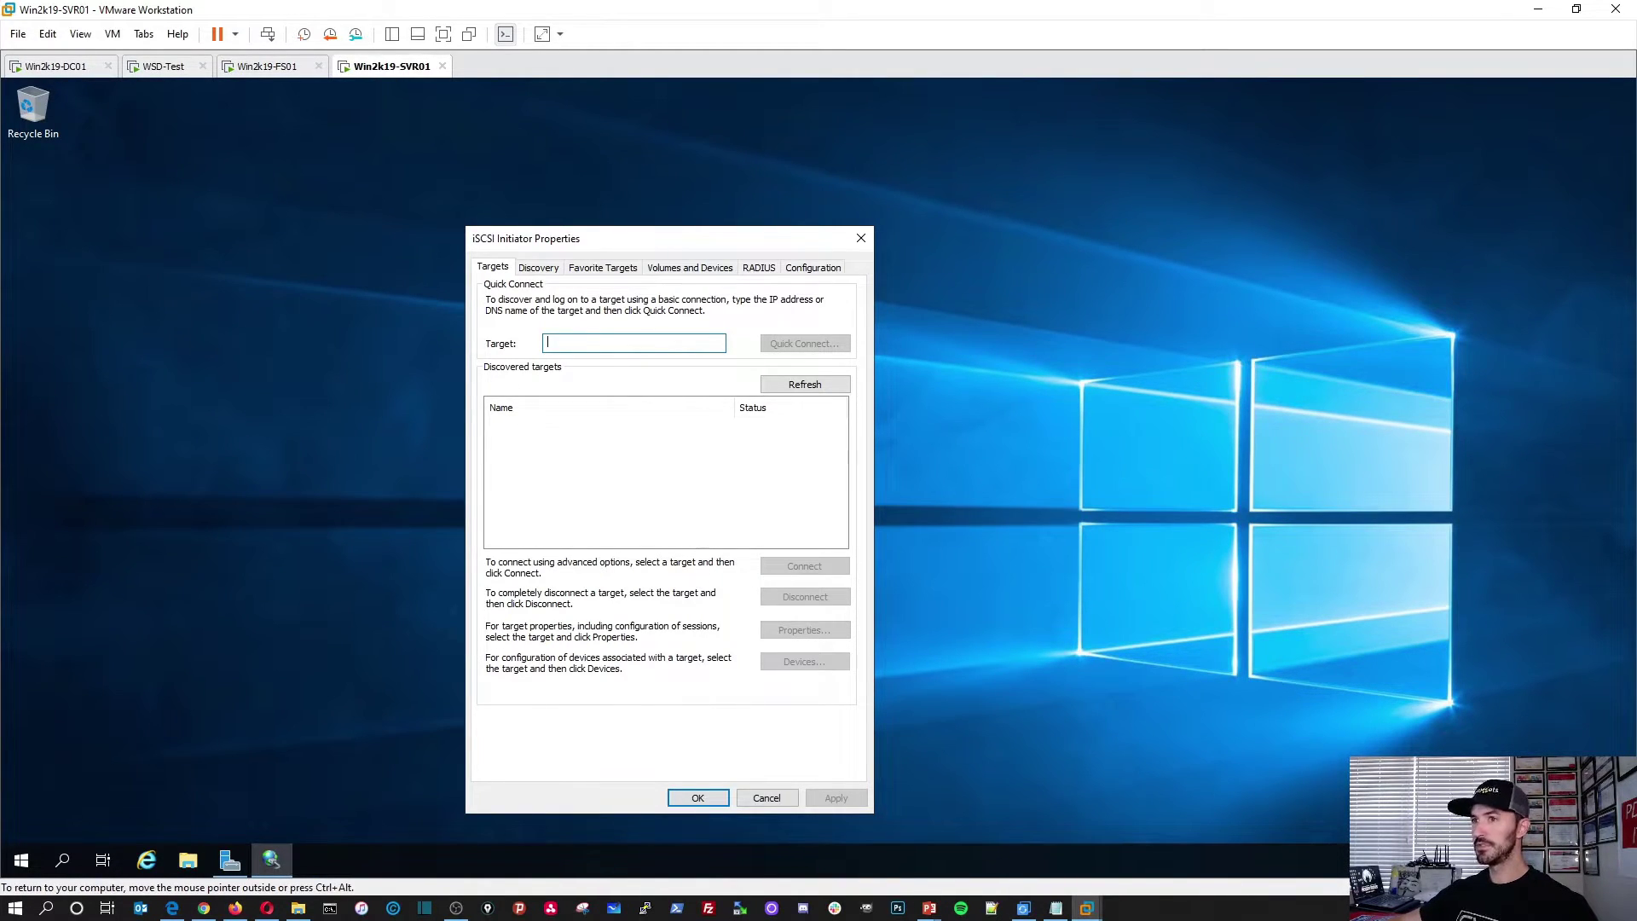
Step: Quick Connect to the FS01 target at 192.168.50.206
type("192.168.50.206")
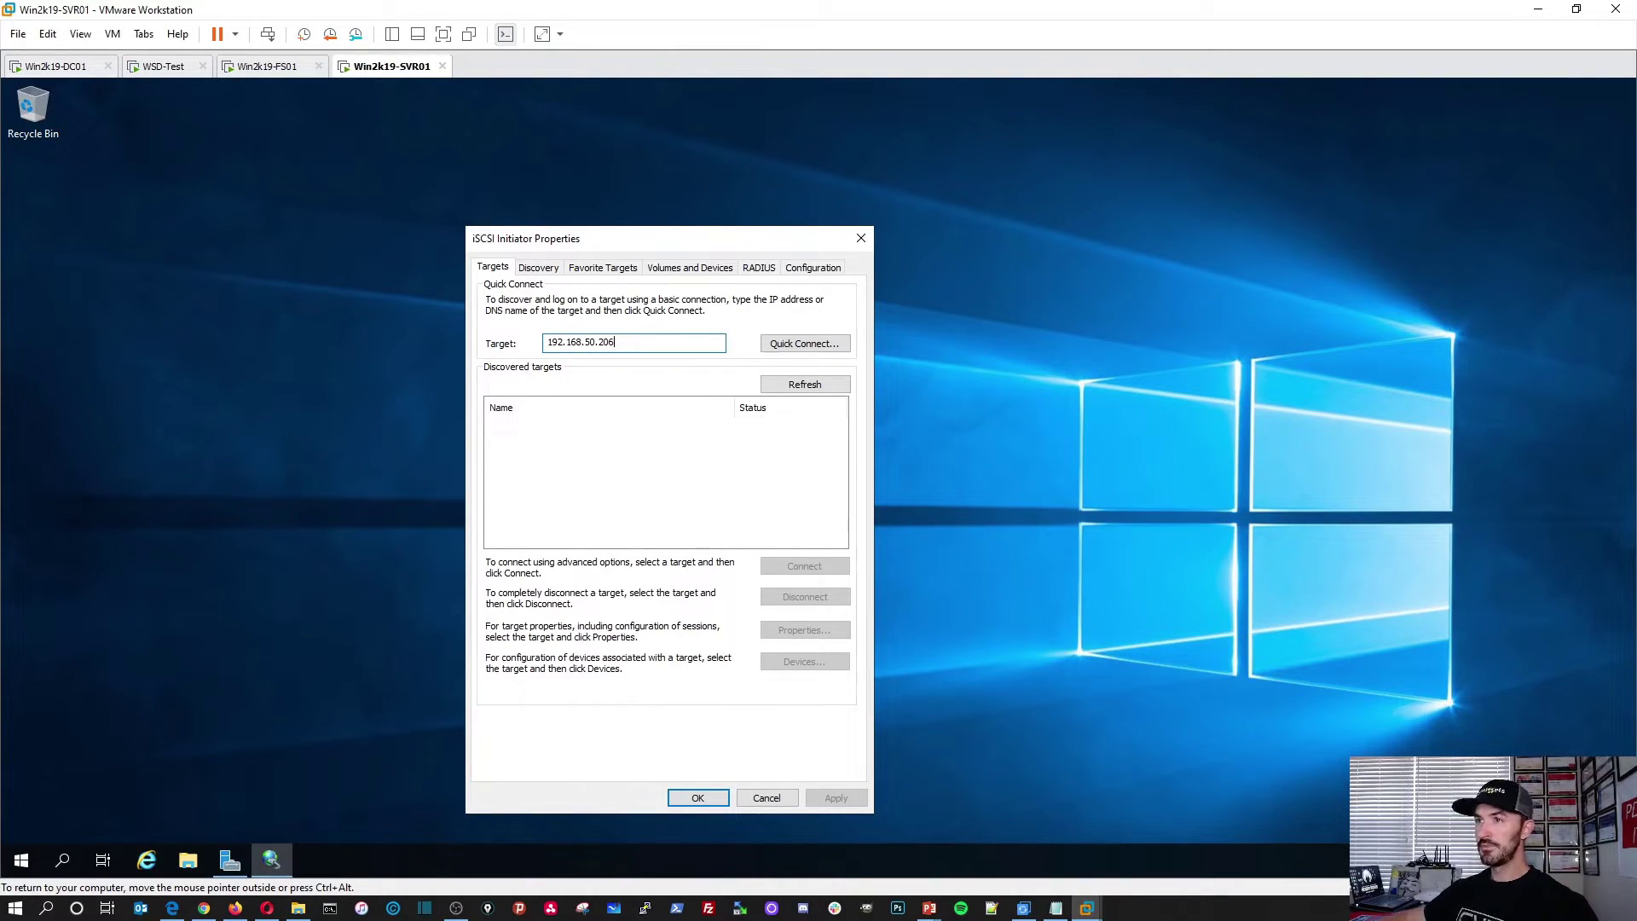
left_click(778, 344)
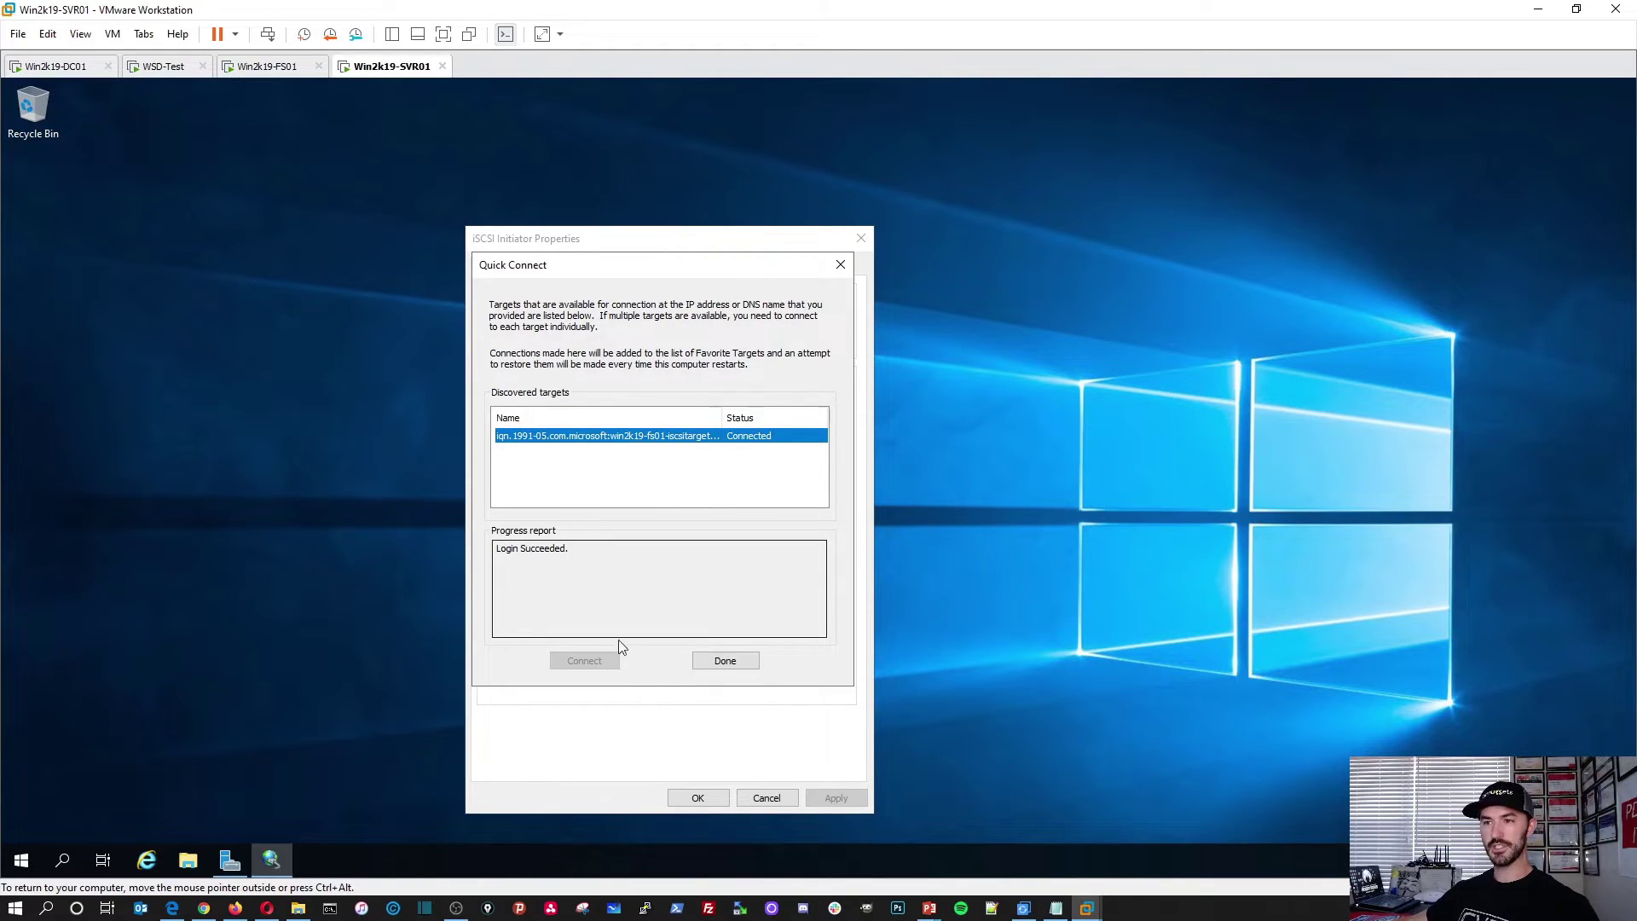
left_click(718, 661)
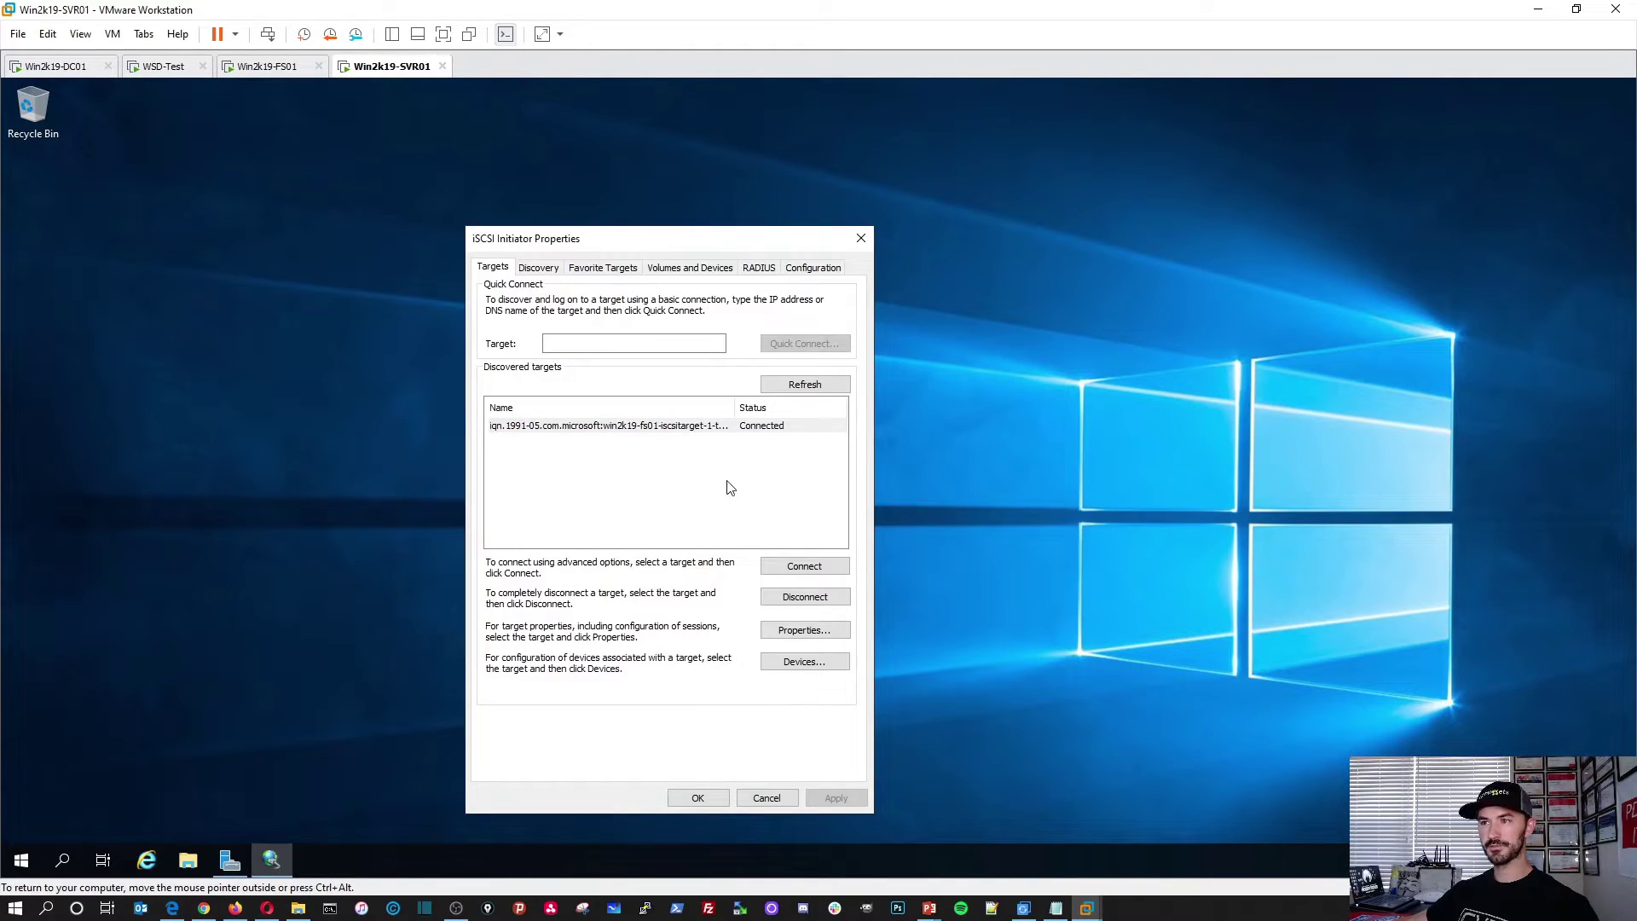
Step: Connect the discovered target with the default local adapter, then view This PC in File Explorer
left_click(793, 567)
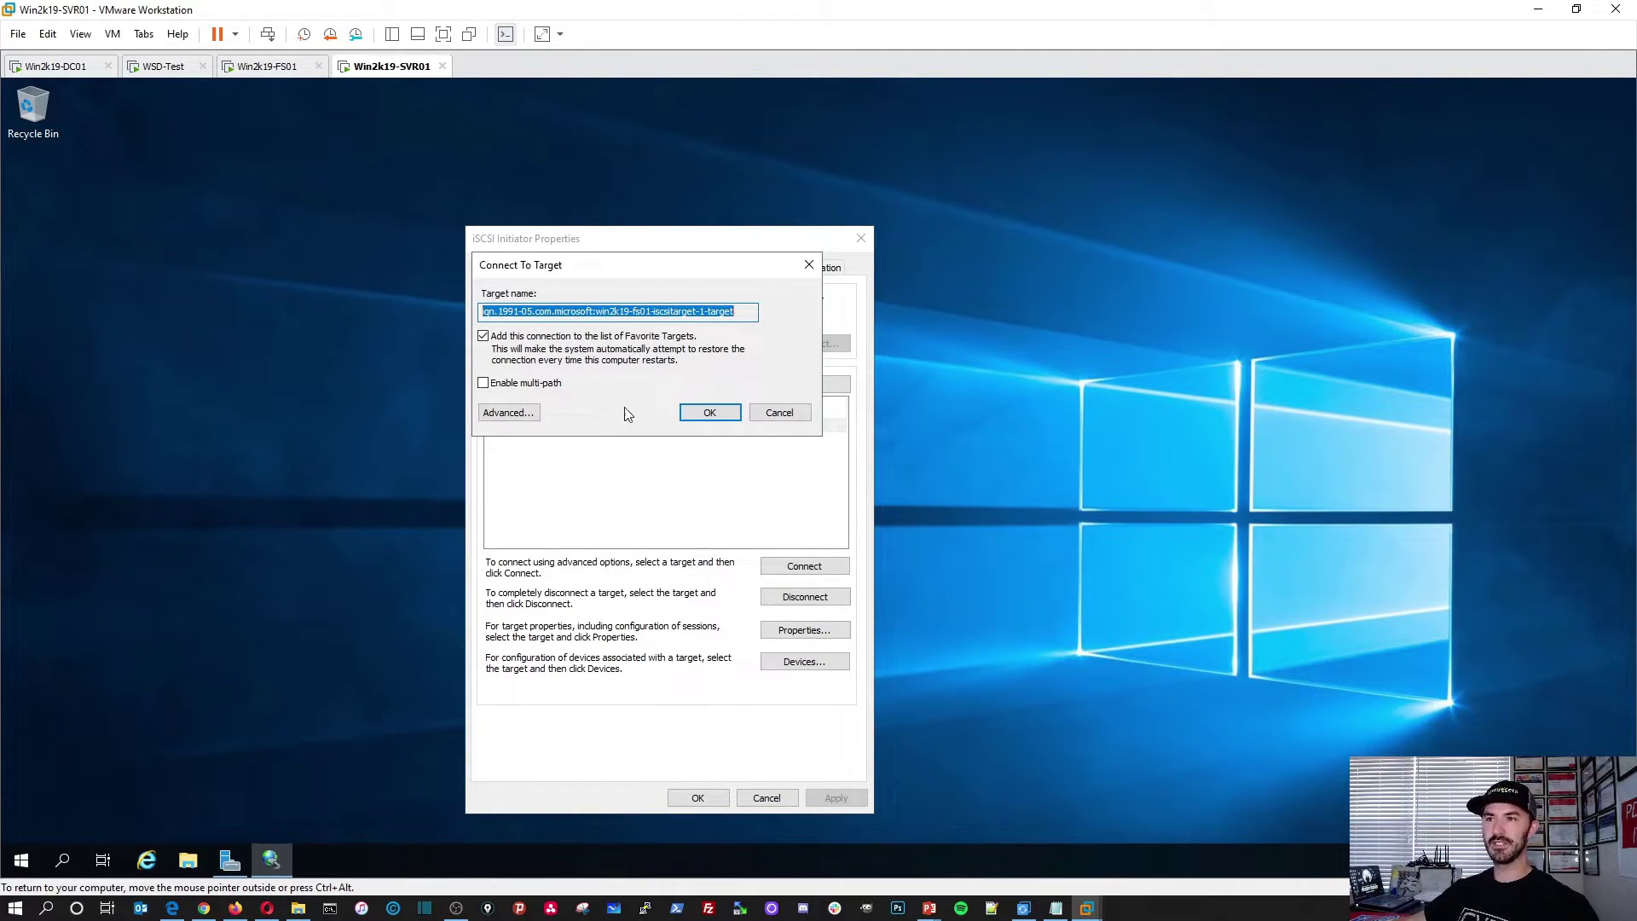
left_click(508, 413)
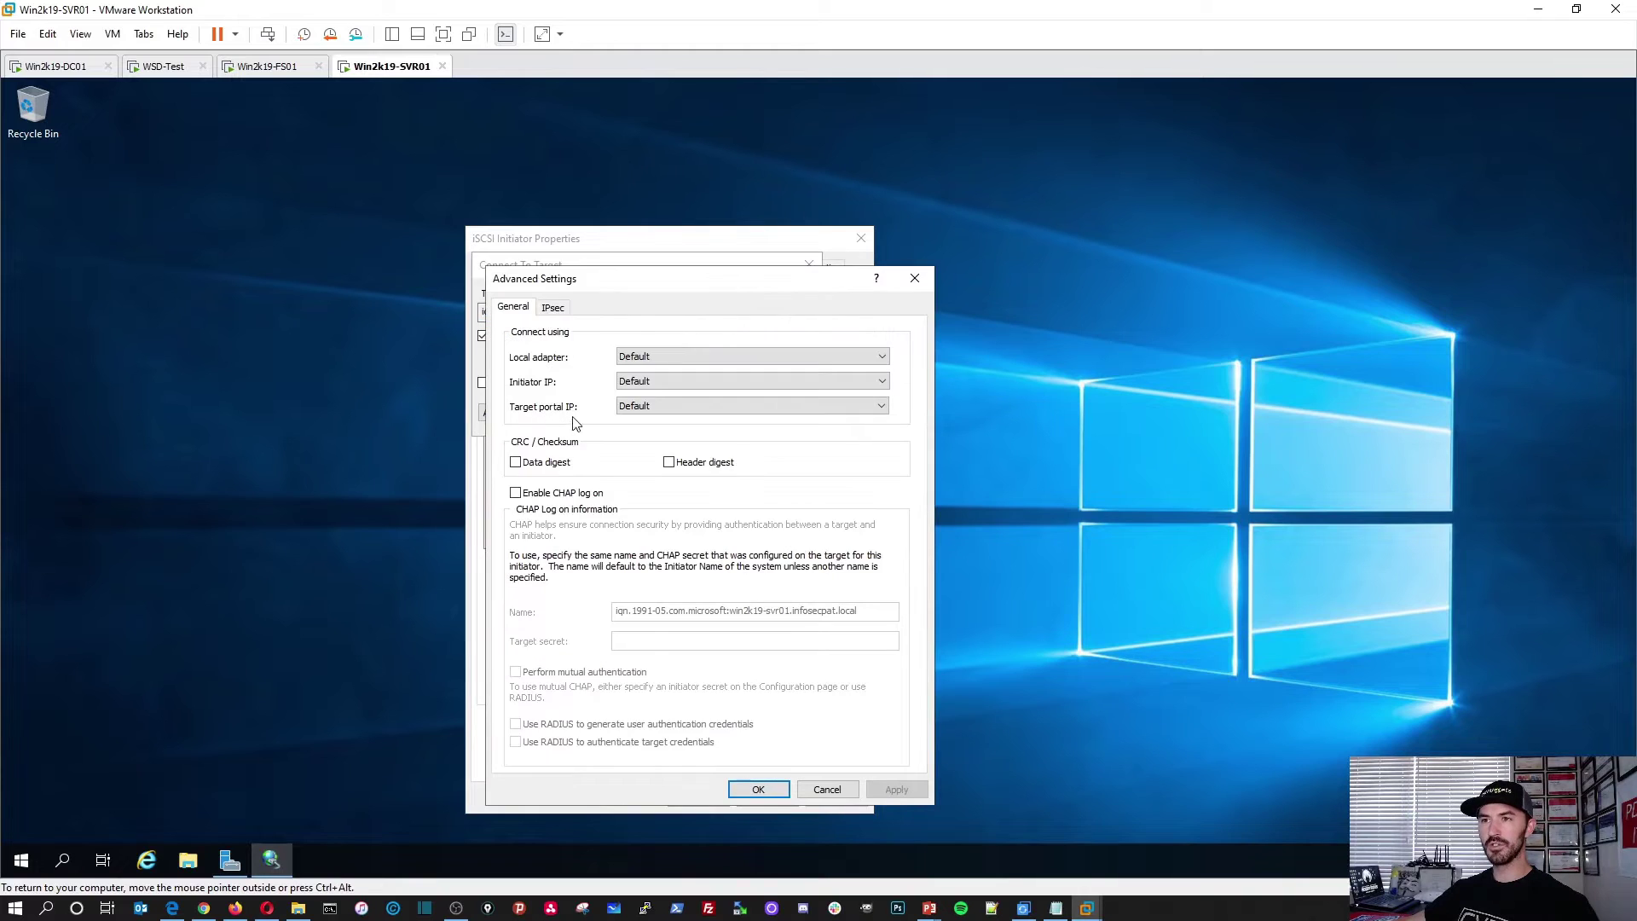
left_click(636, 355)
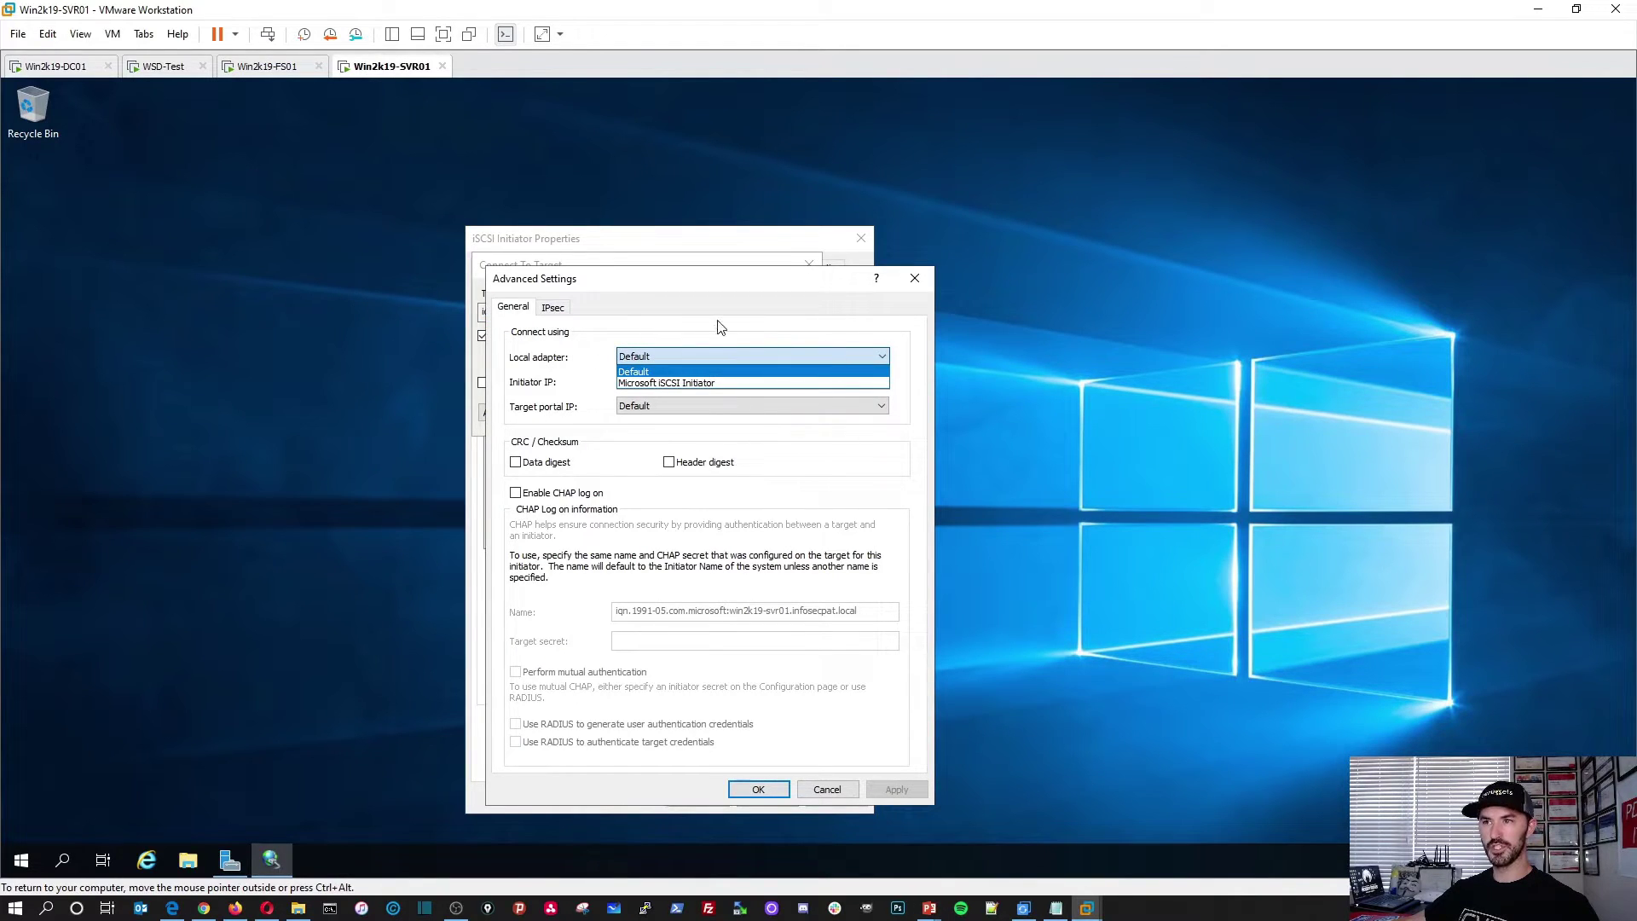
left_click(671, 302)
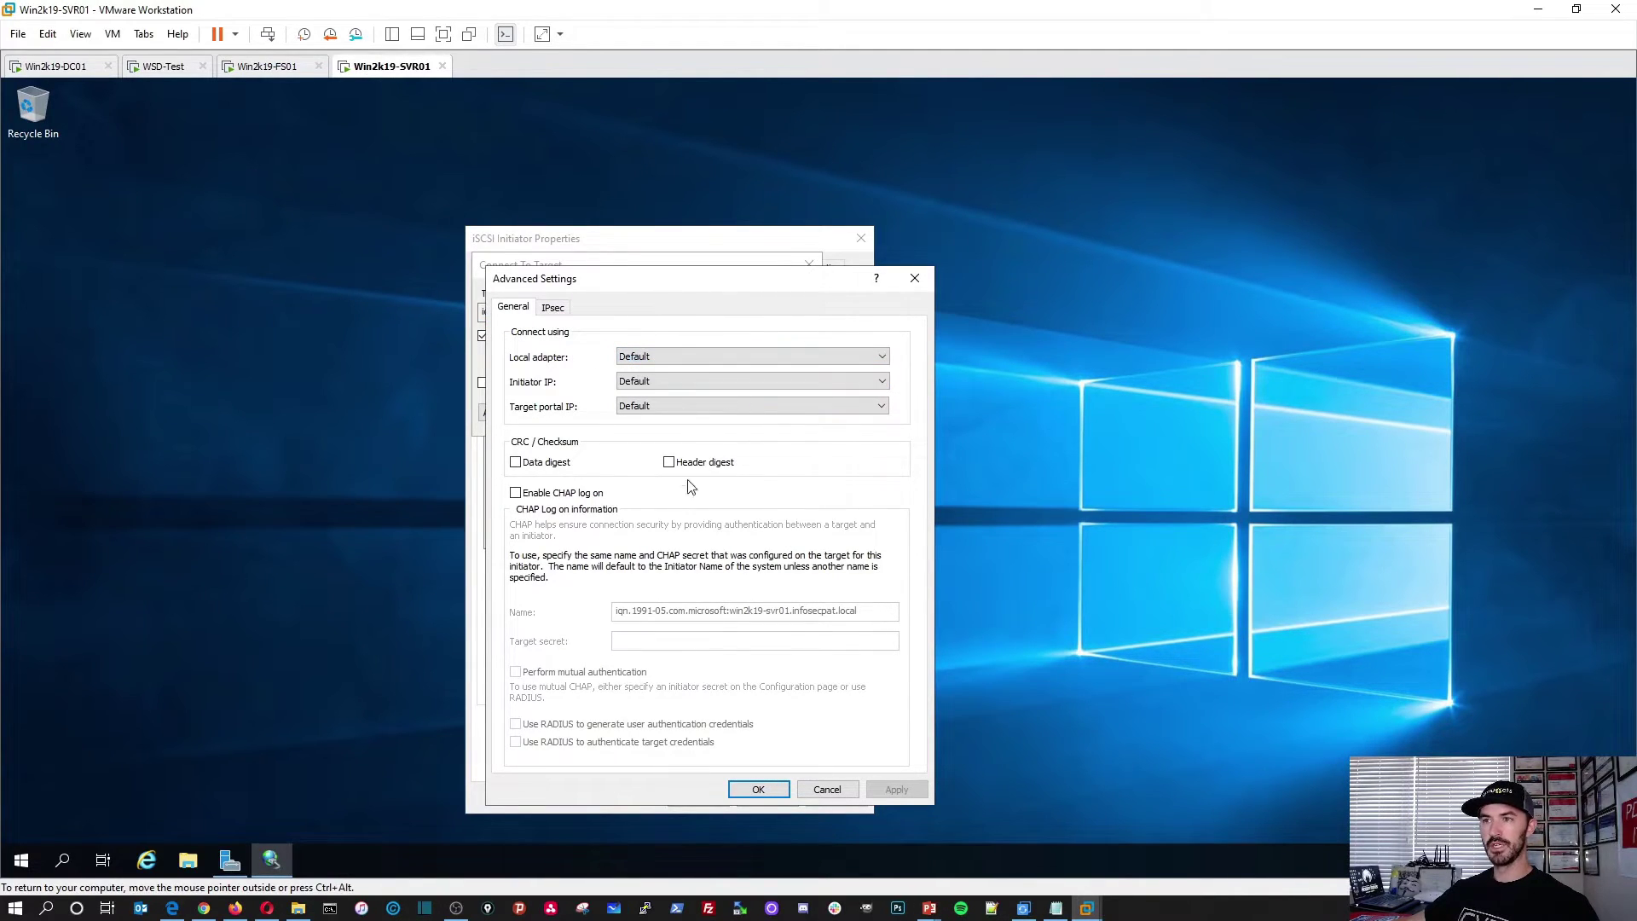
left_click(758, 789)
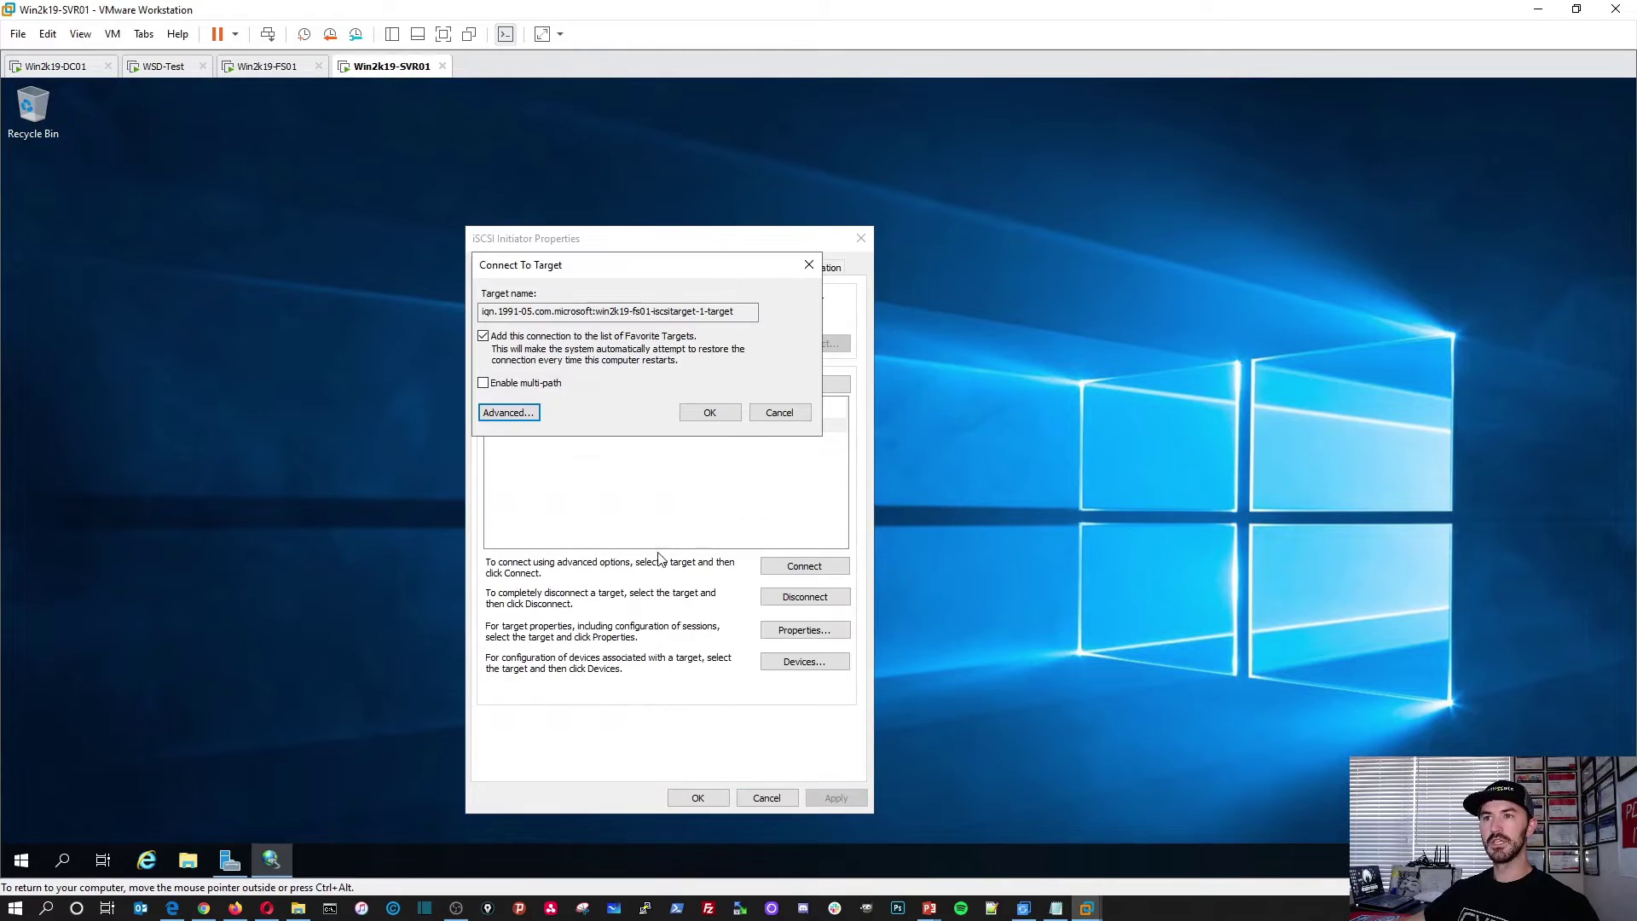
left_click(707, 415)
left_click(938, 530)
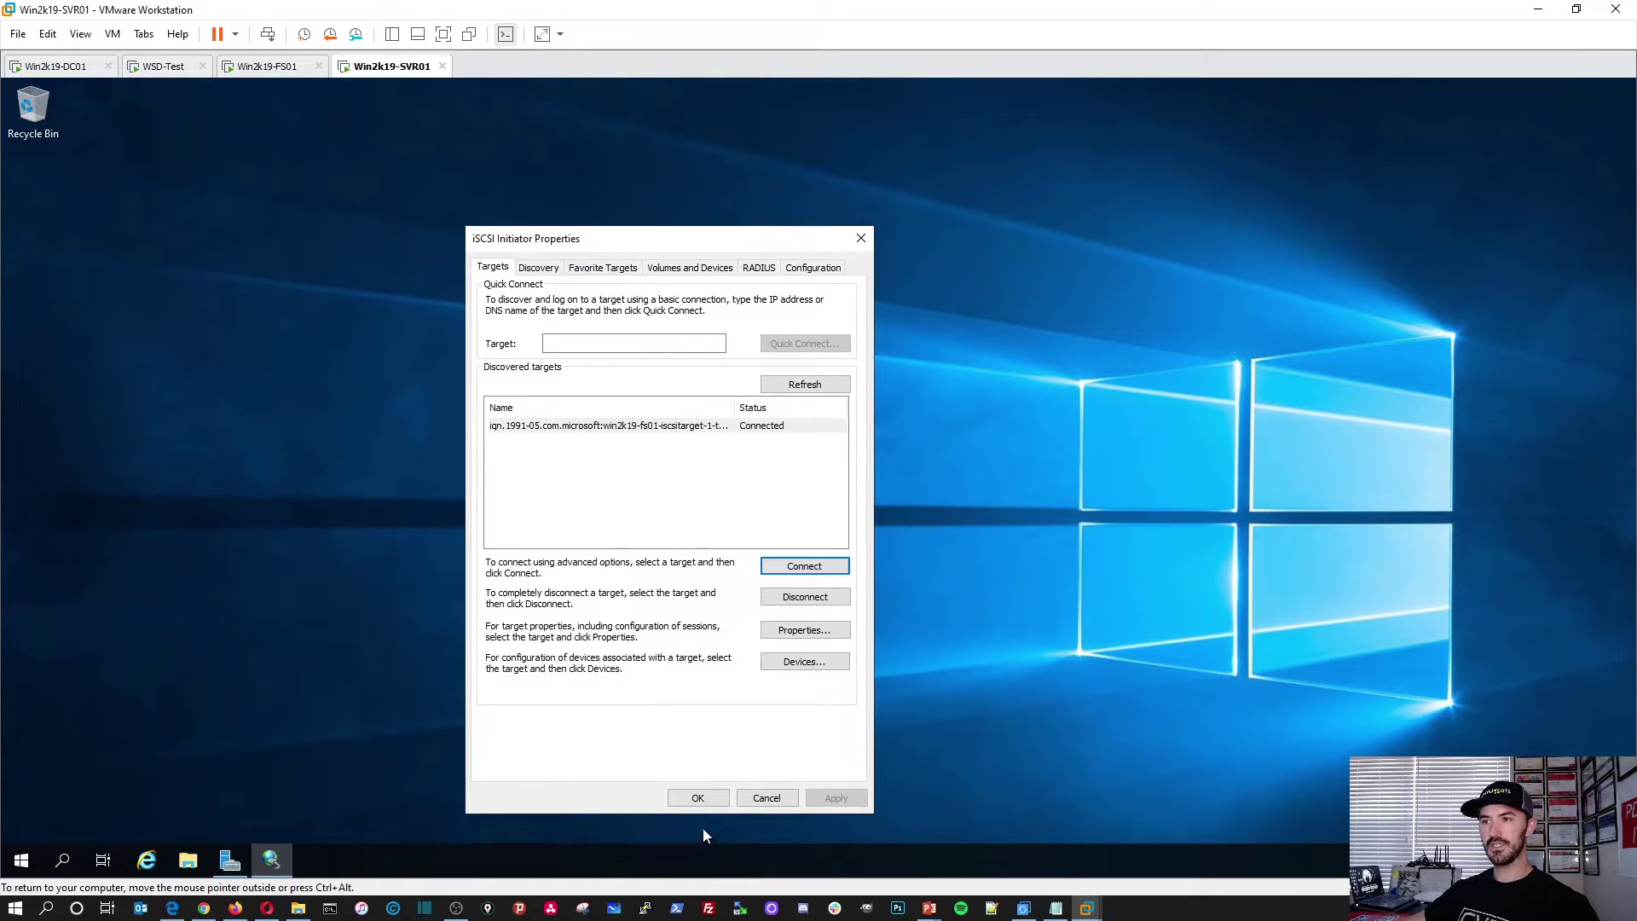
left_click(698, 798)
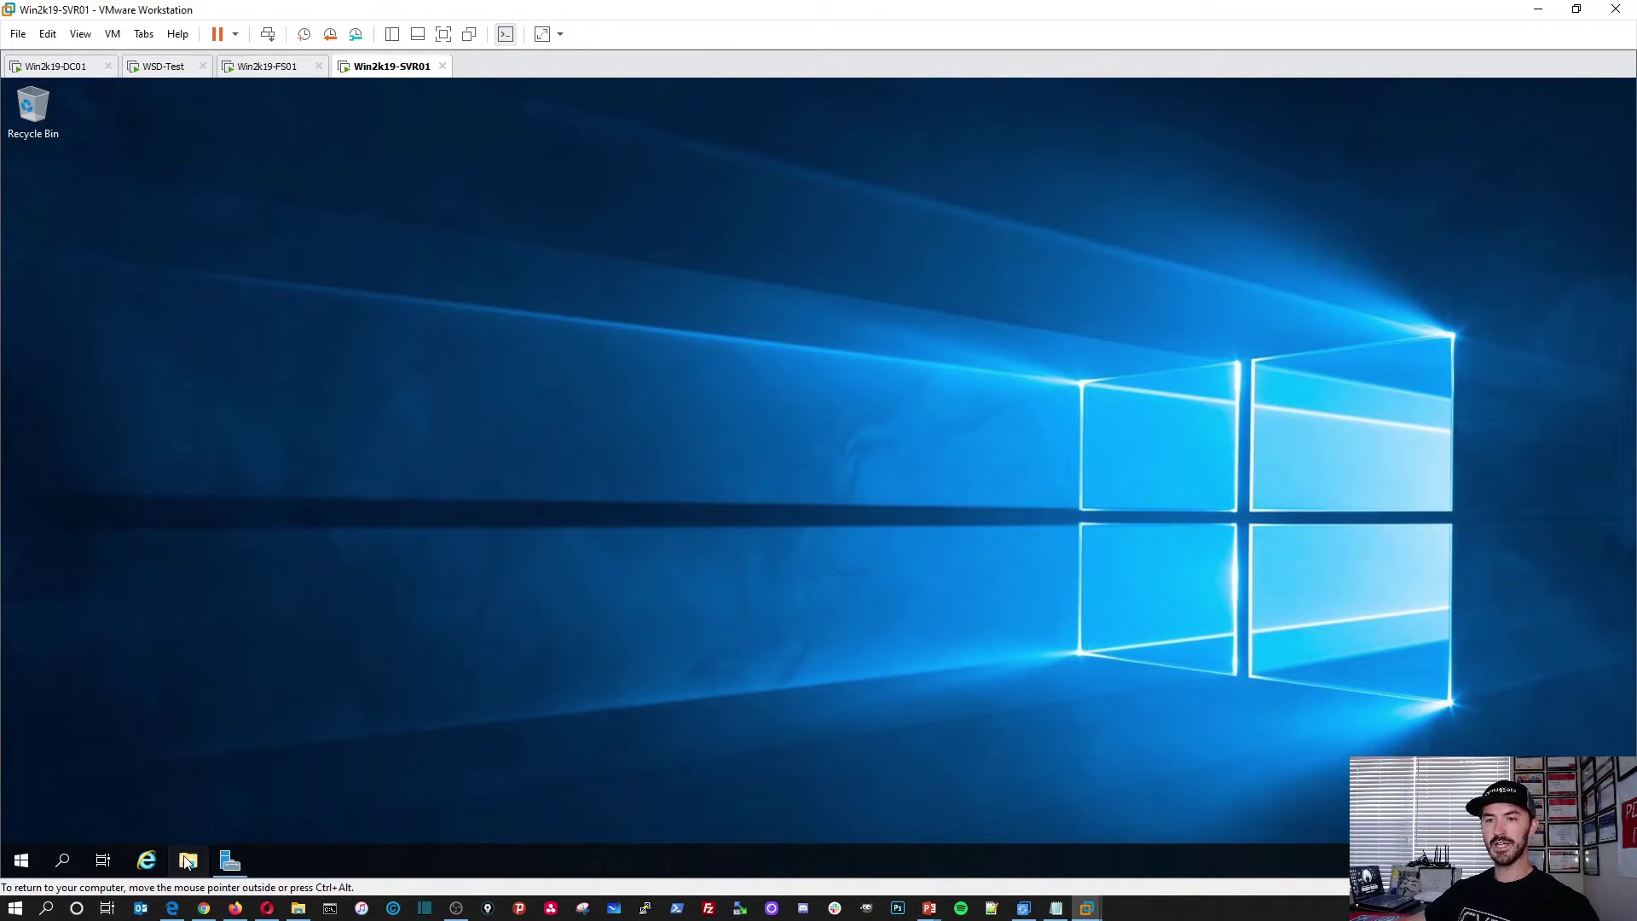
left_click(187, 859)
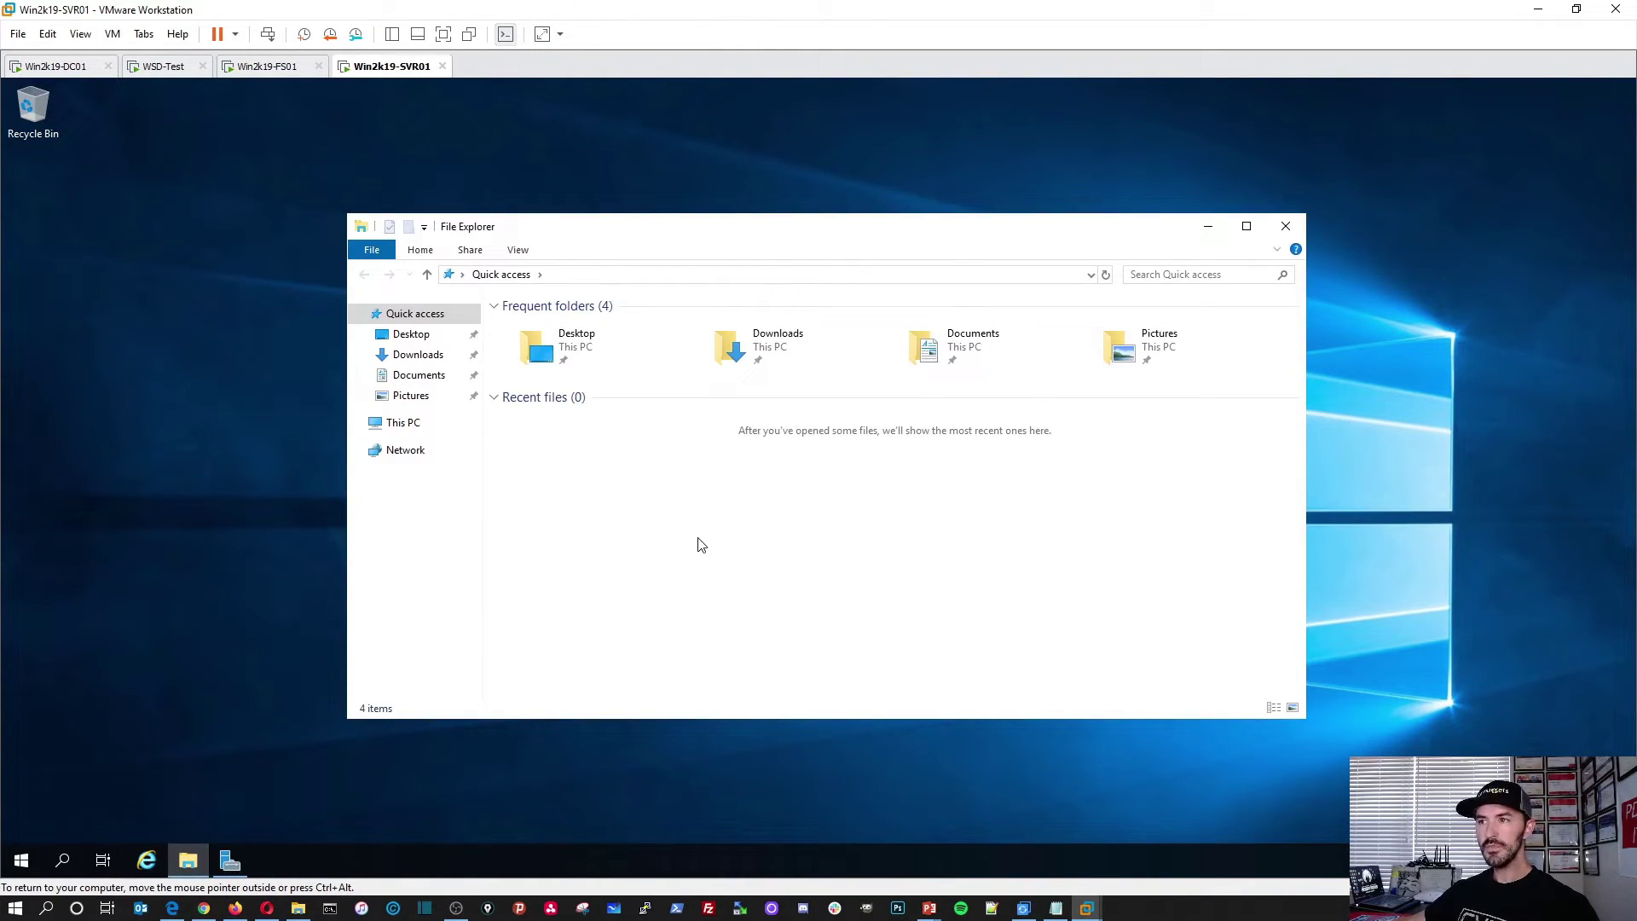
left_click(410, 424)
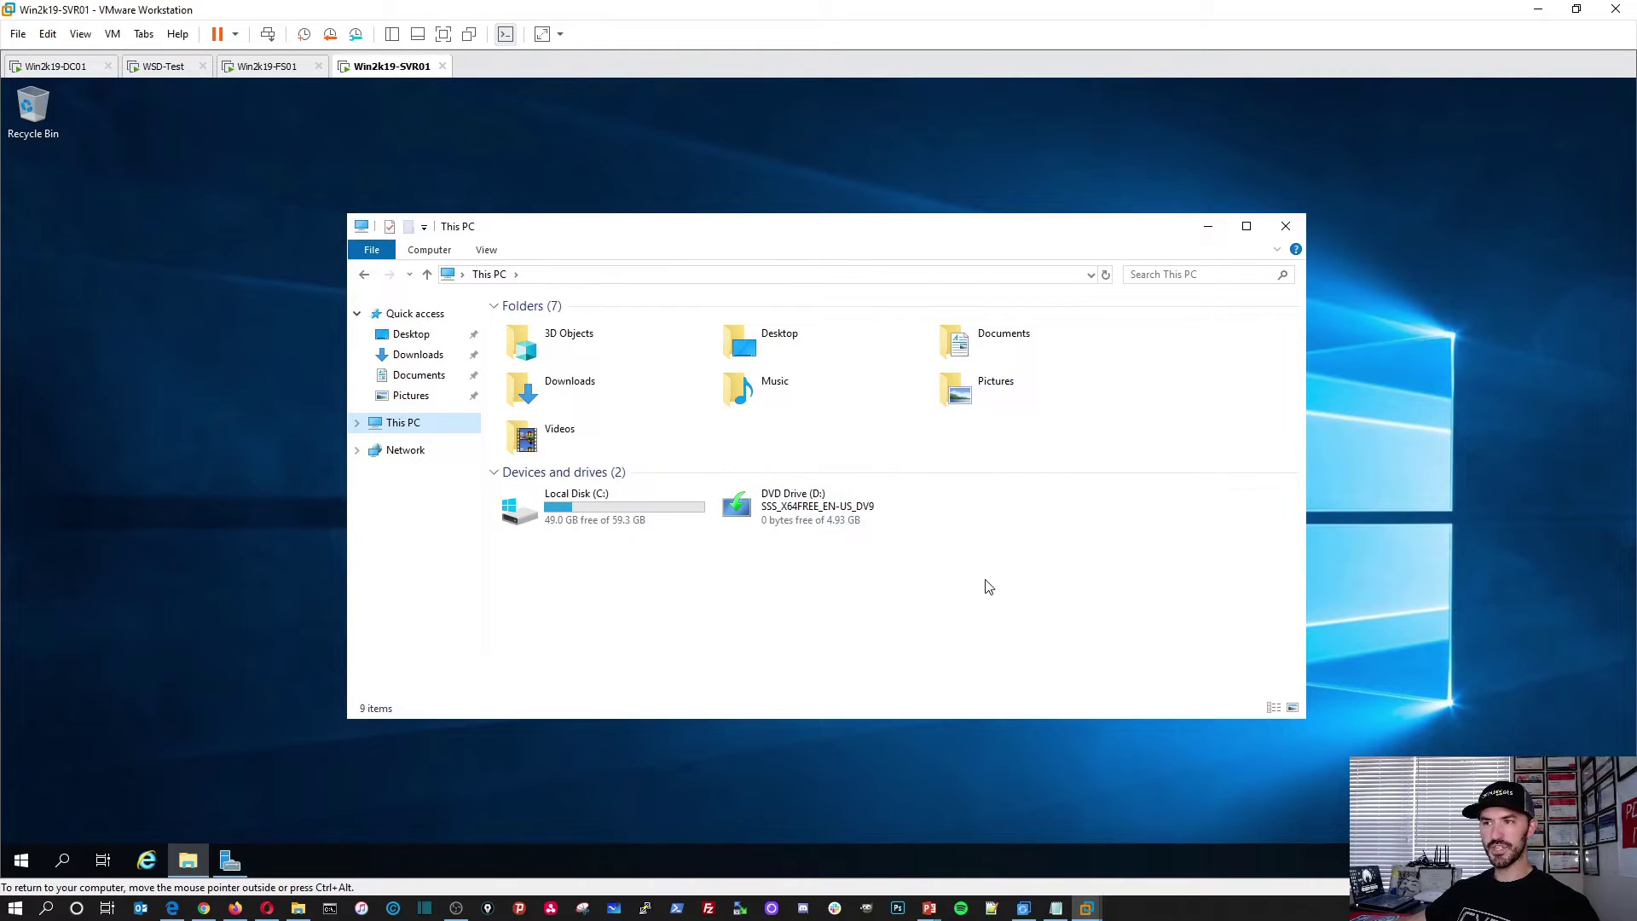
Step: Refresh FS01's iSCSI page to confirm iscsitarget-1 is Connected, then return to SVR01
left_click(262, 68)
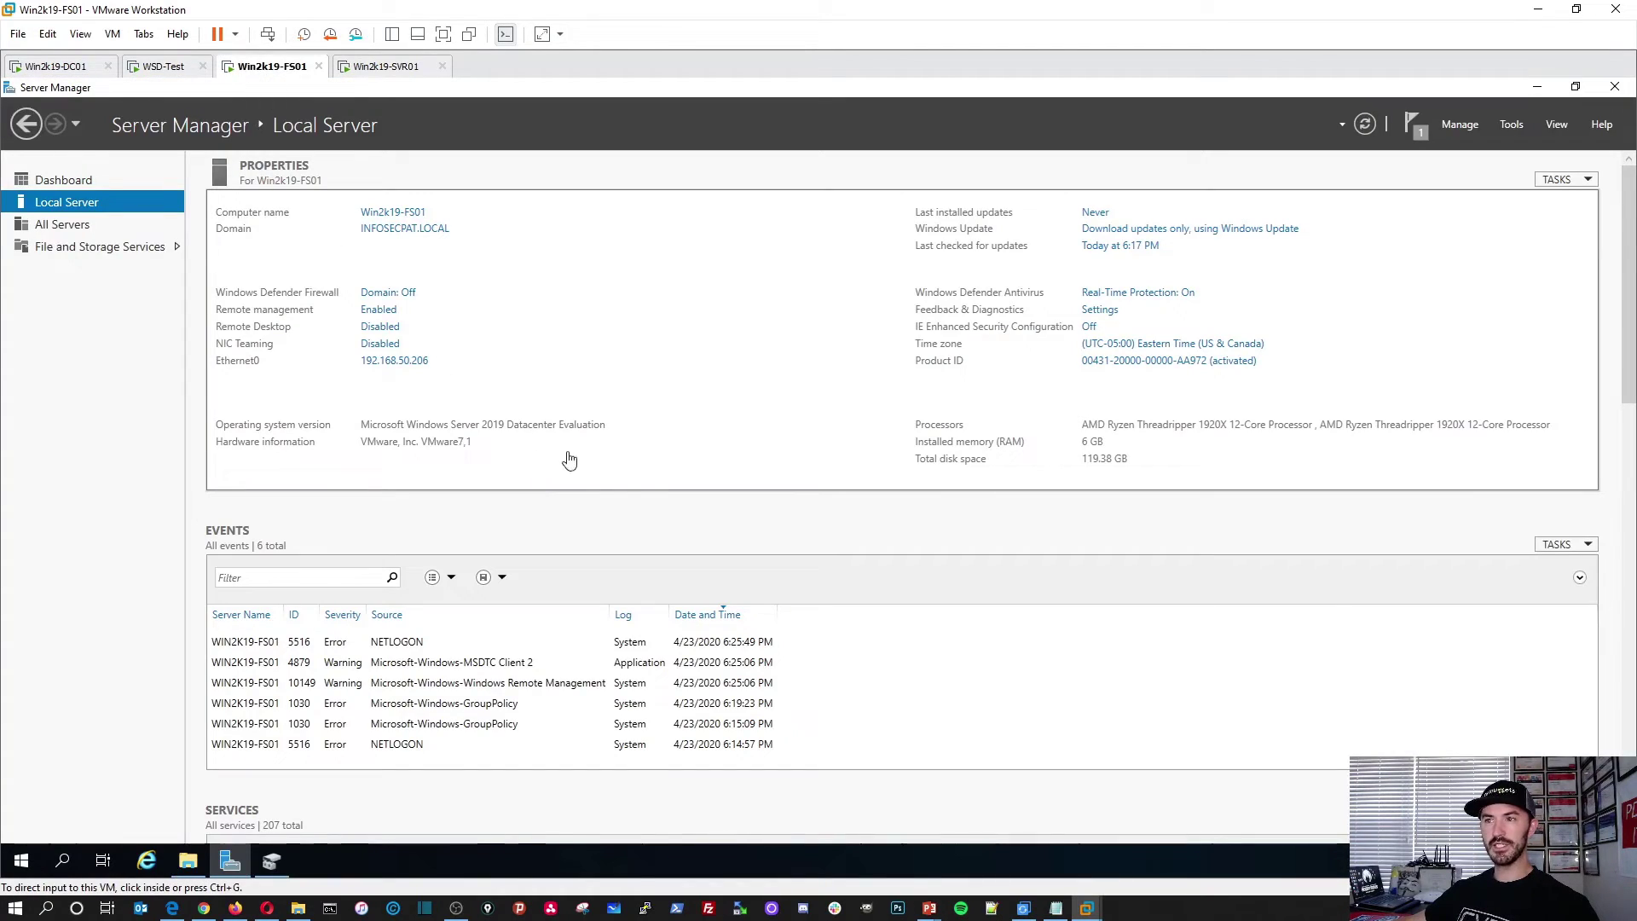
left_click(283, 861)
left_click(230, 861)
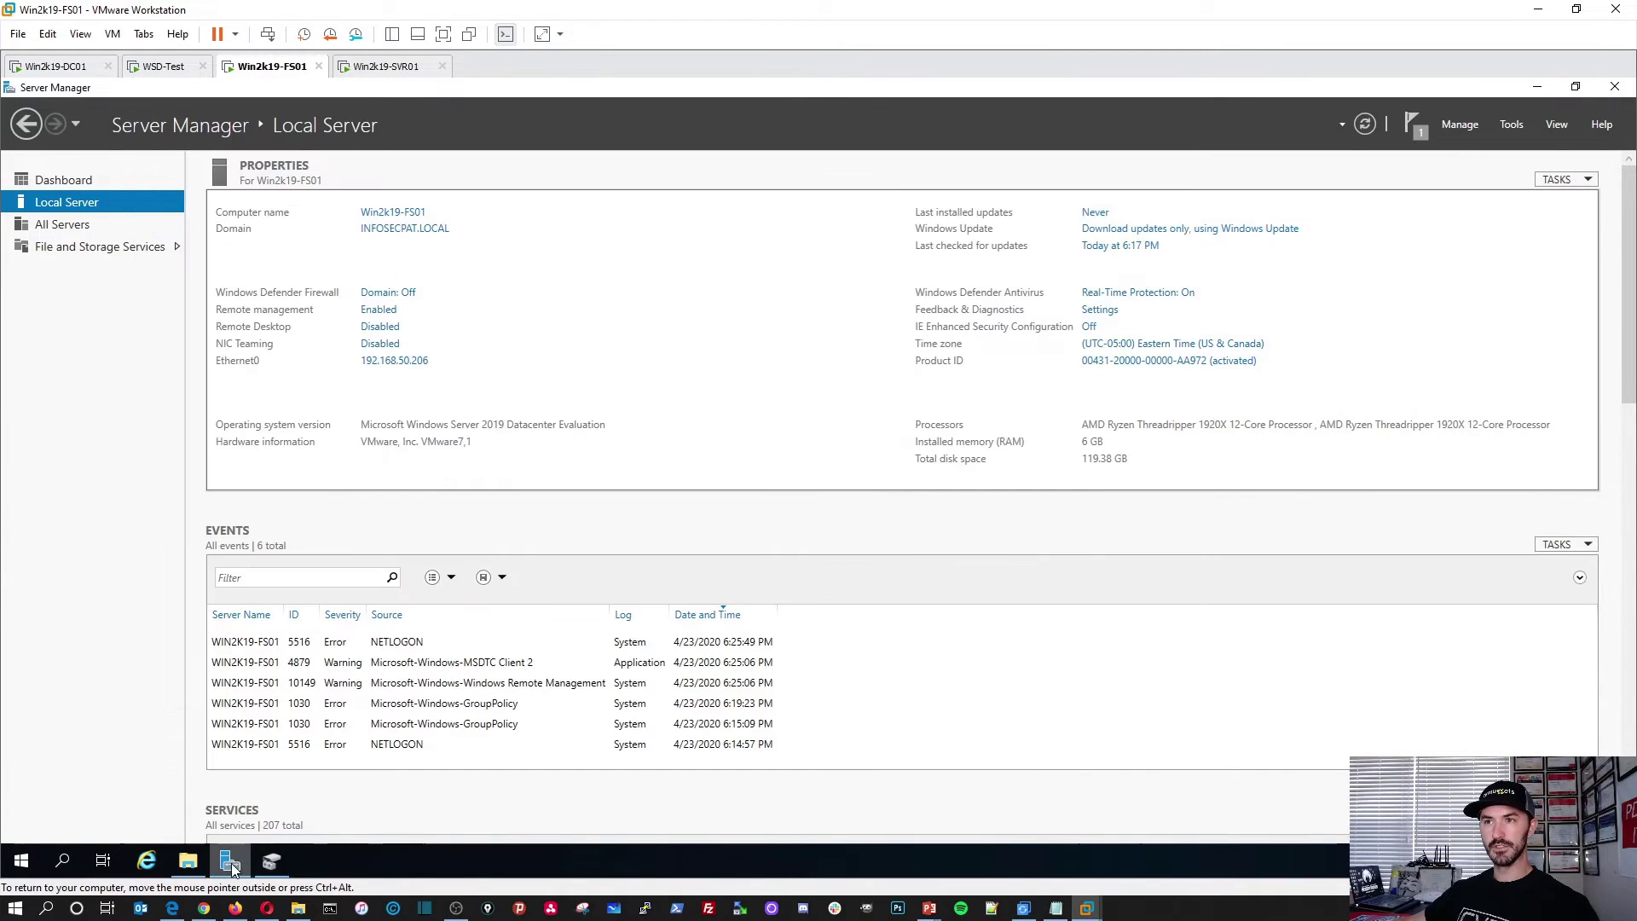
left_click(53, 249)
left_click(104, 293)
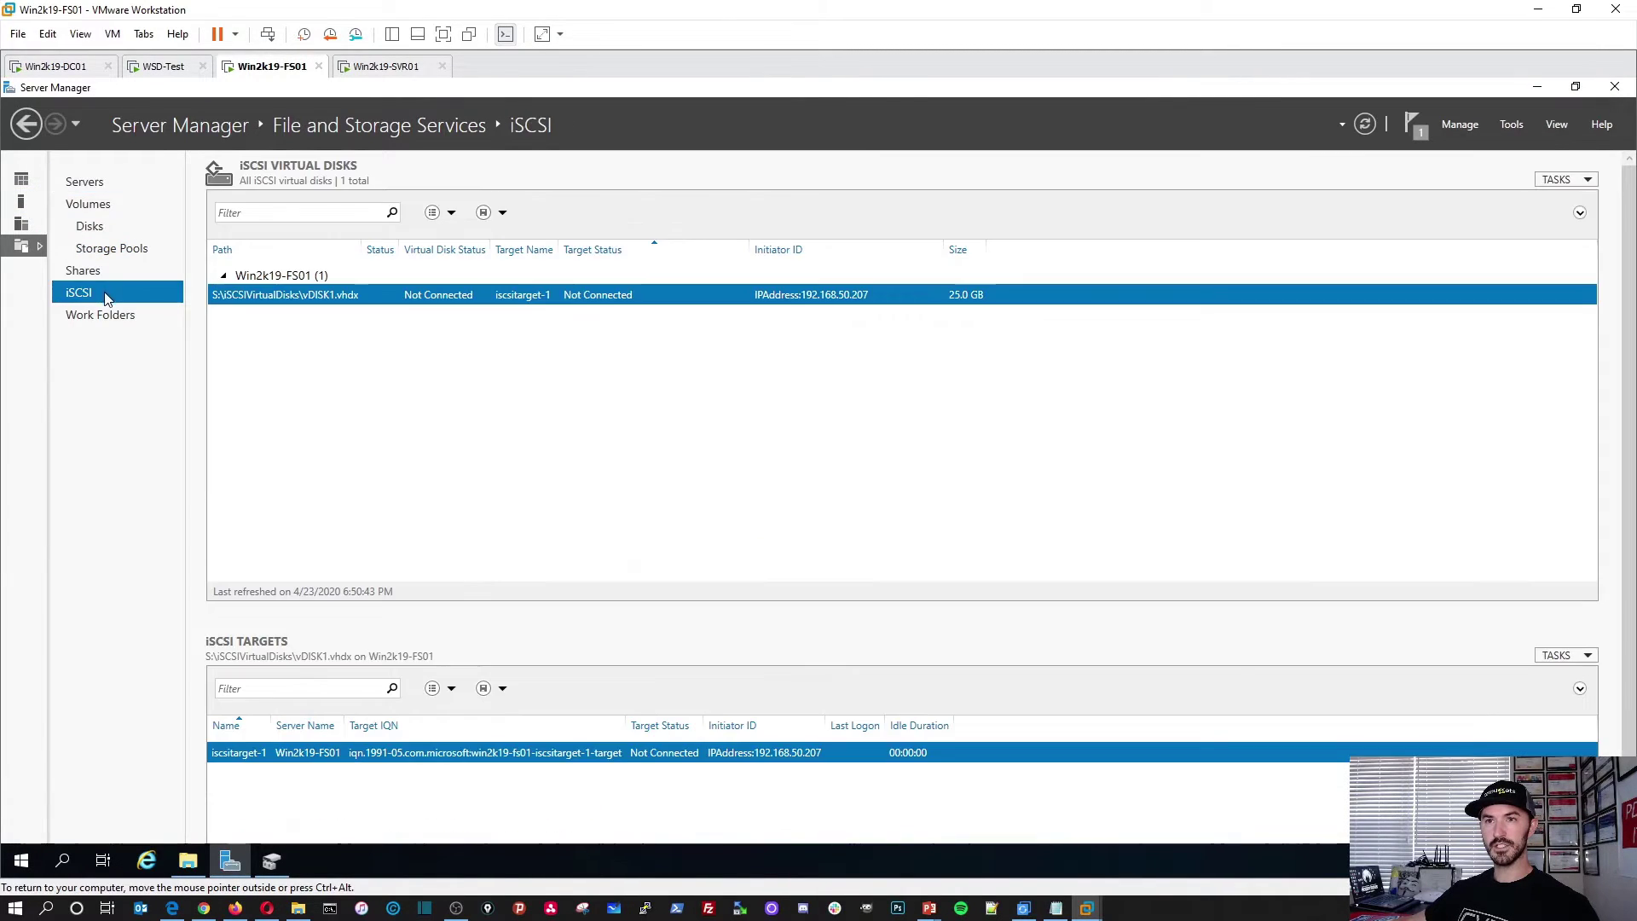
right_click(433, 348)
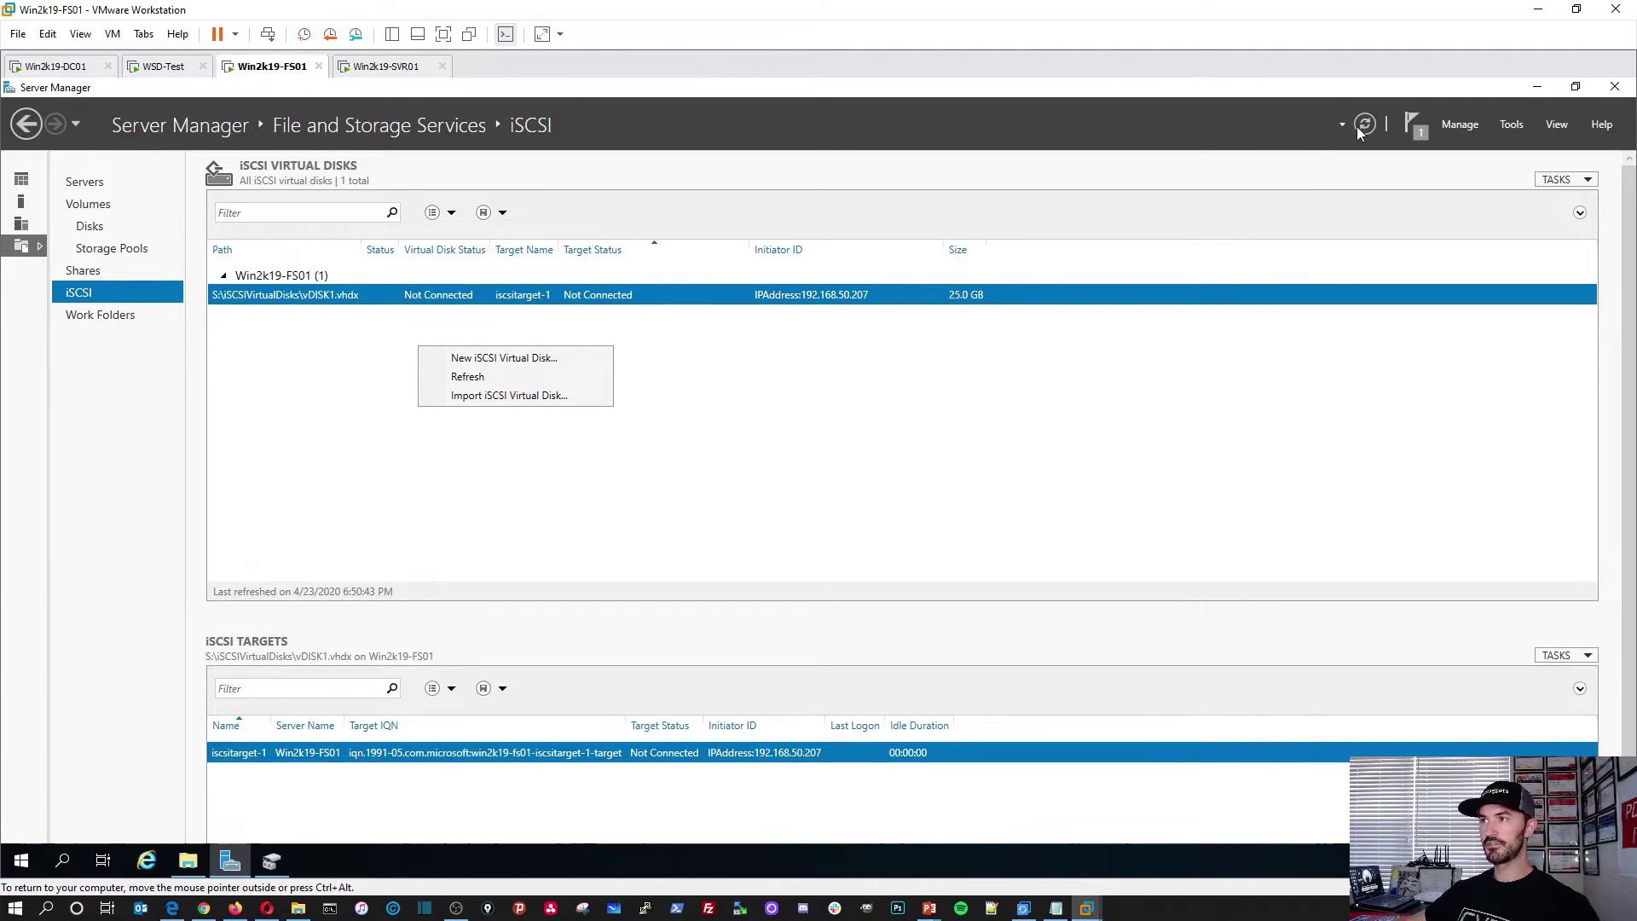
left_click(464, 370)
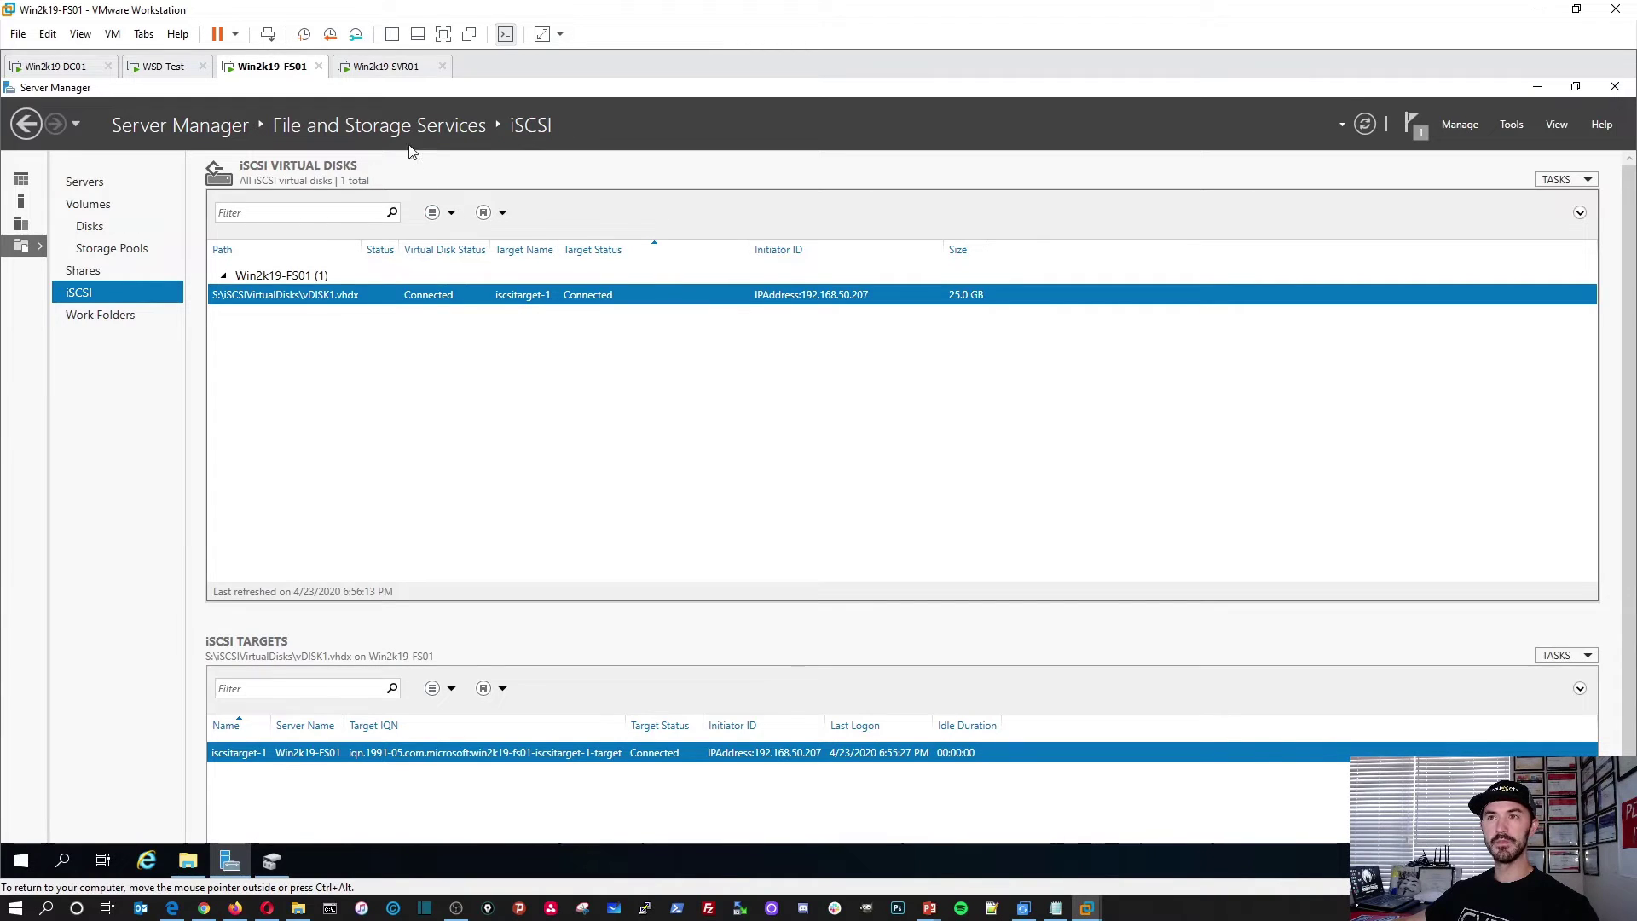
left_click(375, 72)
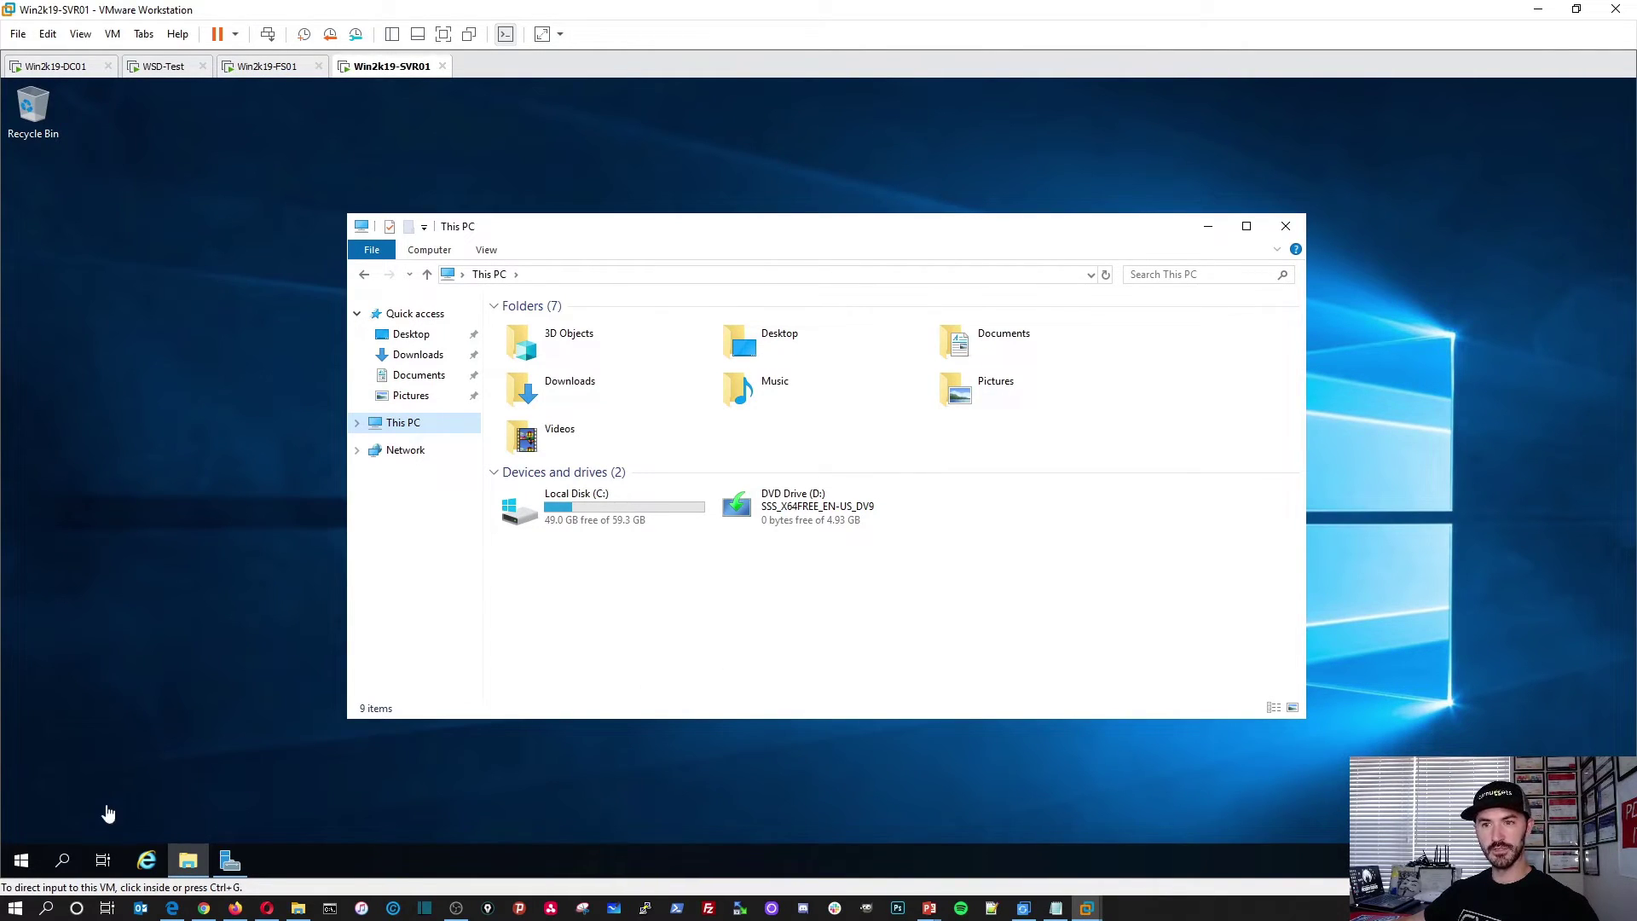
Step: Open Disk Management on SVR01 and maximize its window
left_click(21, 863)
right_click(21, 863)
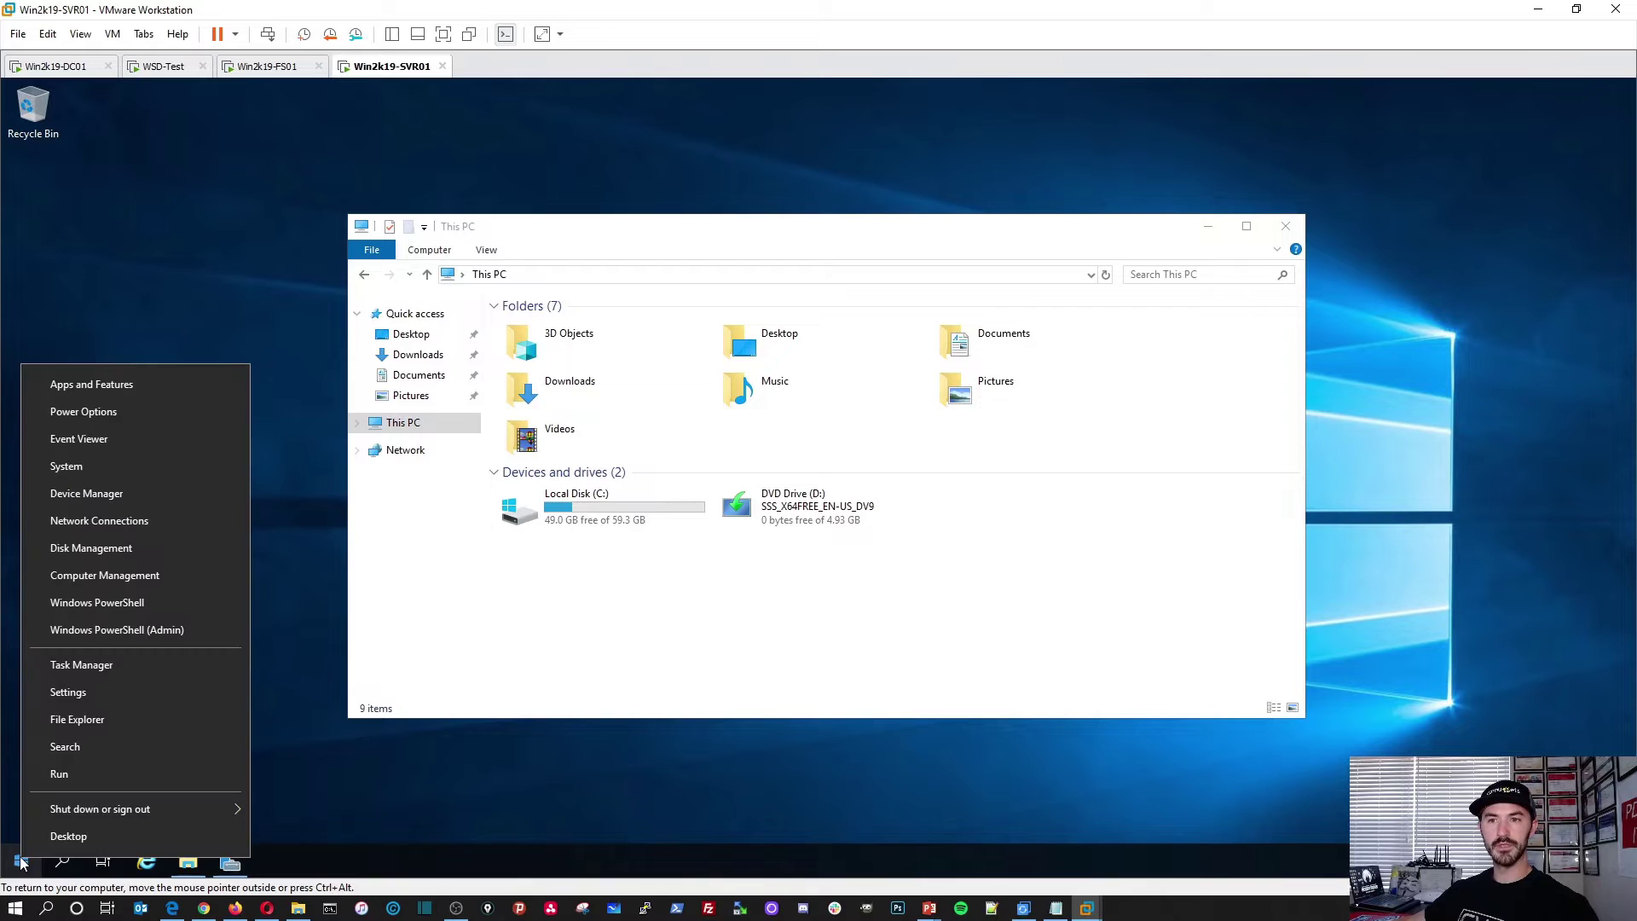
left_click(94, 554)
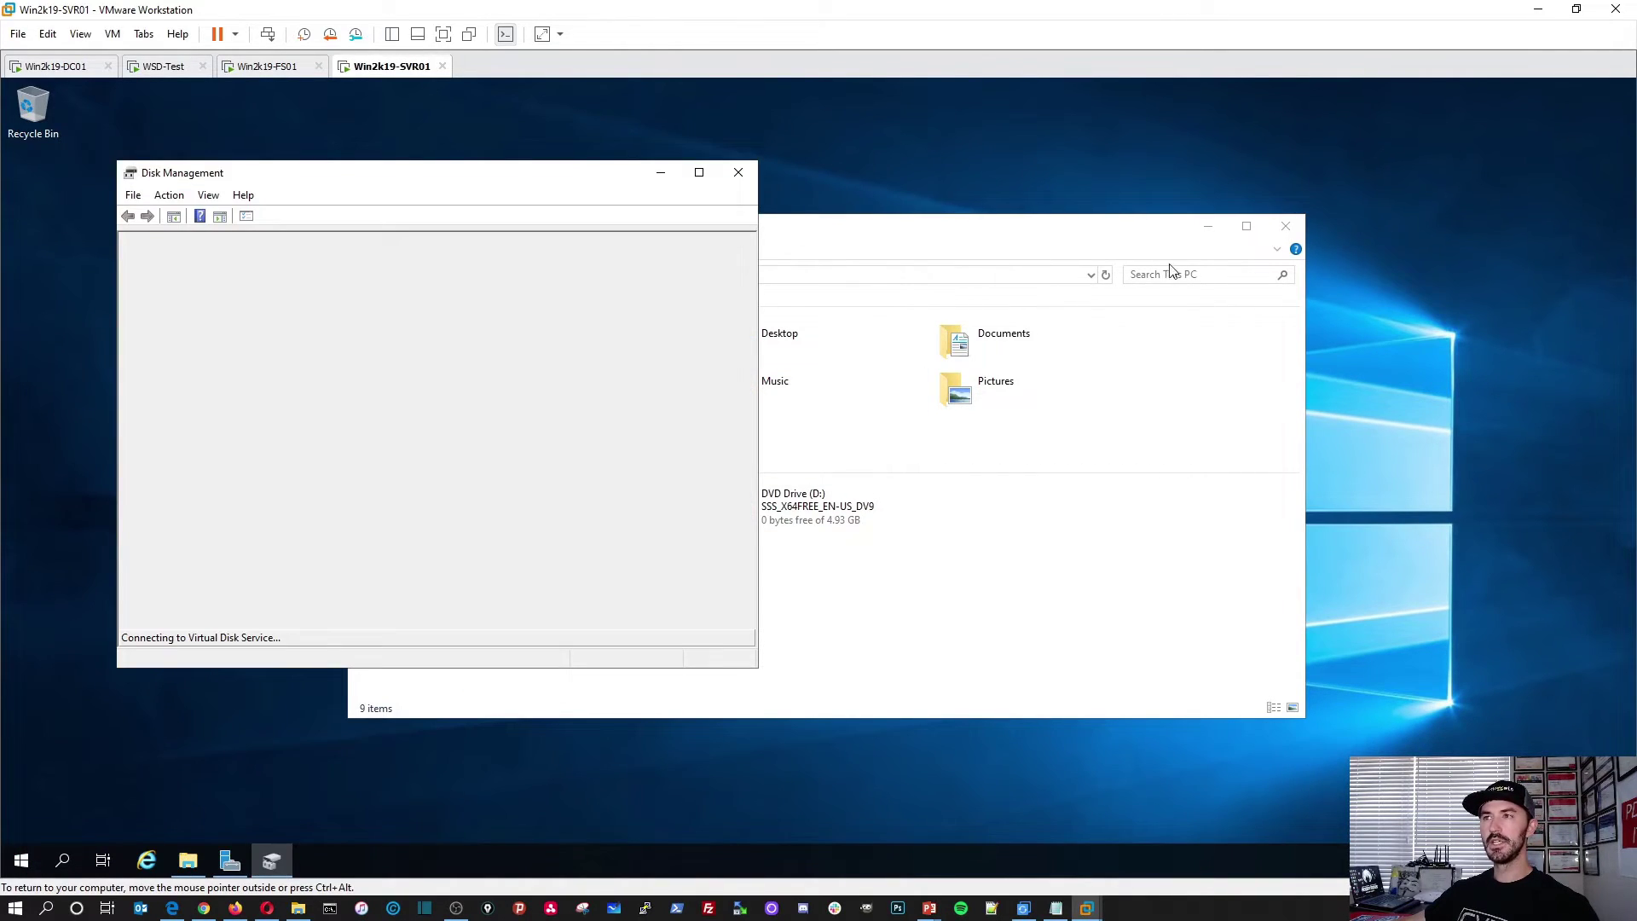
left_click(1205, 229)
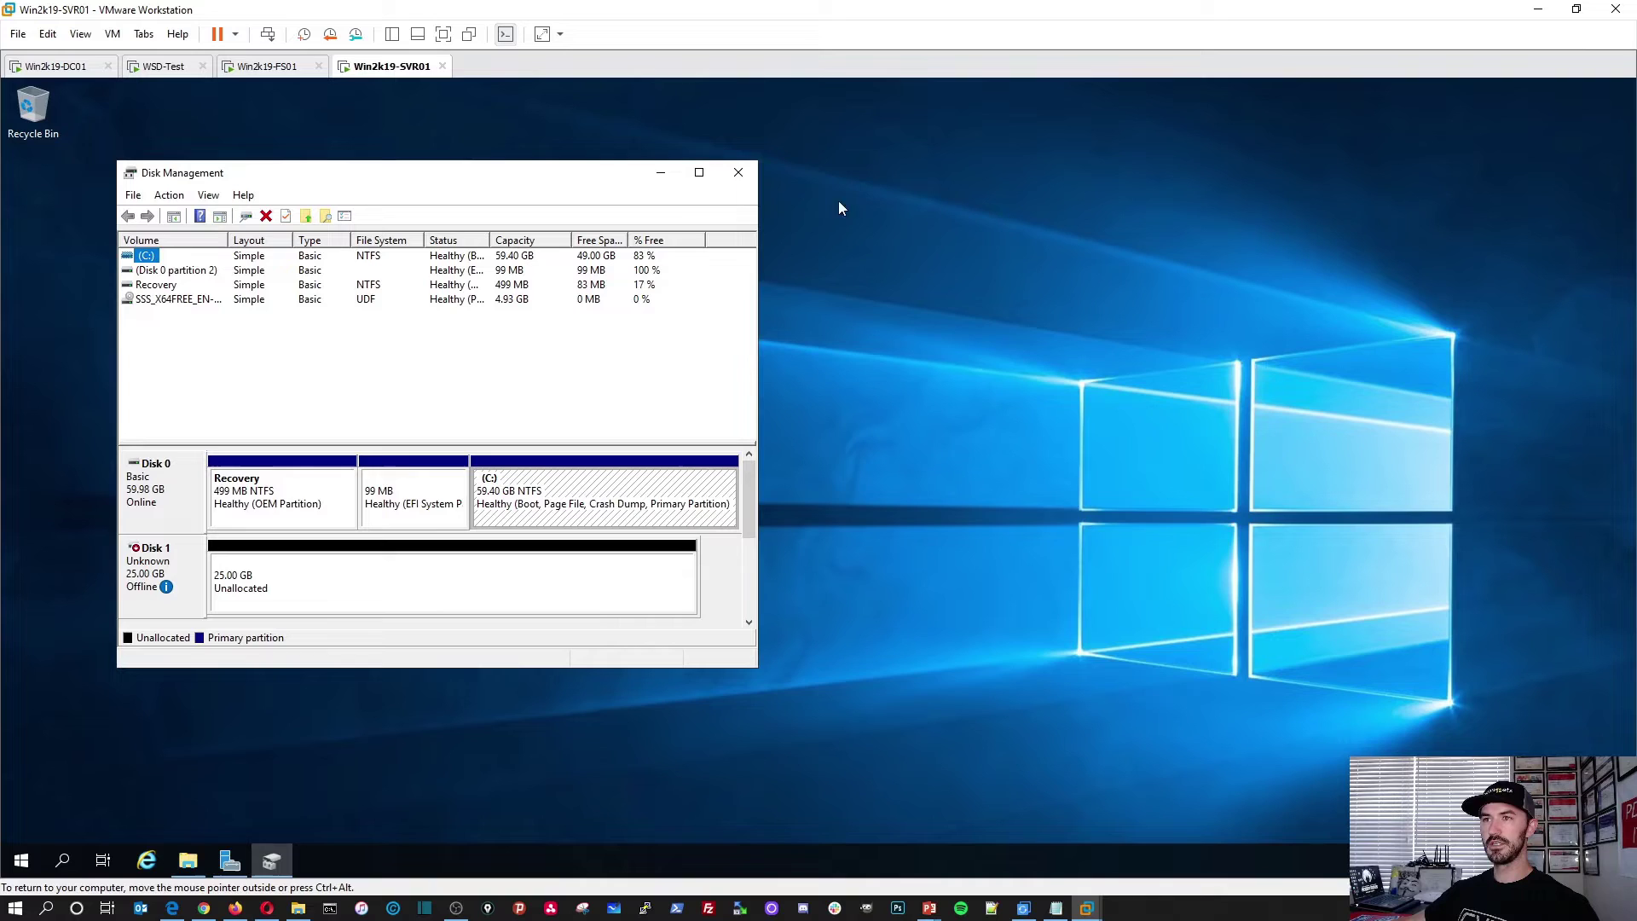
double_click(478, 176)
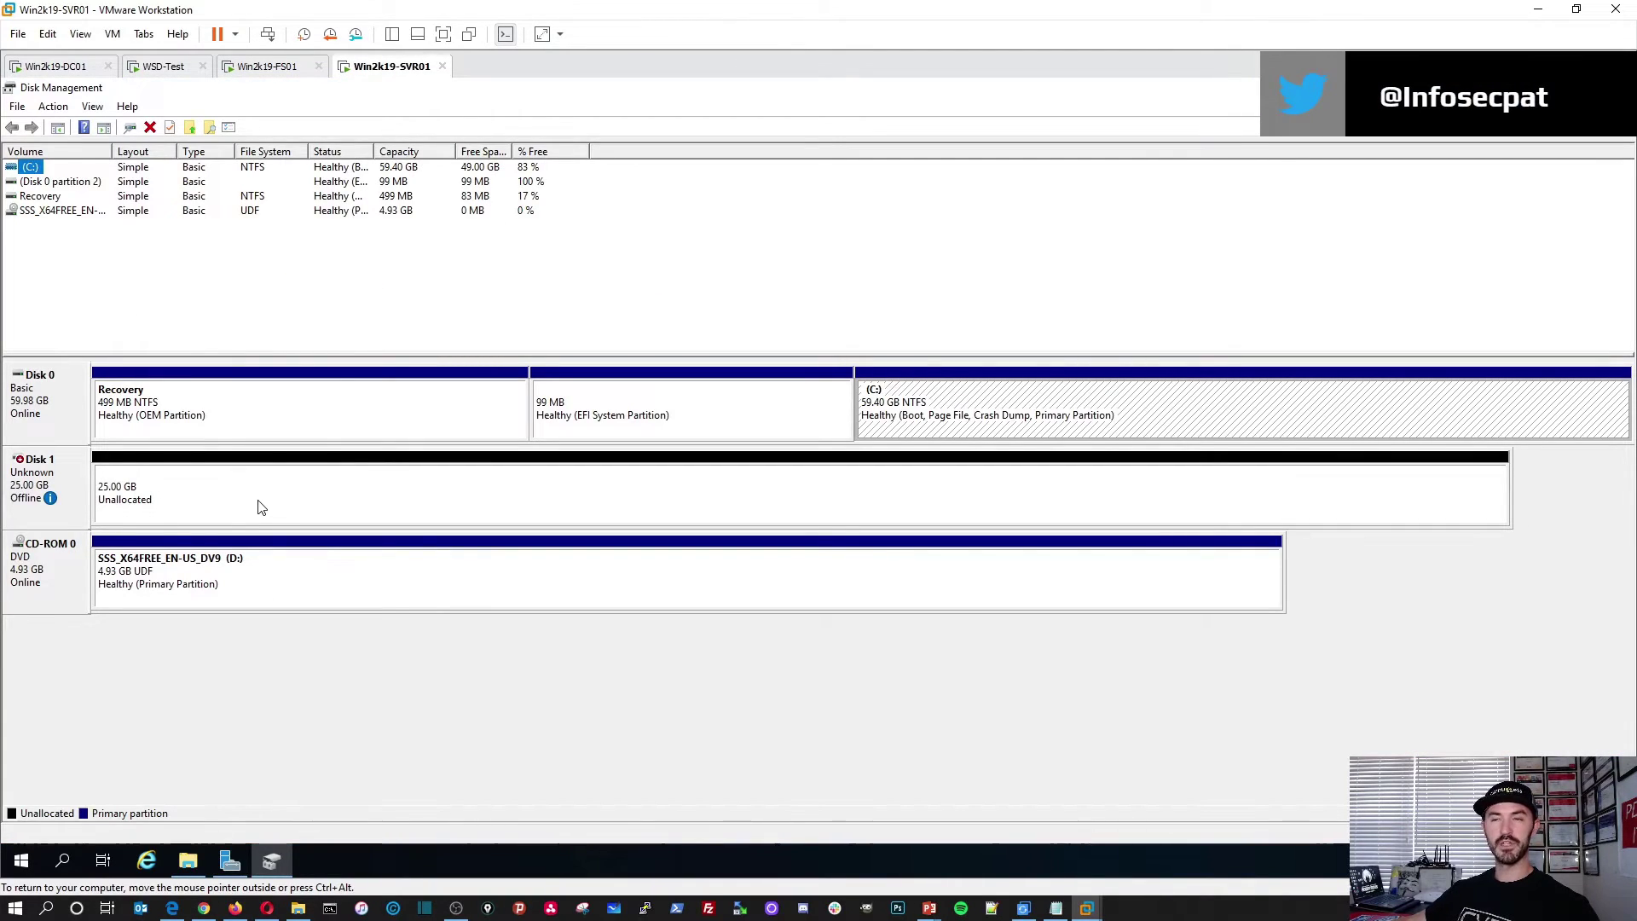
Step: Bring Disk 1 online, initialize it as GPT, and select its 24.98 GB unallocated space
right_click(69, 472)
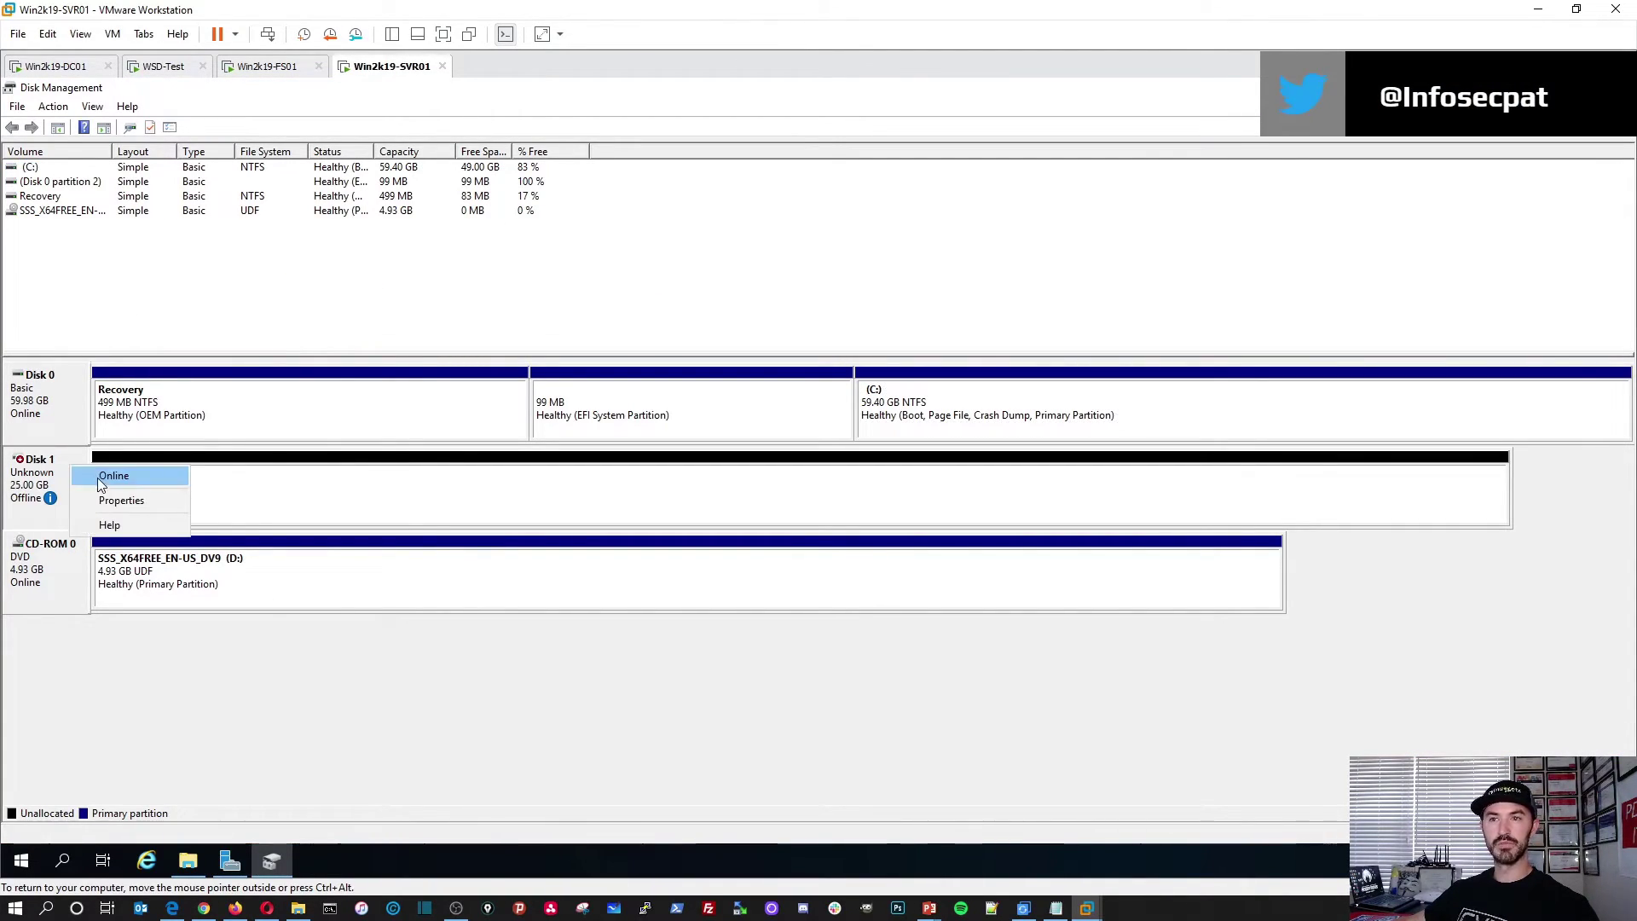
left_click(97, 477)
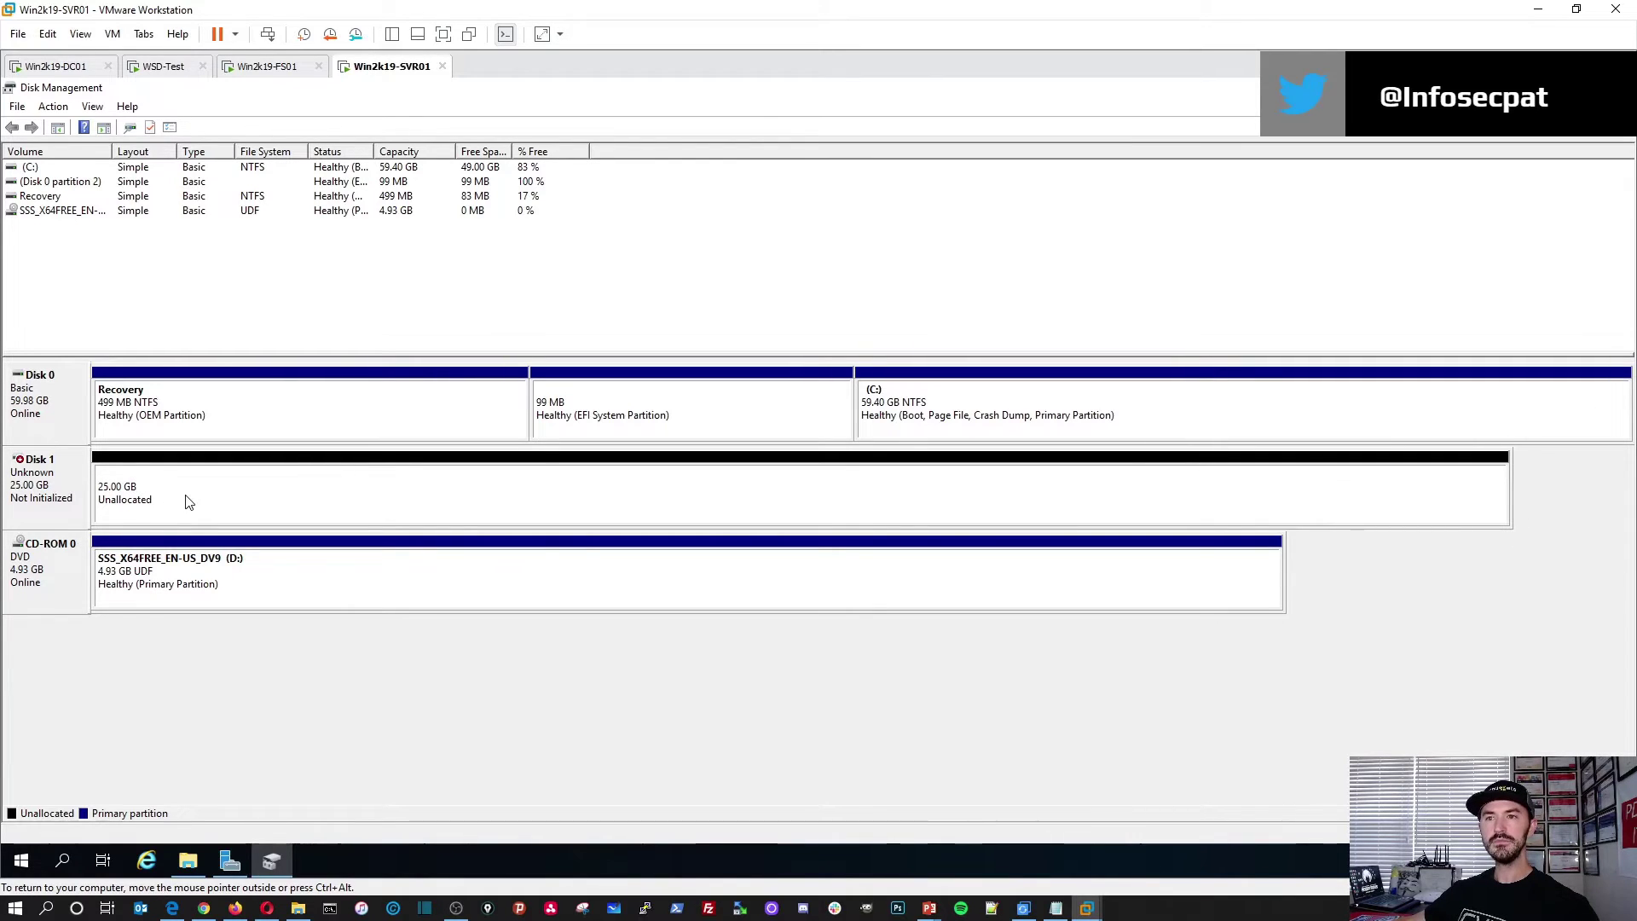
right_click(66, 464)
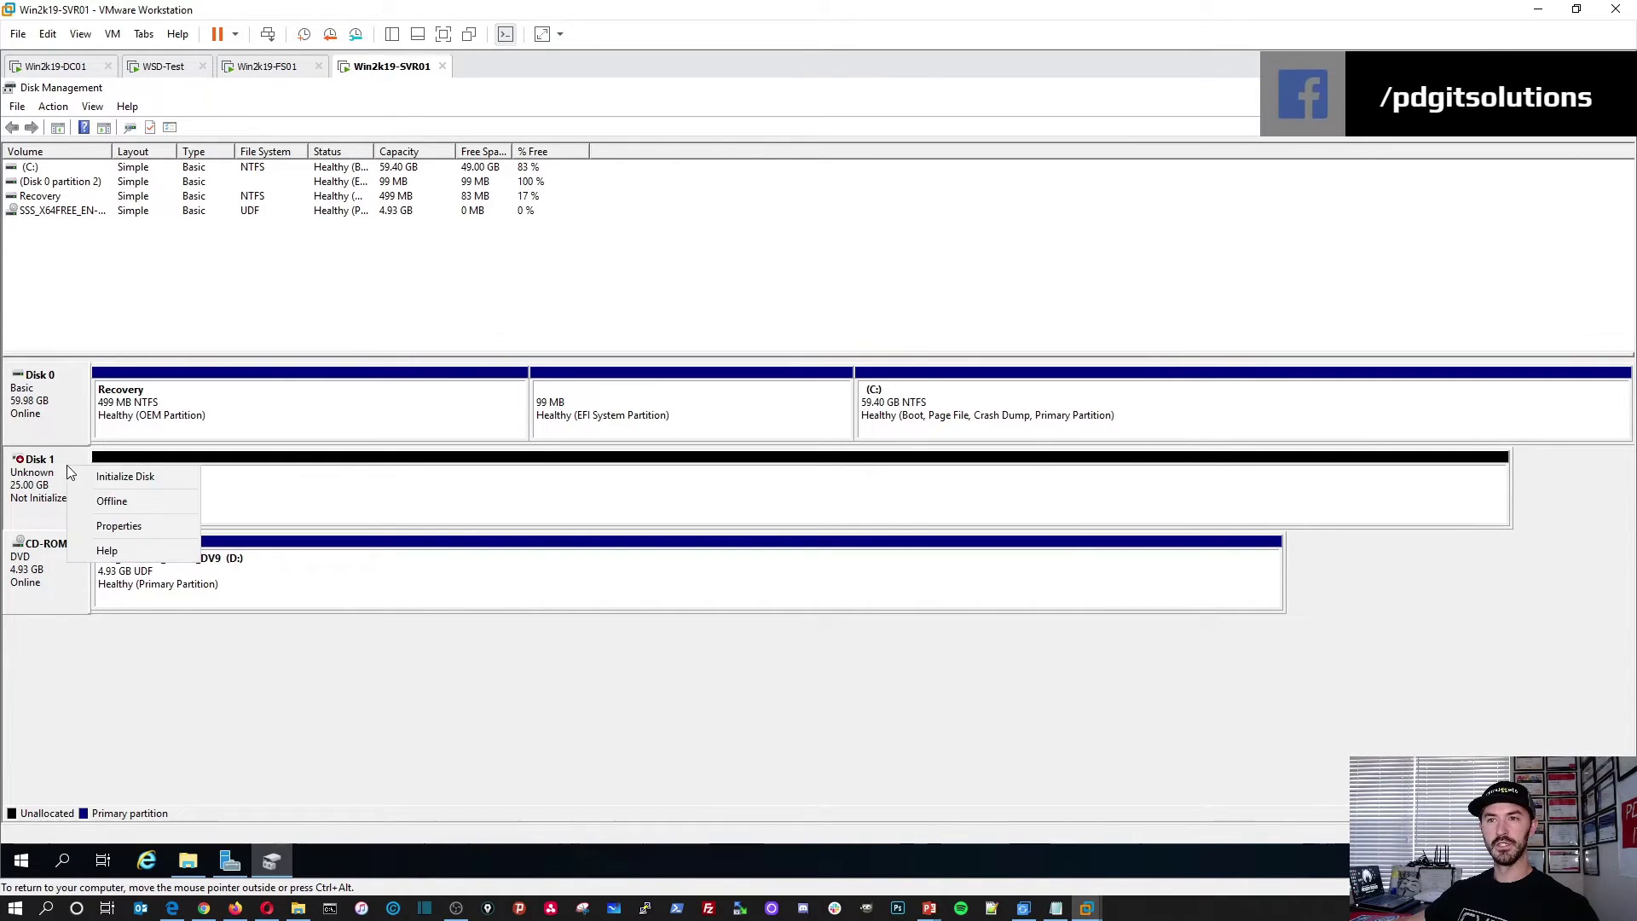
left_click(122, 477)
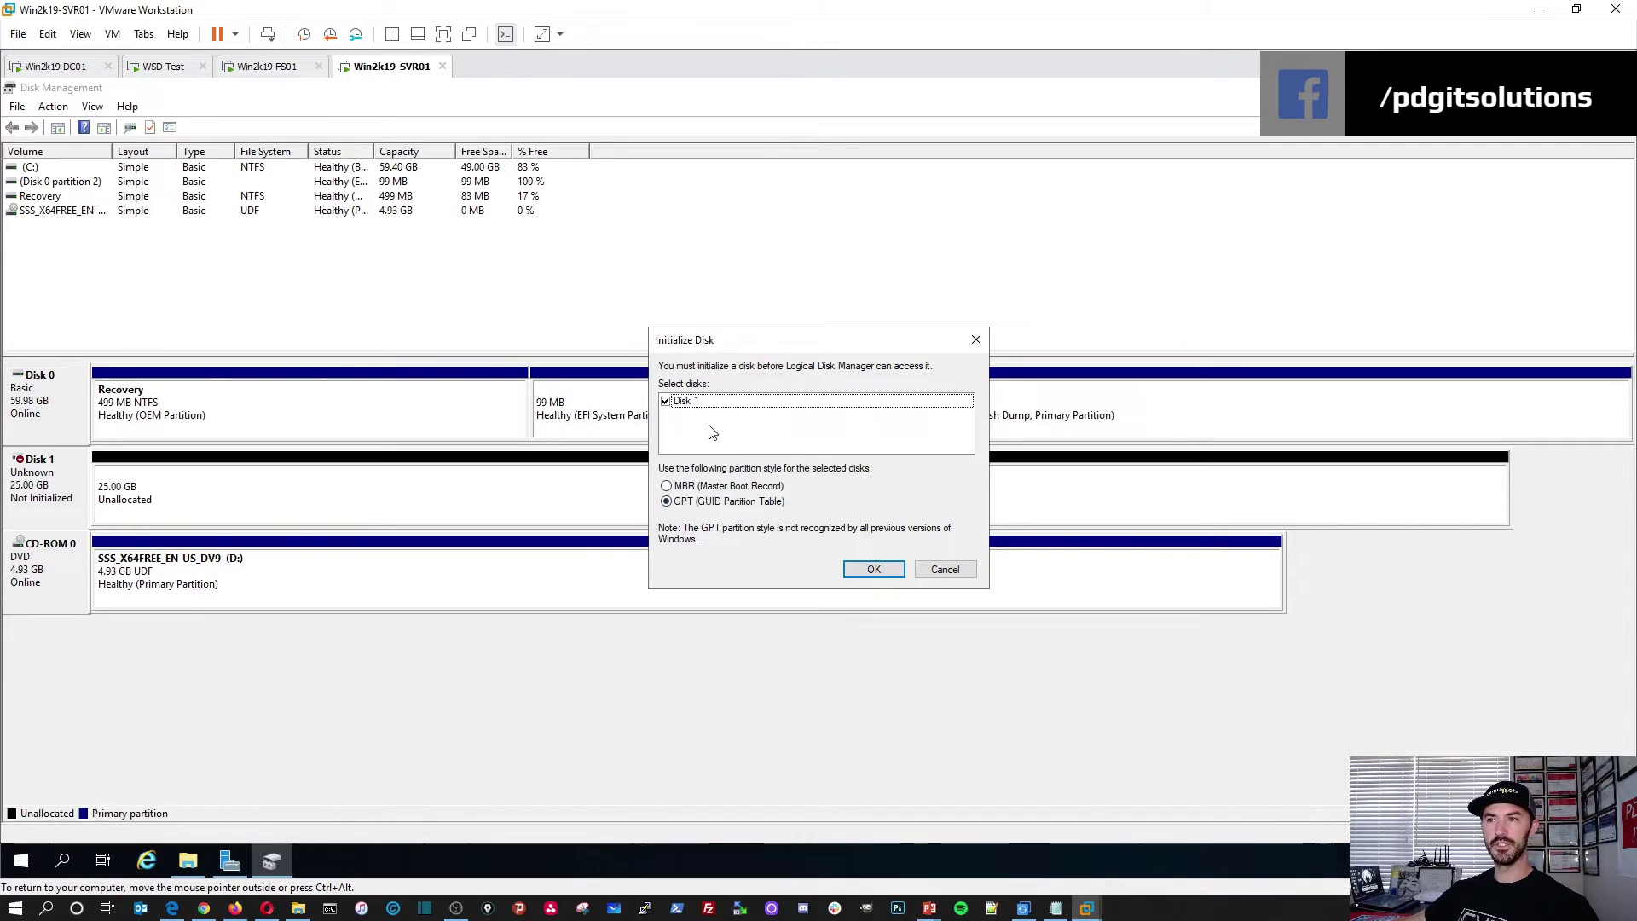
left_click(874, 569)
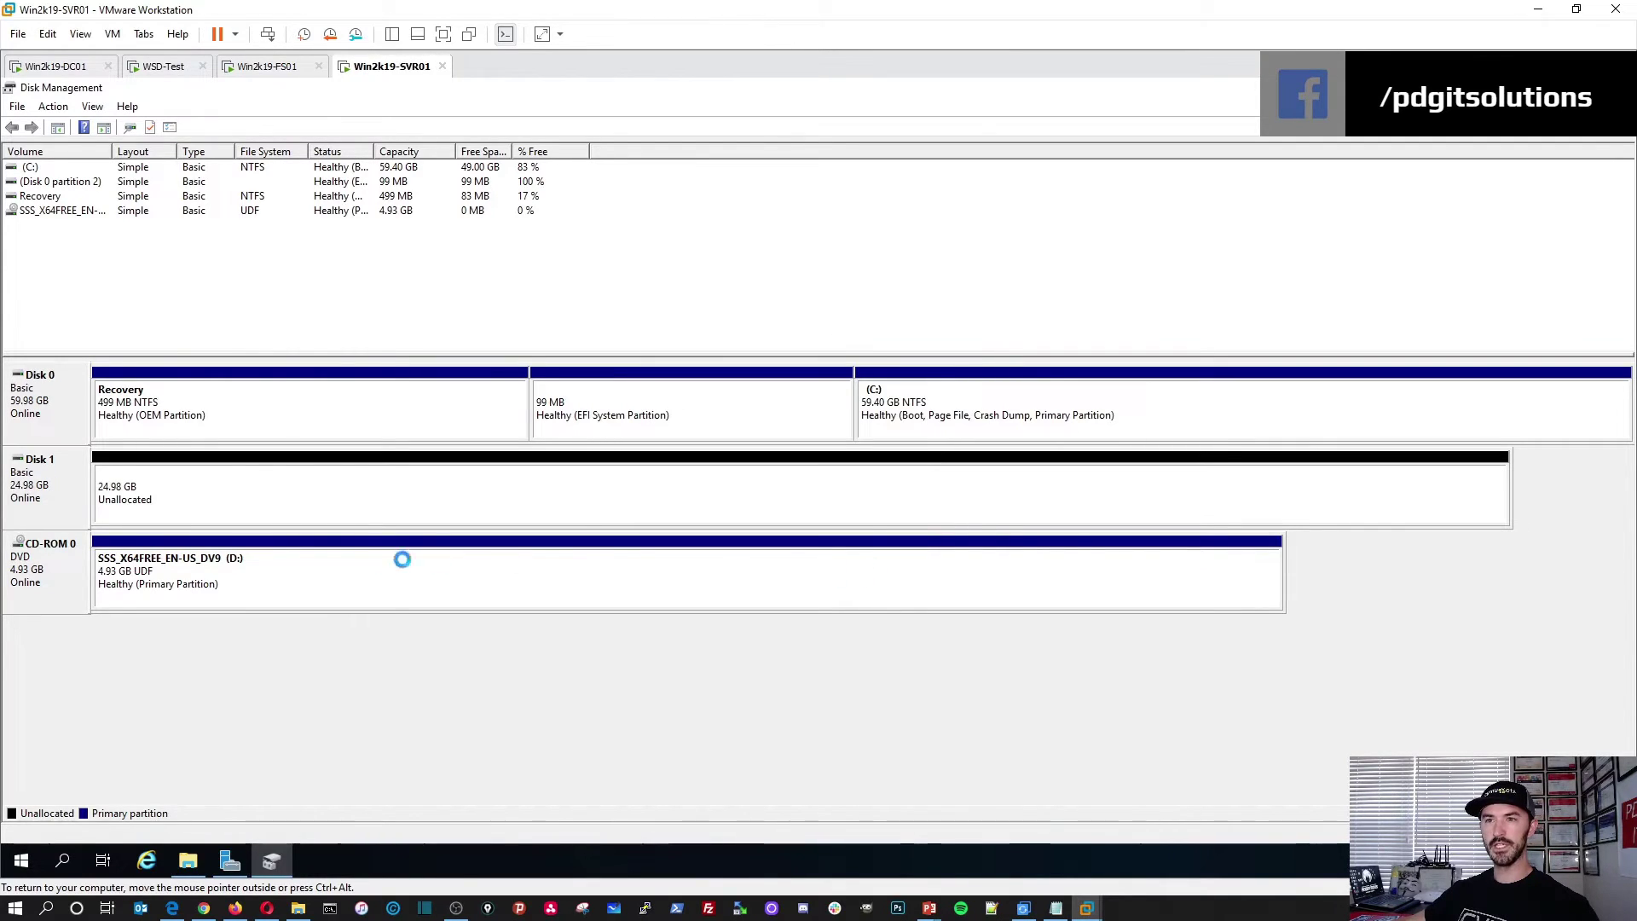
left_click(210, 492)
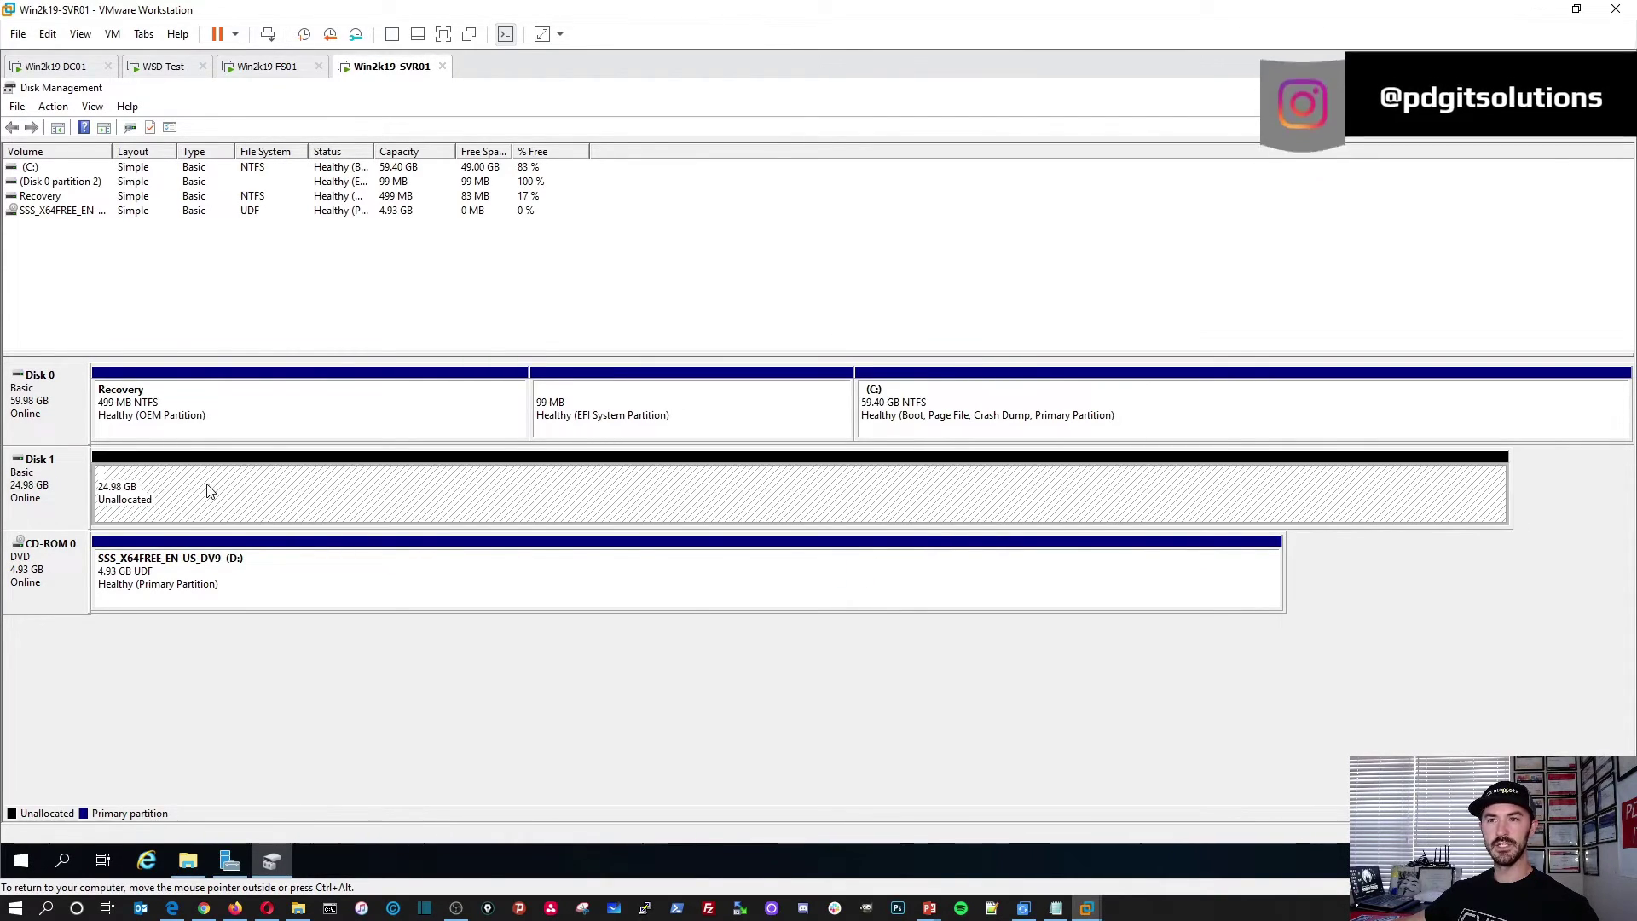
Step: Create a full-size NTFS simple volume on Disk 1's unallocated space, labelled 'Data' with drive letter P
right_click(209, 490)
left_click(243, 495)
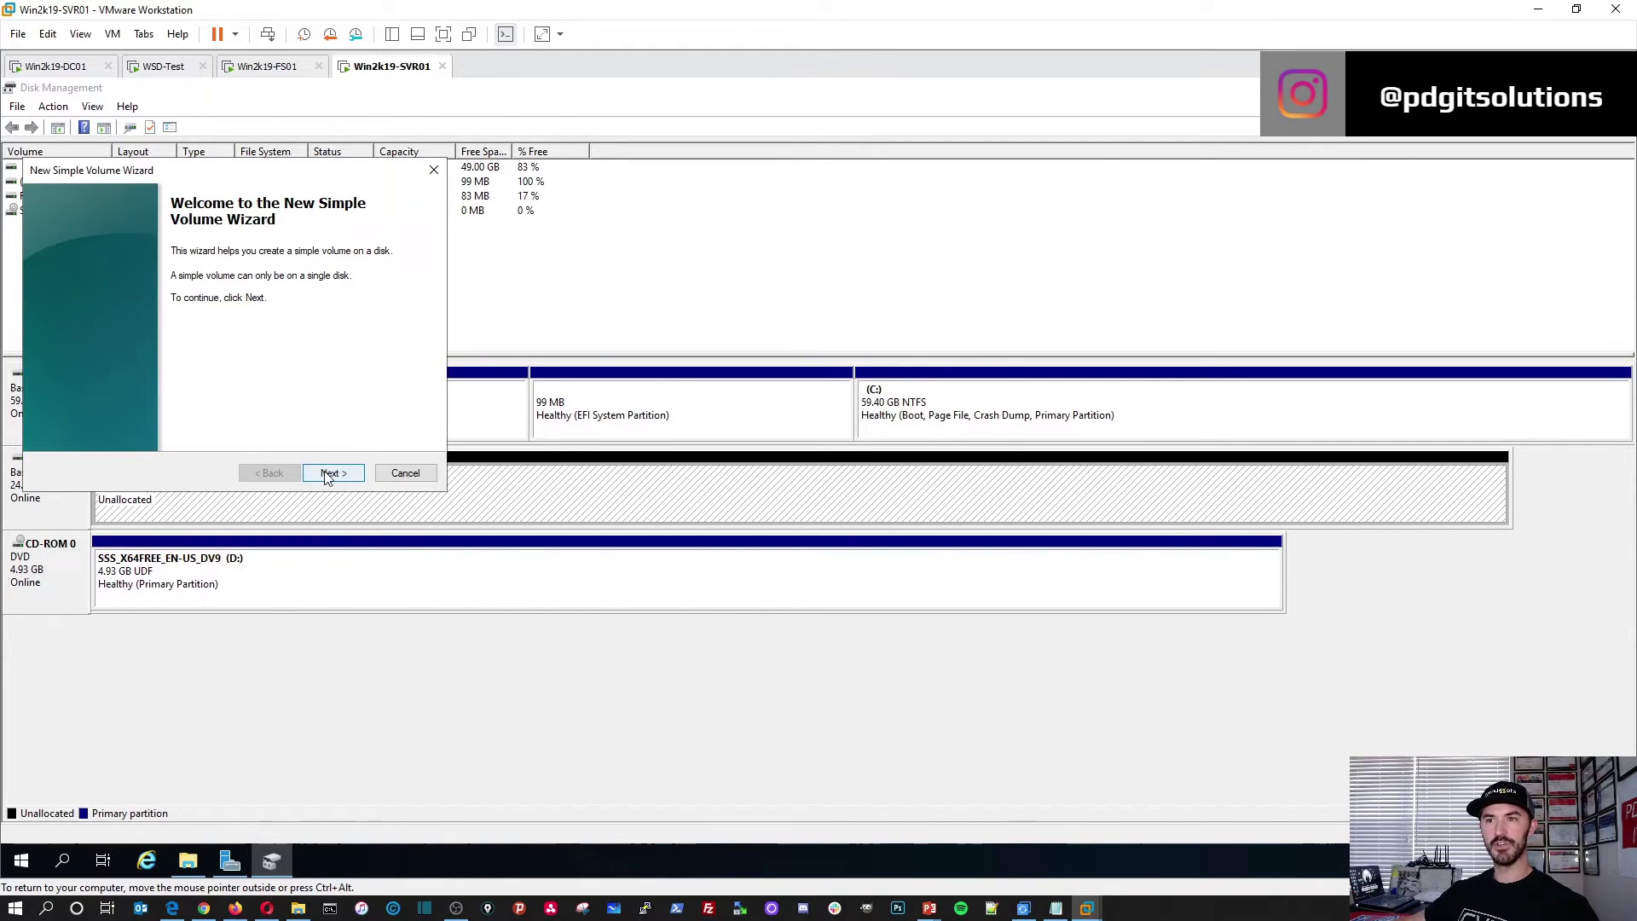
left_click(325, 476)
left_click(332, 472)
left_click(317, 289)
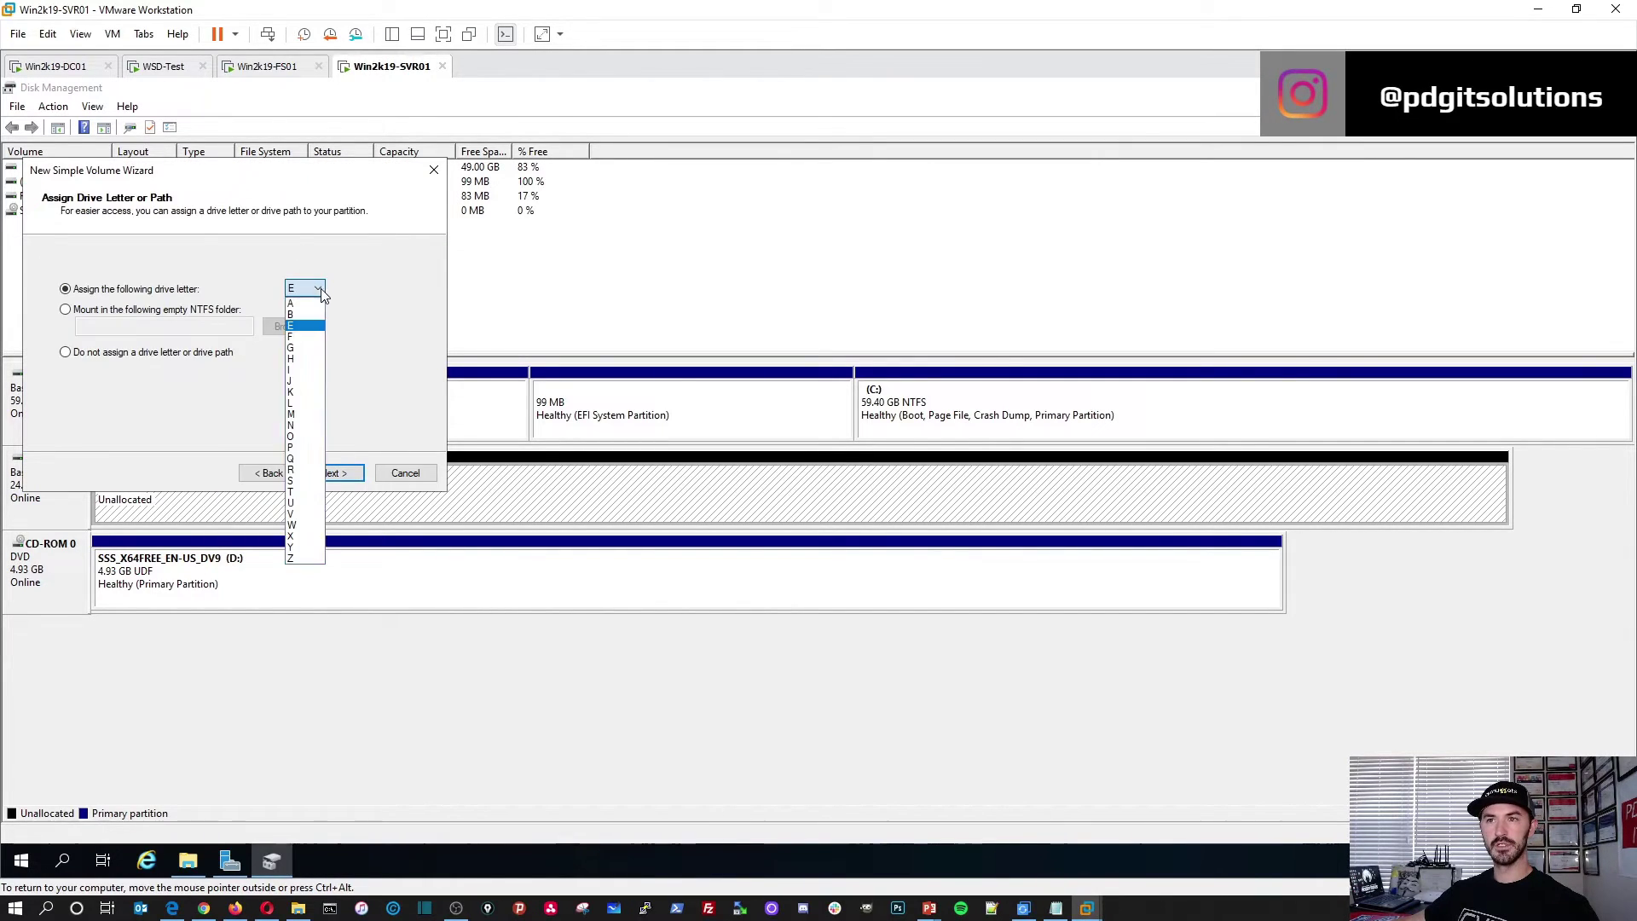
left_click(292, 449)
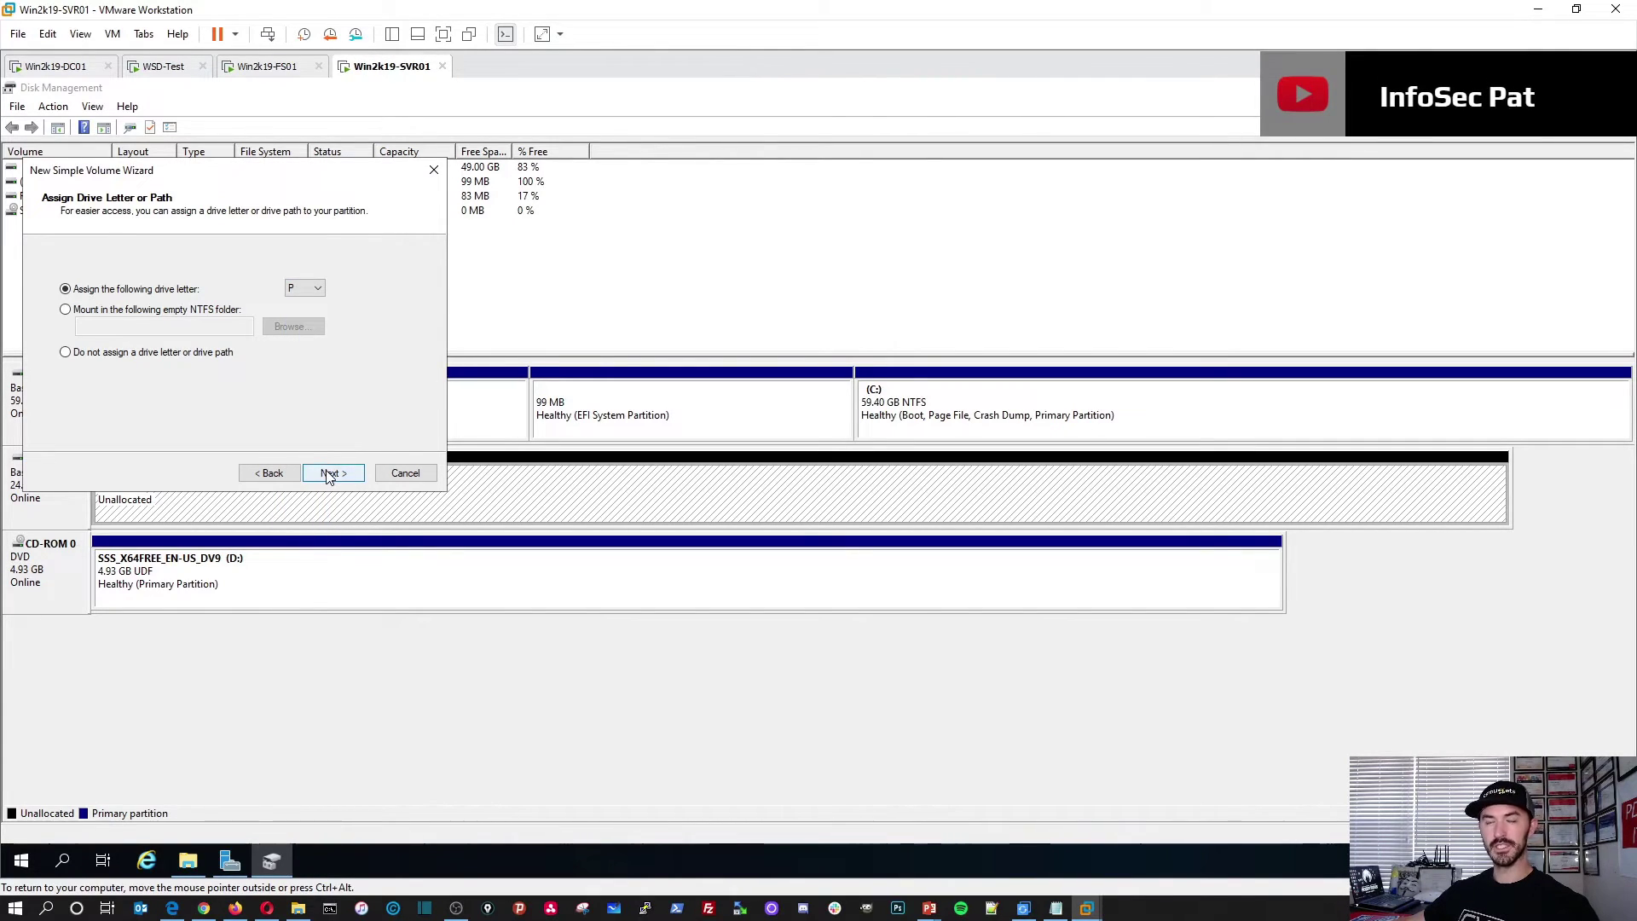
left_click(328, 474)
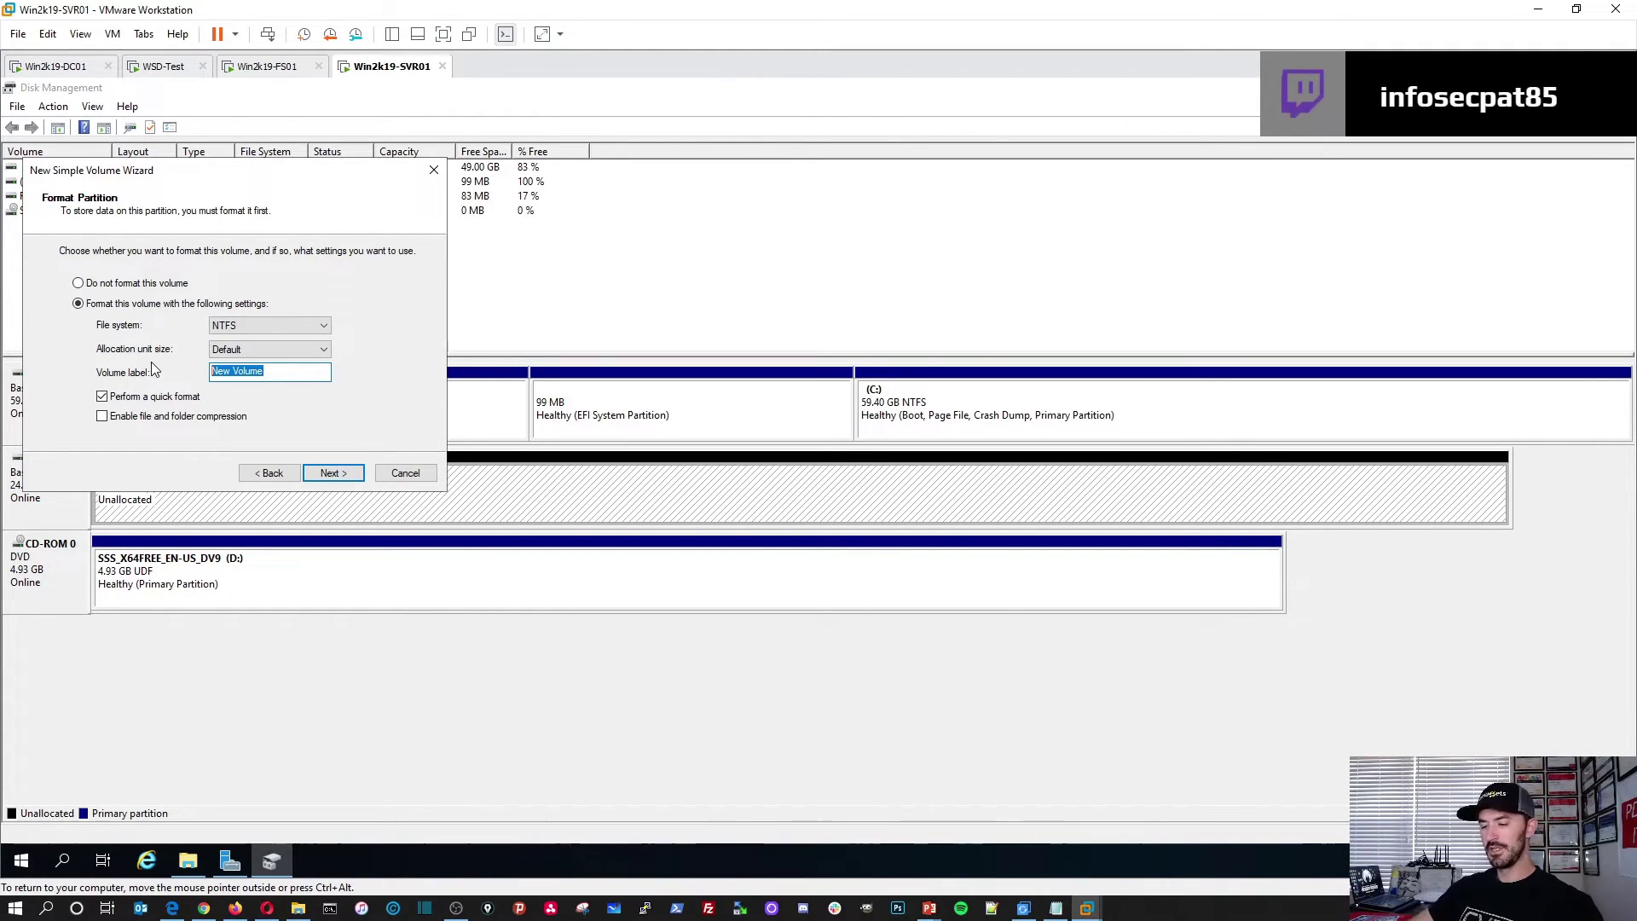
type("Data")
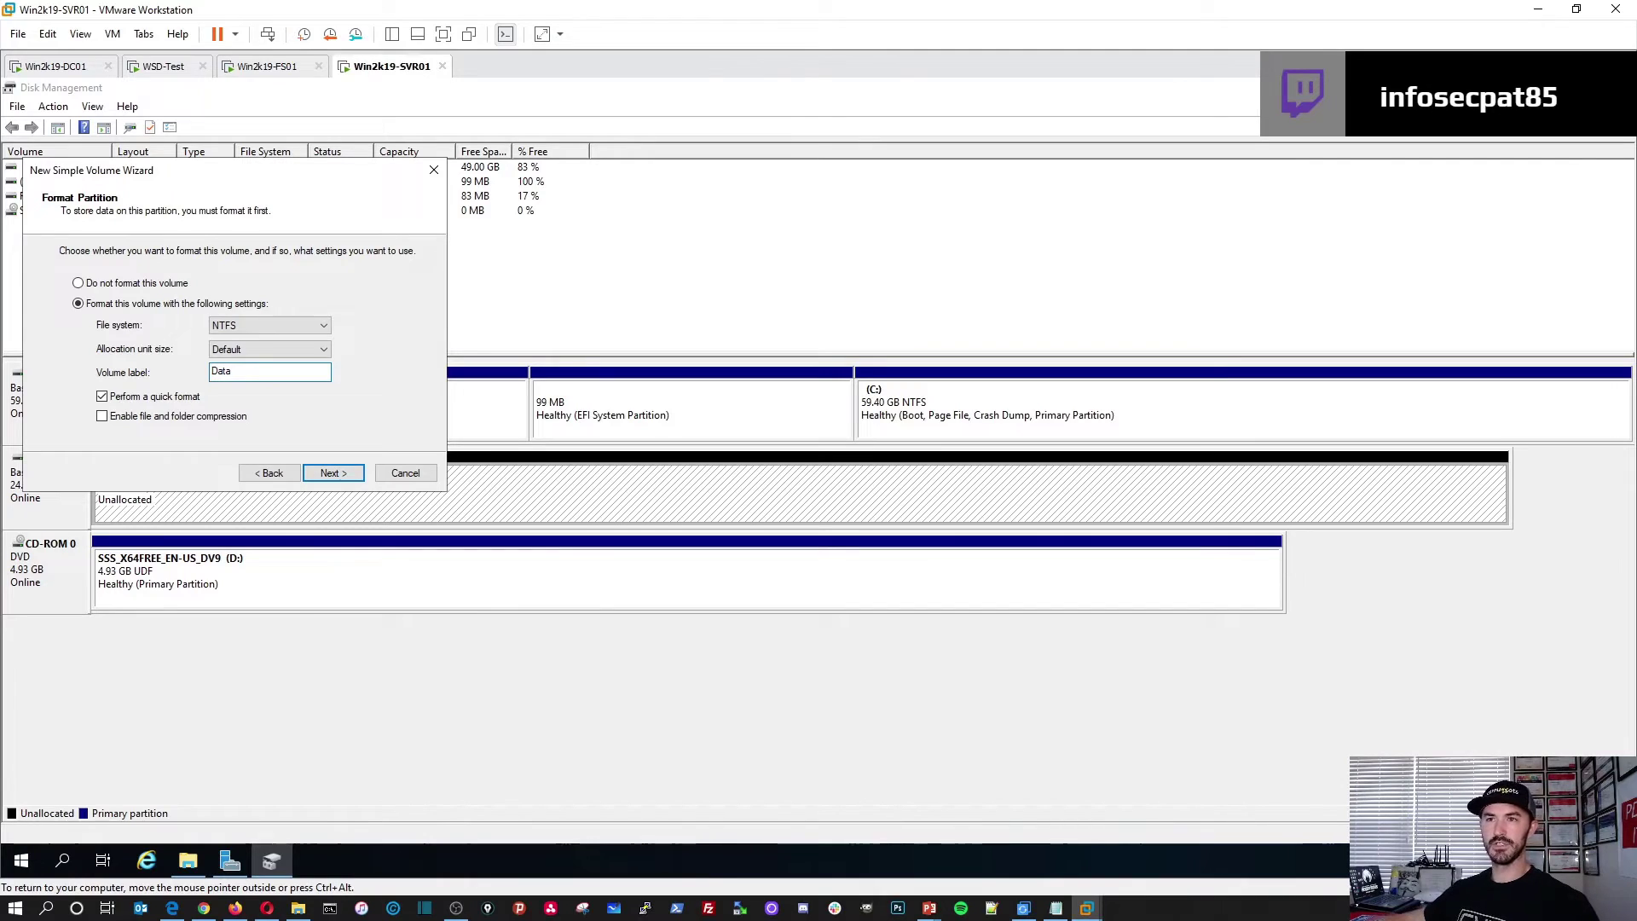
left_click(331, 473)
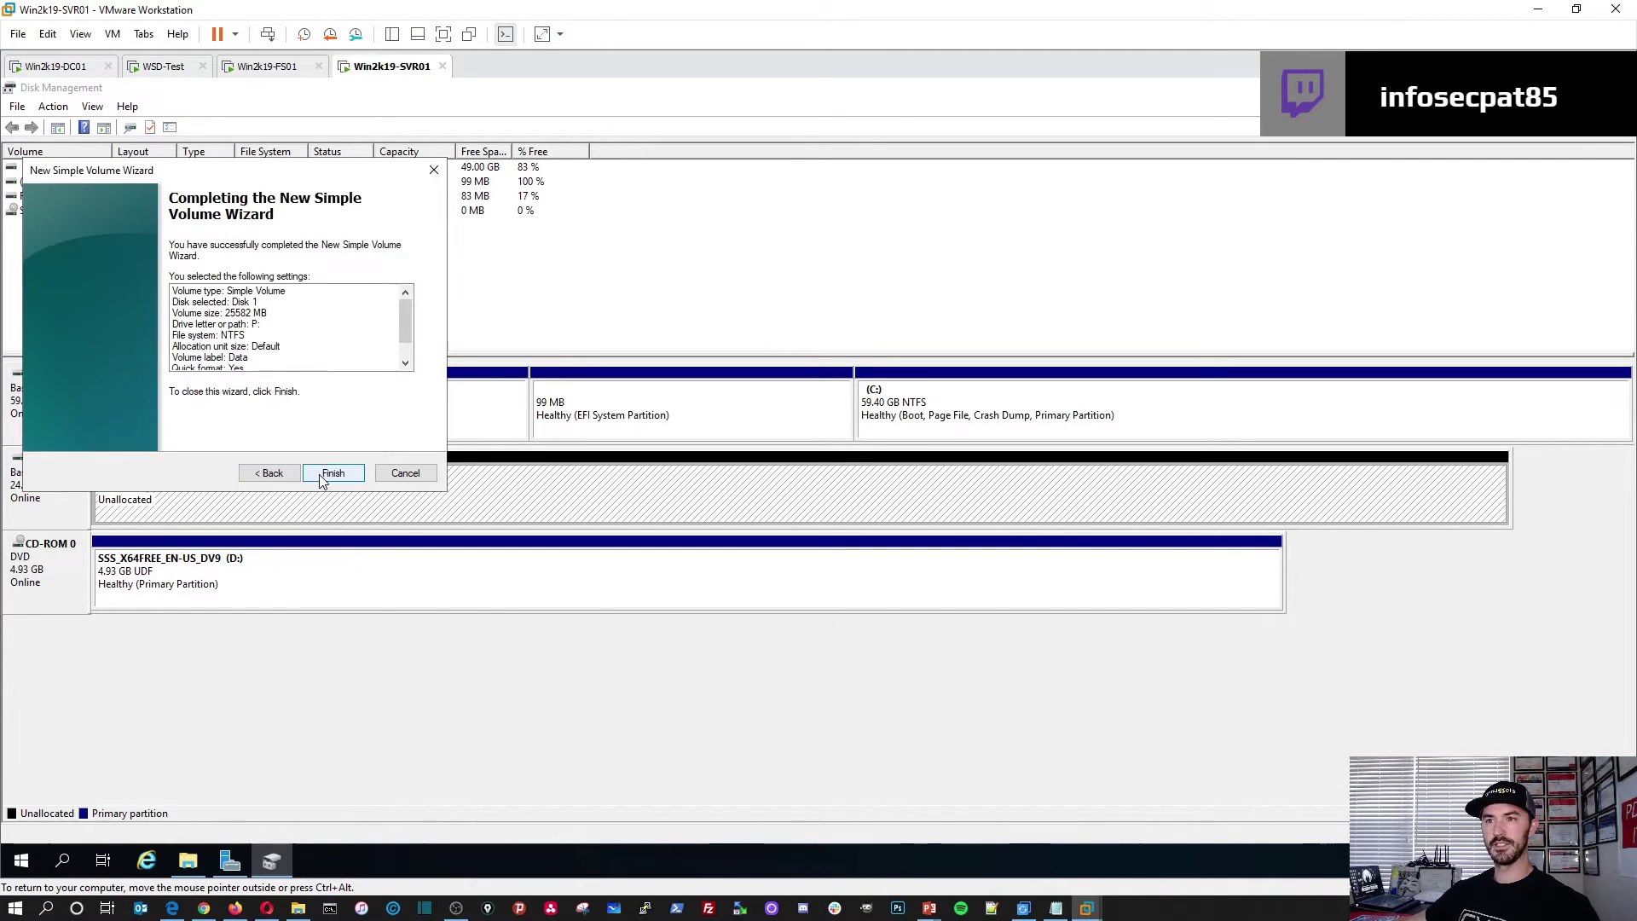
left_click(328, 474)
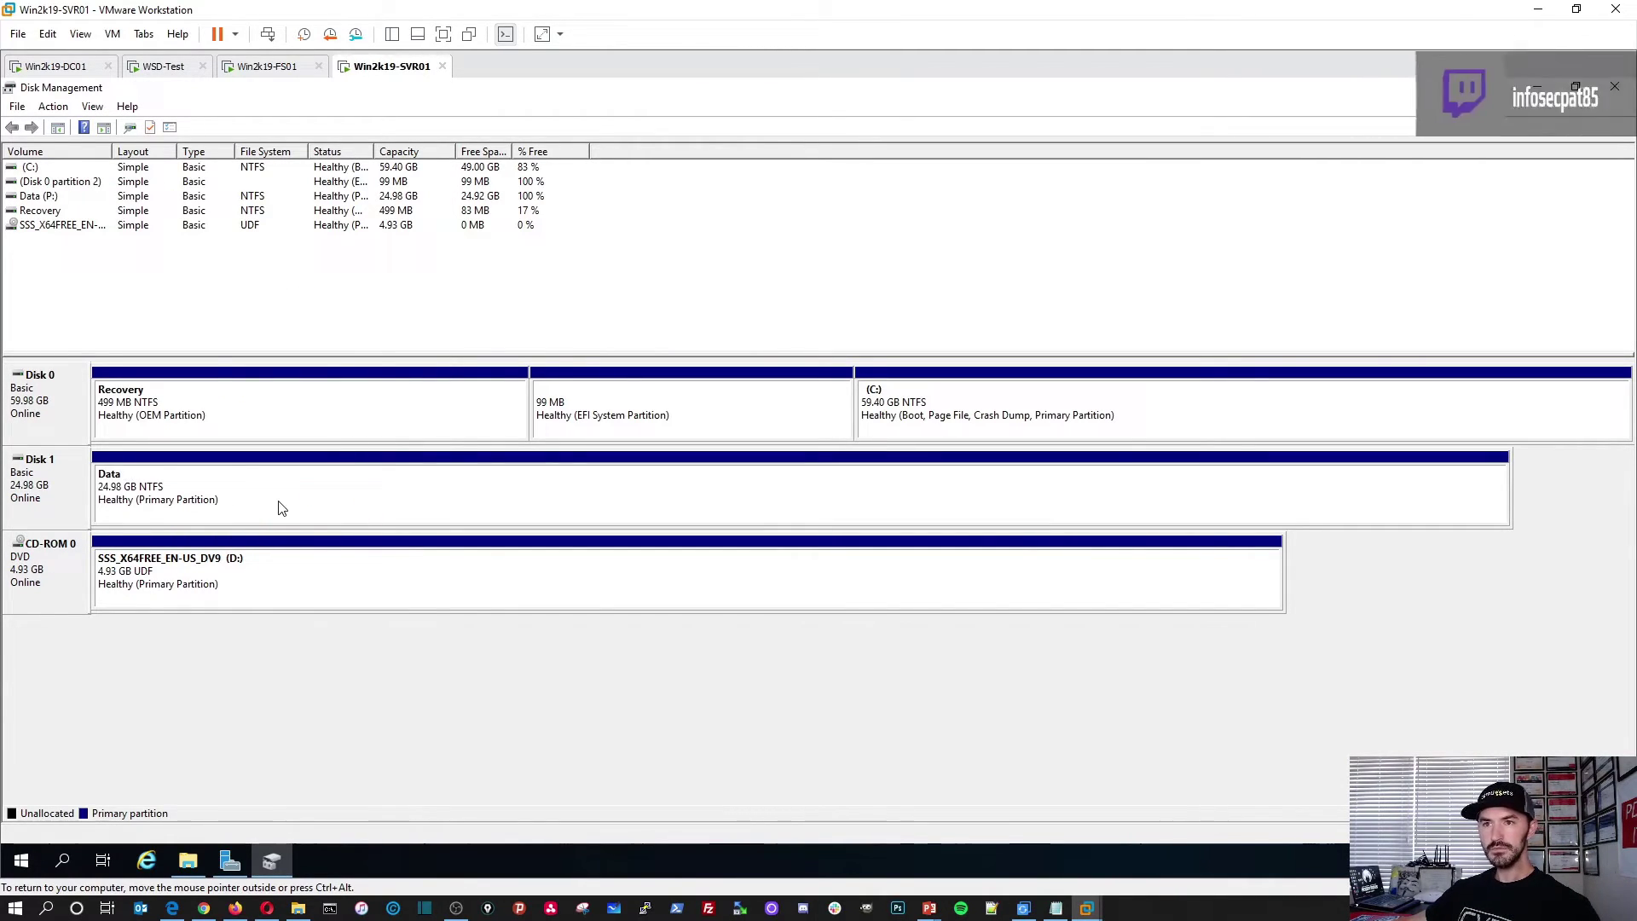
Step: Review Disk 1's properties across the Policies, Volumes (GPT partition style), Driver, Details and Events tabs
right_click(72, 508)
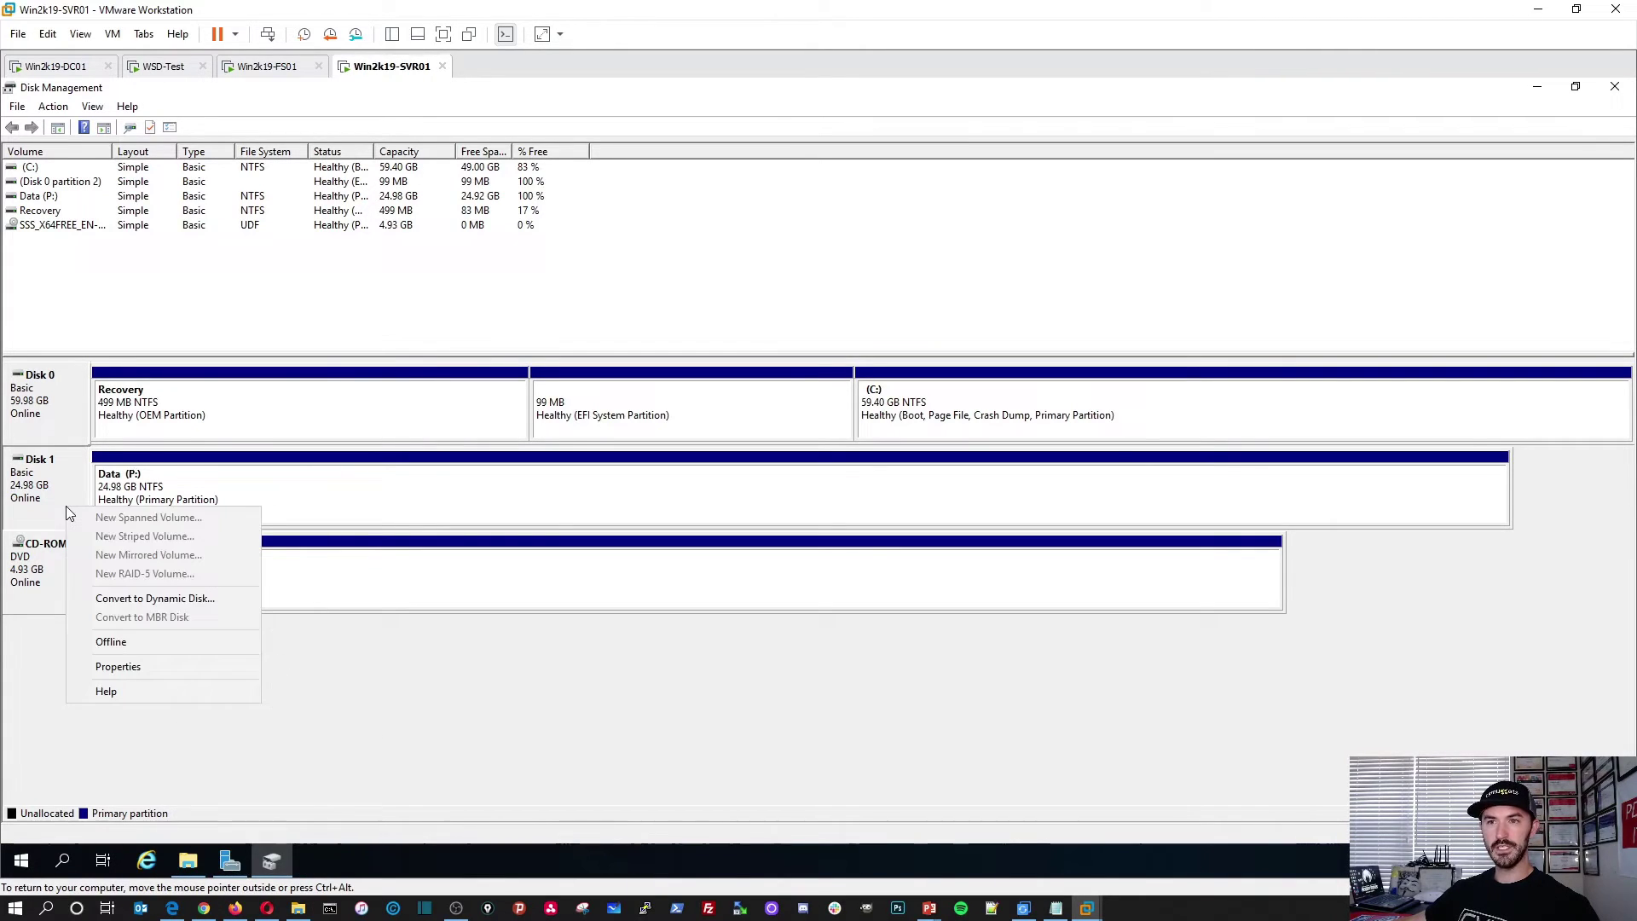
left_click(96, 665)
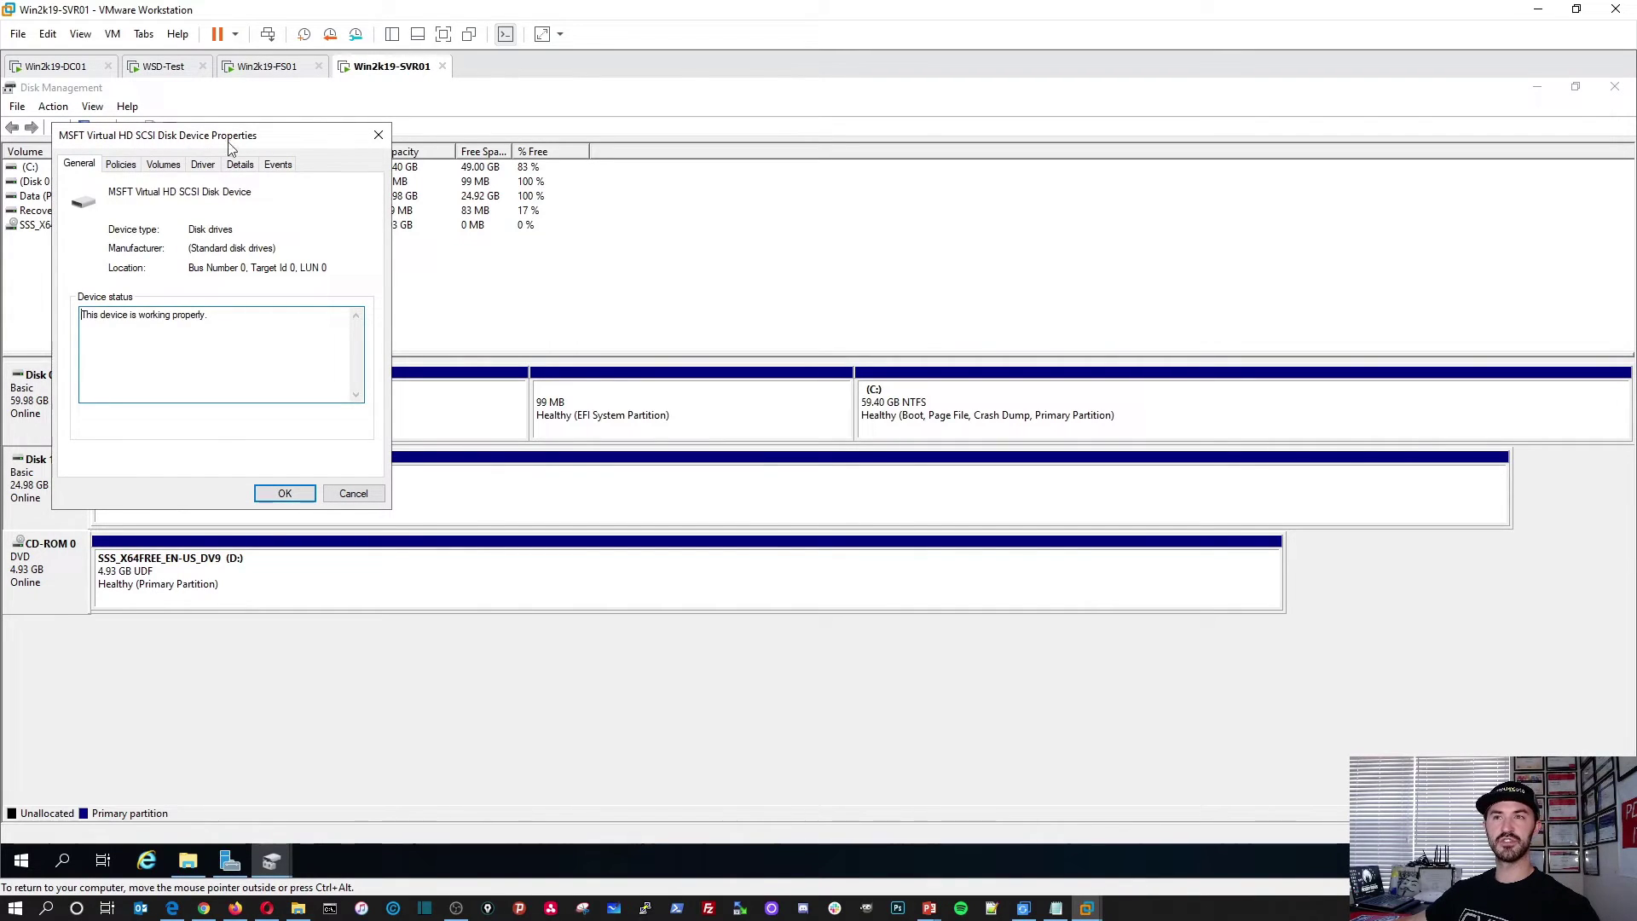
left_click_drag(252, 138, 404, 164)
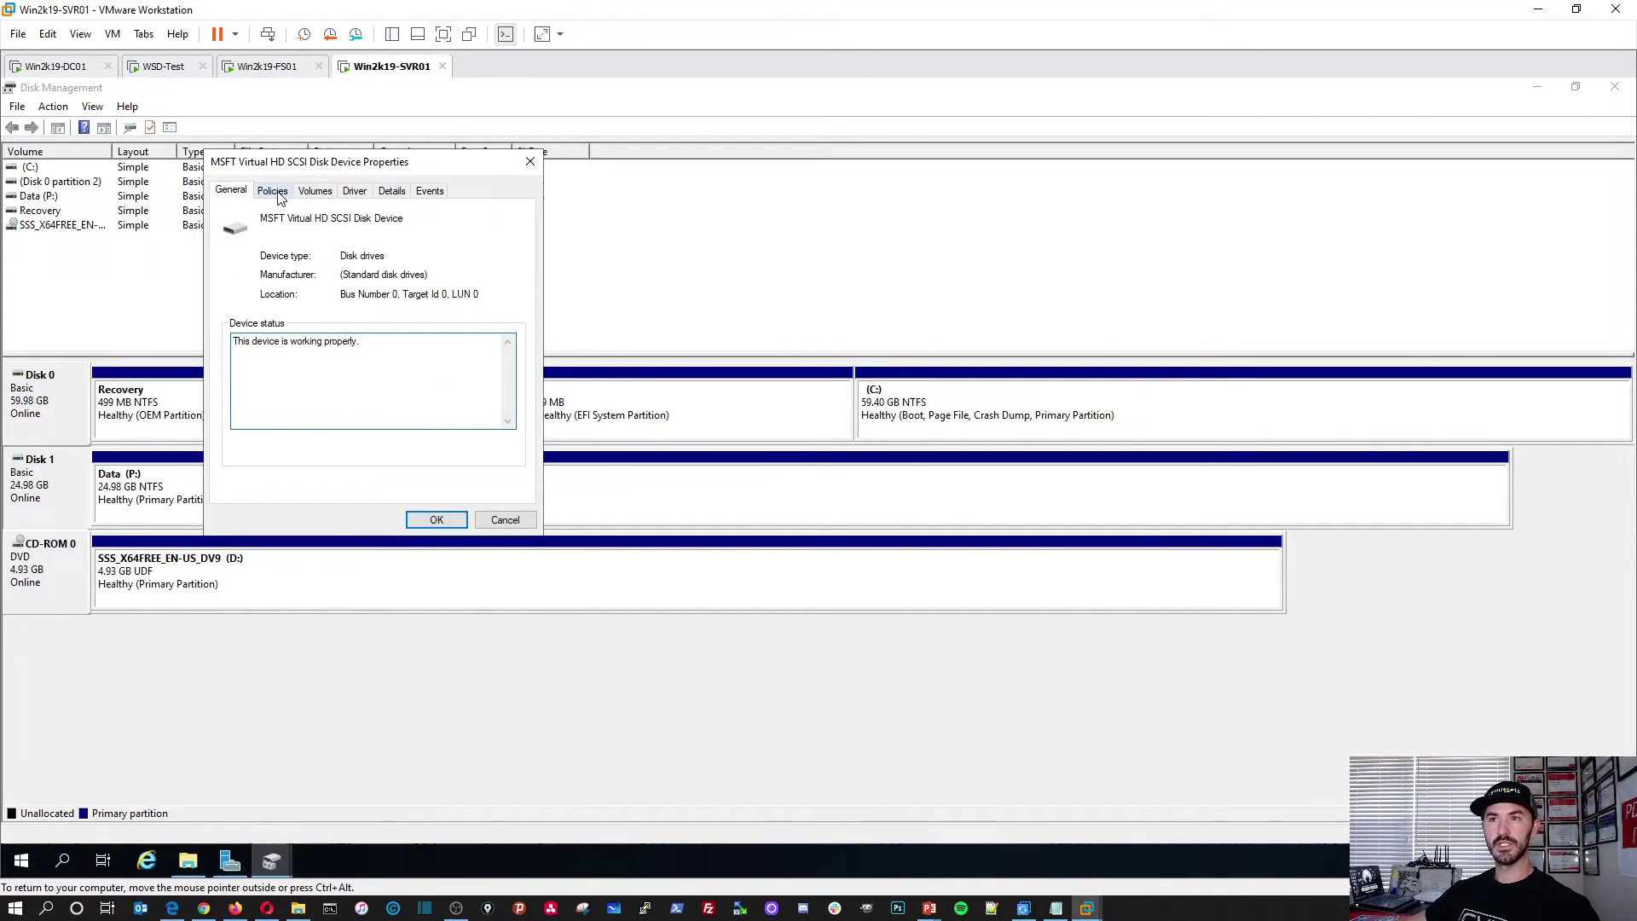
left_click(273, 191)
left_click(316, 191)
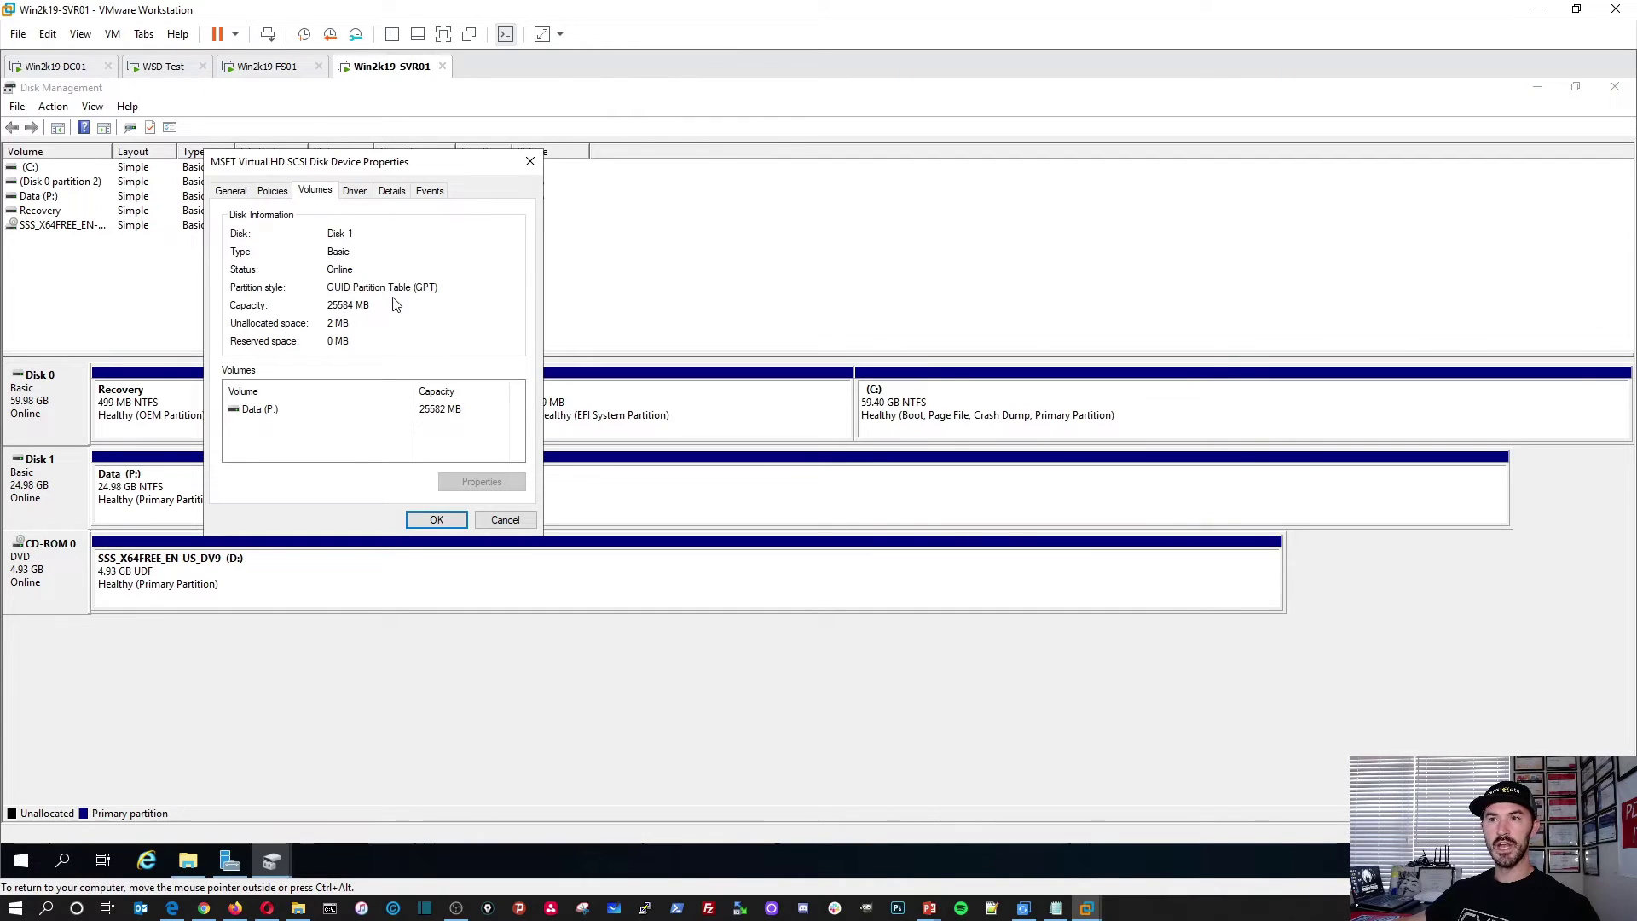
left_click(355, 192)
left_click(391, 192)
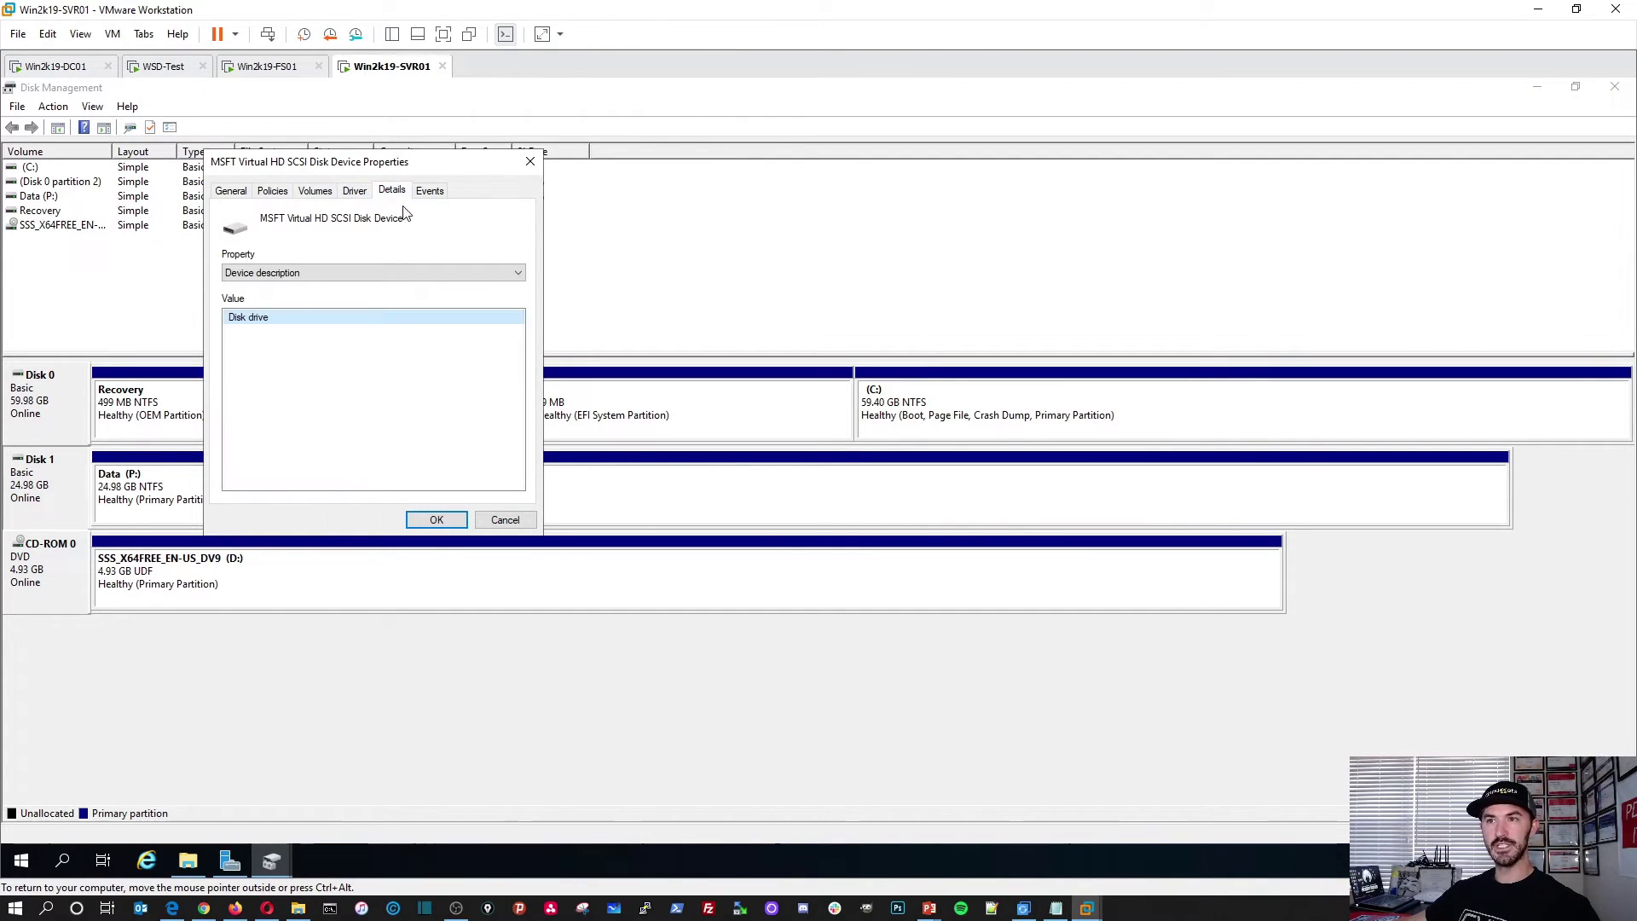
left_click(429, 193)
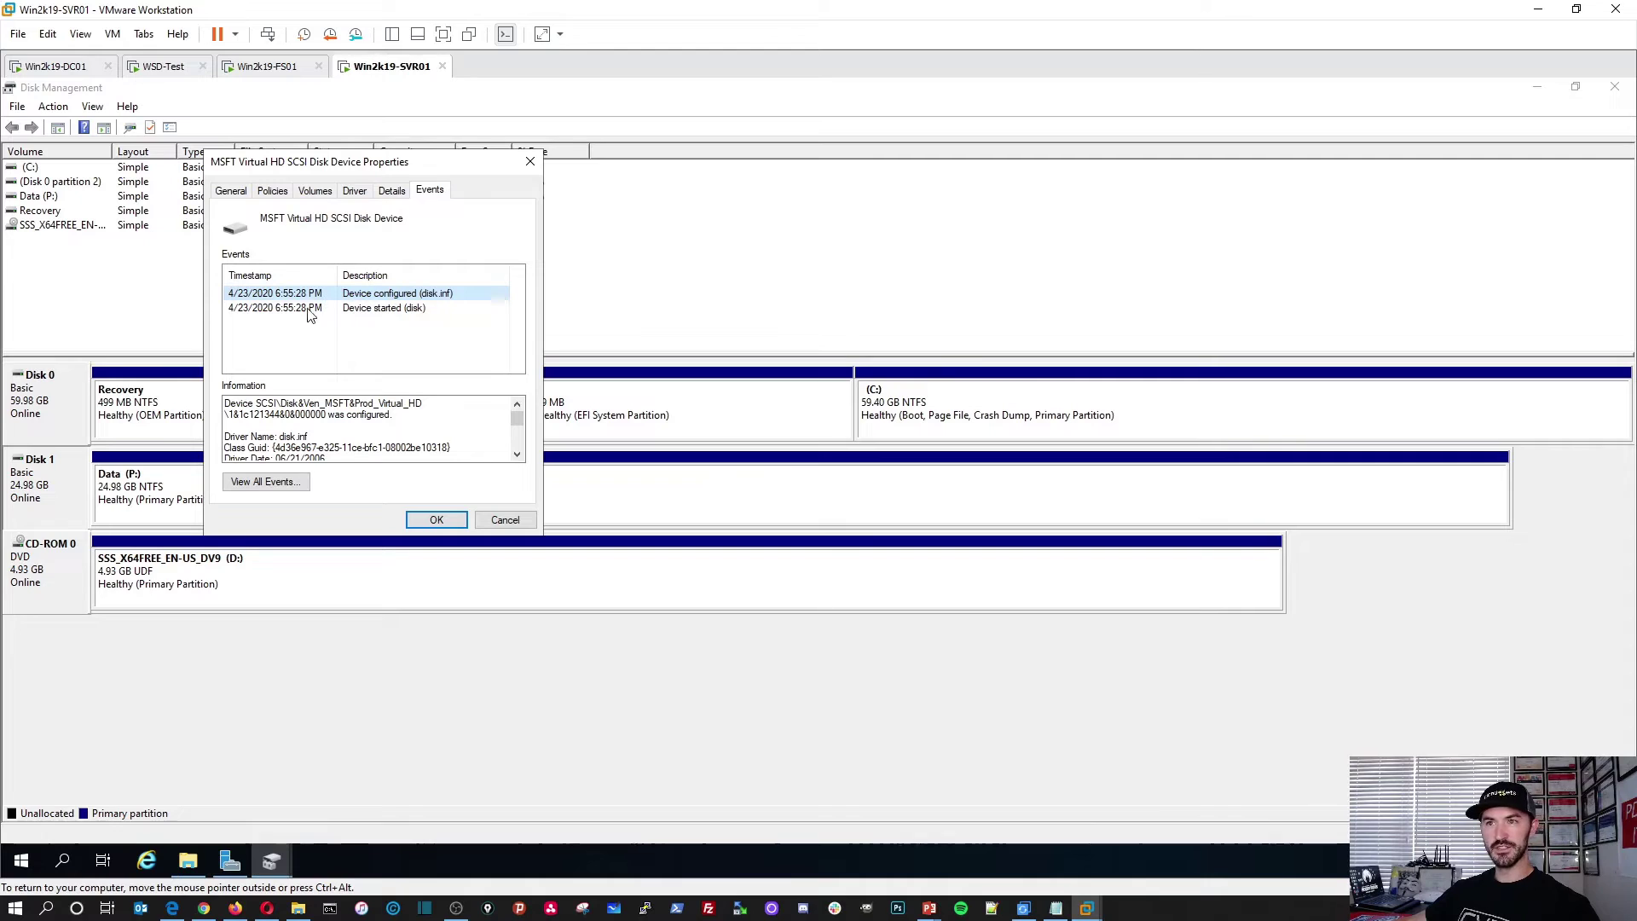
left_click(434, 521)
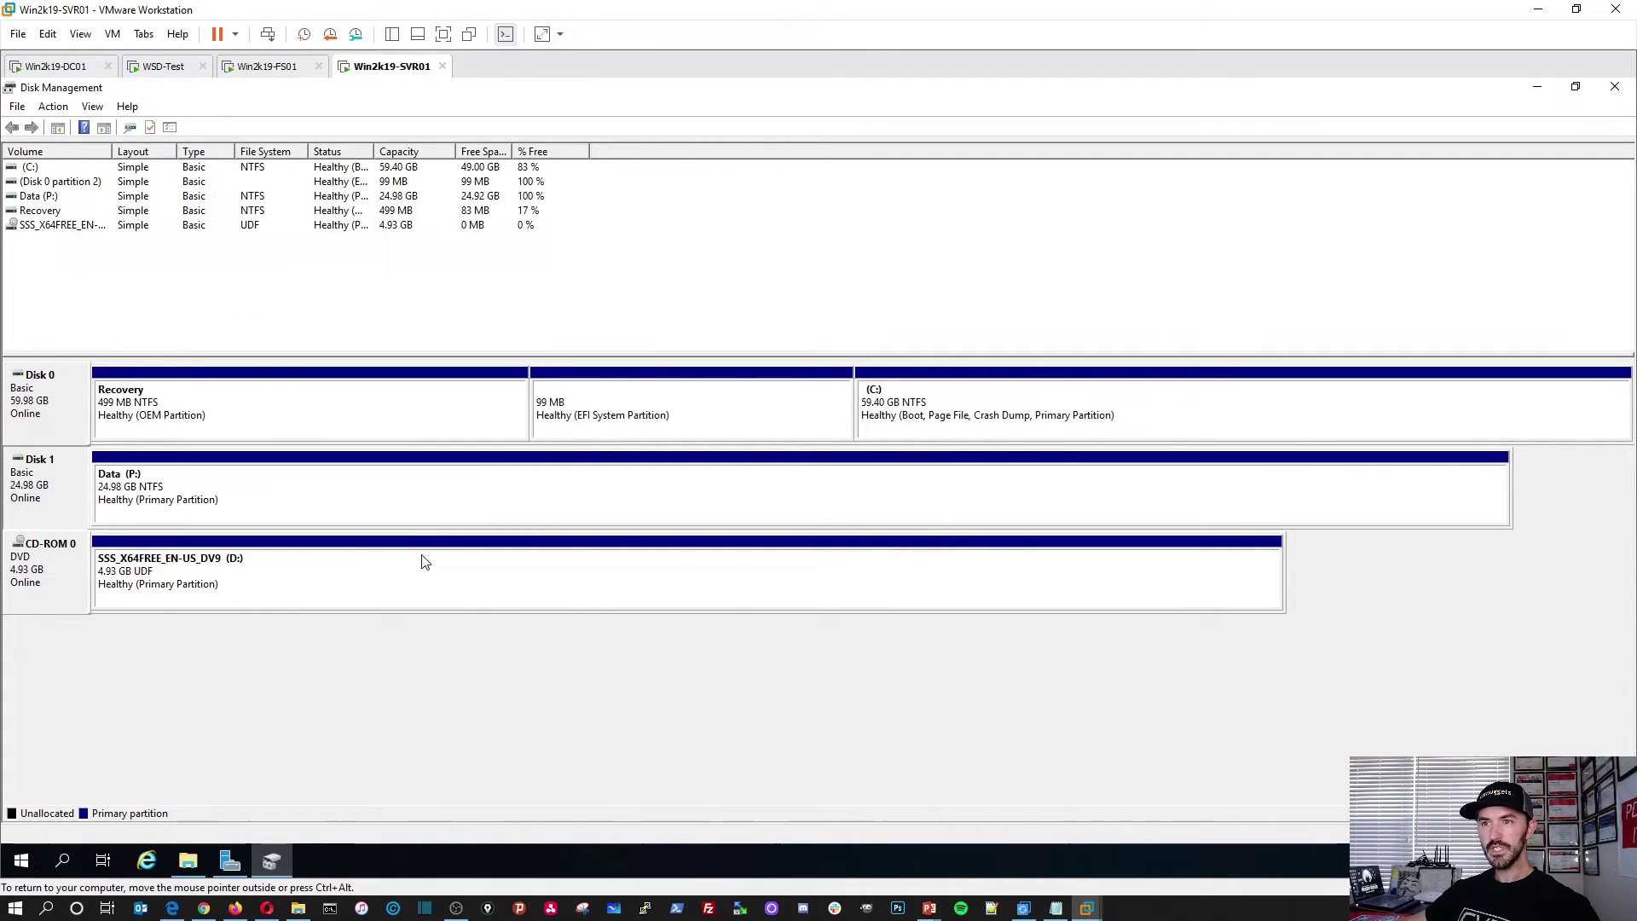
Step: Open the empty Data (P:) drive in File Explorer on SVR01, then switch to the Win2k19-FS01 VM
left_click(1536, 87)
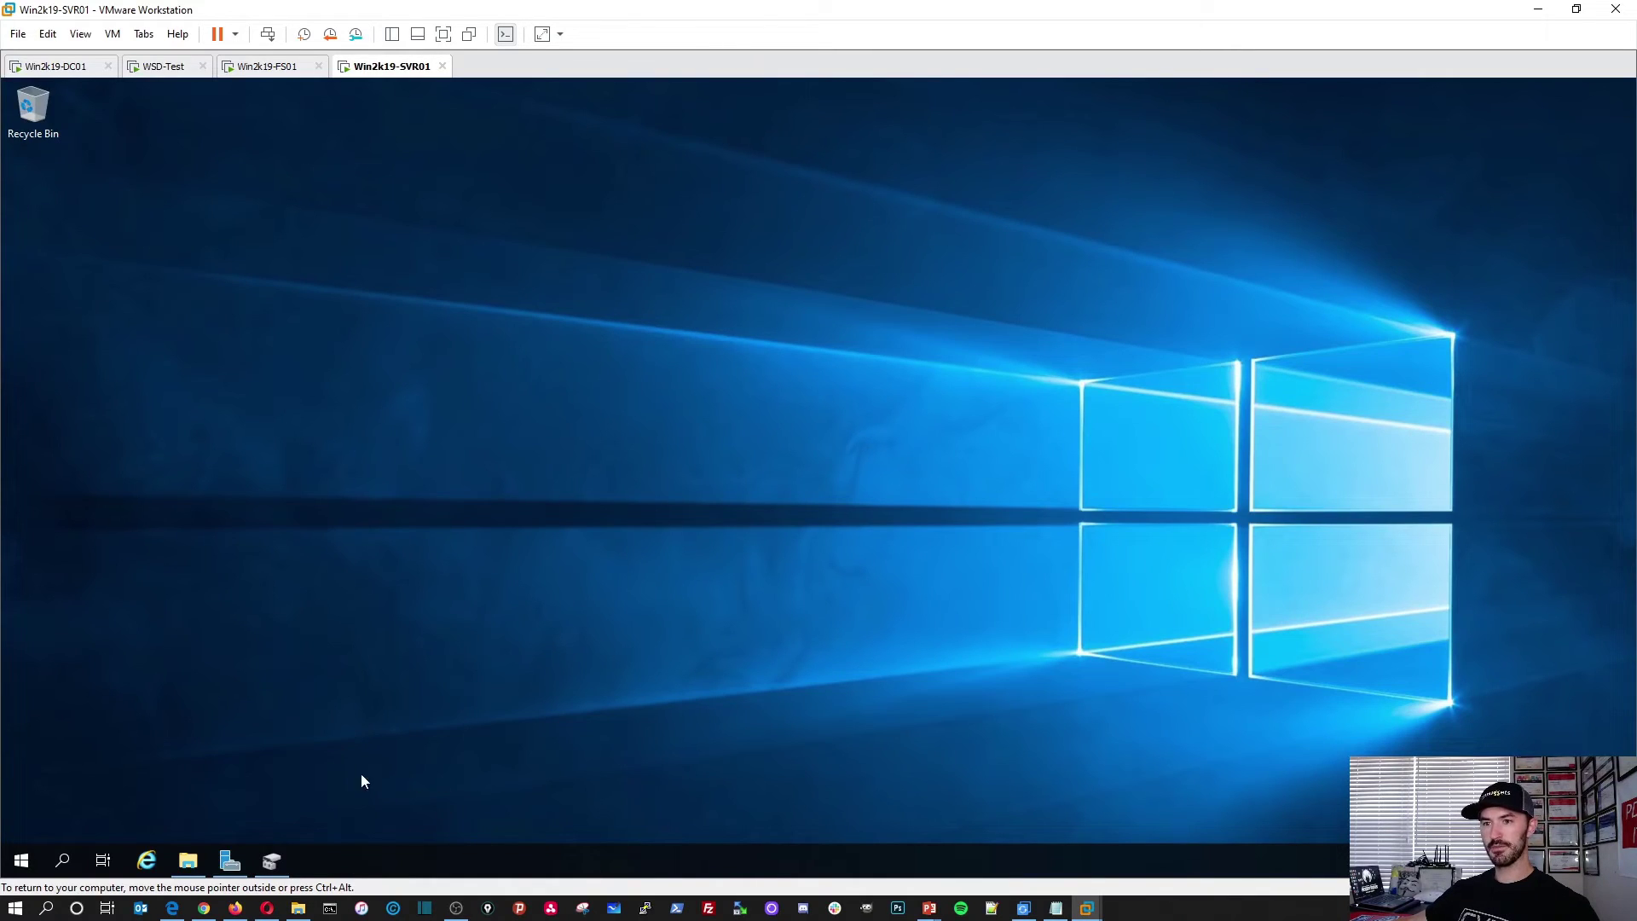
left_click(188, 860)
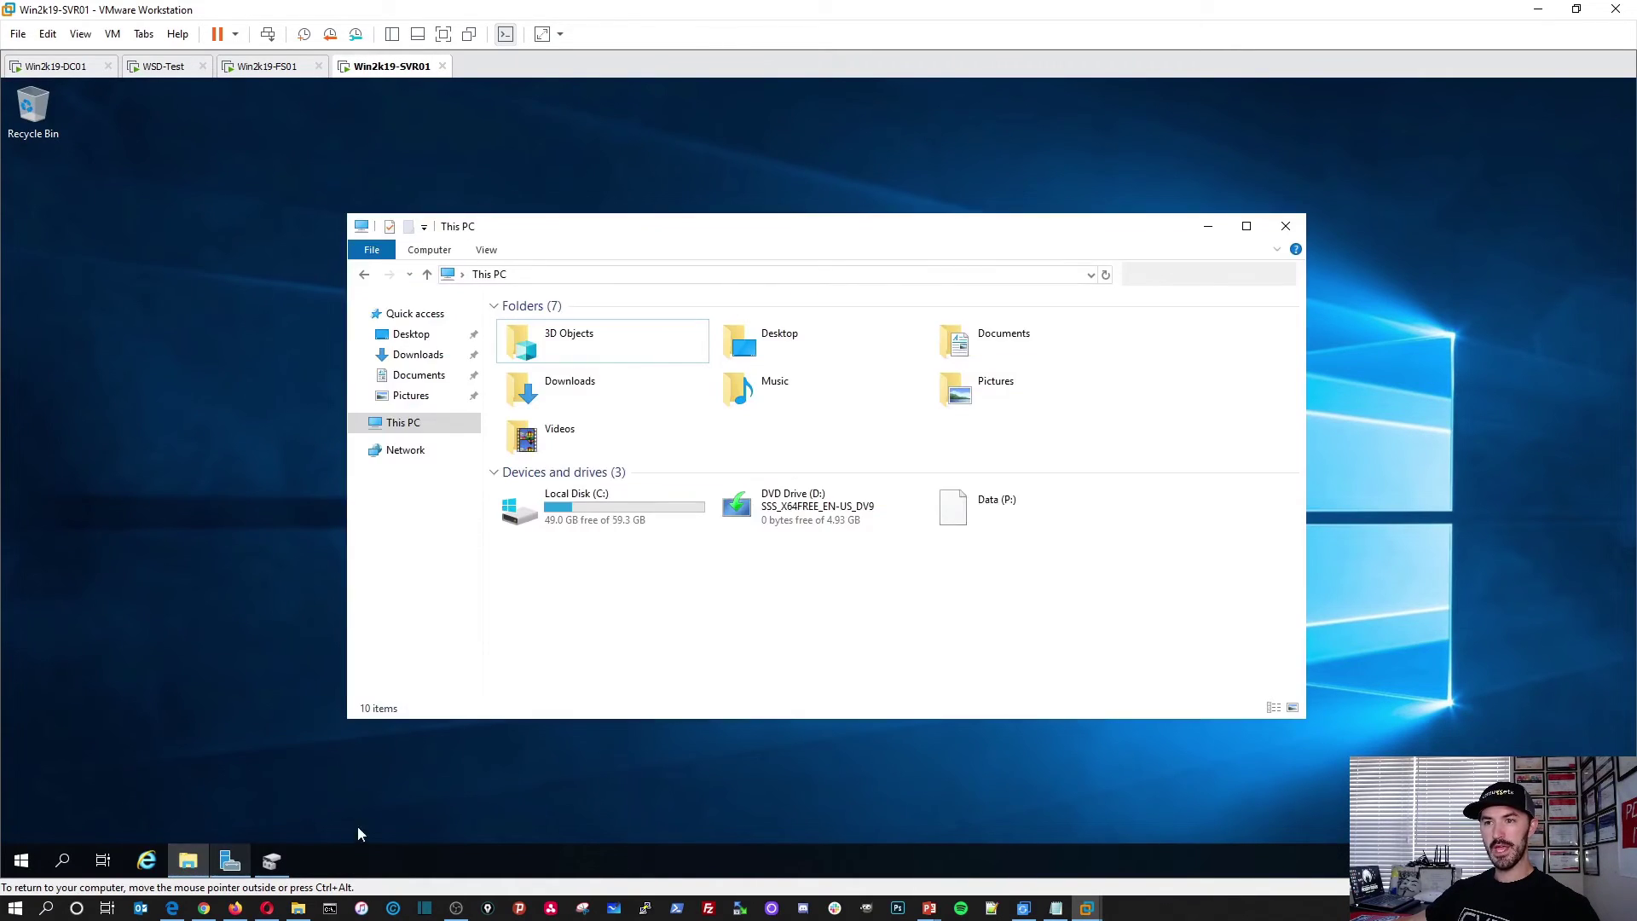
double_click(1020, 506)
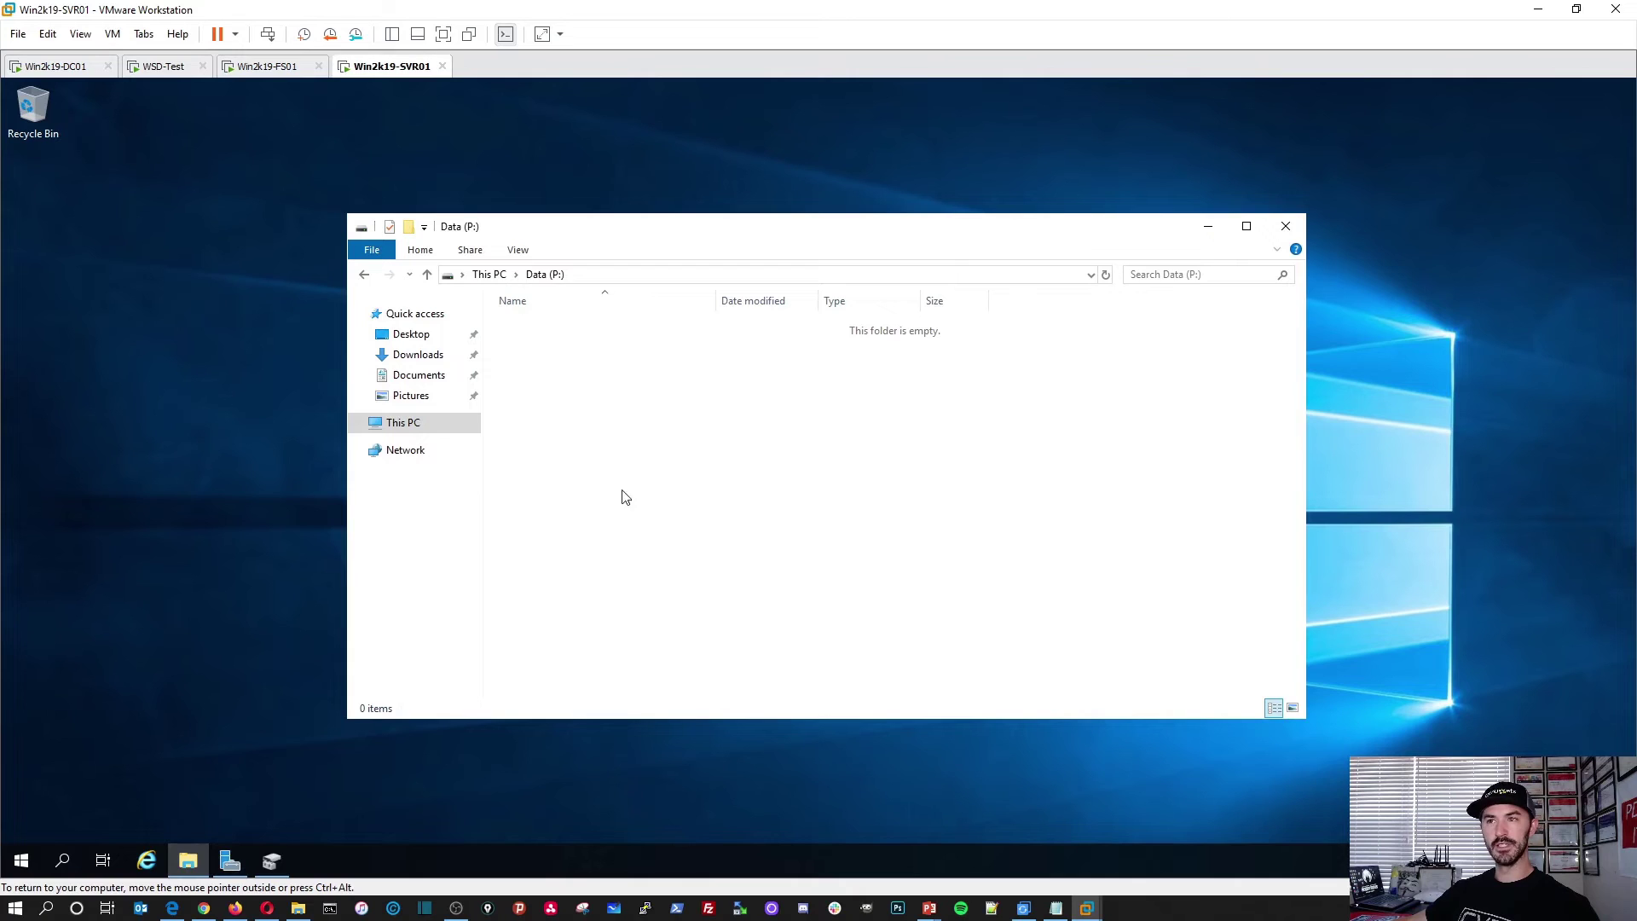
left_click(256, 69)
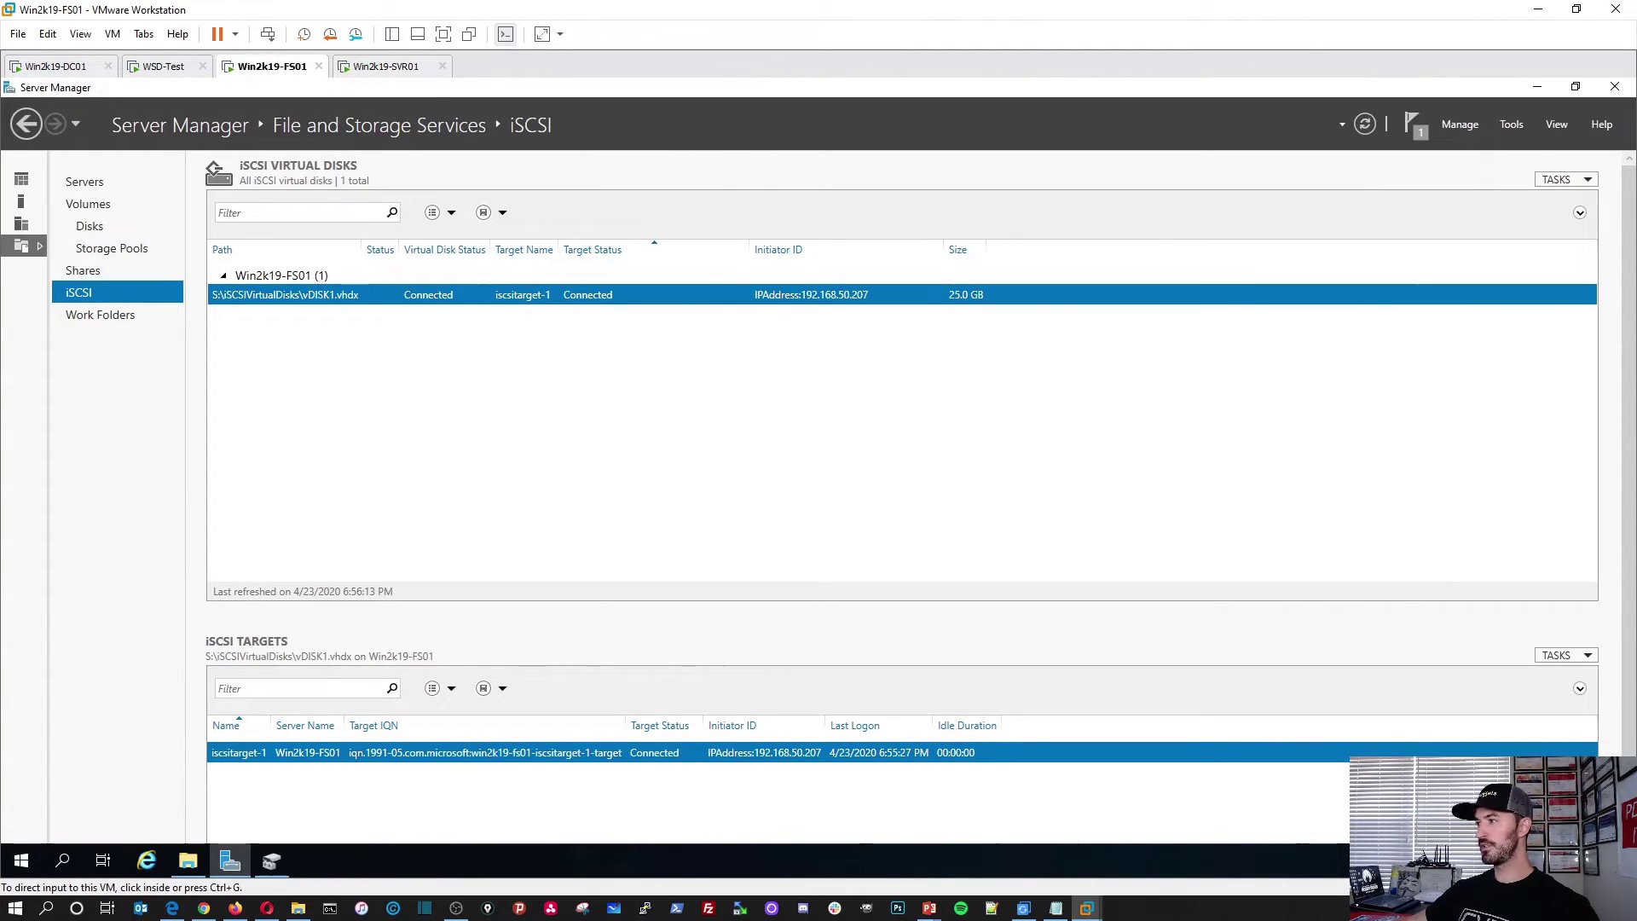
Step: Check Disk Management on FS01, then return to Server Manager's iSCSI page
key("alt+Tab")
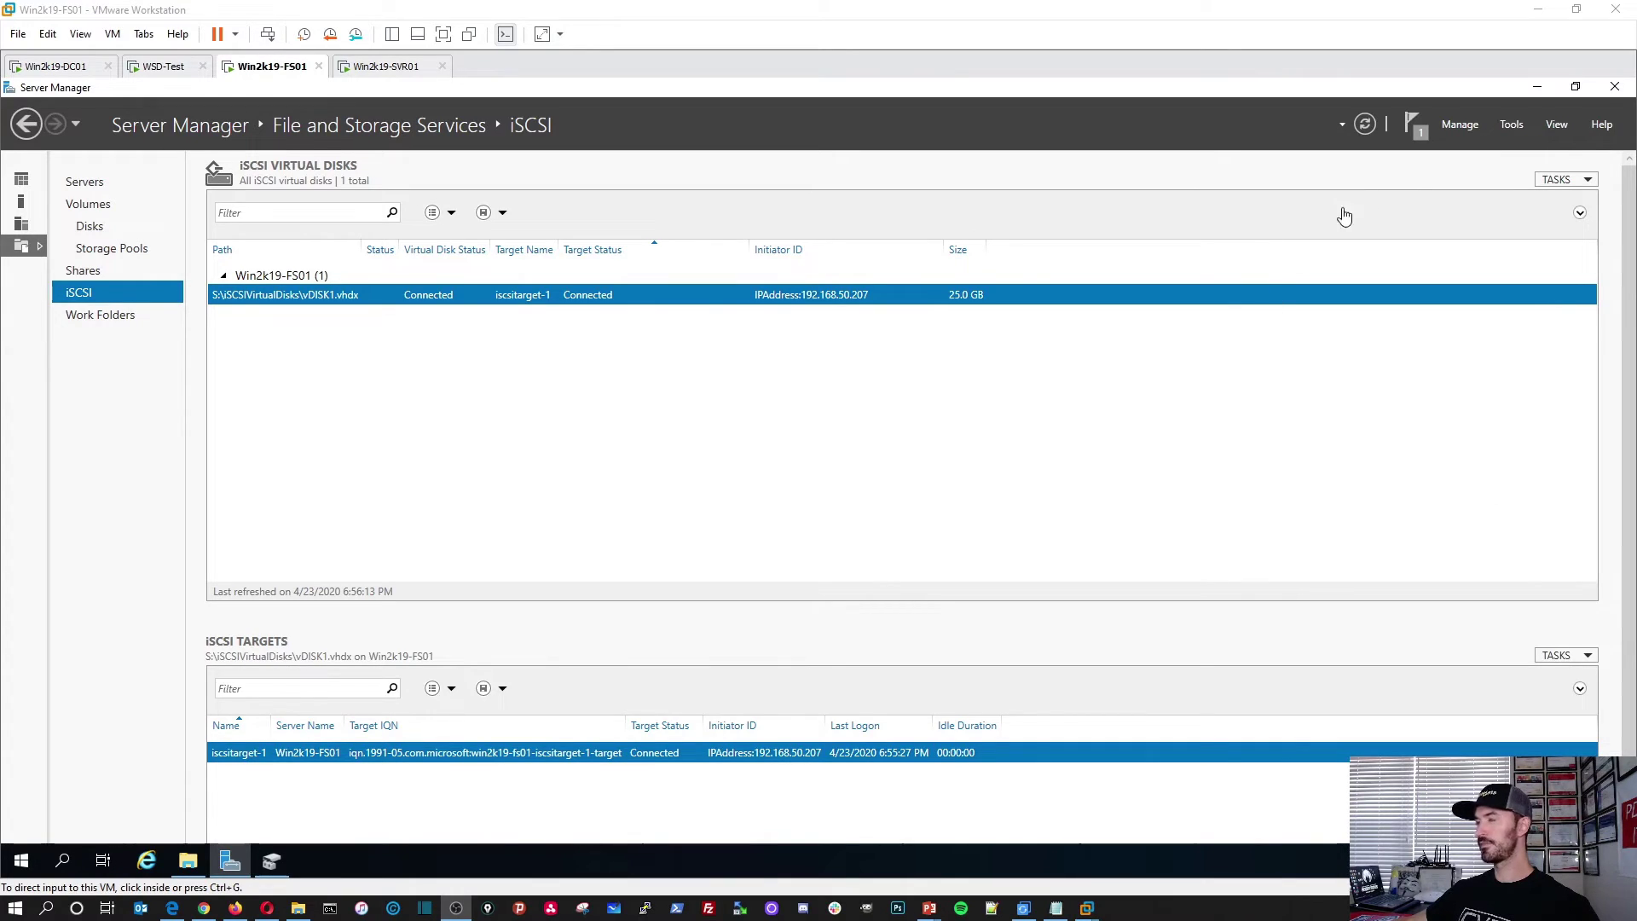
left_click(1539, 96)
left_click(1539, 94)
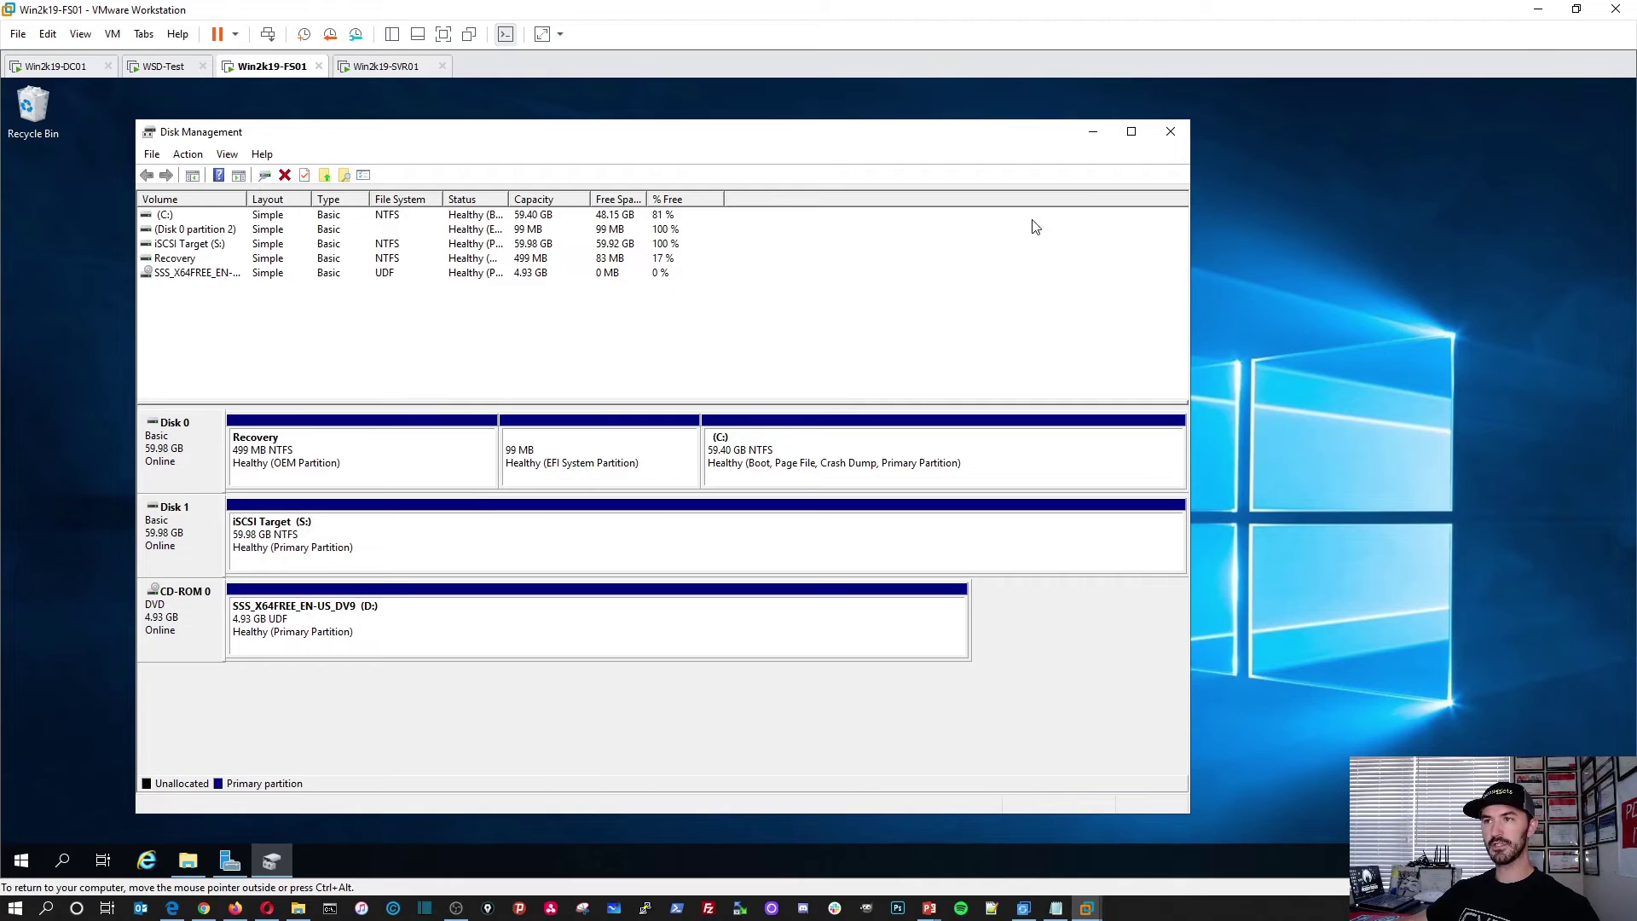
left_click(1092, 131)
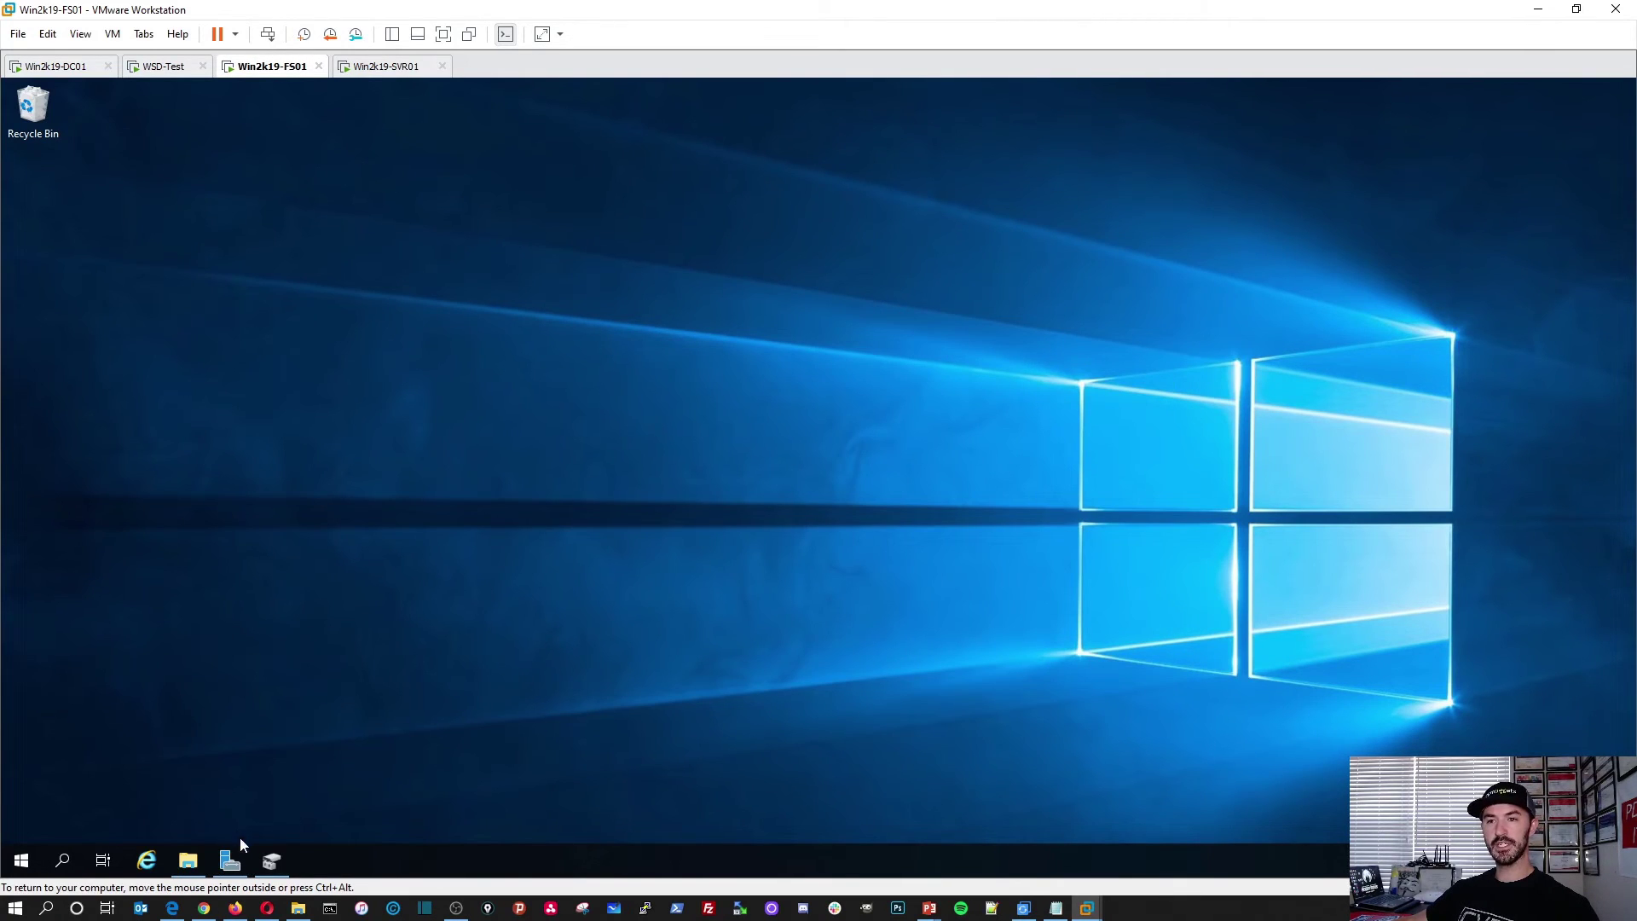
left_click(230, 861)
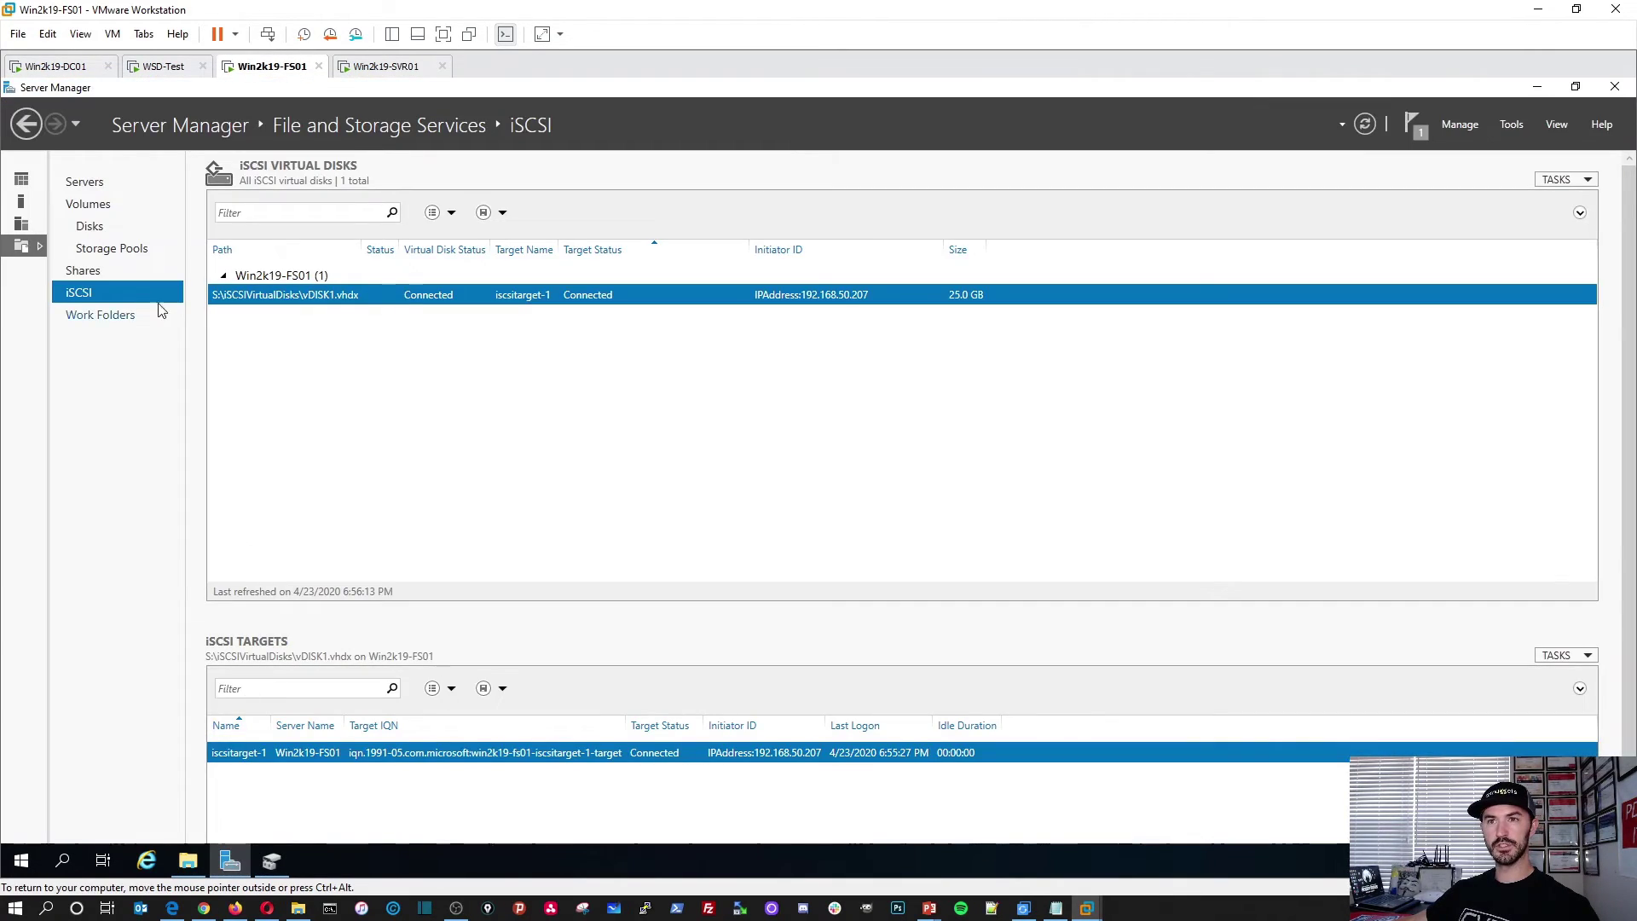
Step: Refresh FS01's iSCSI virtual disk list and bring up vDISK1.vhdx's properties
right_click(384, 394)
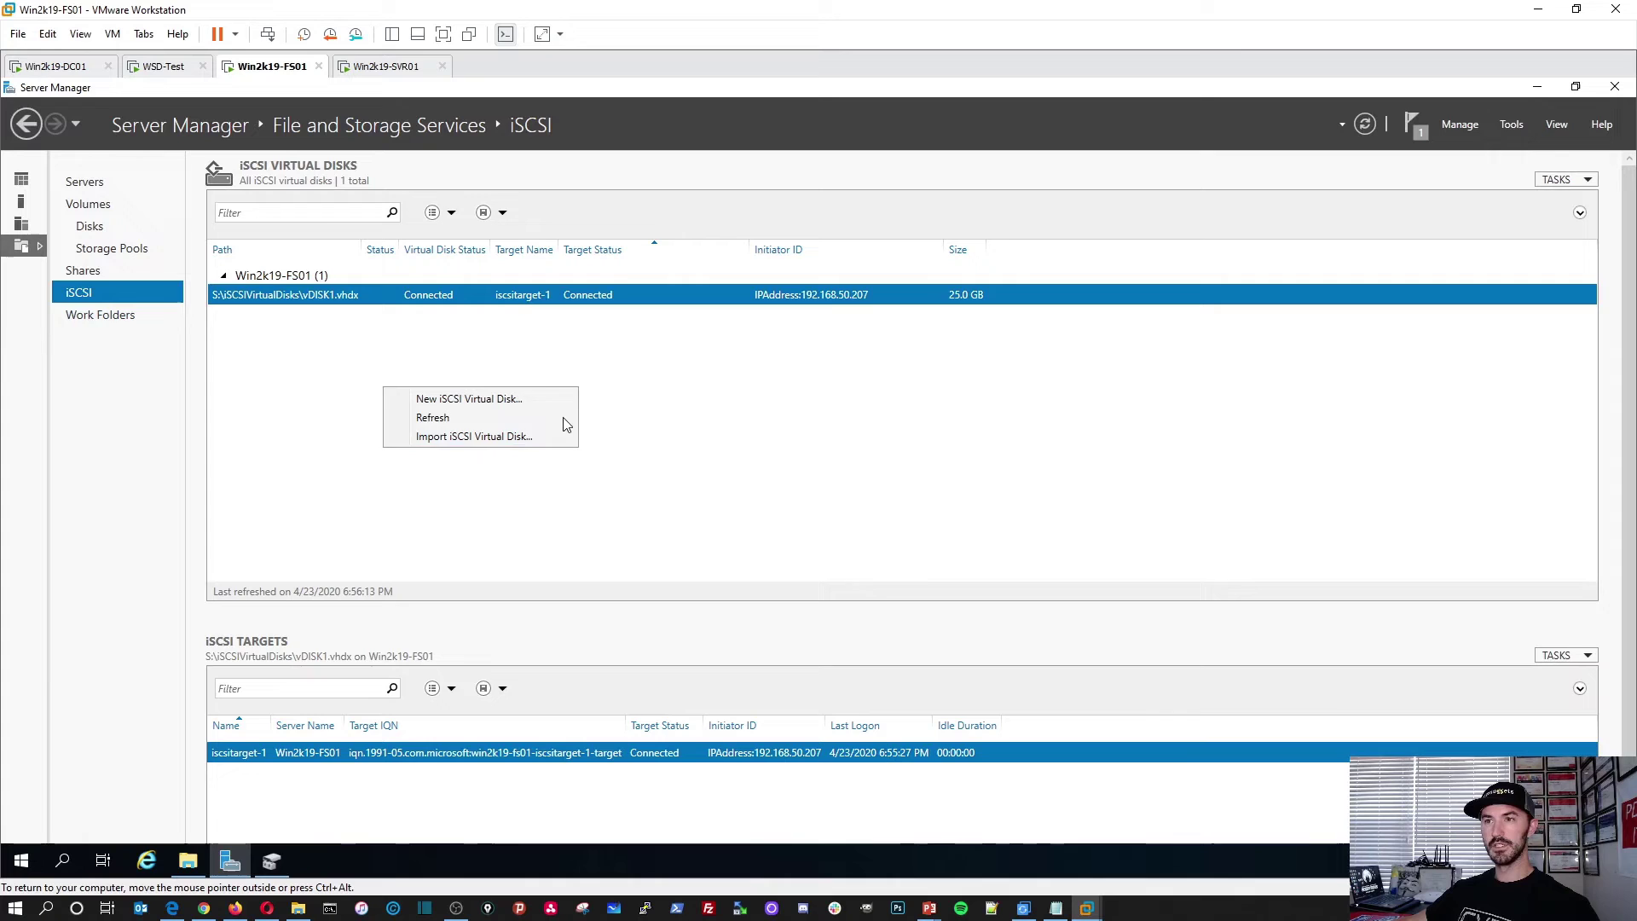
left_click(493, 419)
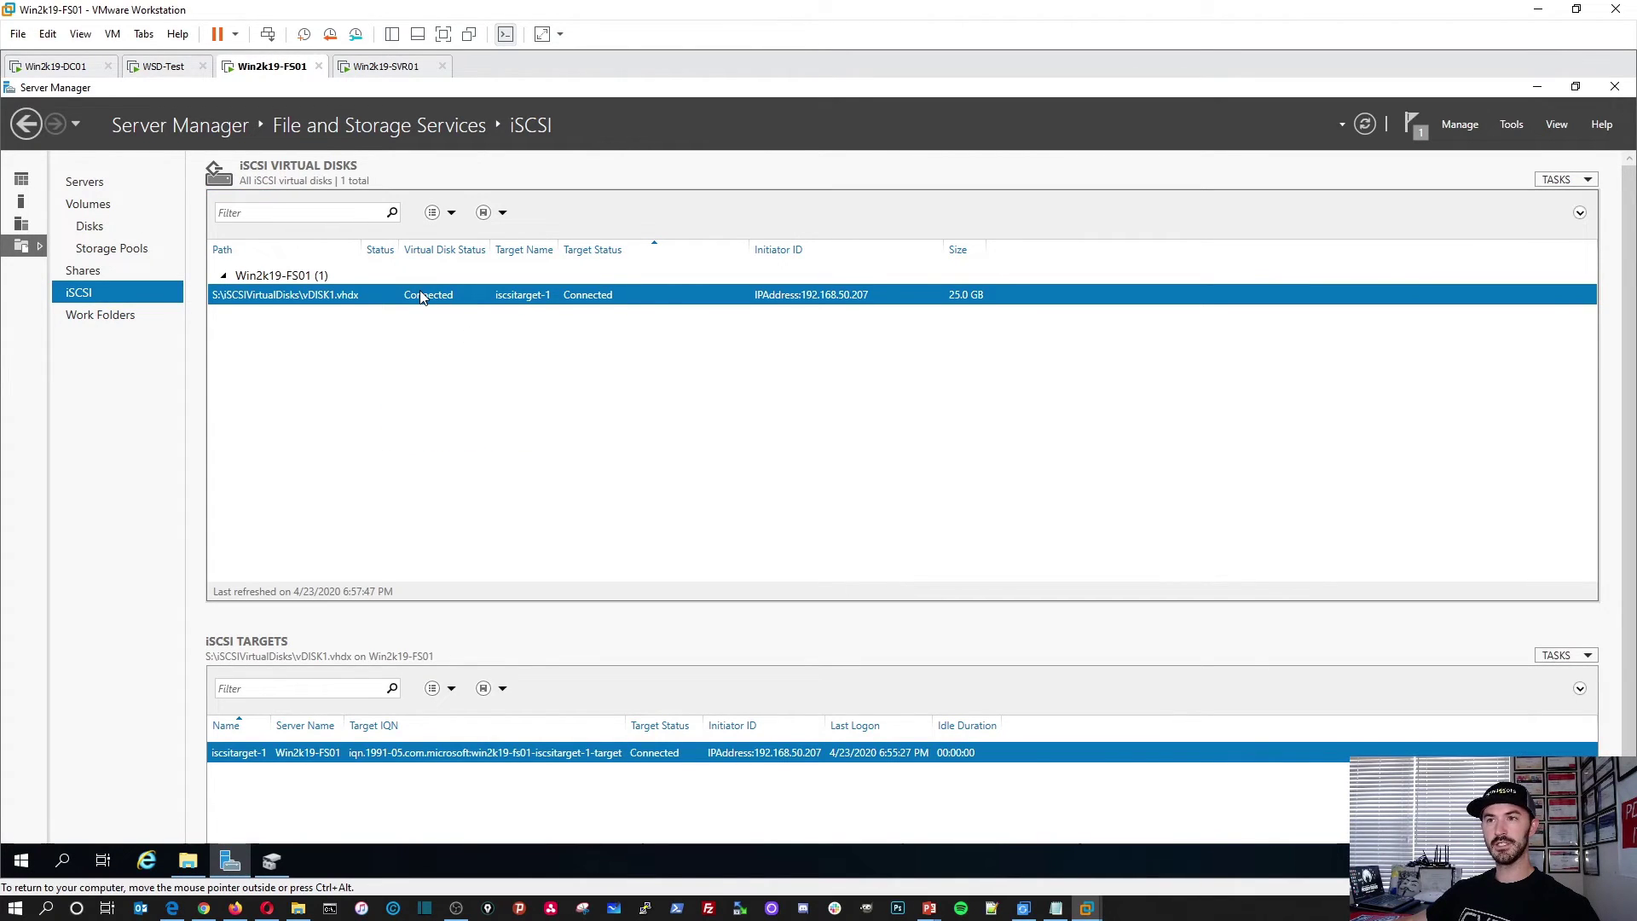
right_click(420, 295)
left_click(478, 393)
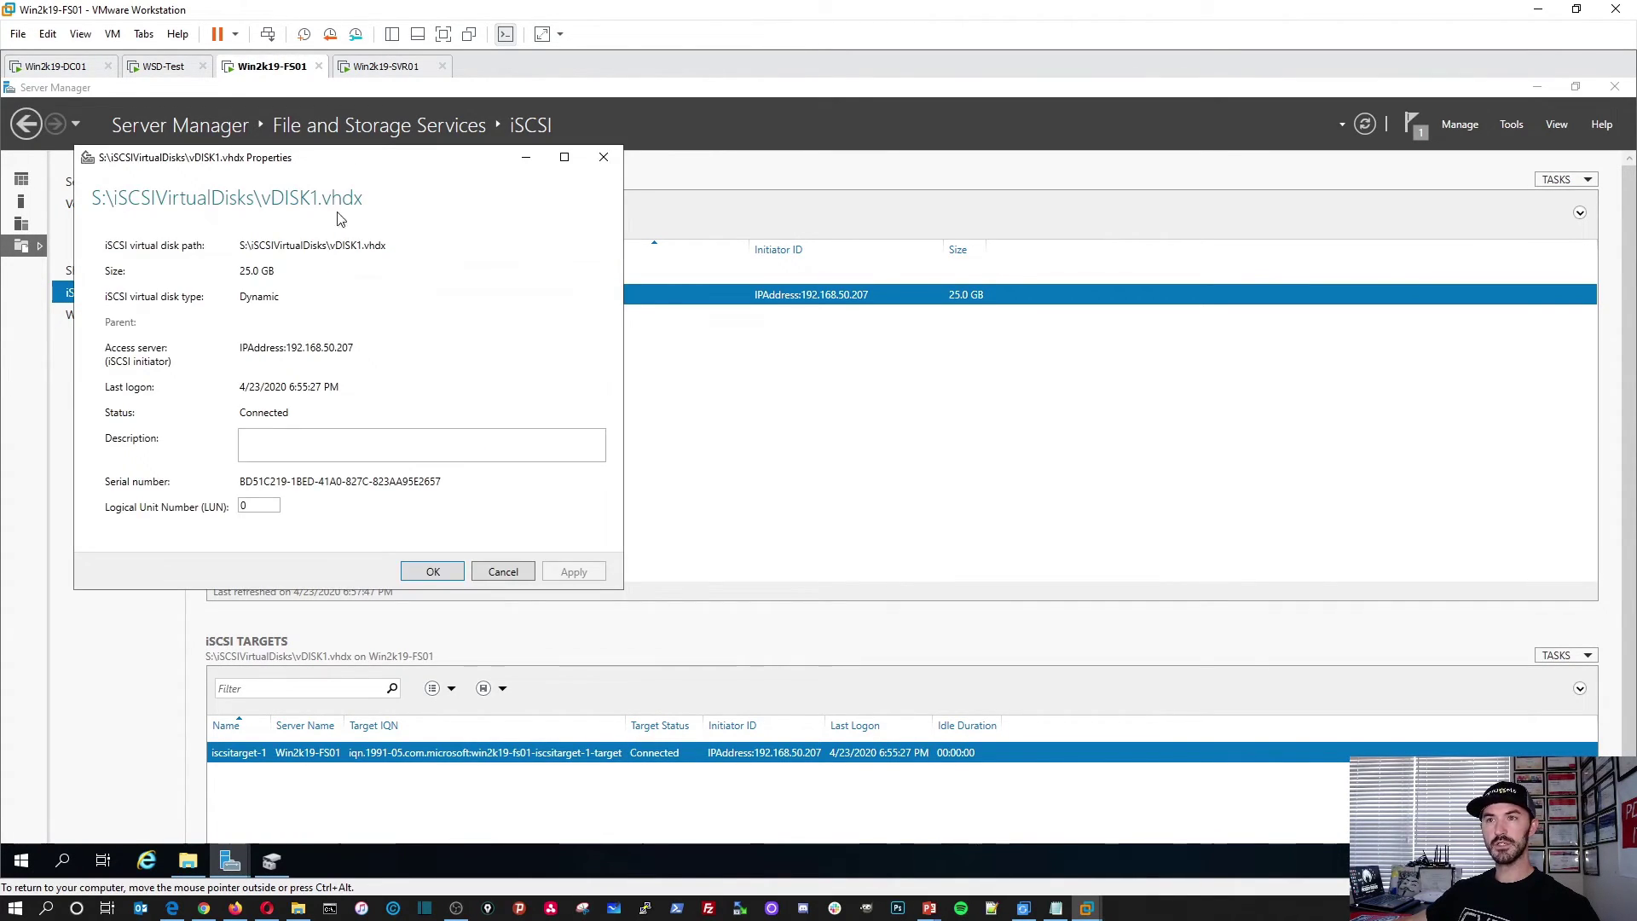
left_click_drag(336, 168, 650, 250)
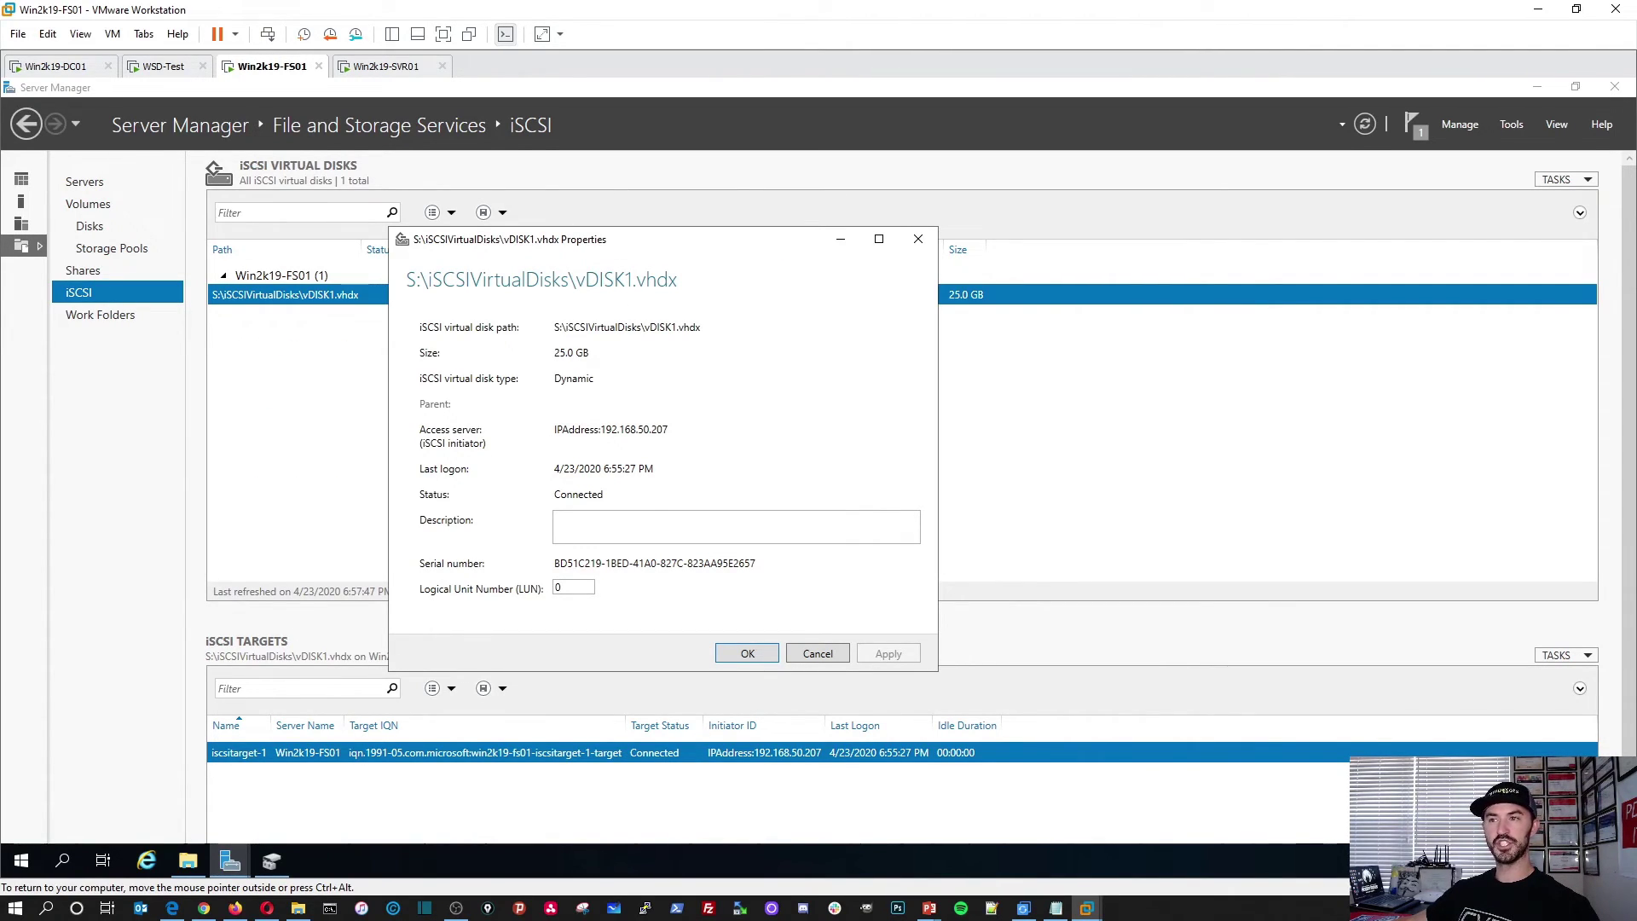
double_click(611, 428)
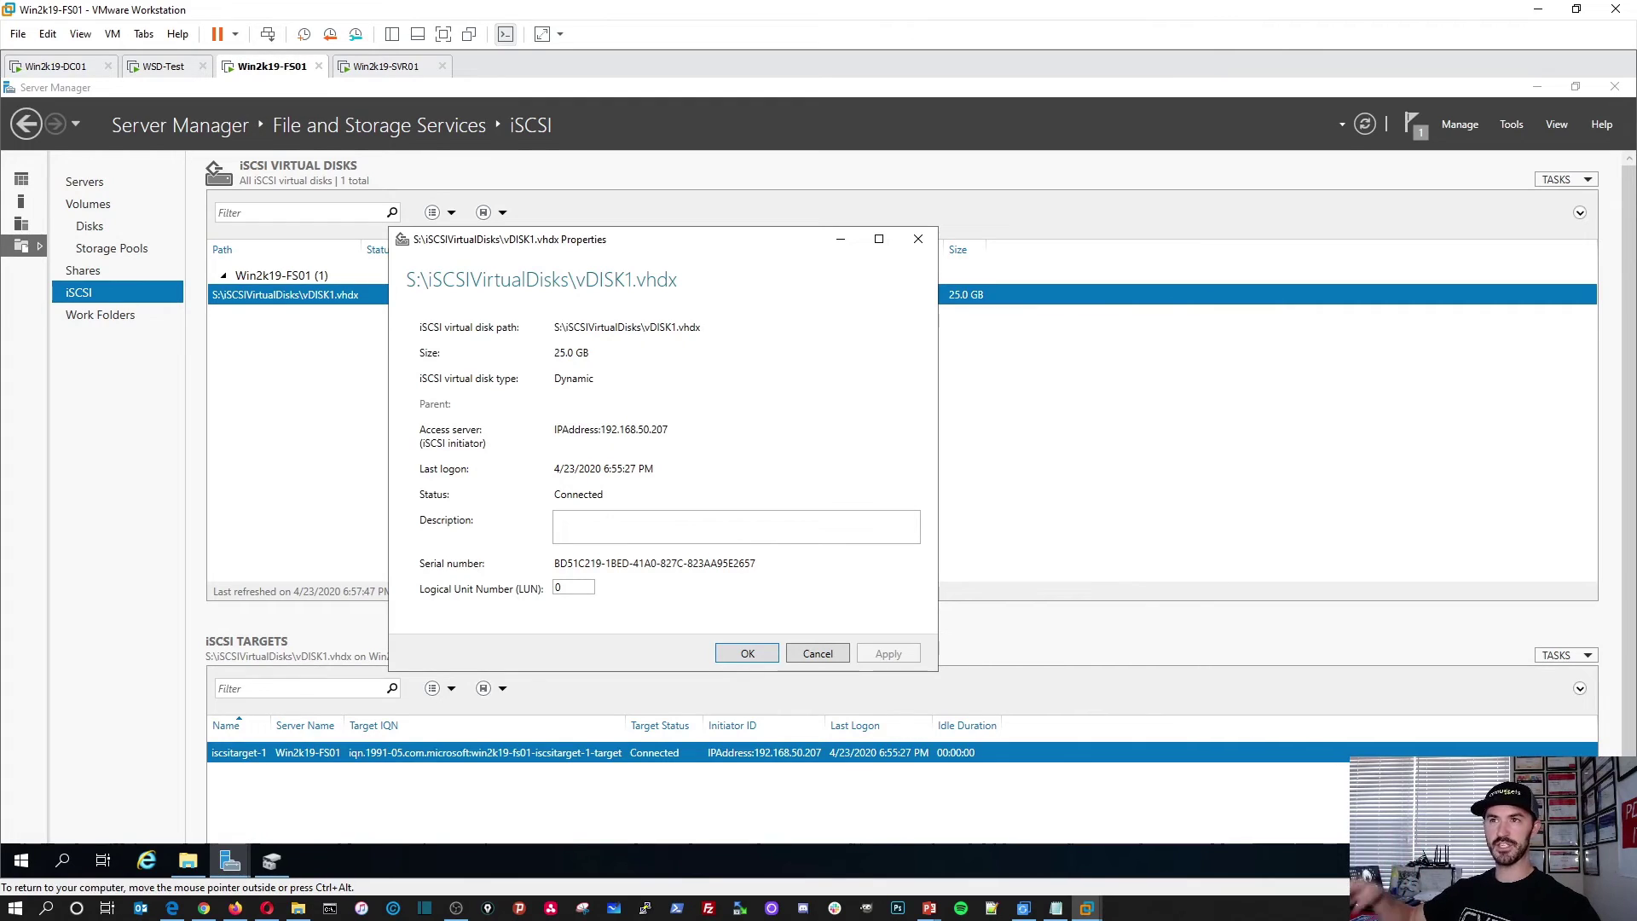
double_click(578, 494)
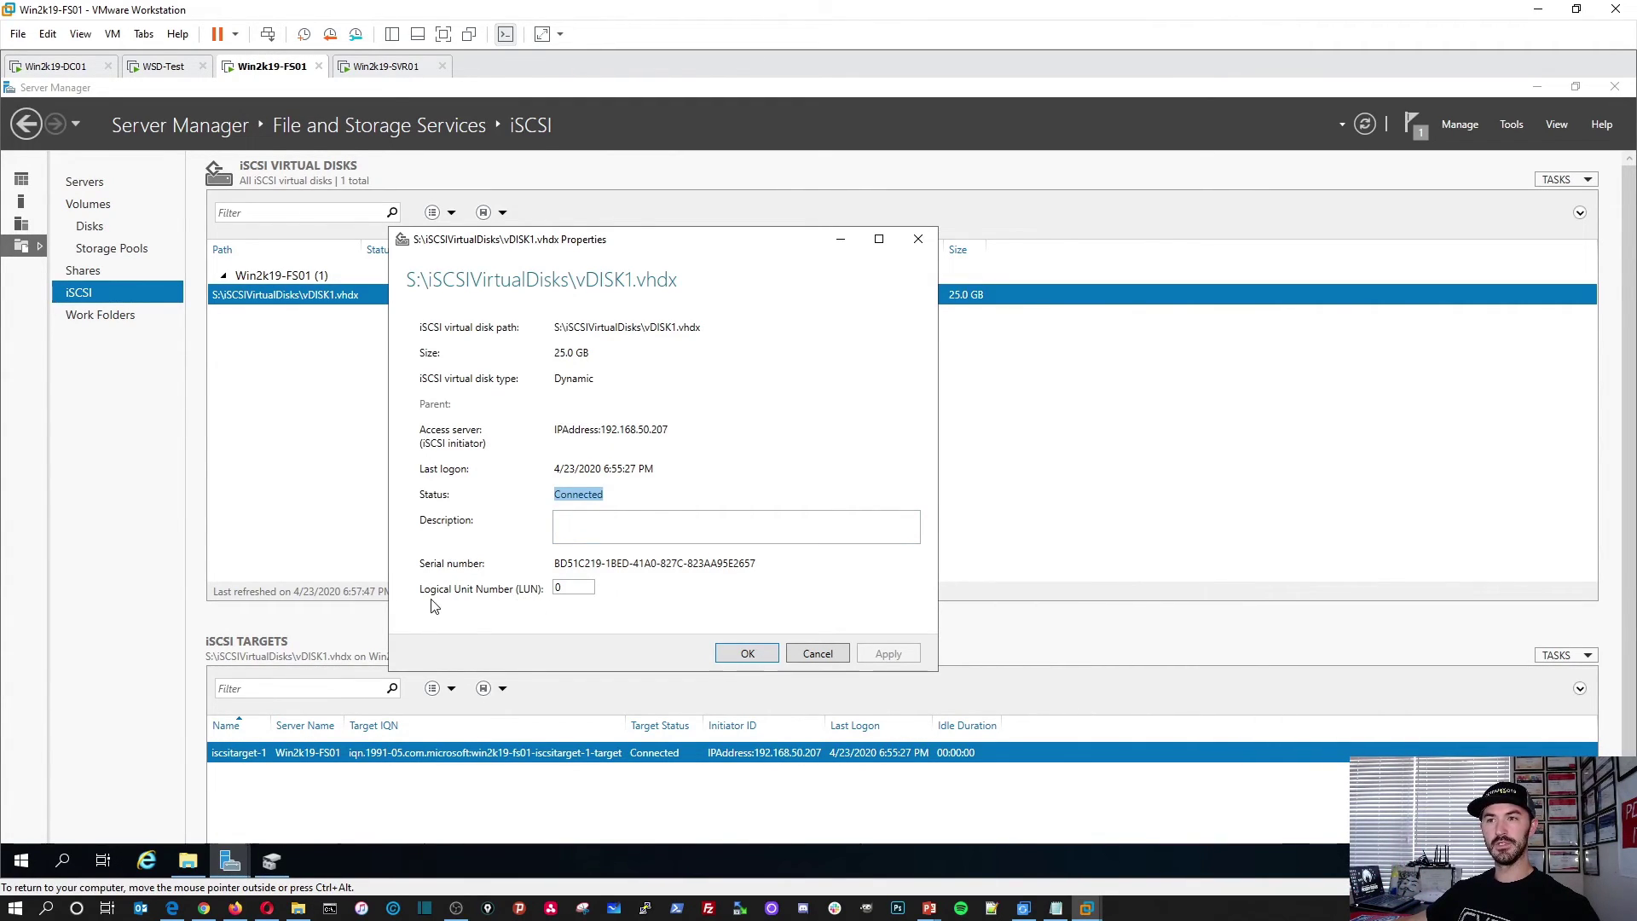
left_click_drag(564, 588, 536, 590)
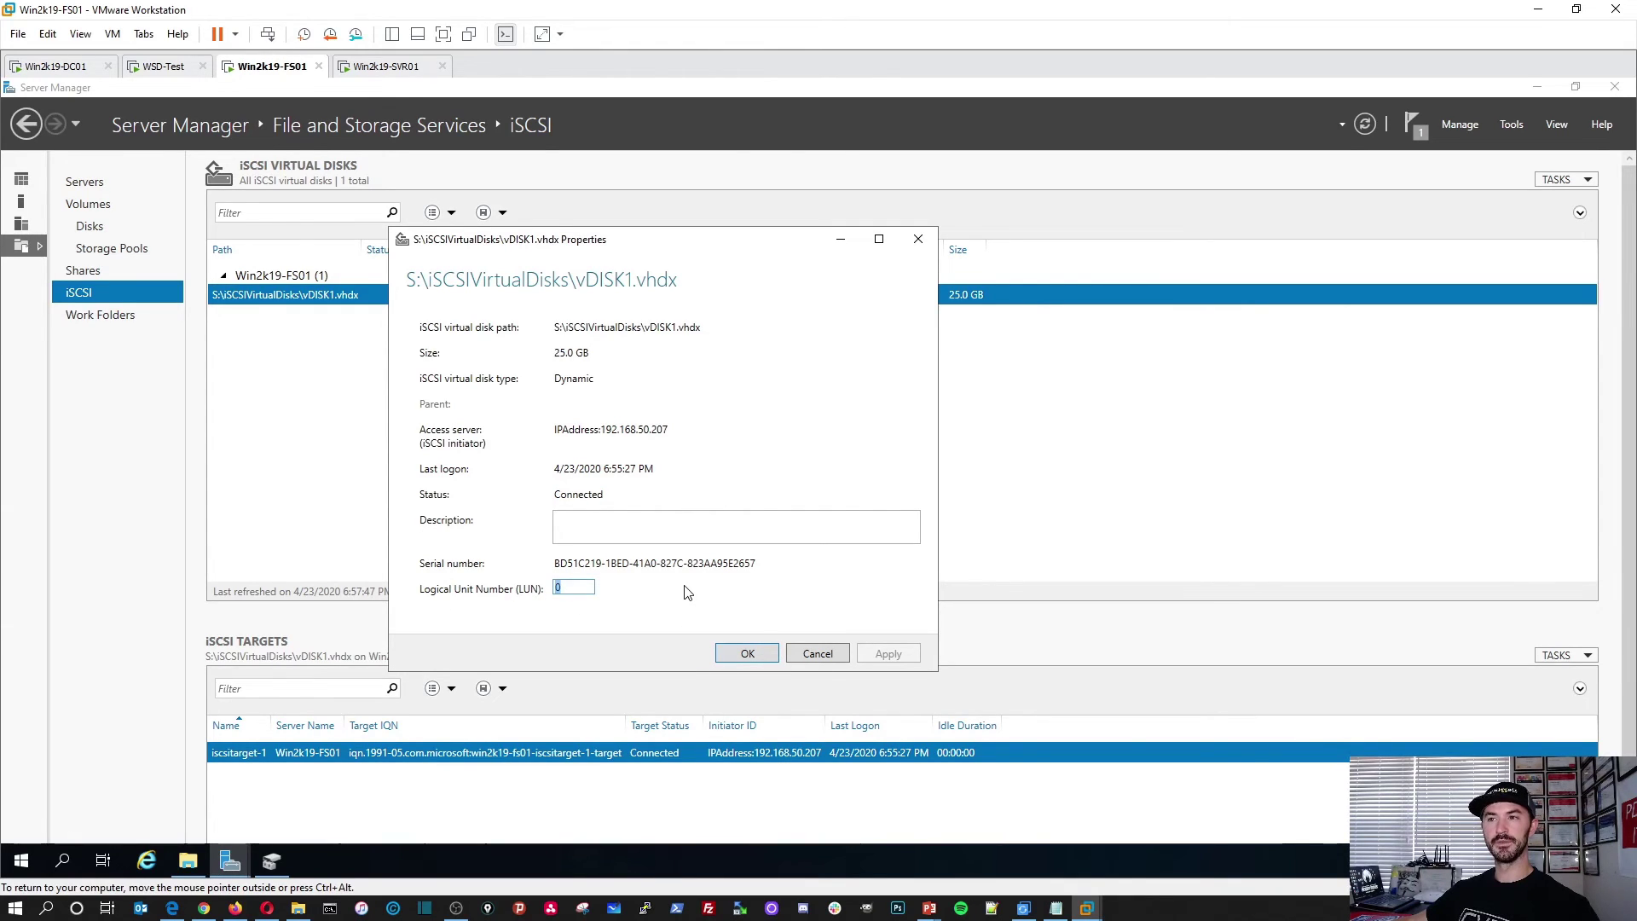